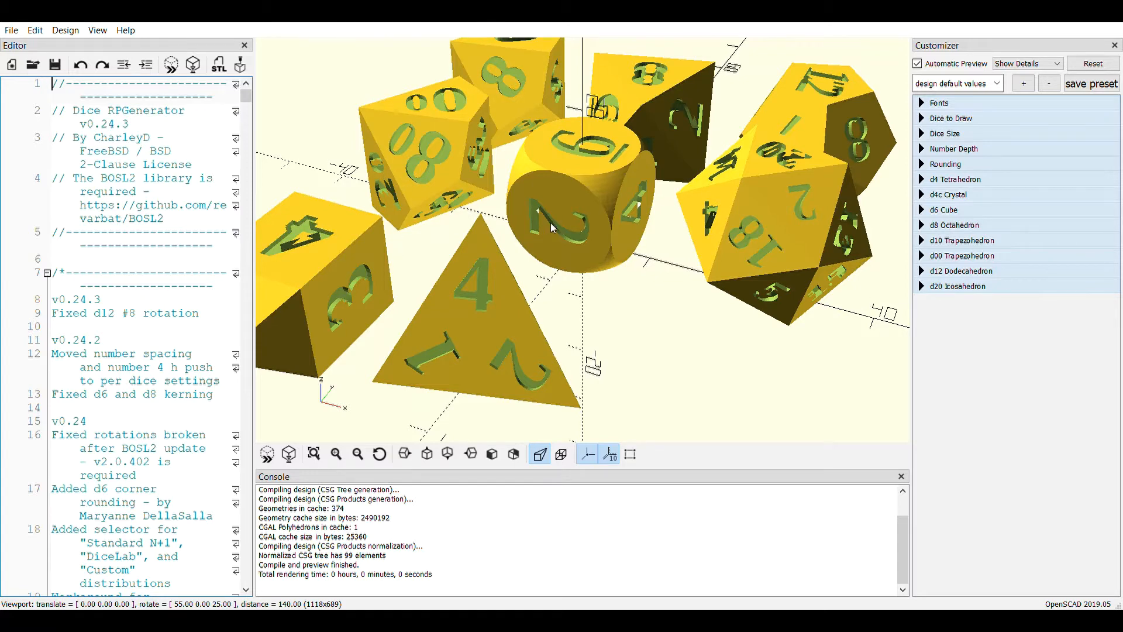
Exclude the crystal d4 from the drawn dice by setting d4c to false, and refresh the preview
scroll(550, 222, down, 2)
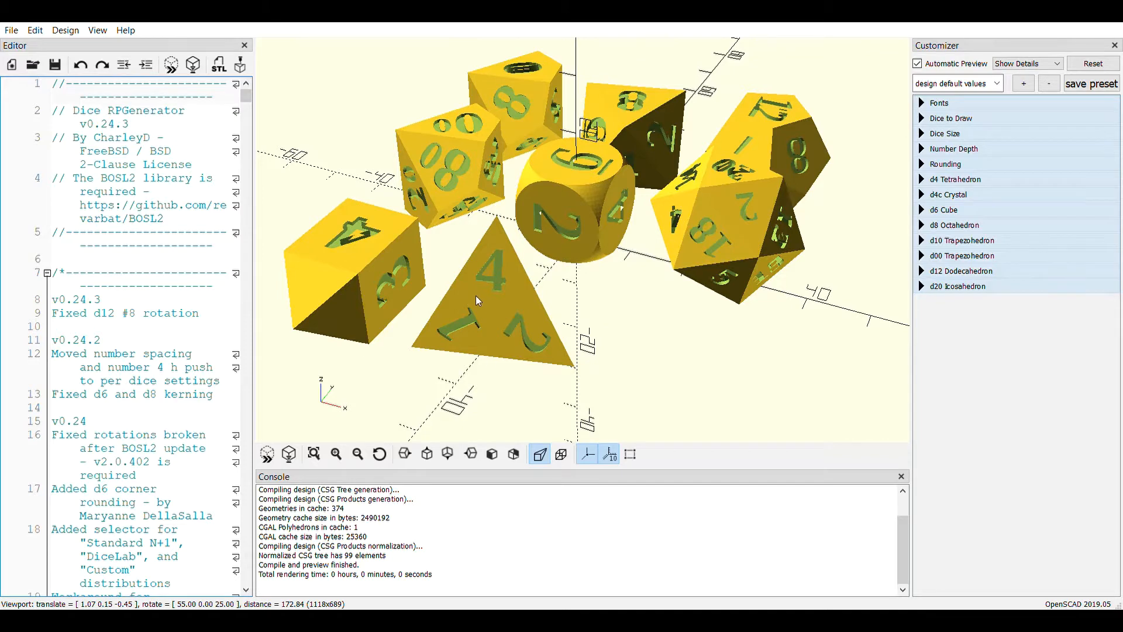
scroll(485, 275, down, 2)
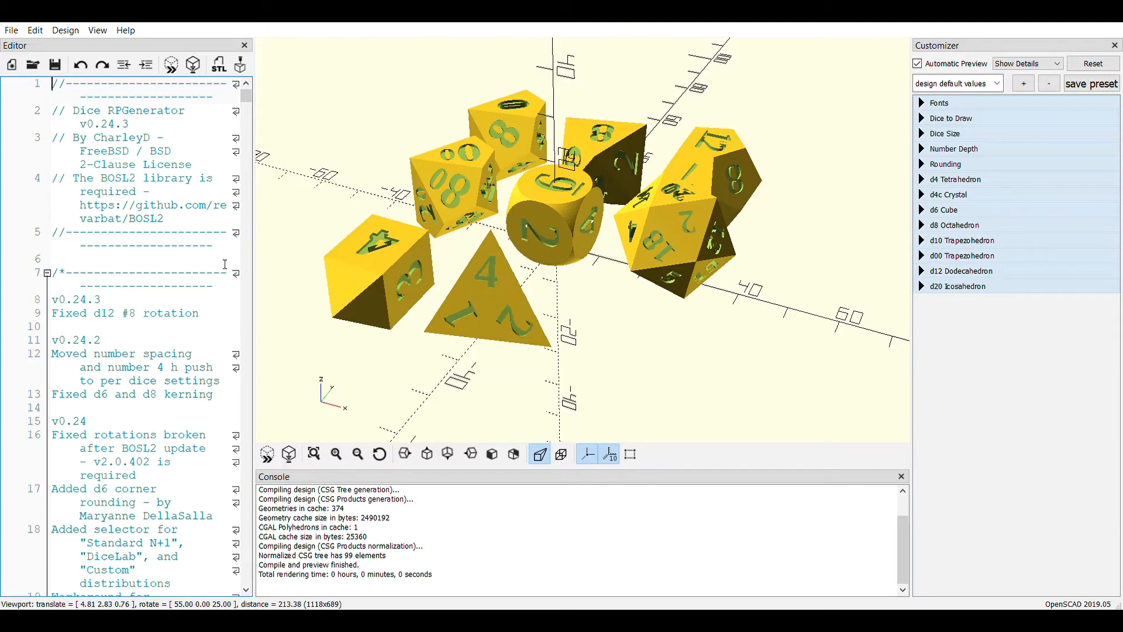
scroll(211, 319, down, 7)
scroll(211, 318, down, 20)
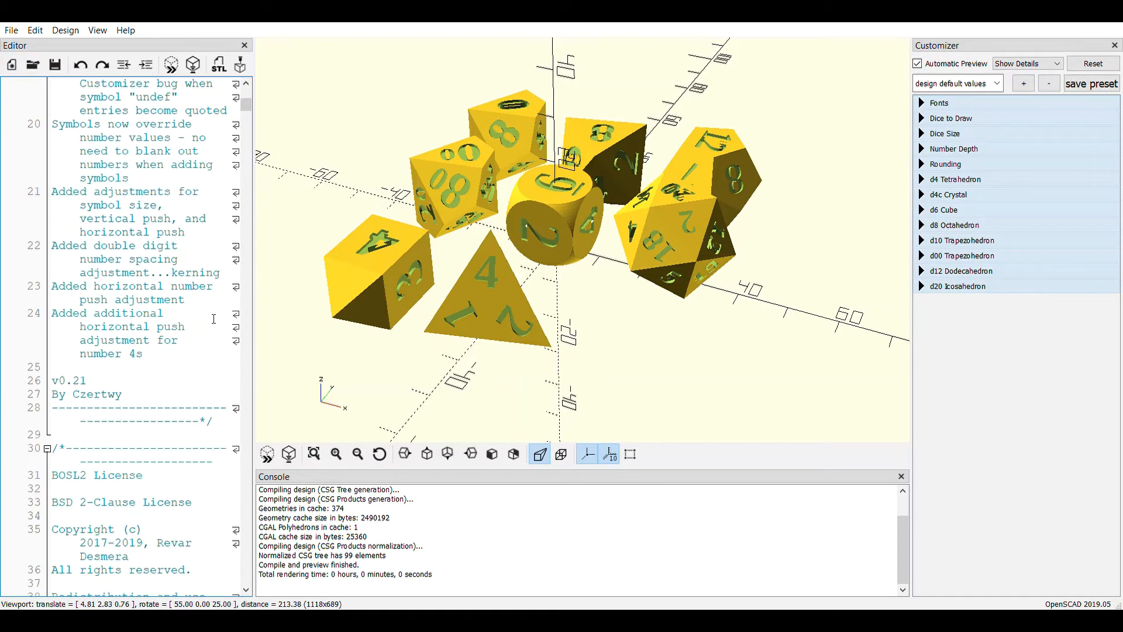
scroll(176, 303, down, 16)
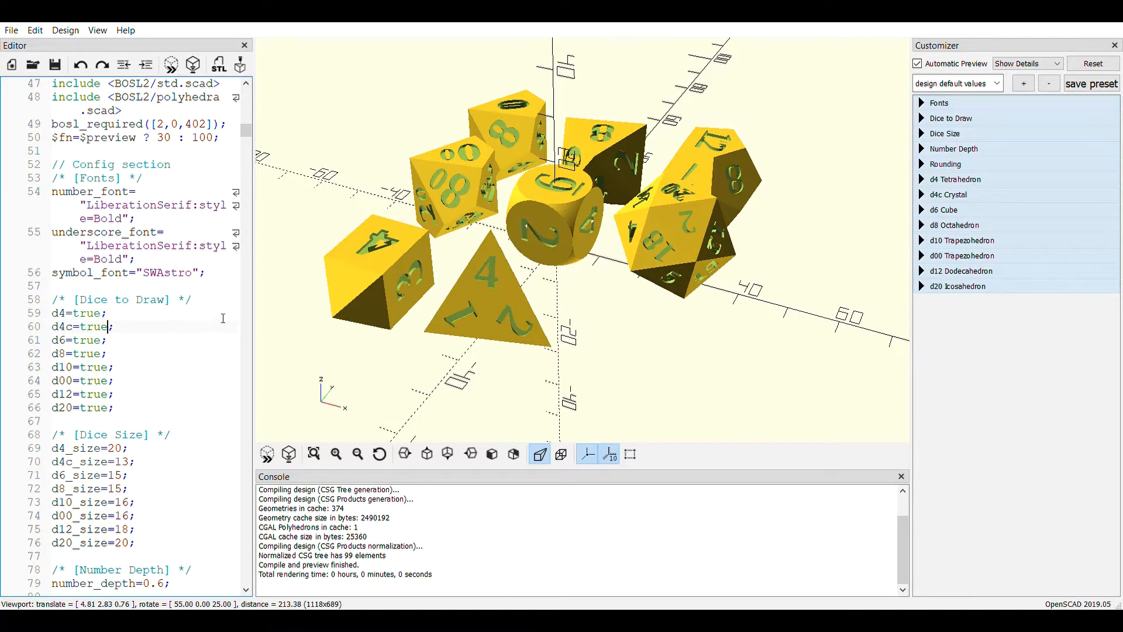
key(BackSpace)
key(BackSpace)
key(BackSpace)
key(BackSpace)
text(fal)
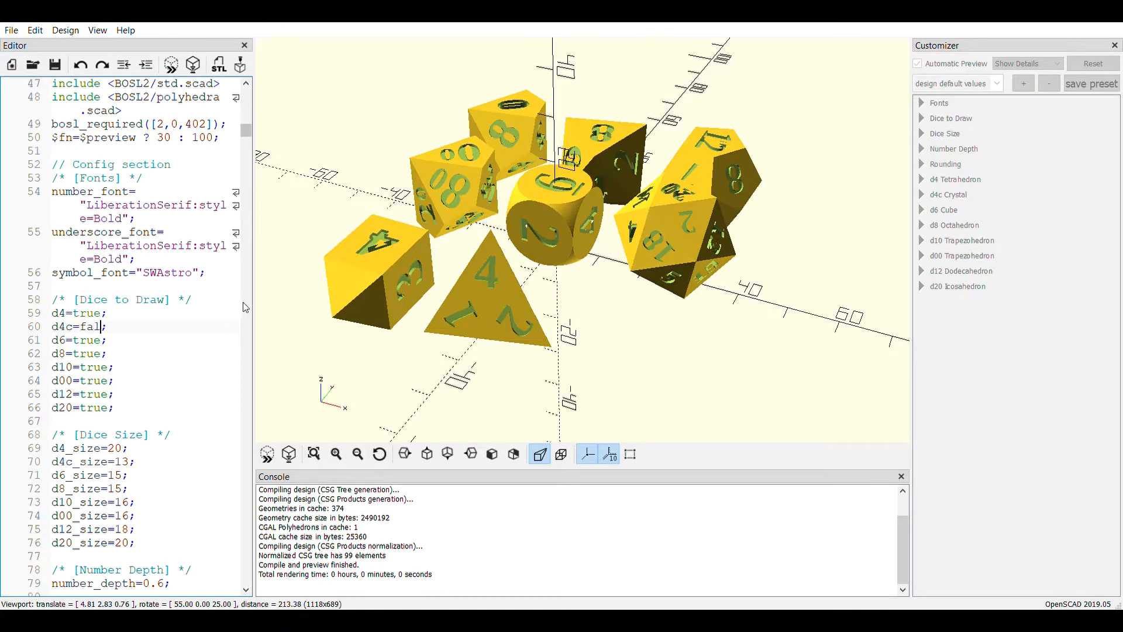
text(se)
click(265, 459)
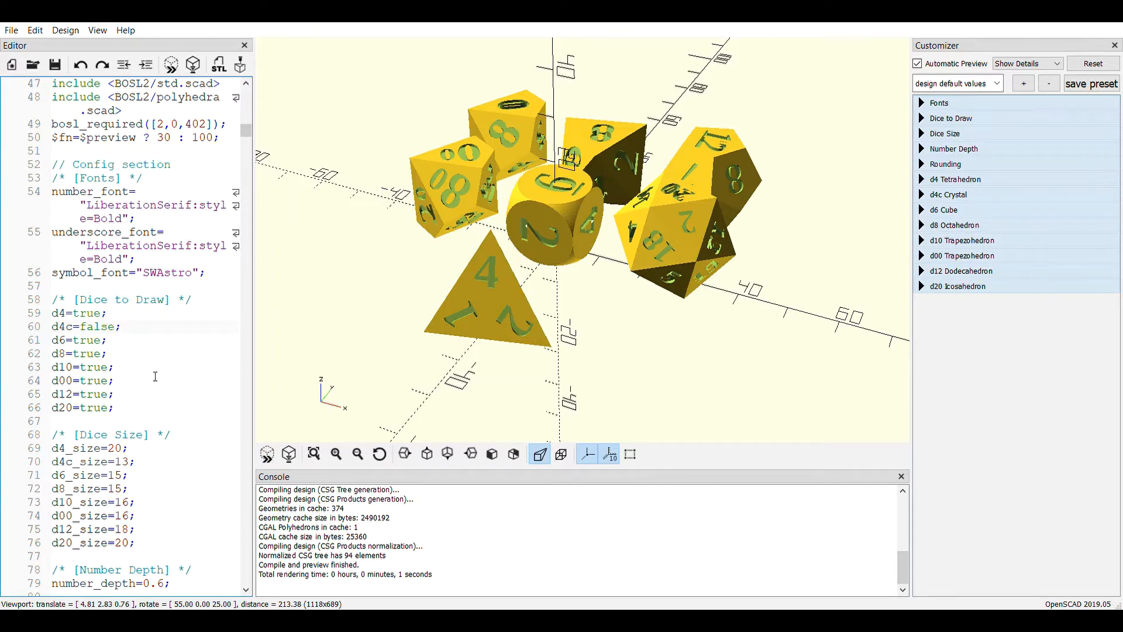
Disable the corner rounding on the d6 by setting d6_corner_rounding to 0, and refresh the preview
click(184, 345)
click(126, 331)
scroll(104, 391, down, 1)
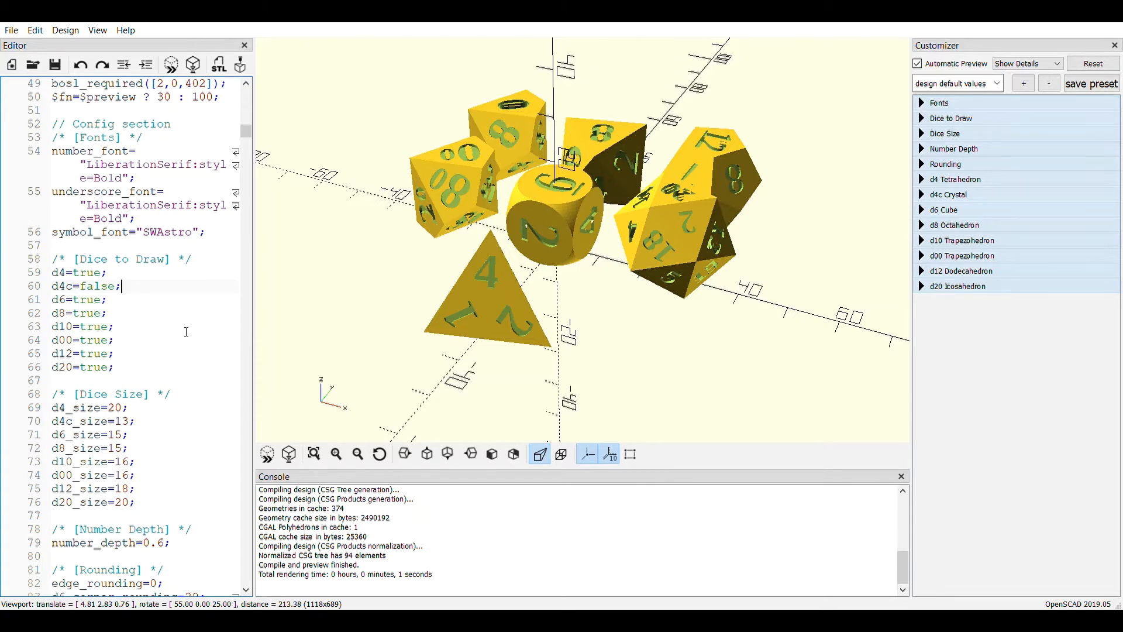
scroll(128, 421, down, 1)
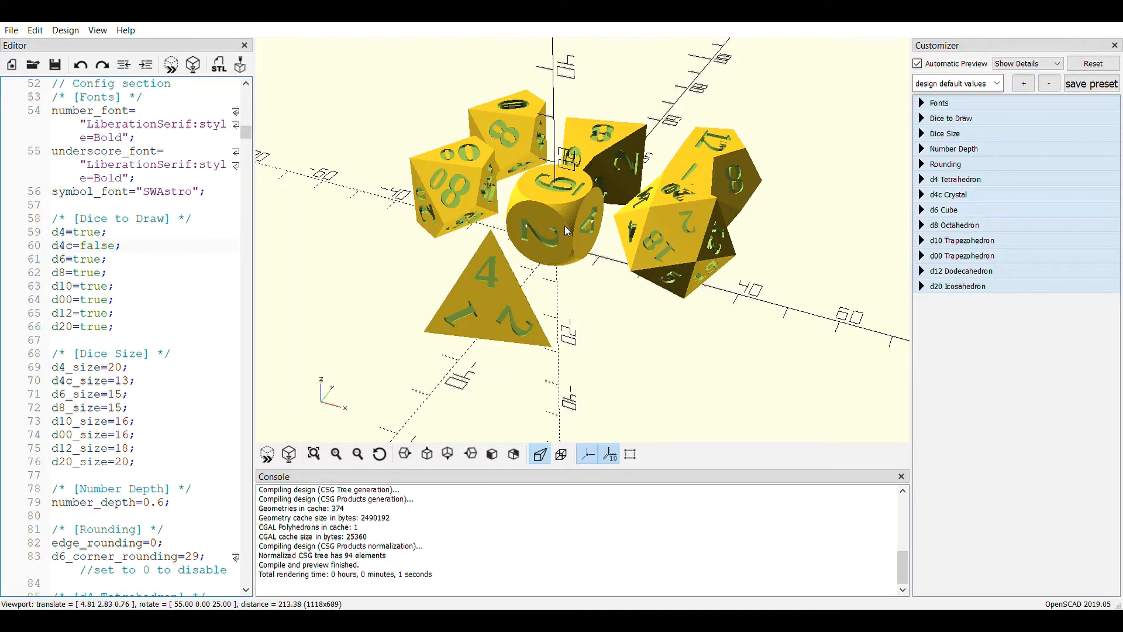
scroll(89, 411, down, 1)
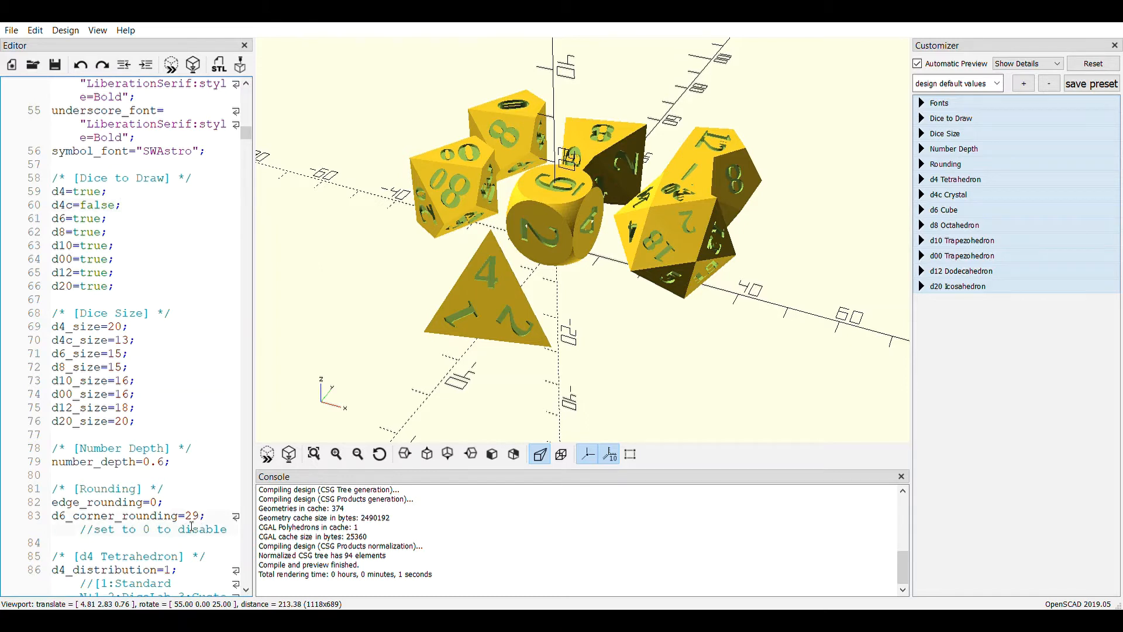
key(BackSpace)
key(BackSpace)
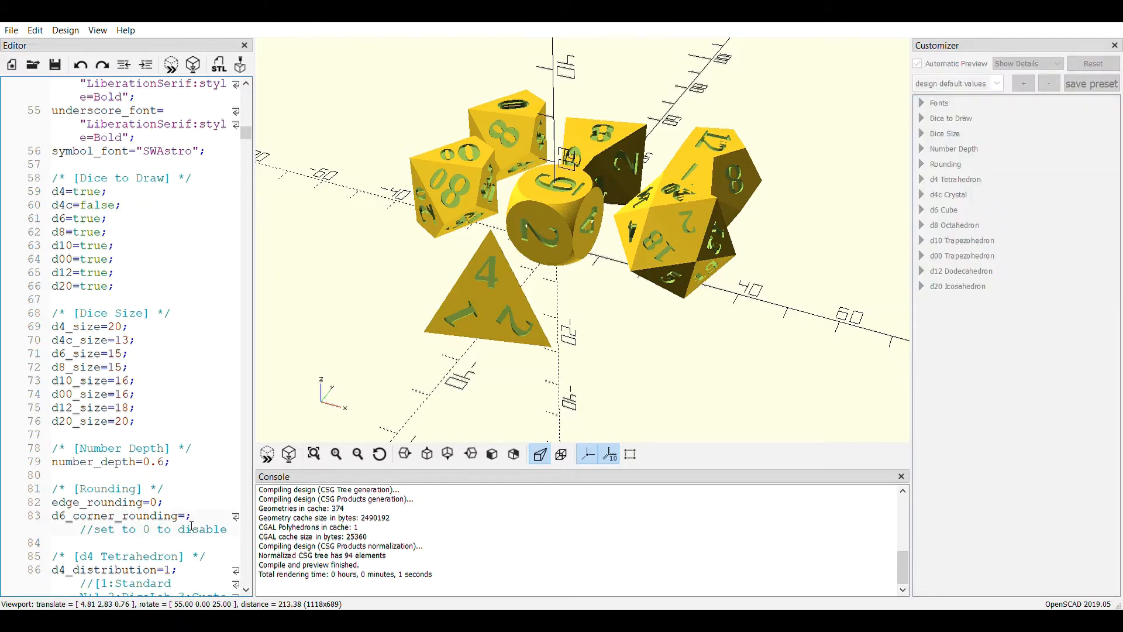
text(0)
click(268, 454)
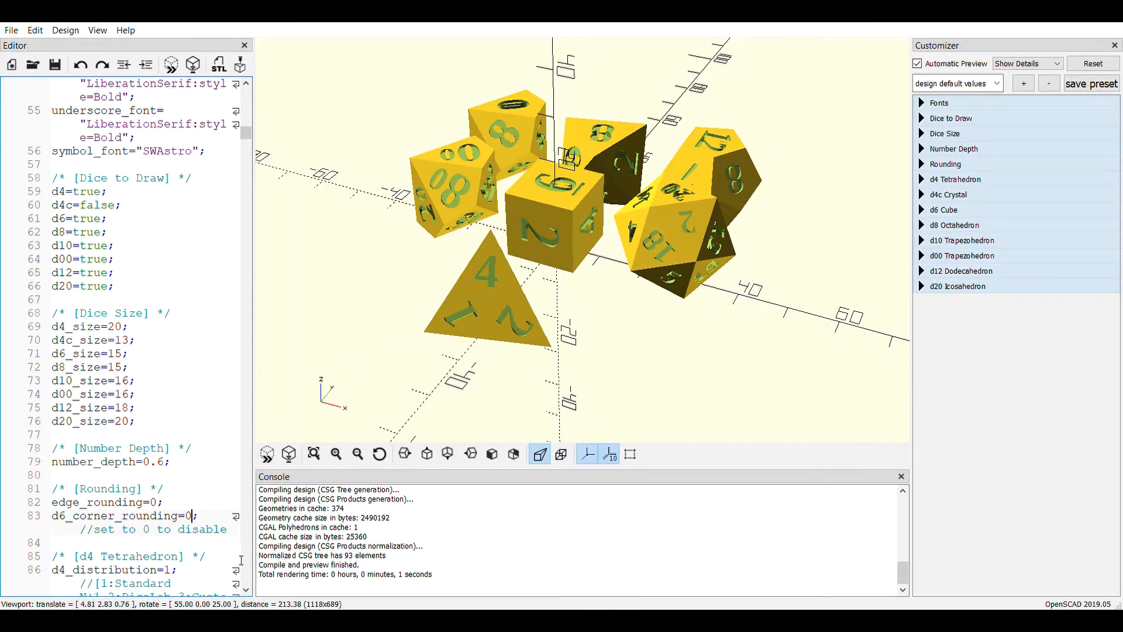
Try d6_corner_rounding values of 10 and 20, previewing the dice with each one
key(BackSpace)
text(10)
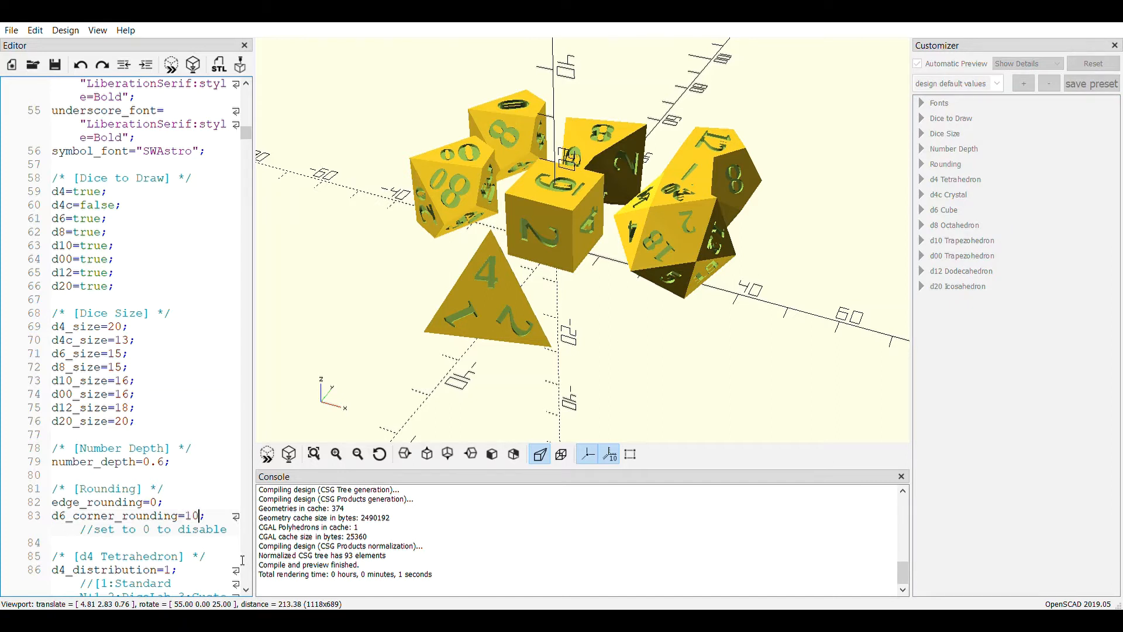
click(278, 461)
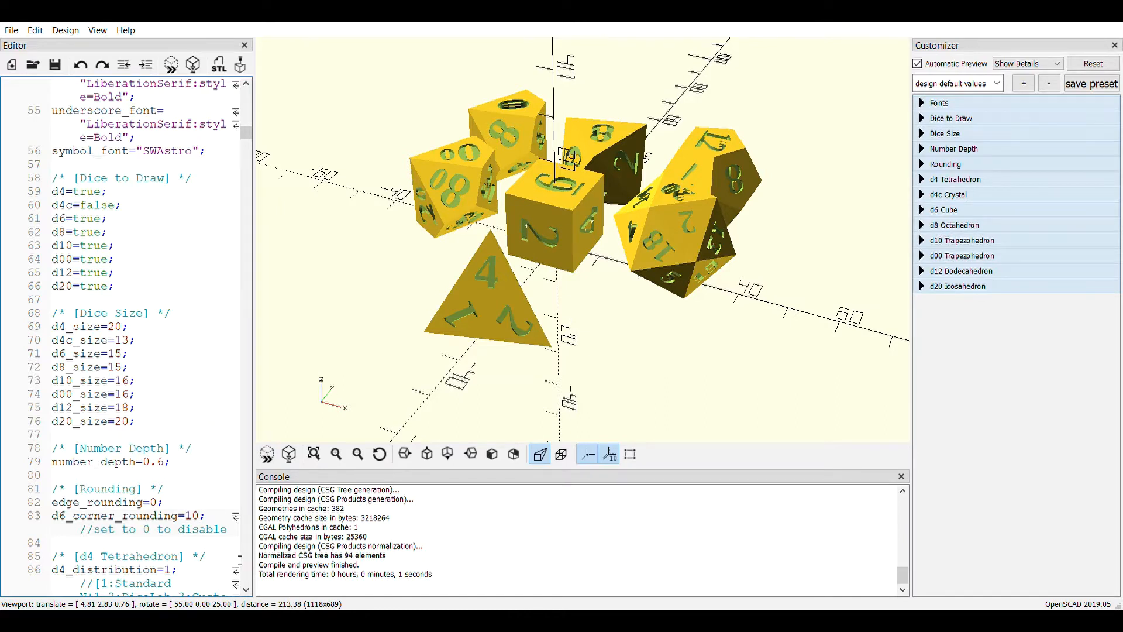
key(BackSpace)
key(BackSpace)
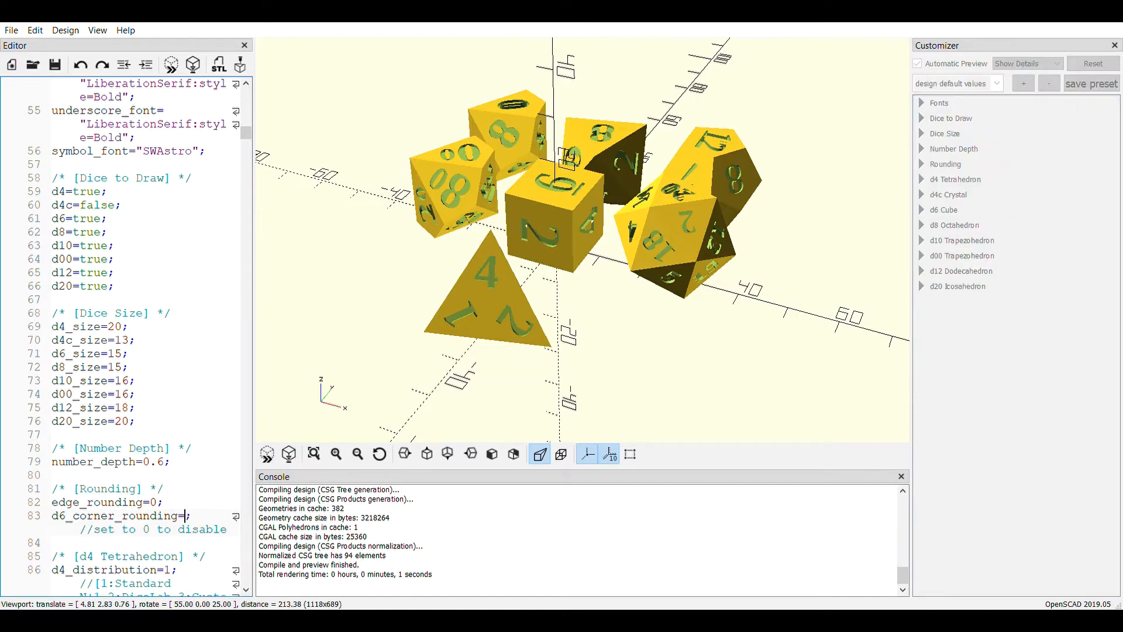
text(20)
click(275, 460)
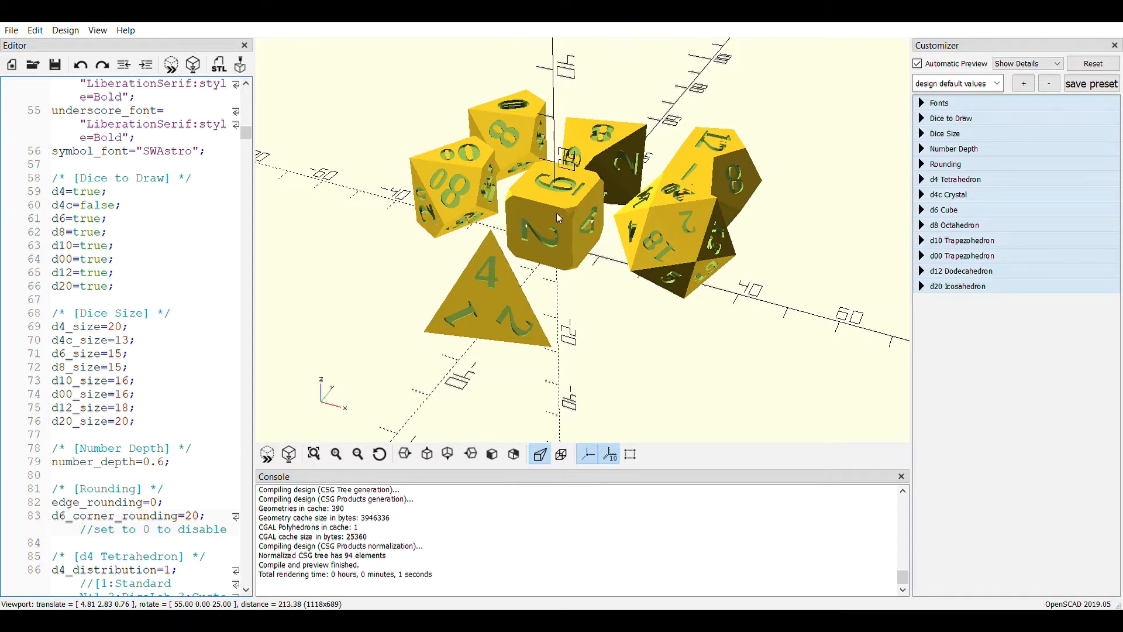
Restore the sharp-cornered d6 by changing d6_corner_rounding back to 0, and preview the dice again
key(BackSpace)
key(BackSpace)
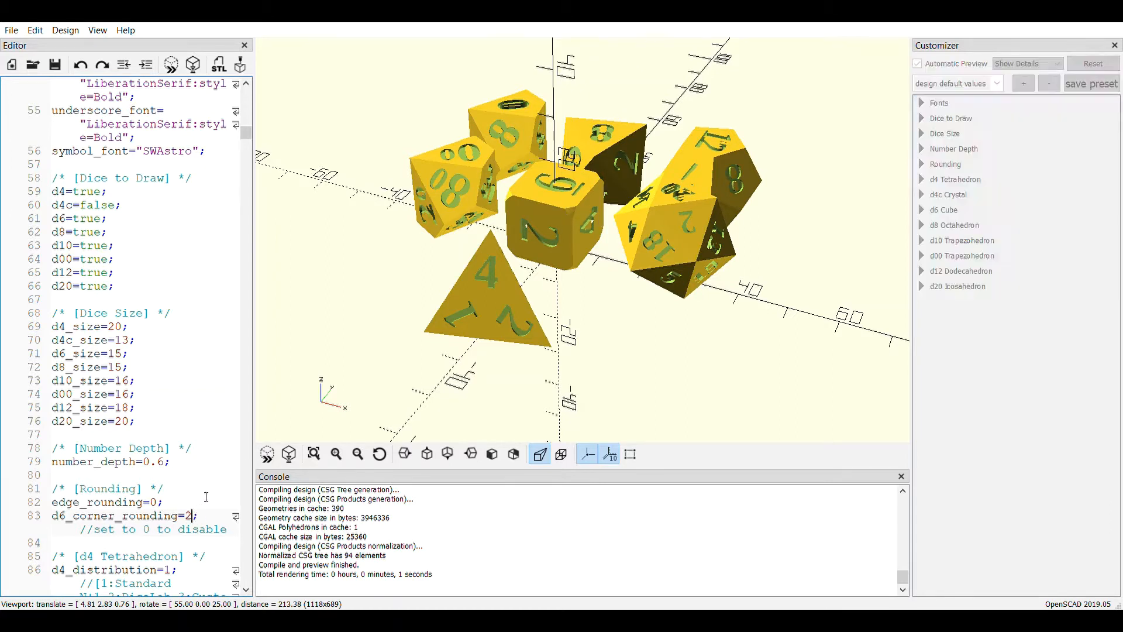
text(0)
click(267, 455)
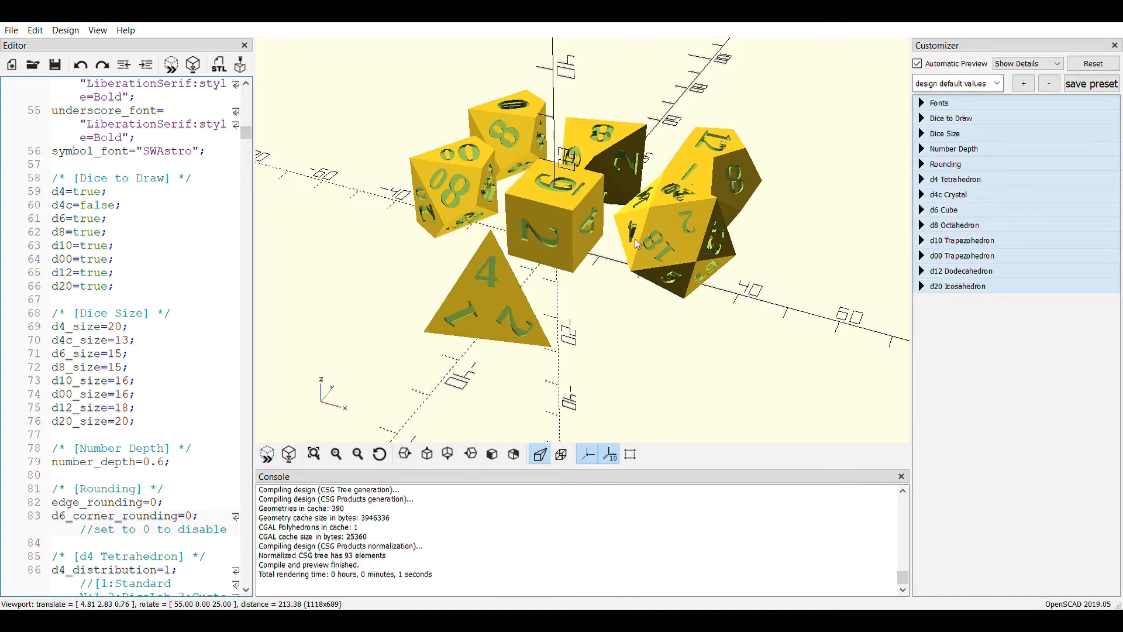
Replace the number_font value with "Copasetic NF:style=Regular" from the font list and preview the dice
scroll(131, 334, up, 4)
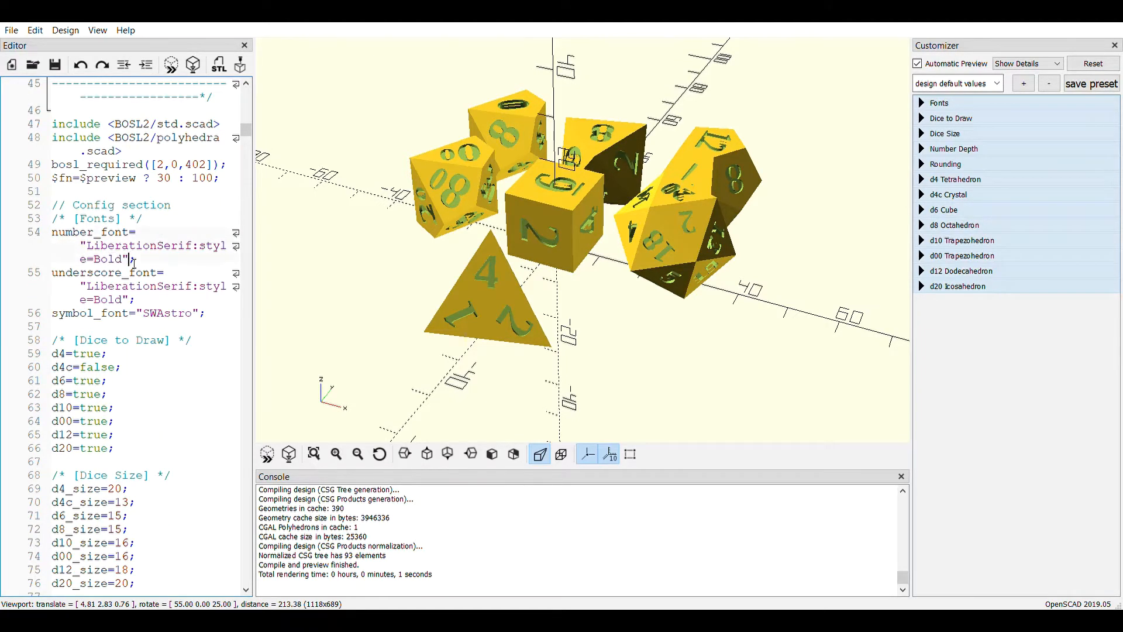
drag(129, 259, 80, 246)
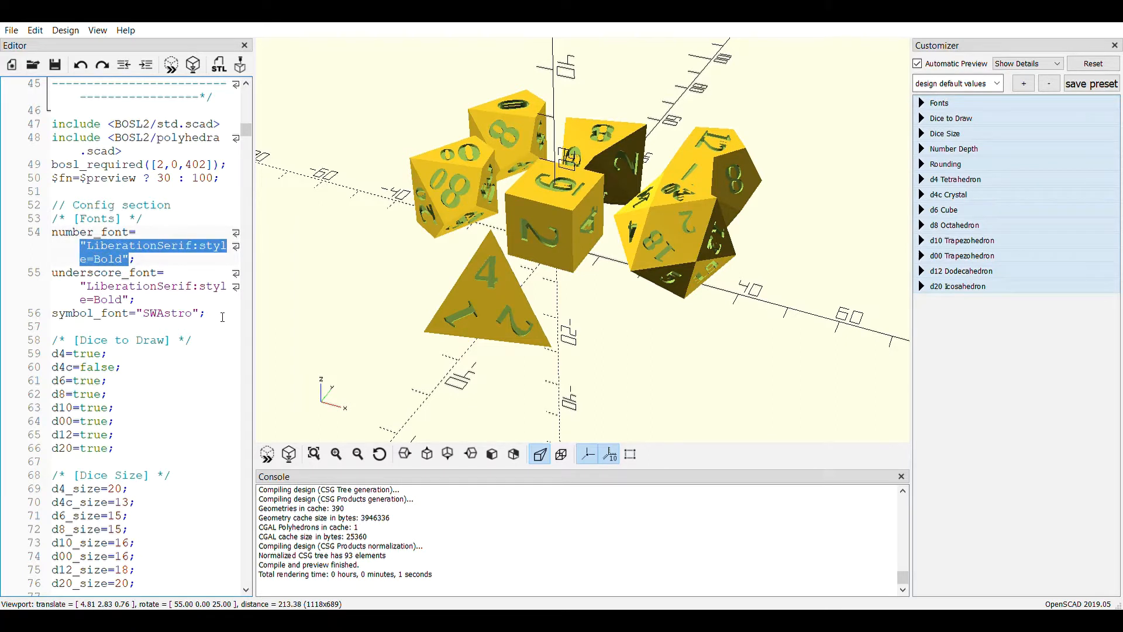
key(Delete)
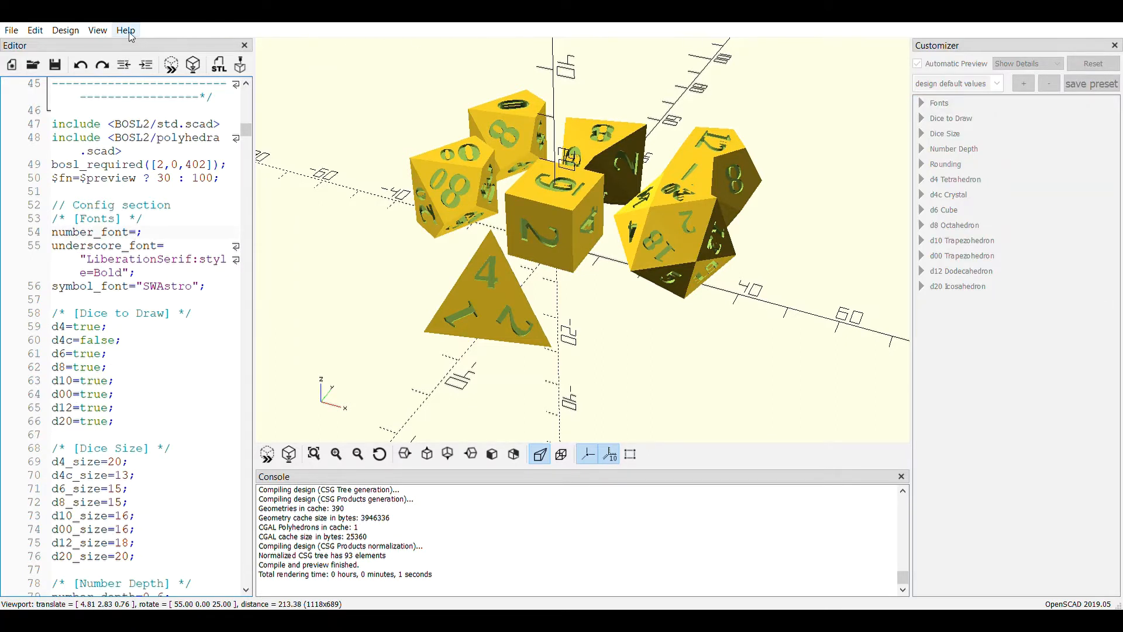
click(166, 117)
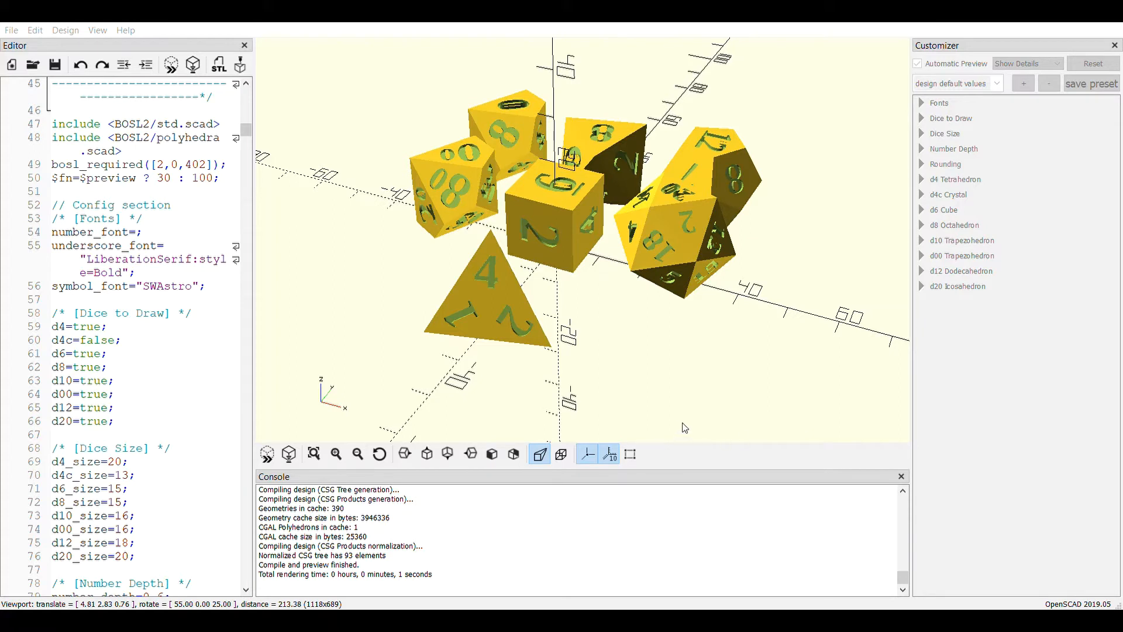
click(779, 170)
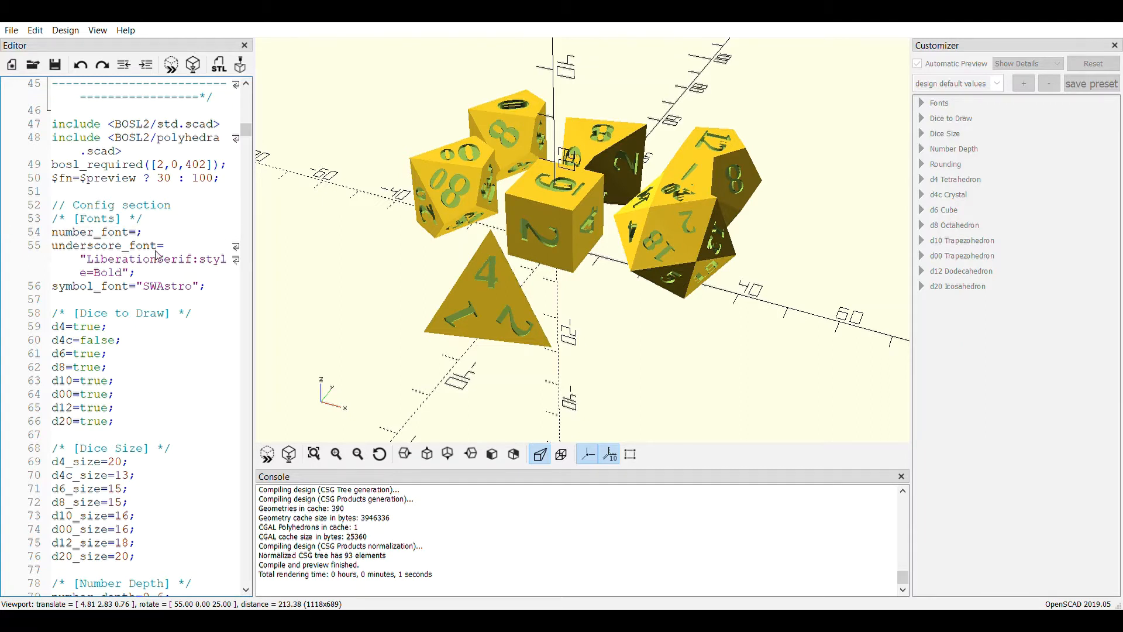
text("Copasetic NF:style=Regular")
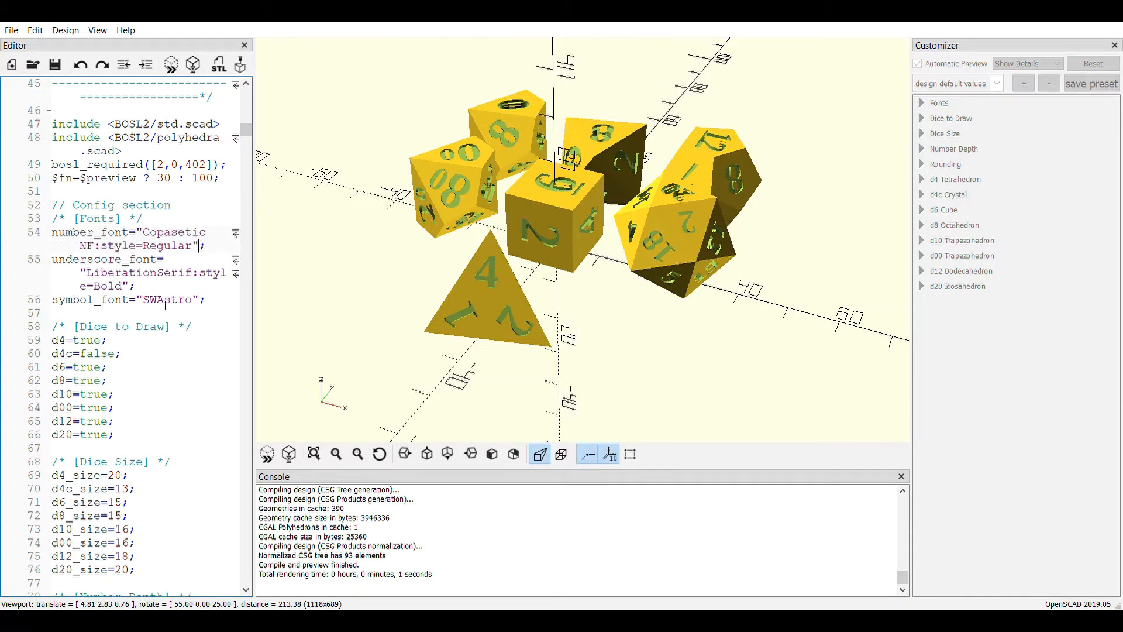
click(265, 462)
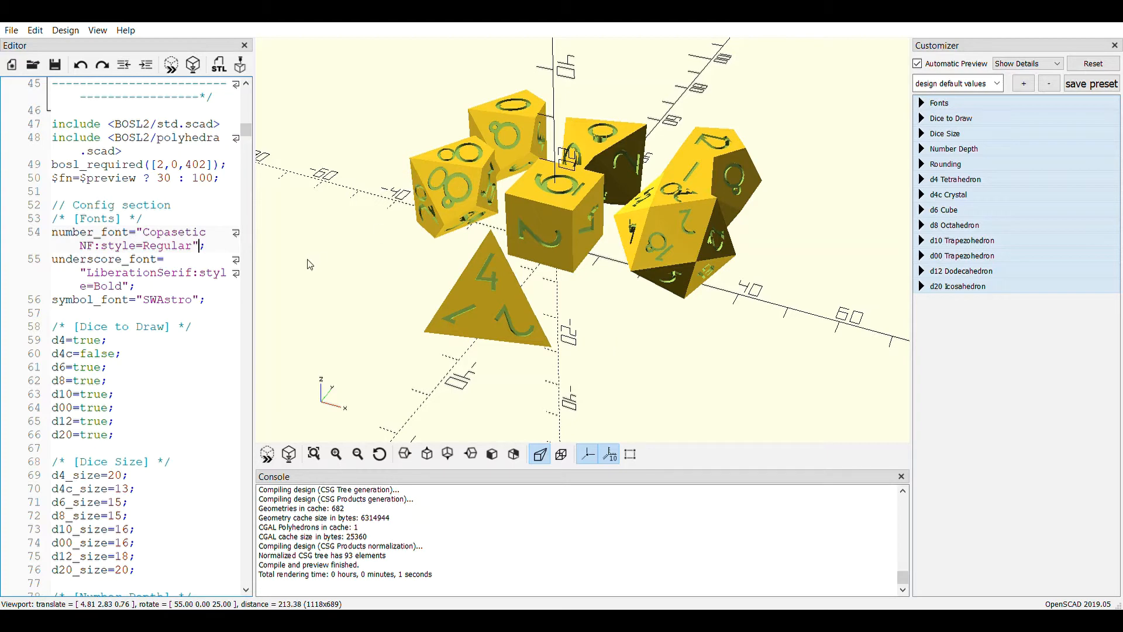
Examine the per-die sections of the script from the d4 to the d00, including their distribution, number size and push settings
scroll(205, 297, down, 4)
scroll(205, 297, down, 1)
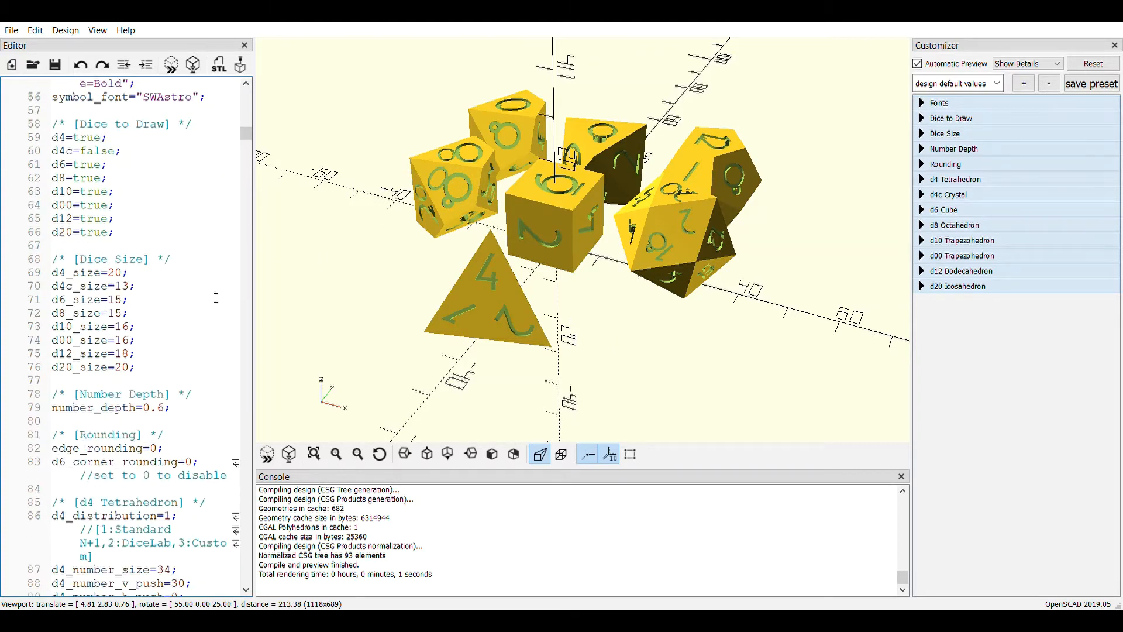
scroll(225, 297, down, 14)
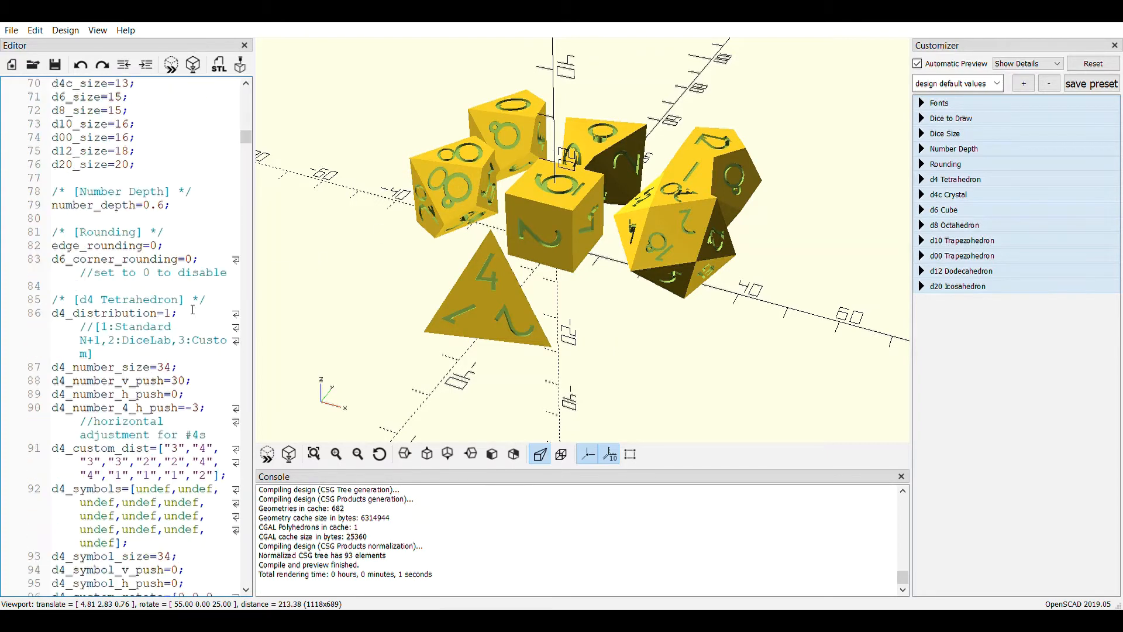
scroll(197, 310, up, 7)
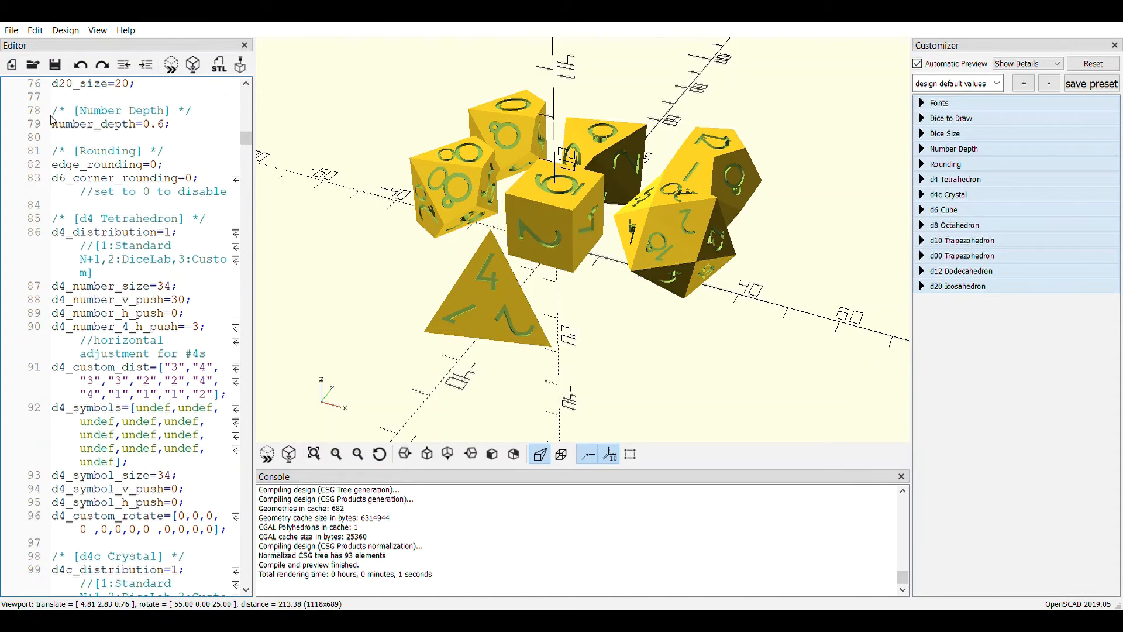
scroll(147, 234, up, 7)
scroll(148, 234, up, 1)
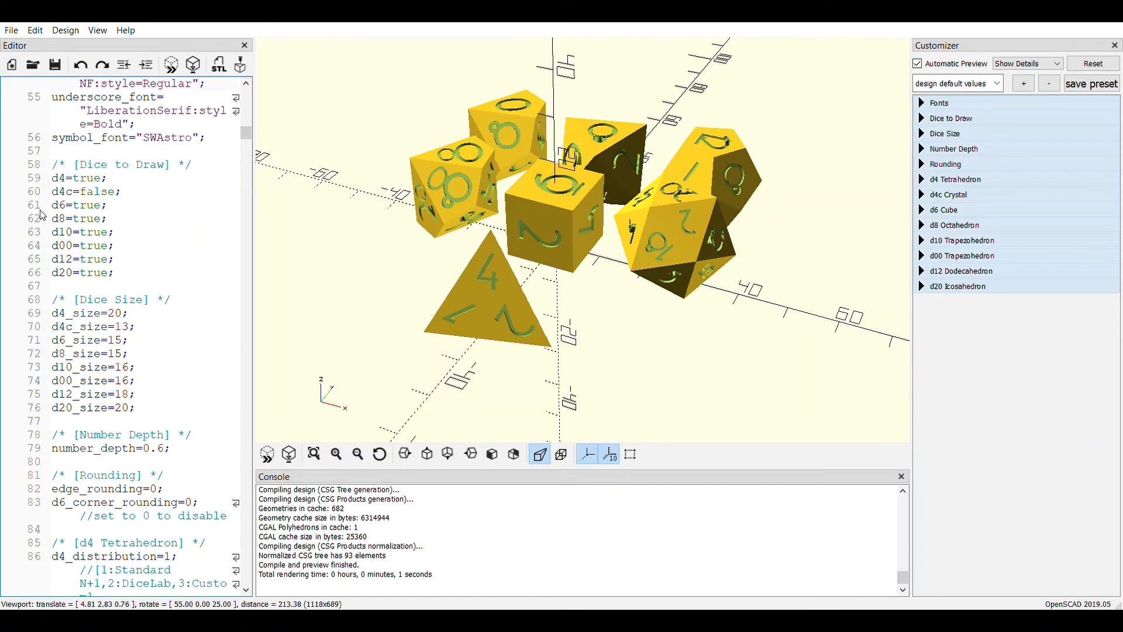
scroll(119, 386, down, 1)
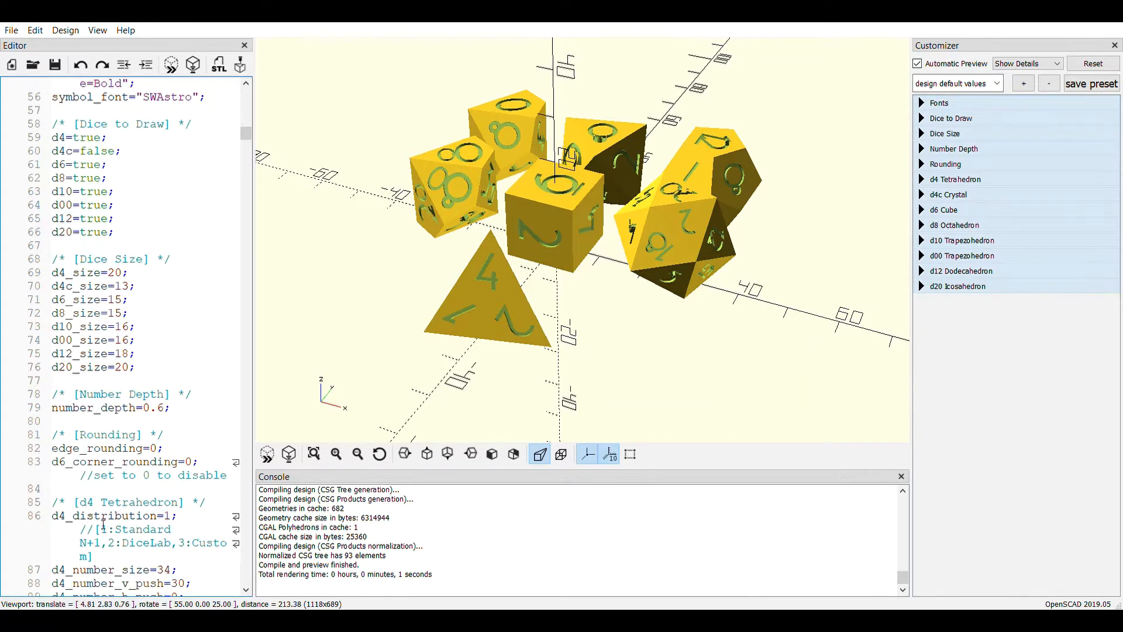
scroll(141, 421, down, 4)
scroll(141, 421, down, 1)
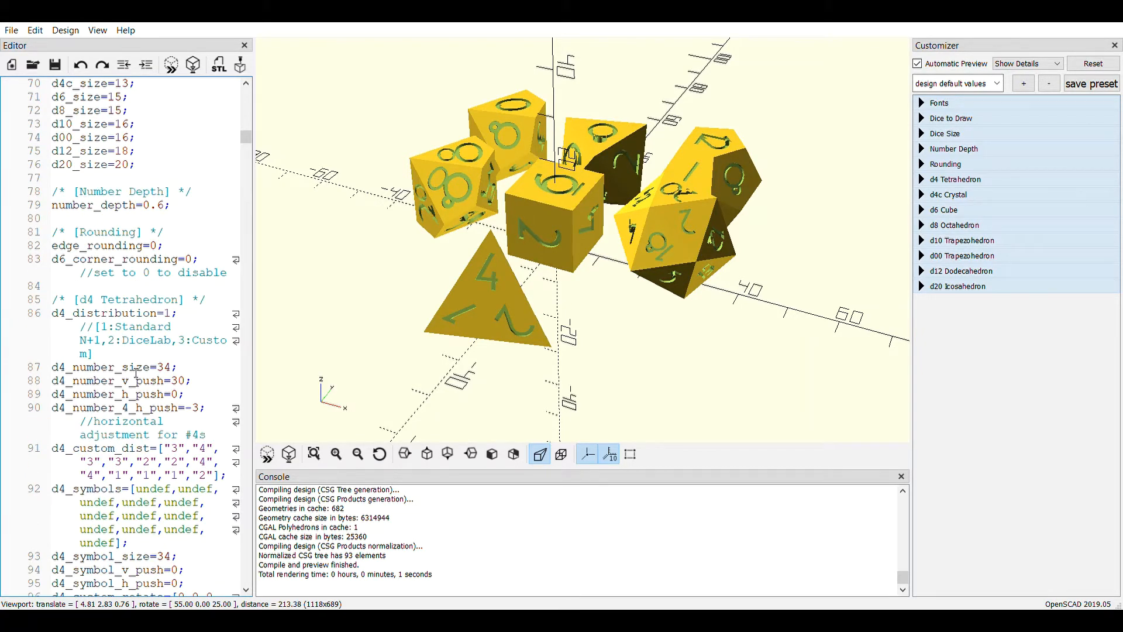
scroll(136, 374, down, 20)
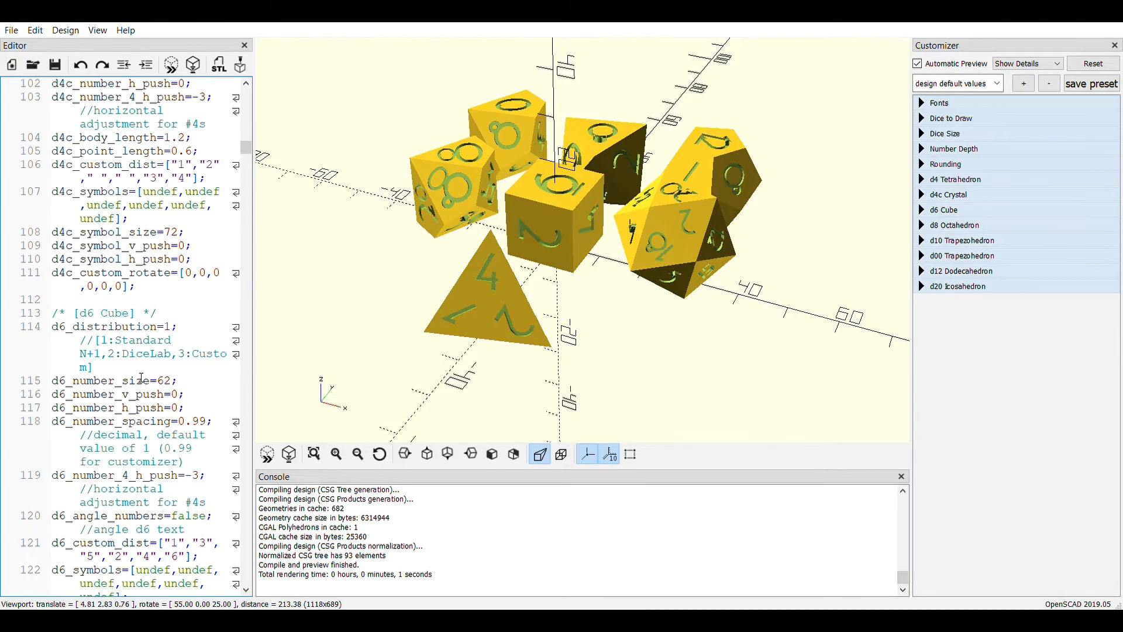
scroll(141, 379, down, 10)
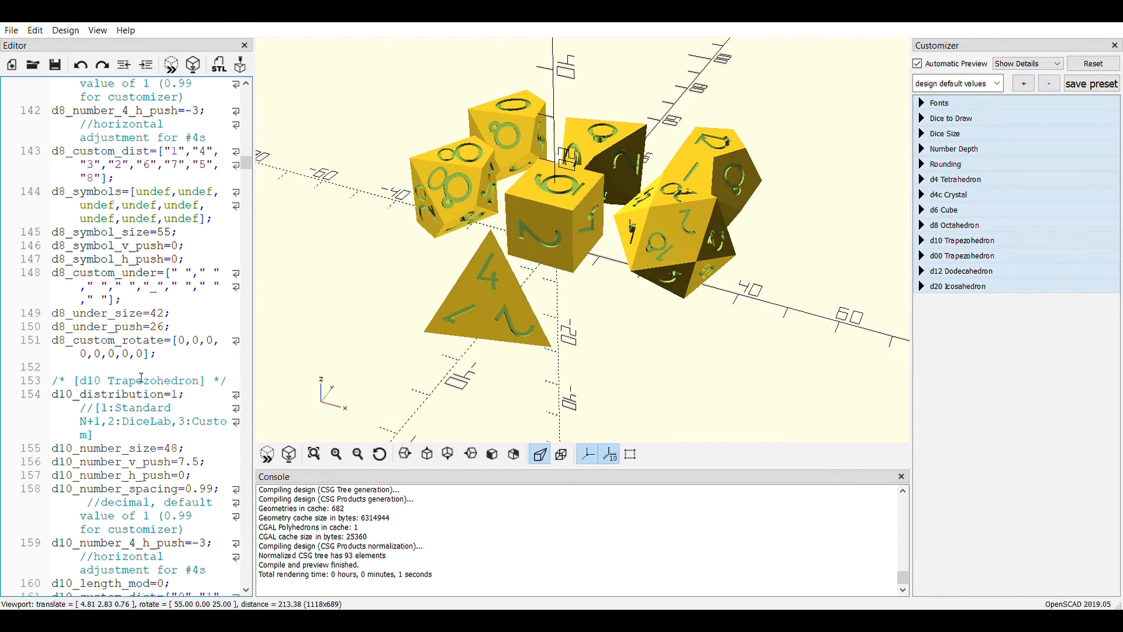
scroll(141, 378, down, 6)
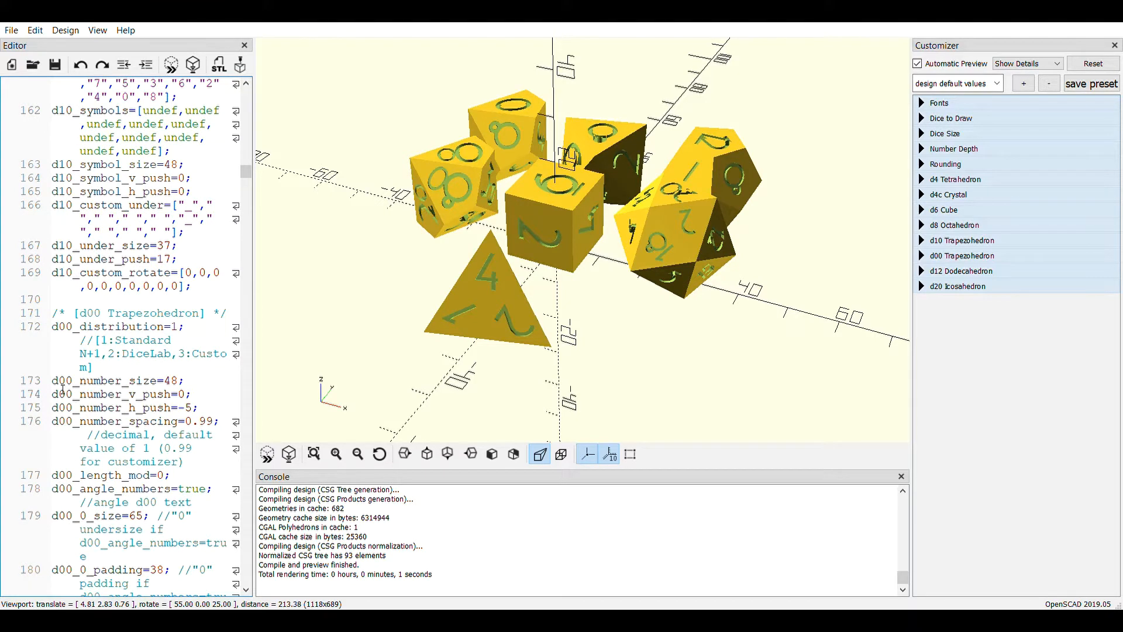
scroll(116, 394, down, 3)
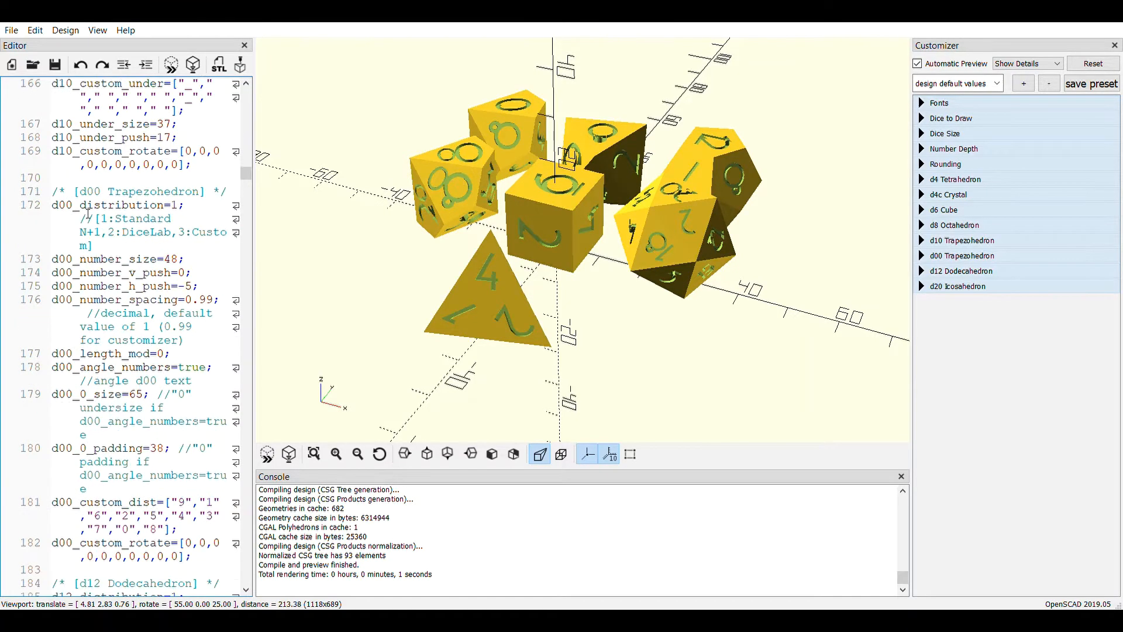
scroll(74, 125, up, 3)
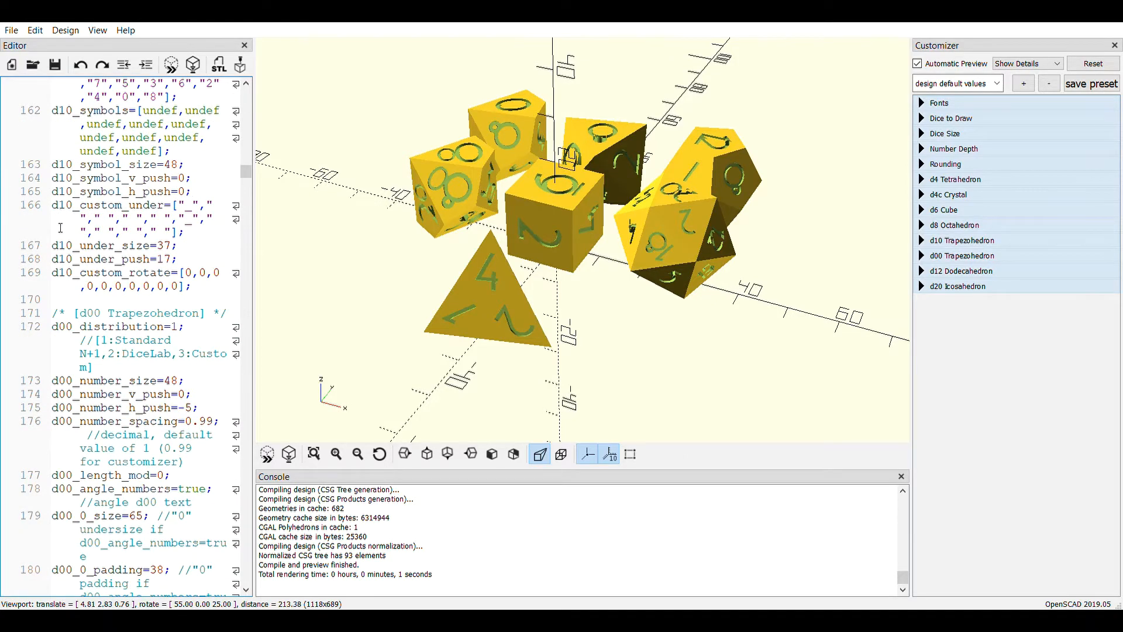
Try a d00_number_size of 40 in the d00 Trapezohedron section and preview the dice
scroll(158, 314, down, 2)
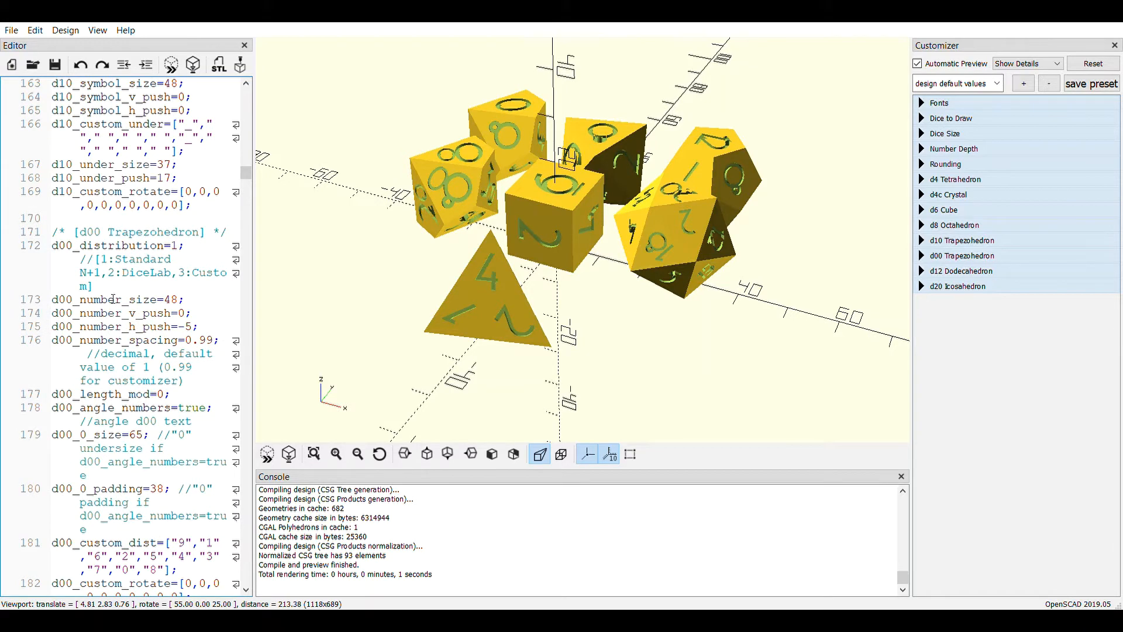
click(182, 302)
key(BackSpace)
key(BackSpace)
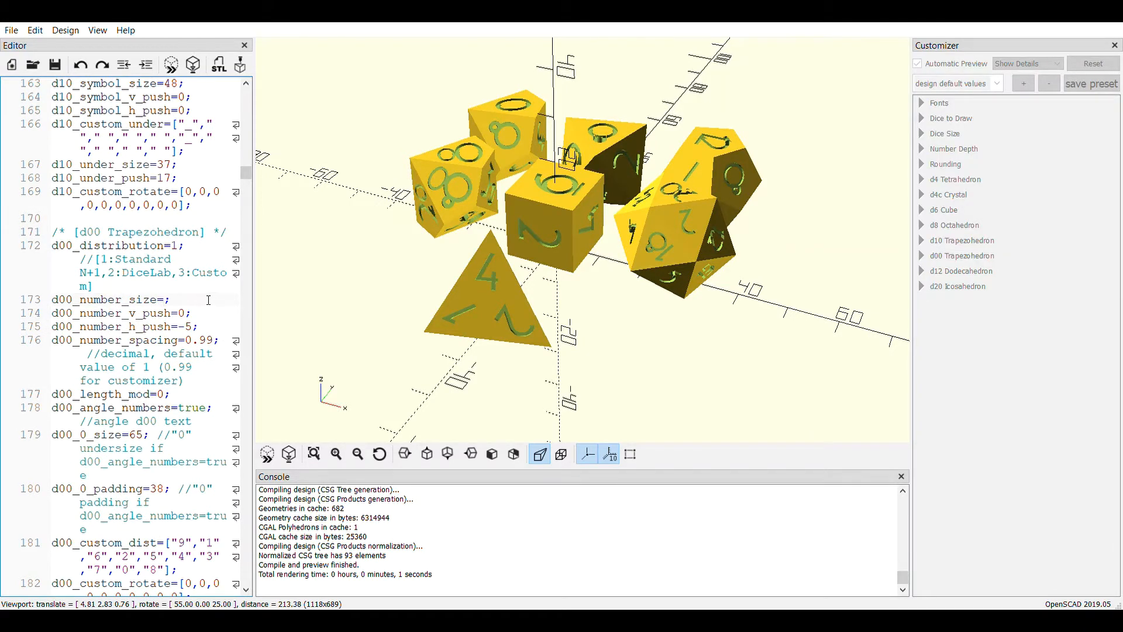
text(40)
click(267, 457)
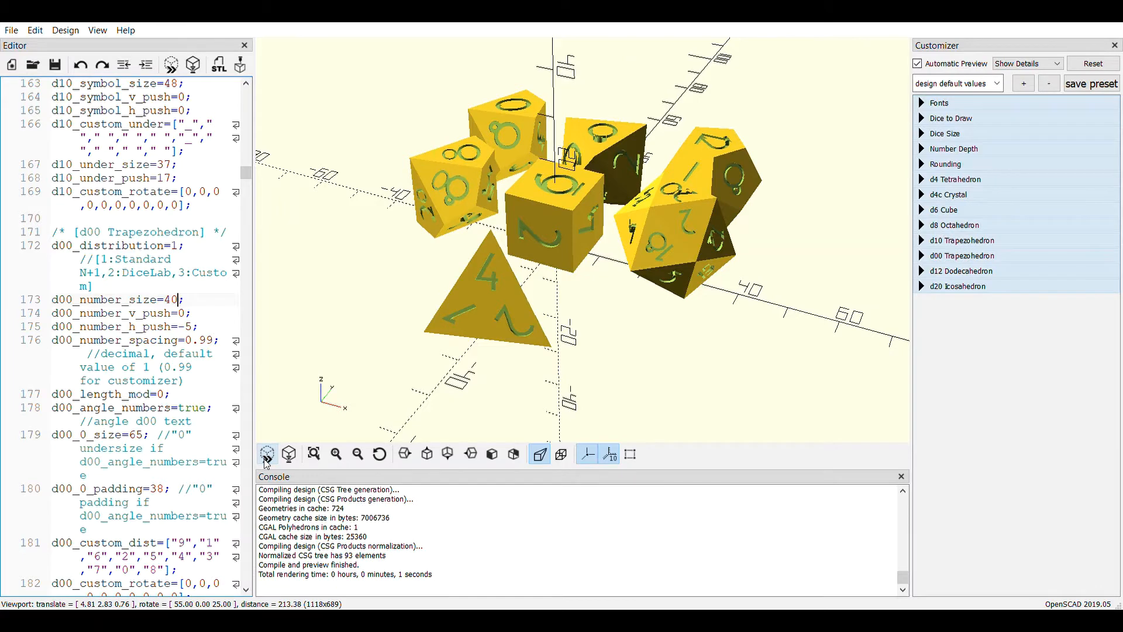
right_drag(363, 292, 463, 282)
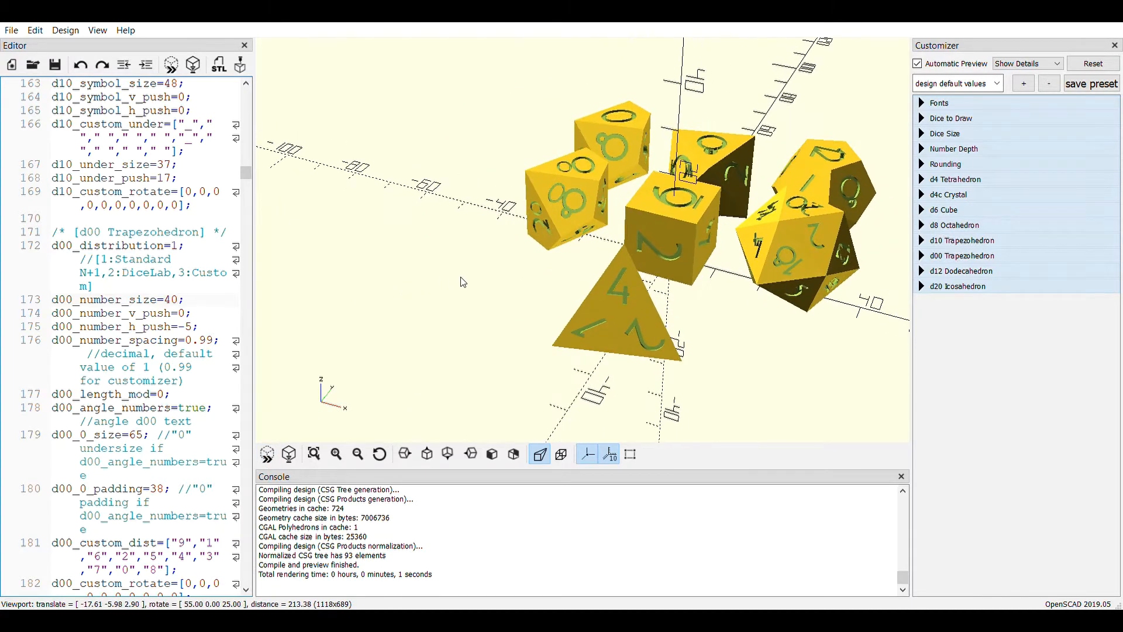
mouse_move(463, 283)
mouse_down()
mouse_move(534, 291)
mouse_move(609, 275)
mouse_move(542, 298)
mouse_move(528, 282)
mouse_move(518, 314)
mouse_move(533, 304)
mouse_move(511, 296)
mouse_move(522, 289)
mouse_move(461, 296)
mouse_up()
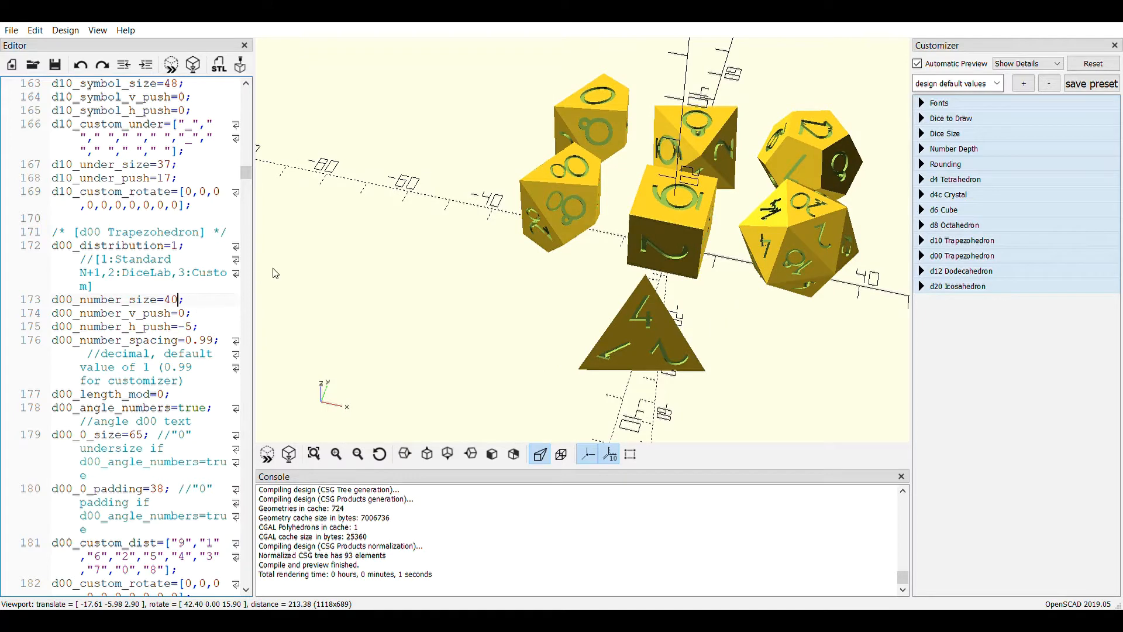
Try a d00_number_size of 38, preview the dice and inspect the d00 numbers up close
key(BackSpace)
key(BackSpace)
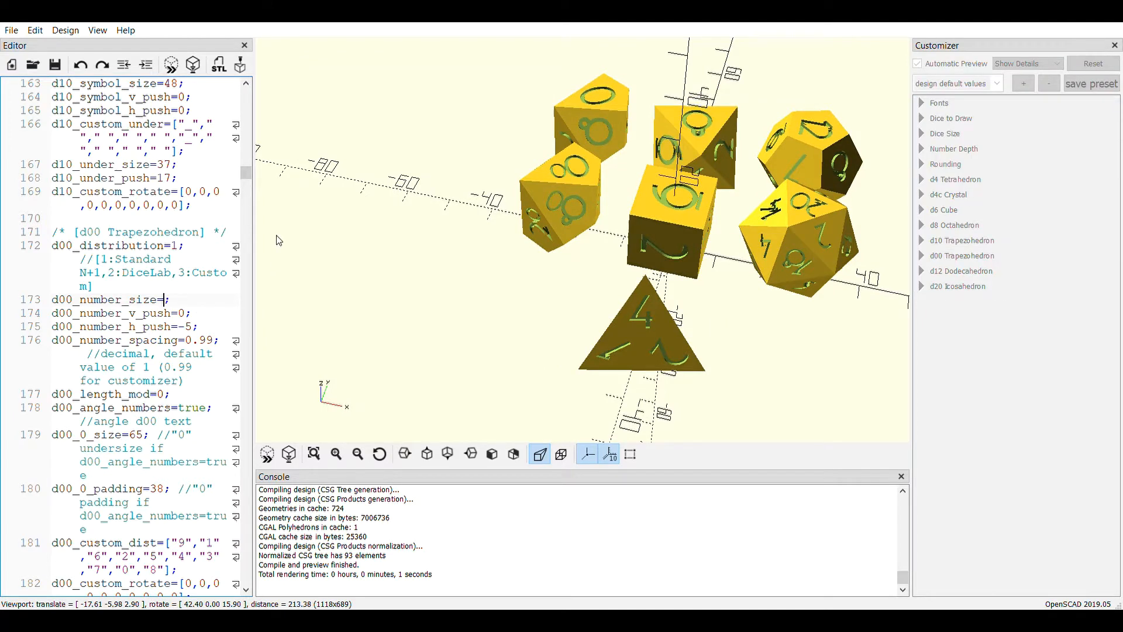
text(38)
click(269, 461)
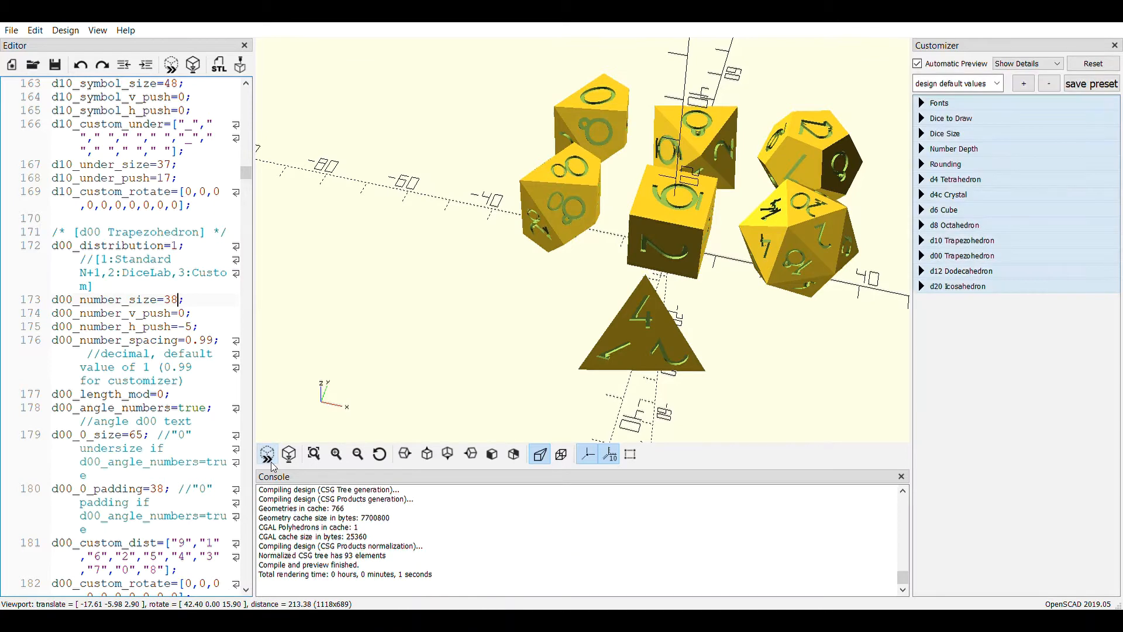
scroll(543, 245, up, 7)
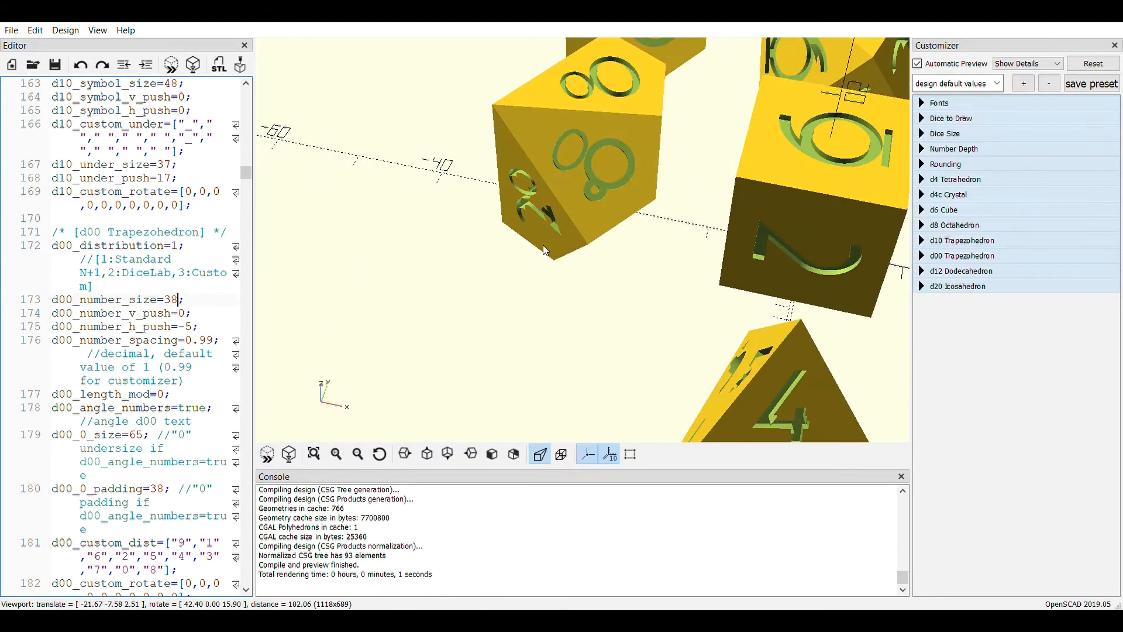
Change d00_number_size back to 40 and preview the dice again
key(BackSpace)
key(BackSpace)
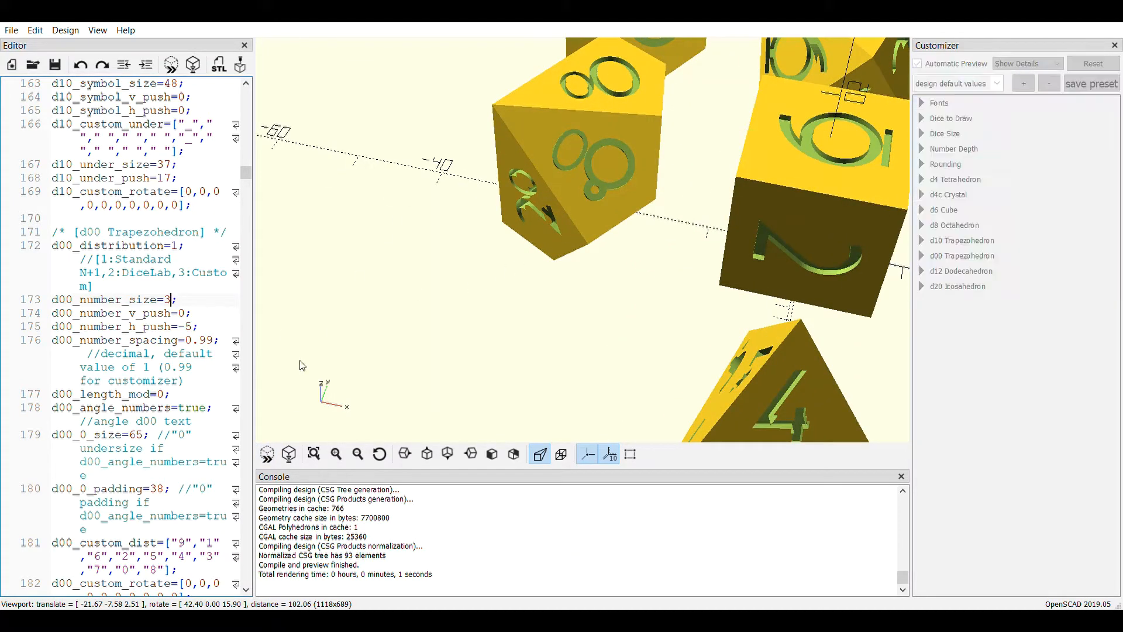
text(40)
click(268, 460)
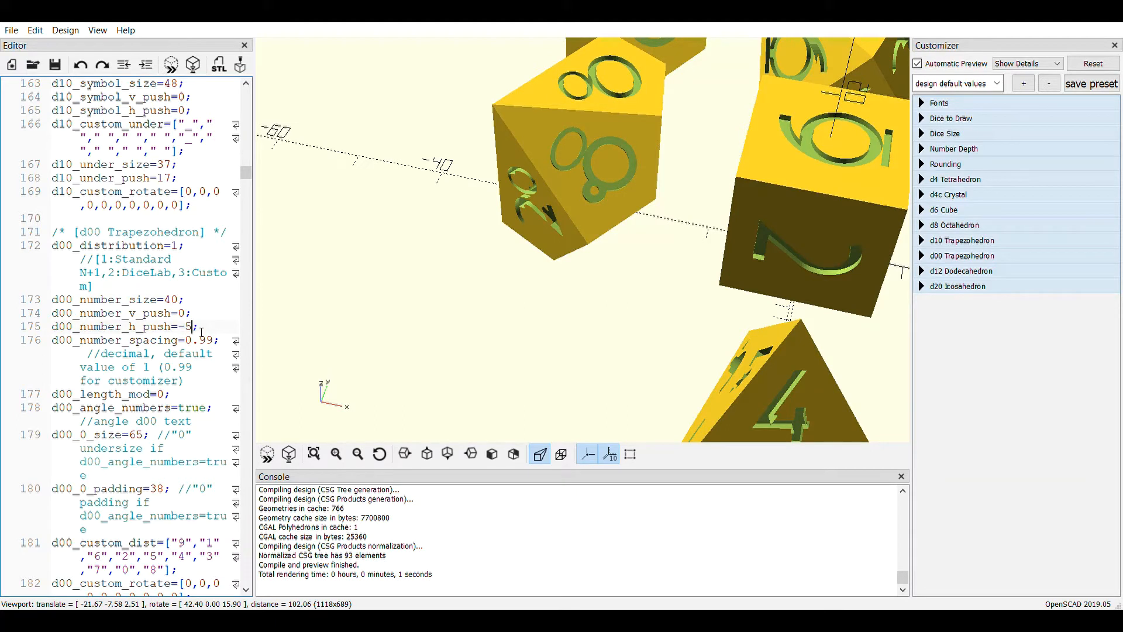
Try a d00_number_h_push of 0 and preview the horizontal placement of the d00 numbers
key(BackSpace)
key(BackSpace)
text(0)
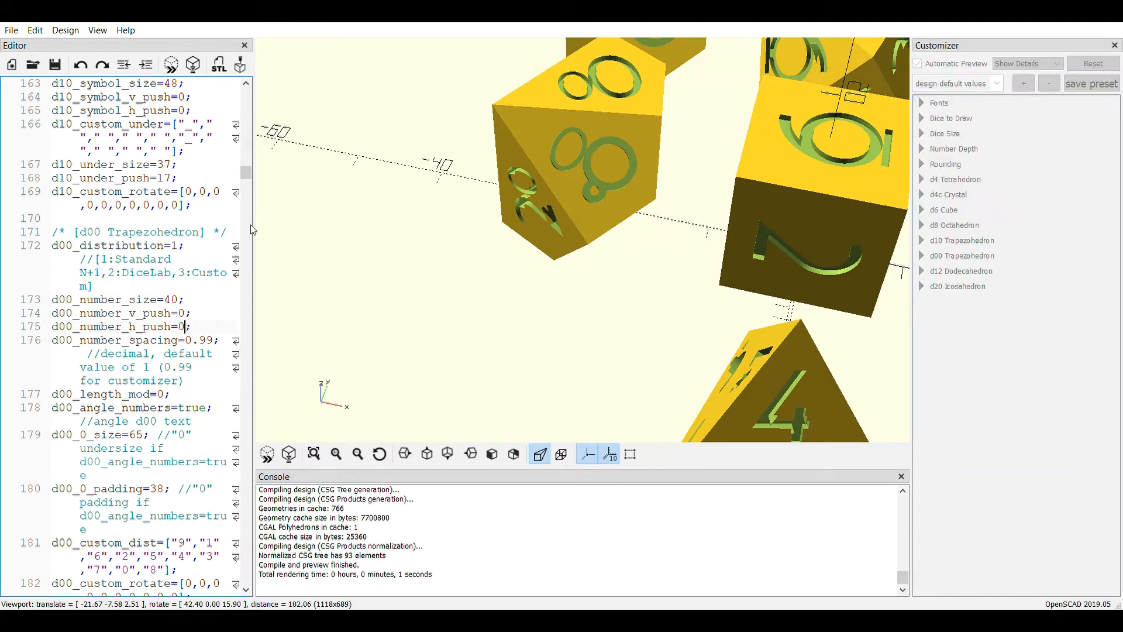
click(269, 454)
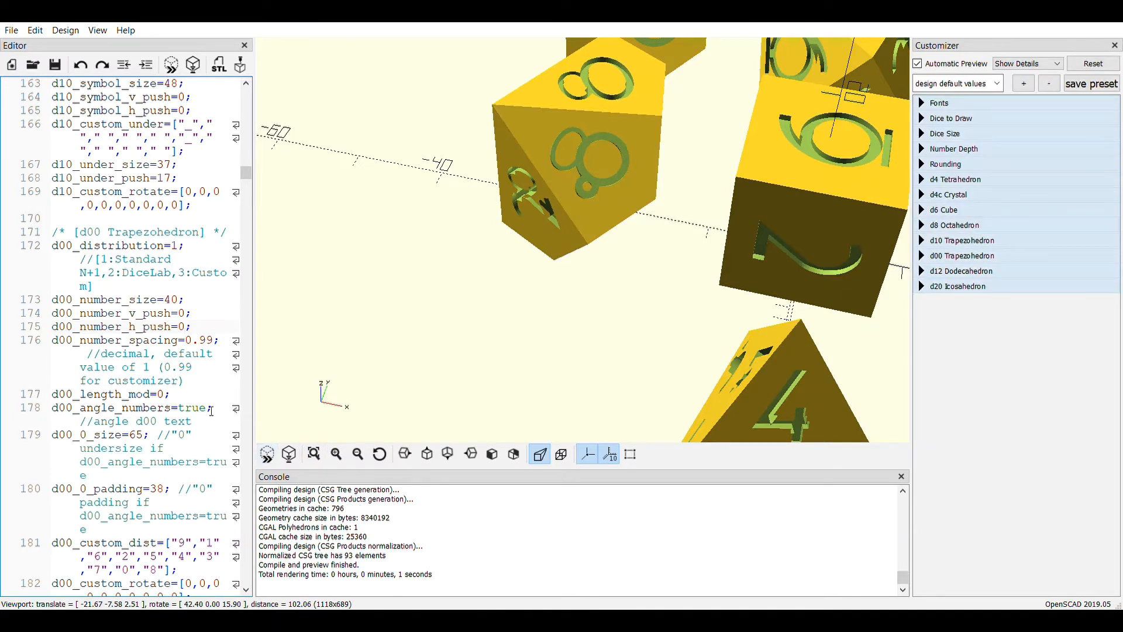
Set d00_number_h_push to -7 and preview the d00 numbers
key(BackSpace)
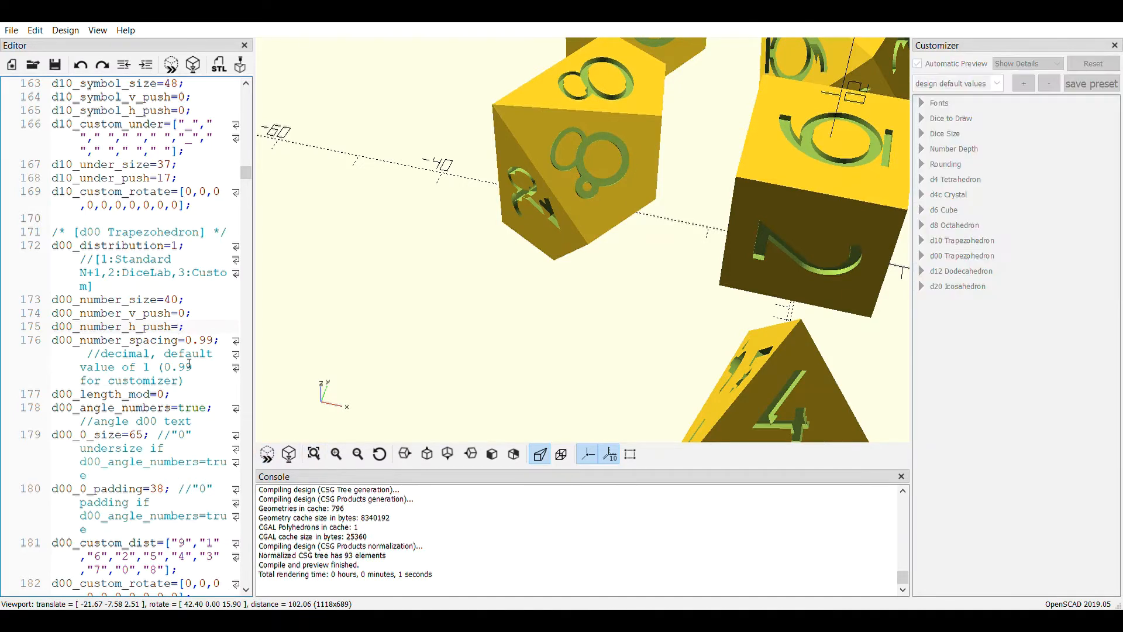
text(-7)
click(268, 455)
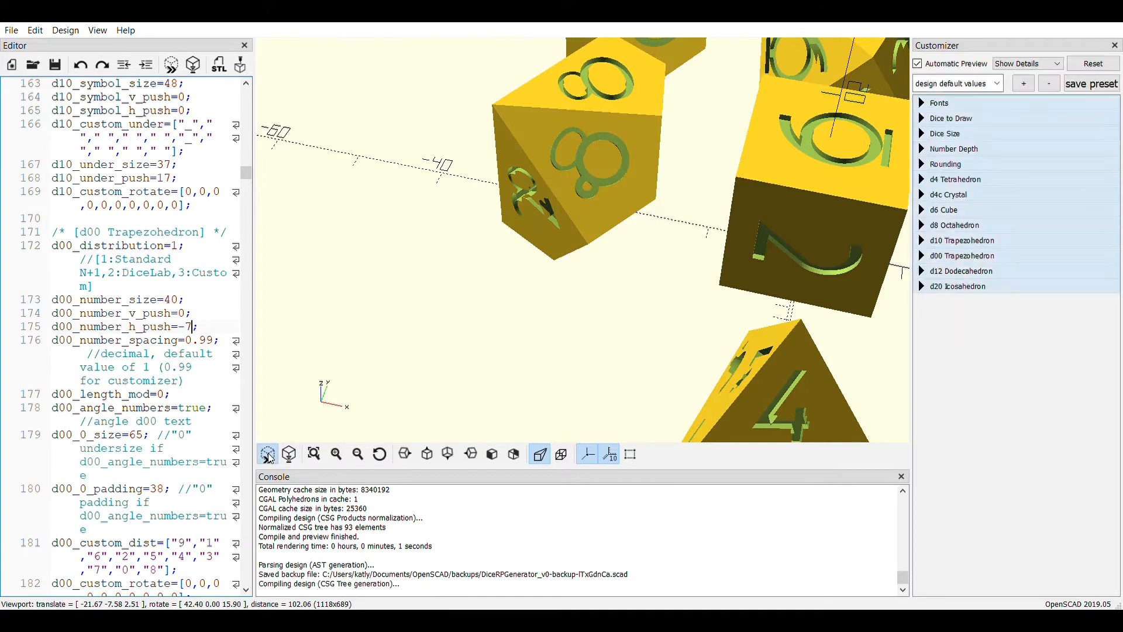
scroll(559, 160, down, 1)
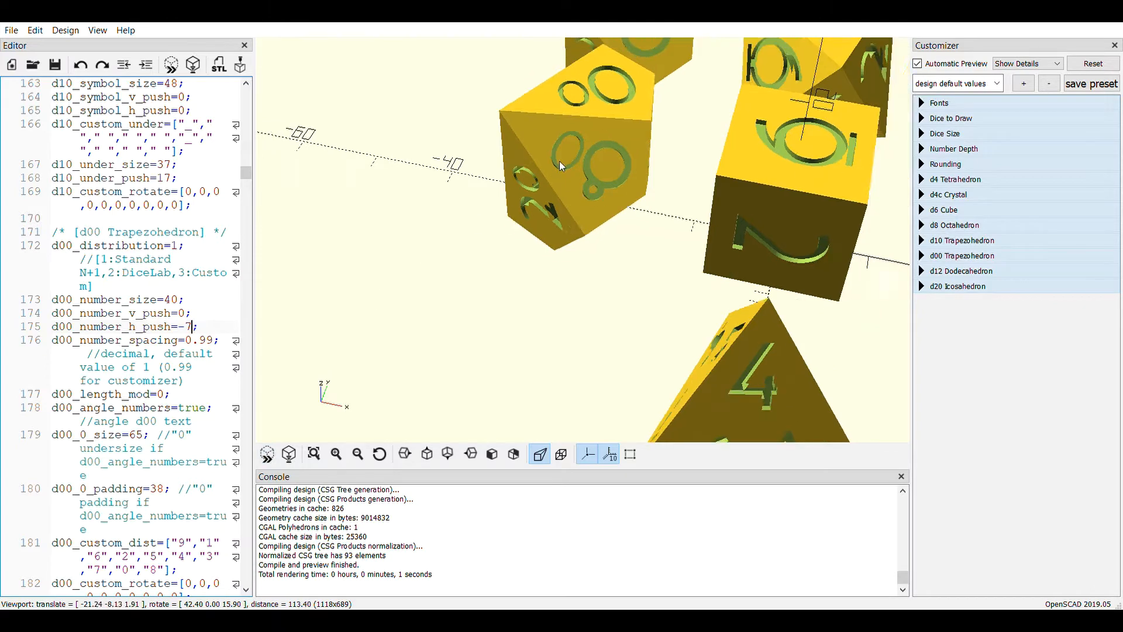
scroll(559, 161, down, 4)
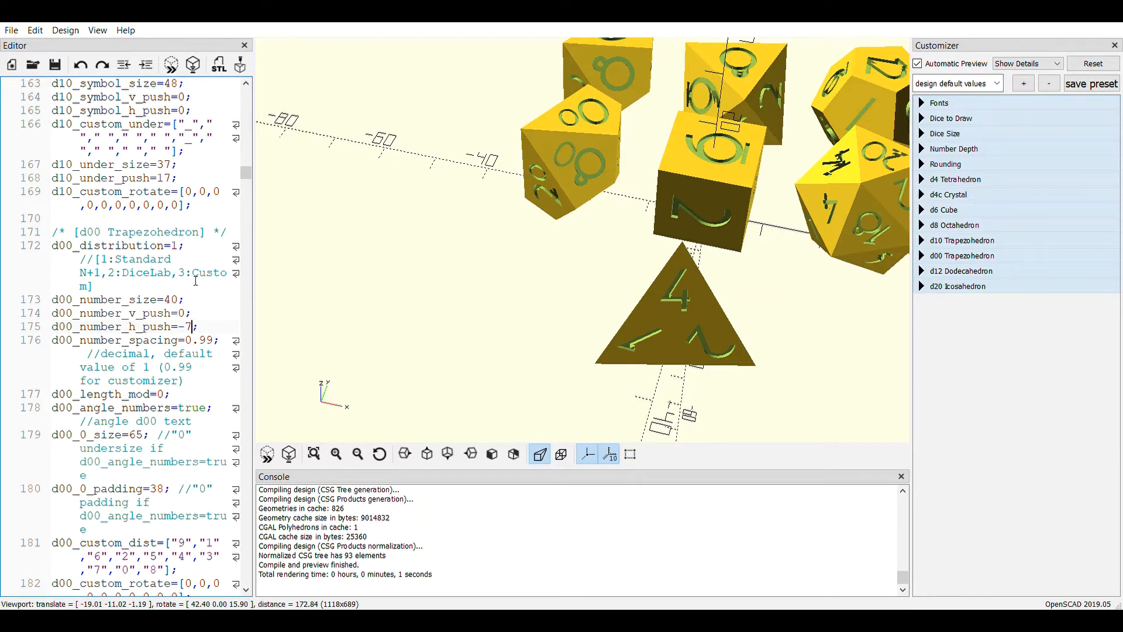
Set d00_number_size to 42 in the d00 Trapezohedron section and preview the dice
scroll(196, 281, down, 1)
scroll(196, 281, down, 1)
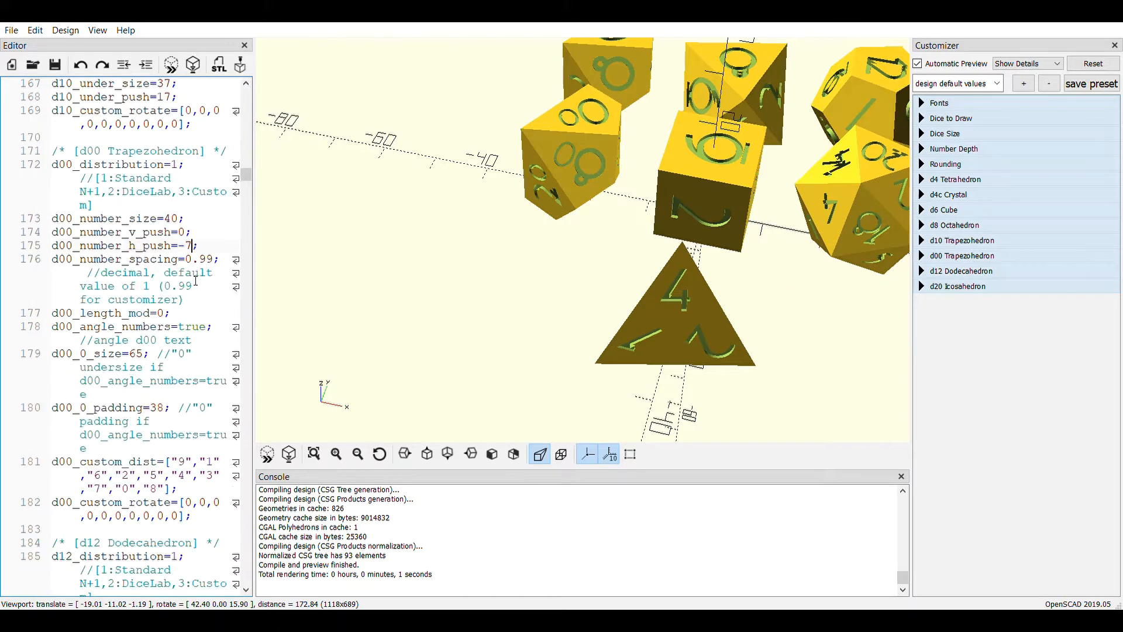
scroll(198, 278, up, 2)
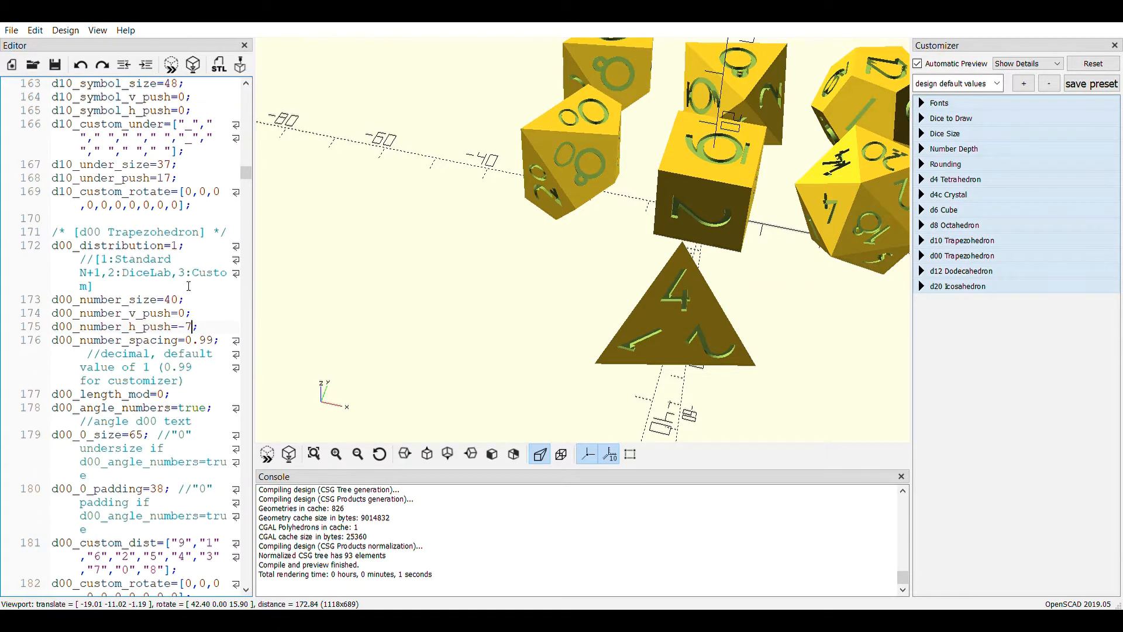
key(BackSpace)
text(2)
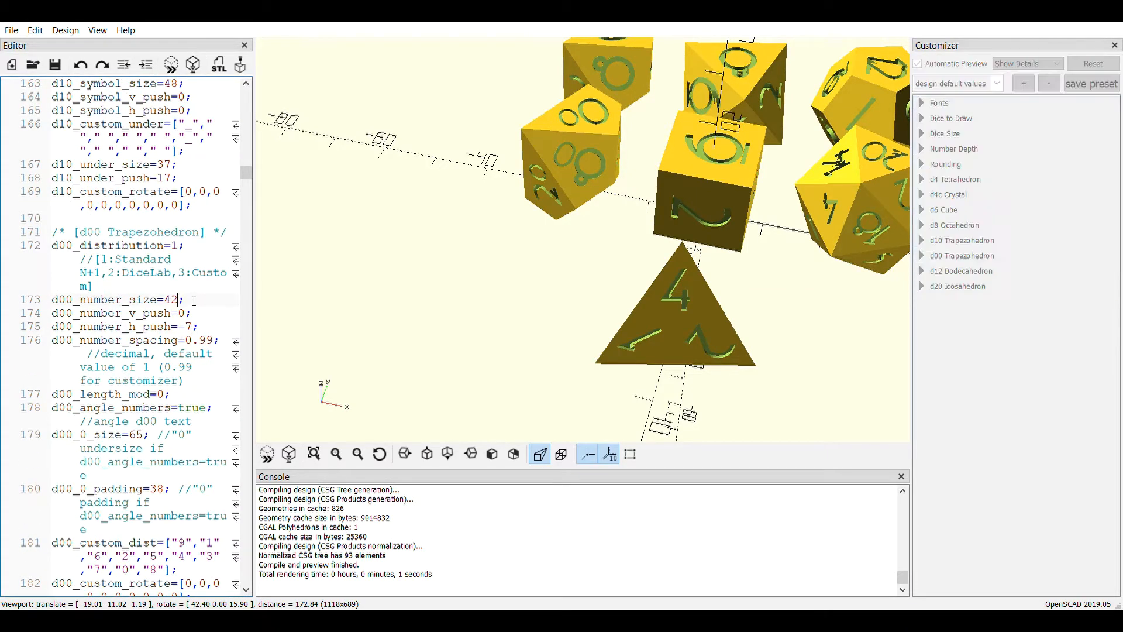
click(267, 456)
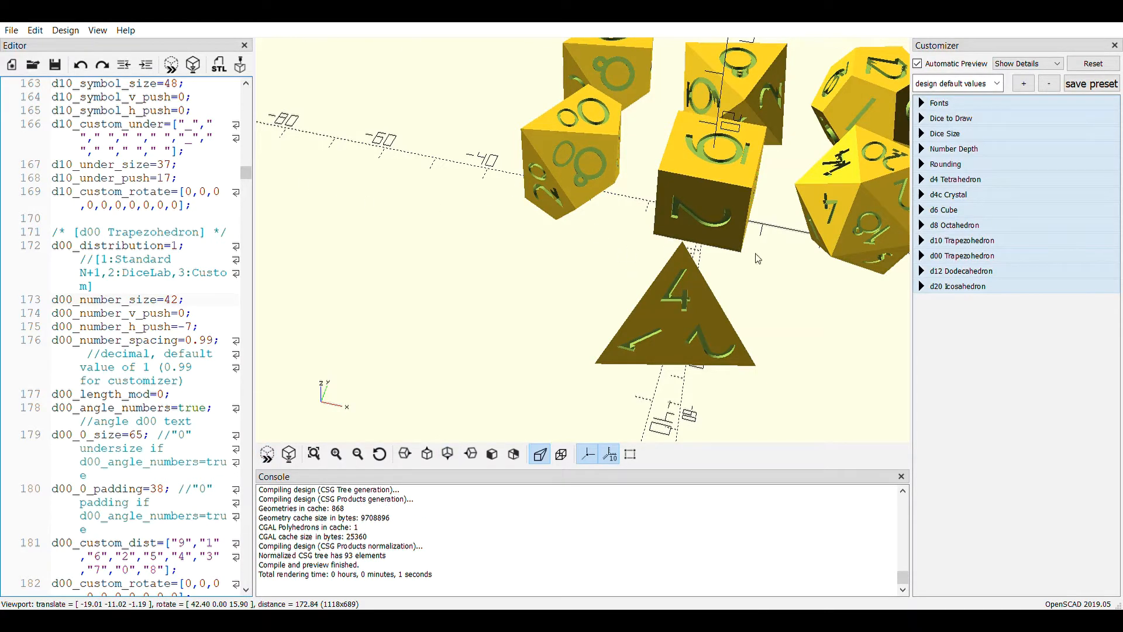
Inspect the numbers on the d20, set d20_number_size to 22 in the d20 Icosahedron section, and preview the dice
drag(786, 274, 671, 275)
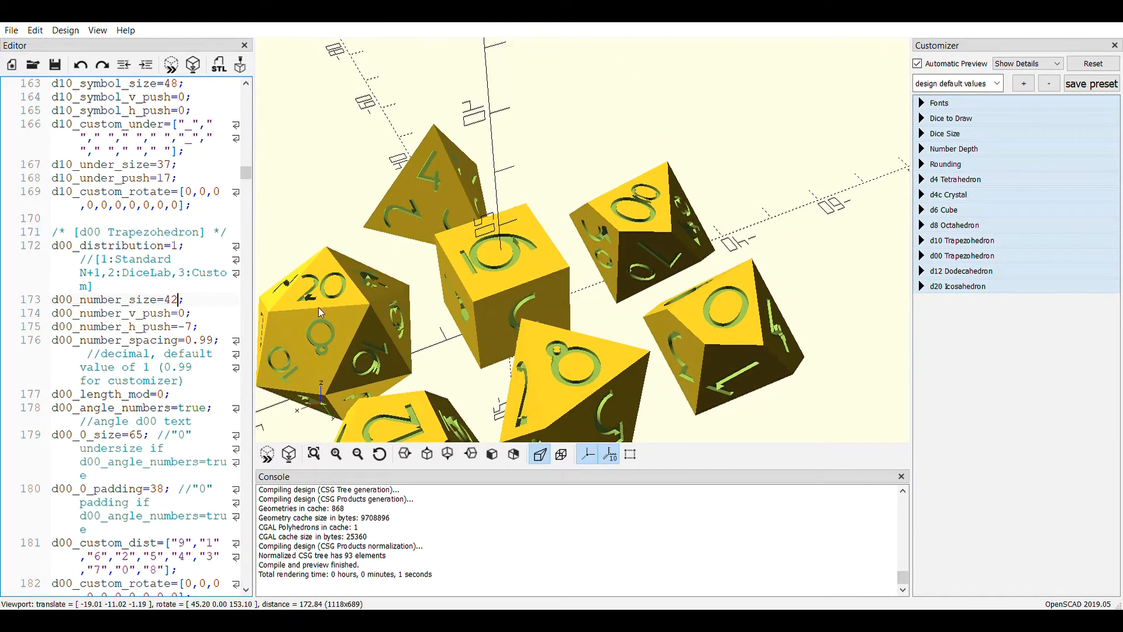
right_drag(318, 307, 529, 321)
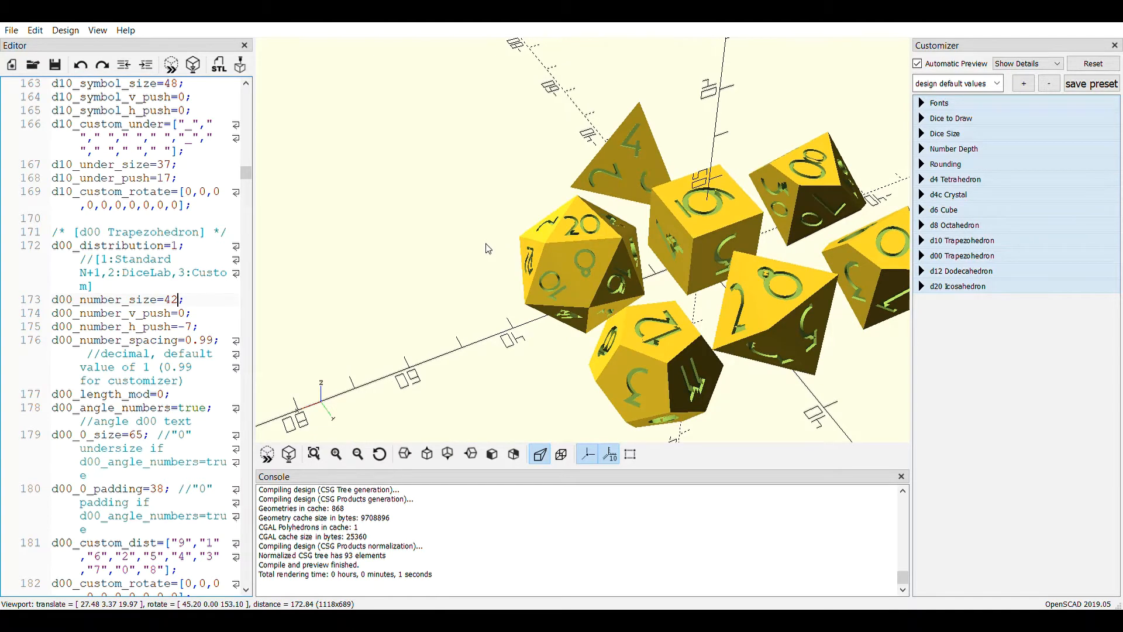
mouse_move(486, 244)
right_down()
mouse_move(480, 256)
mouse_move(476, 236)
right_up()
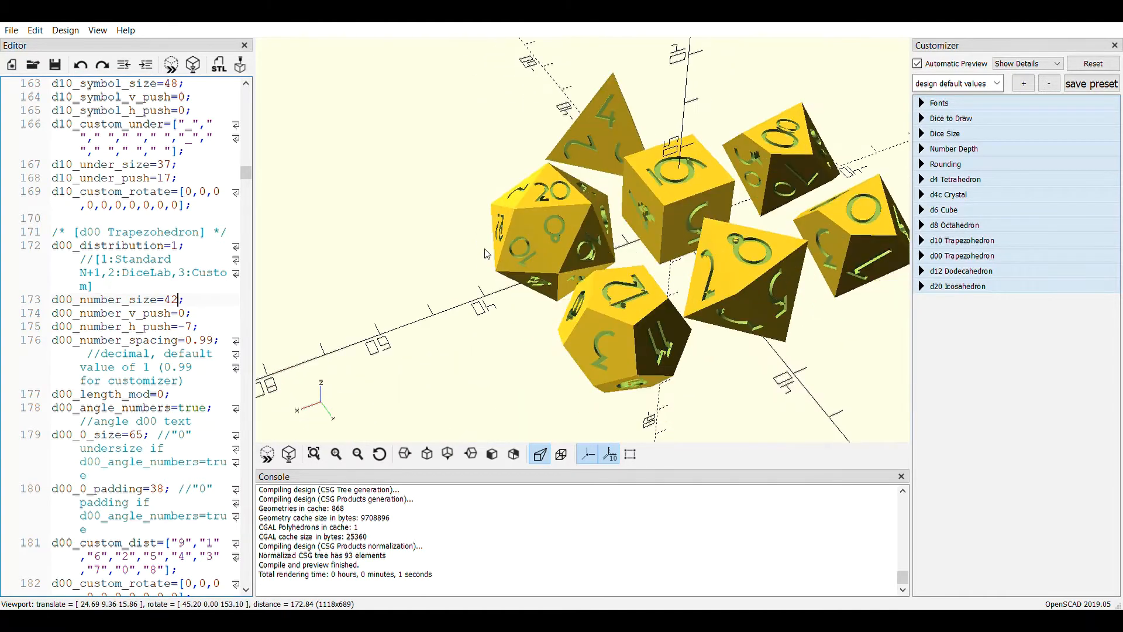
drag(472, 275, 474, 301)
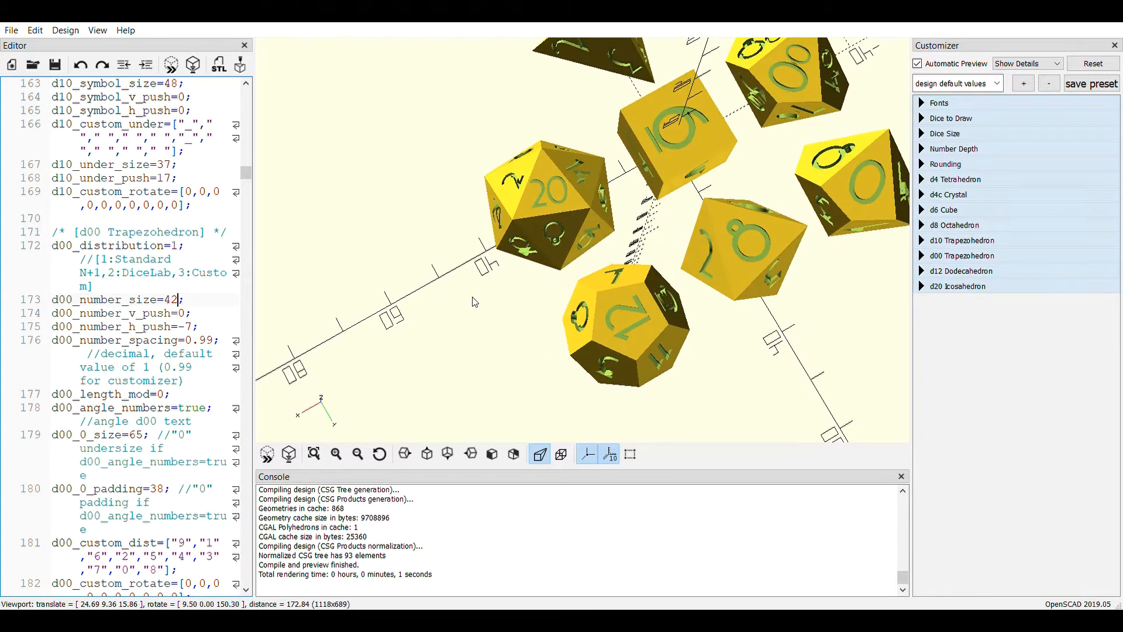
scroll(480, 275, up, 7)
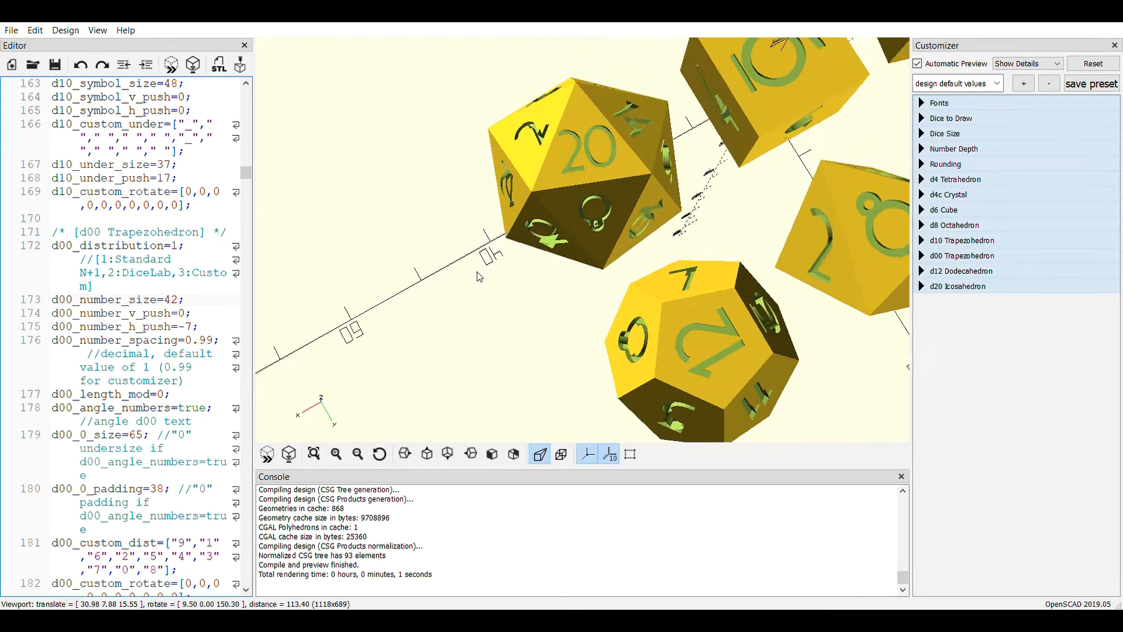
mouse_move(483, 191)
mouse_down()
mouse_move(462, 171)
mouse_move(441, 198)
mouse_move(458, 205)
mouse_move(454, 181)
mouse_move(466, 197)
mouse_up()
right_drag(466, 198, 441, 206)
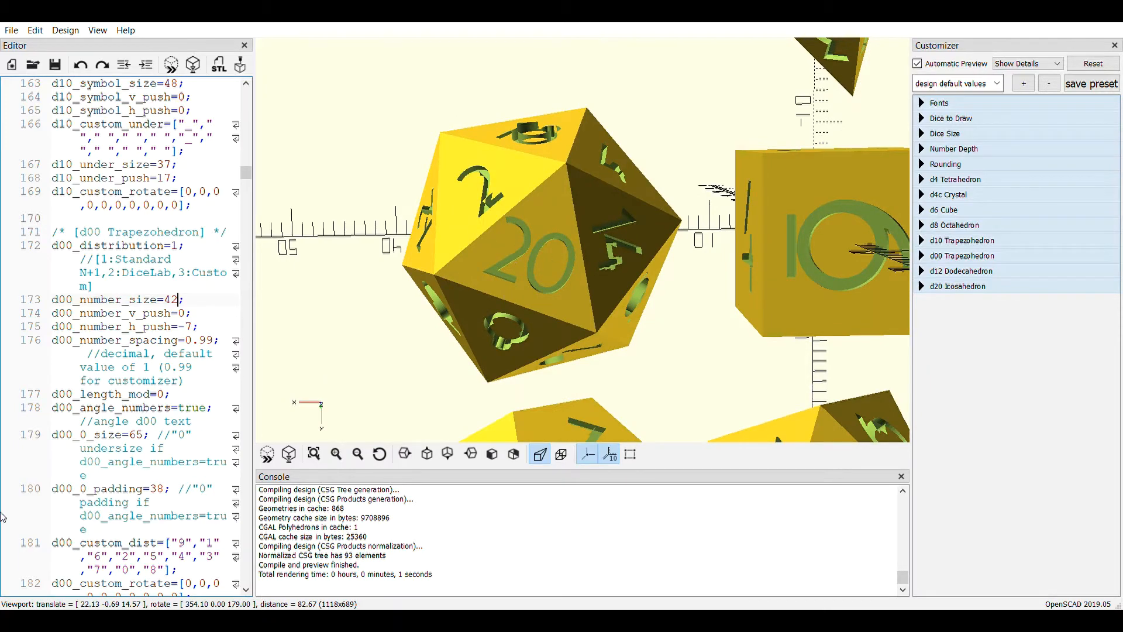
scroll(112, 406, down, 11)
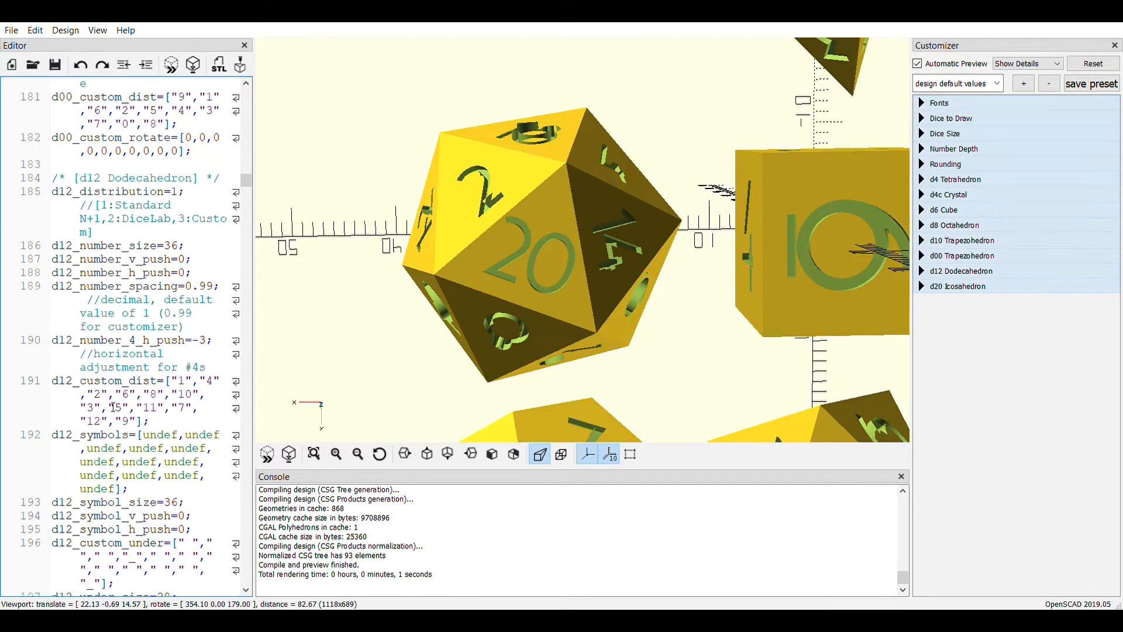
scroll(113, 406, down, 10)
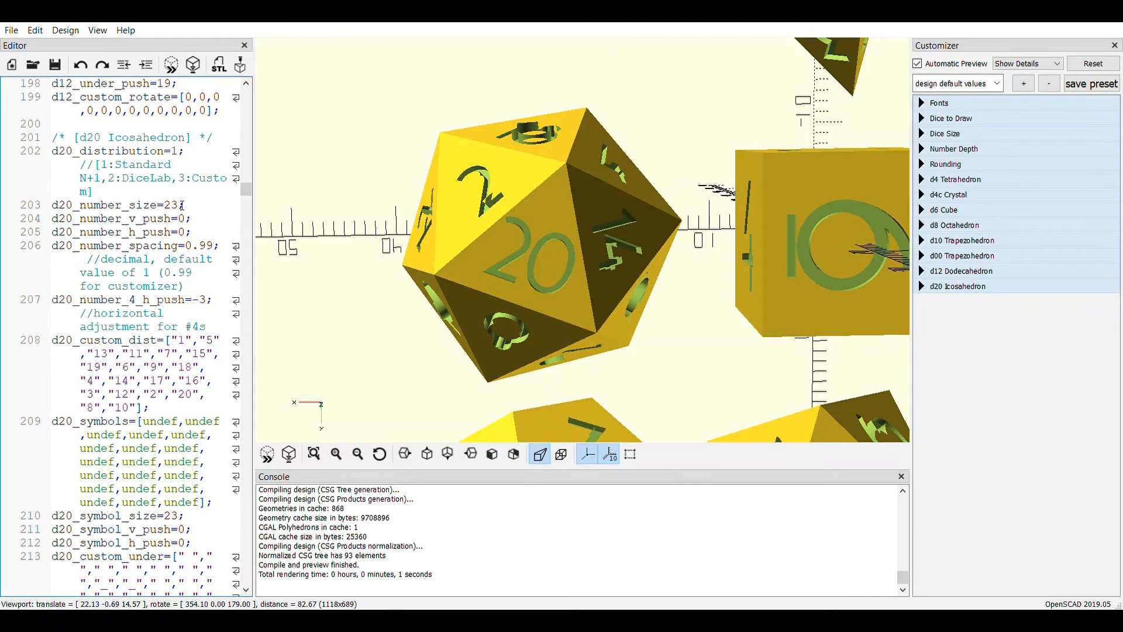
click(192, 205)
key(Left)
key(BackSpace)
text(2)
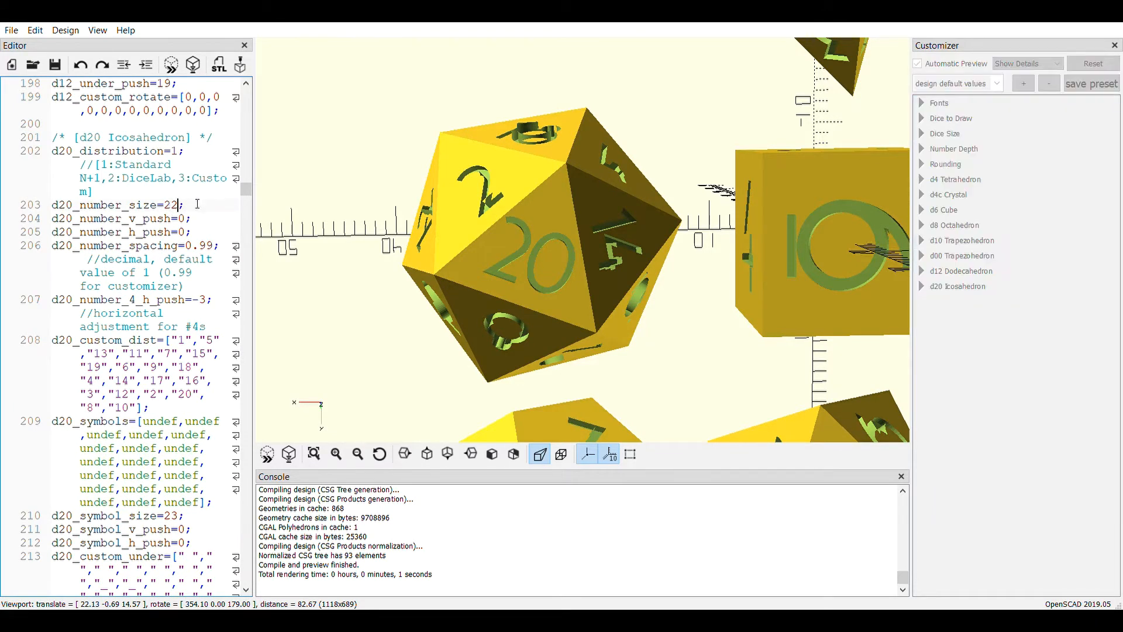
click(268, 455)
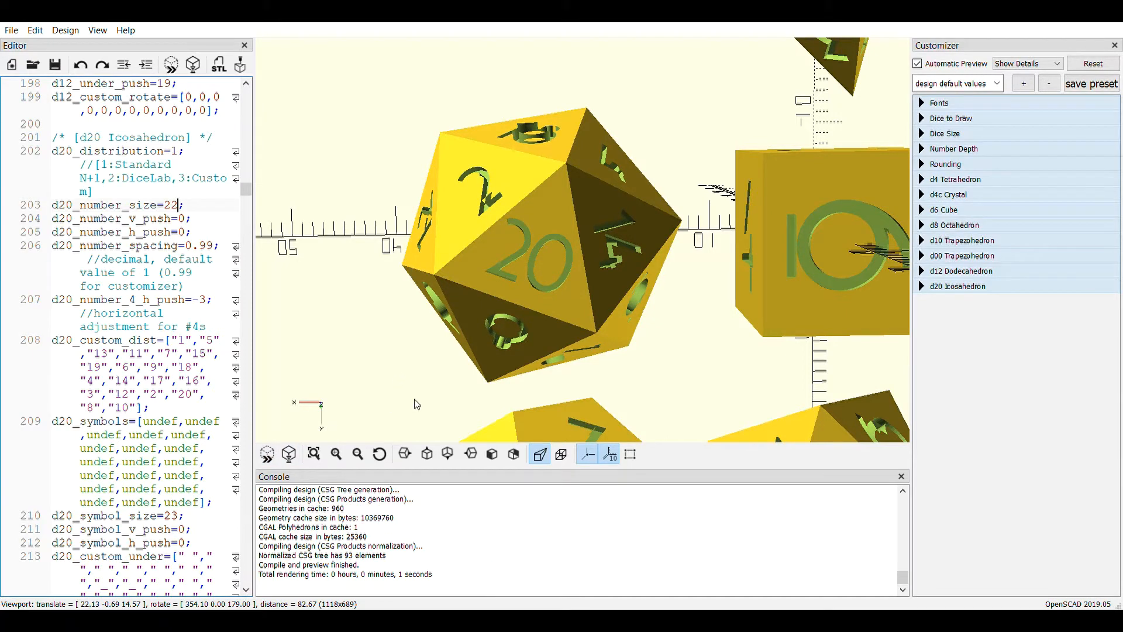
Examine the dice numbers from several sides and review the remaining d20 distribution, symbol, underscore and rotation settings in the script
scroll(424, 385, down, 1)
scroll(425, 384, down, 5)
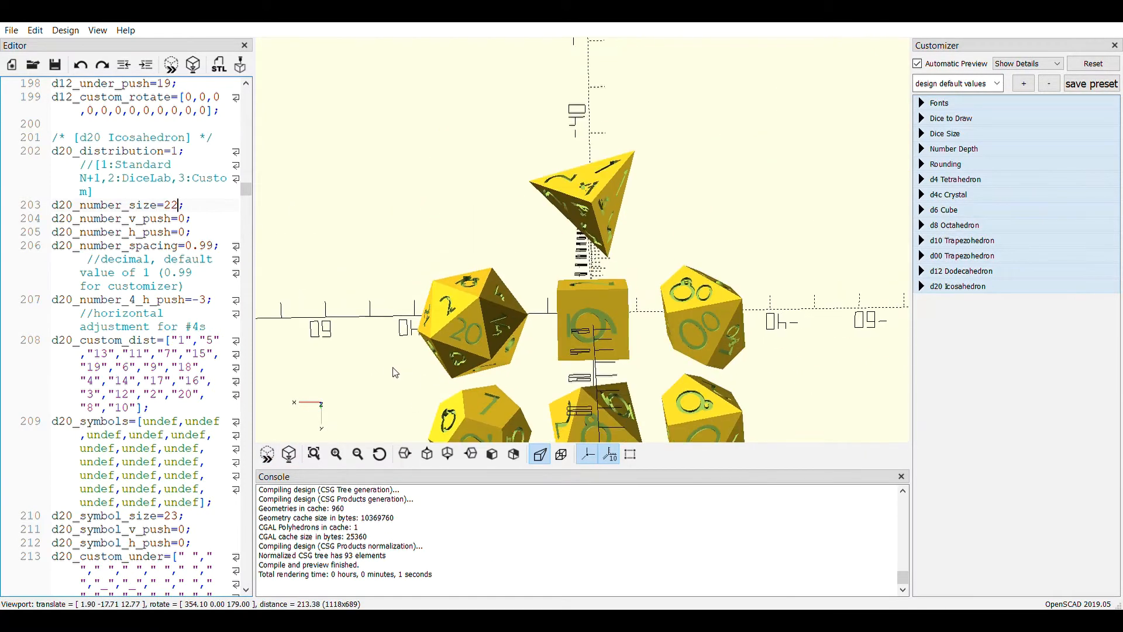
scroll(419, 362, down, 3)
drag(437, 359, 656, 283)
scroll(640, 284, up, 8)
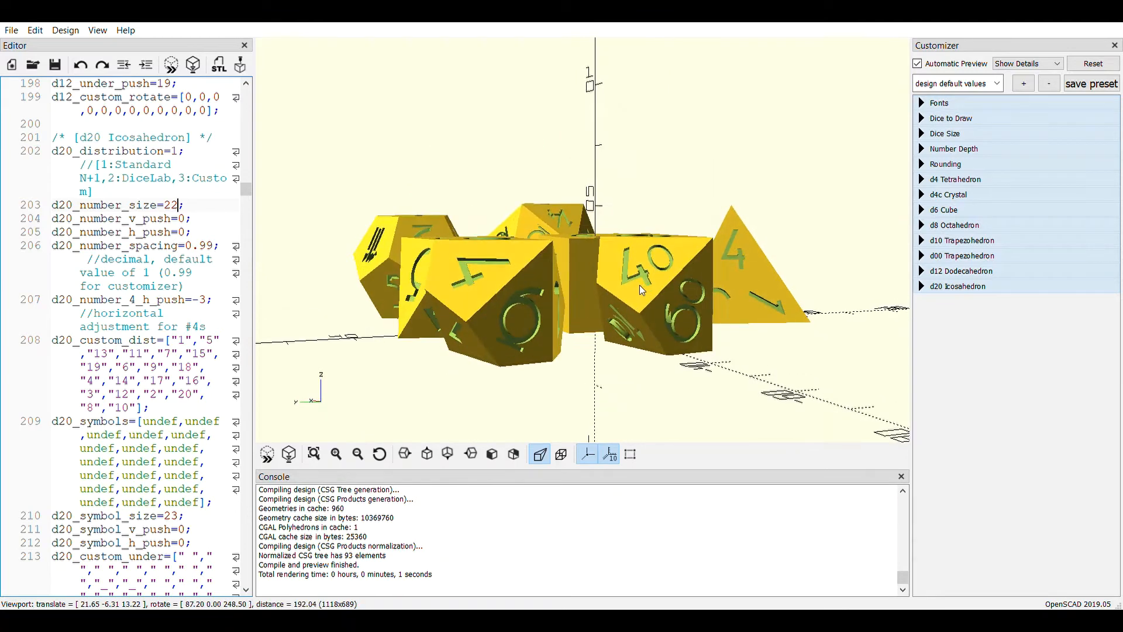
drag(591, 113, 626, 137)
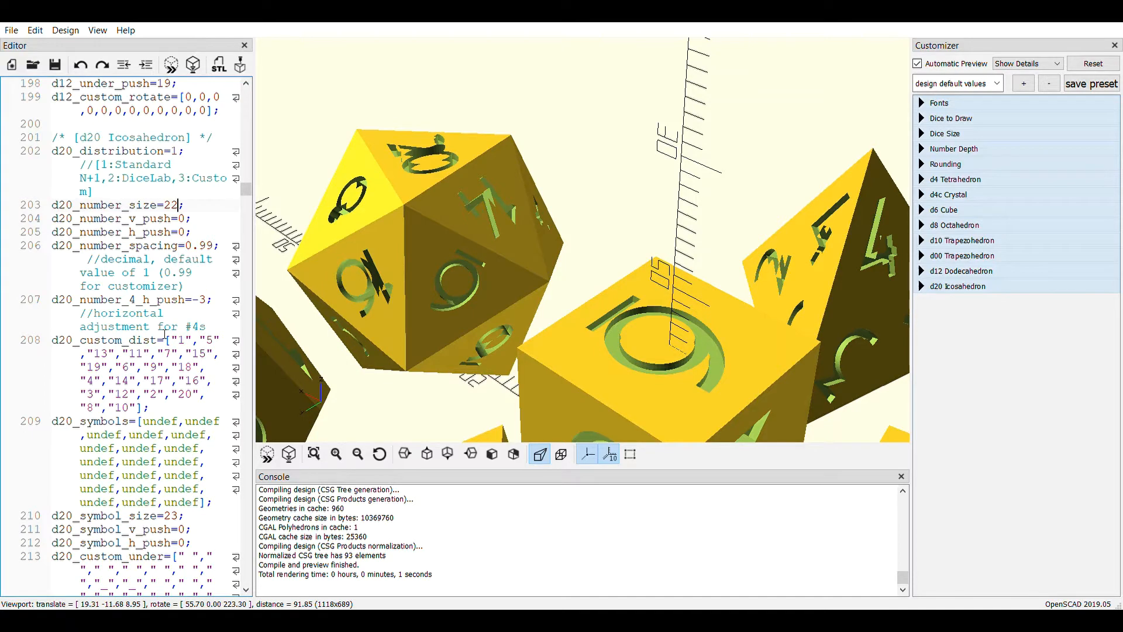
scroll(164, 335, down, 2)
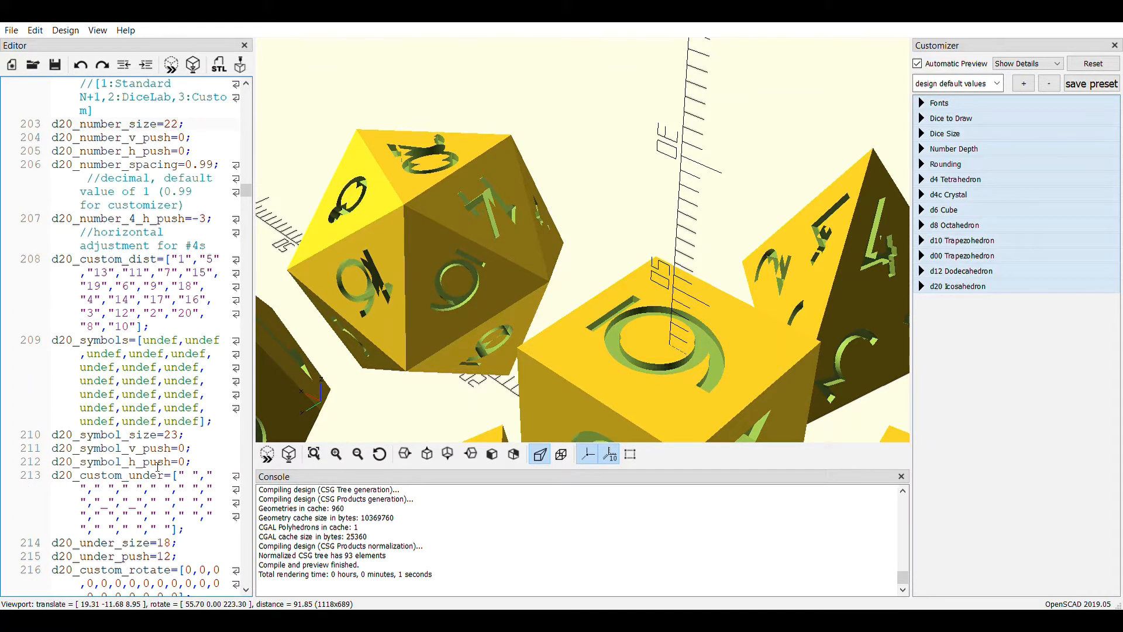
scroll(116, 544, down, 2)
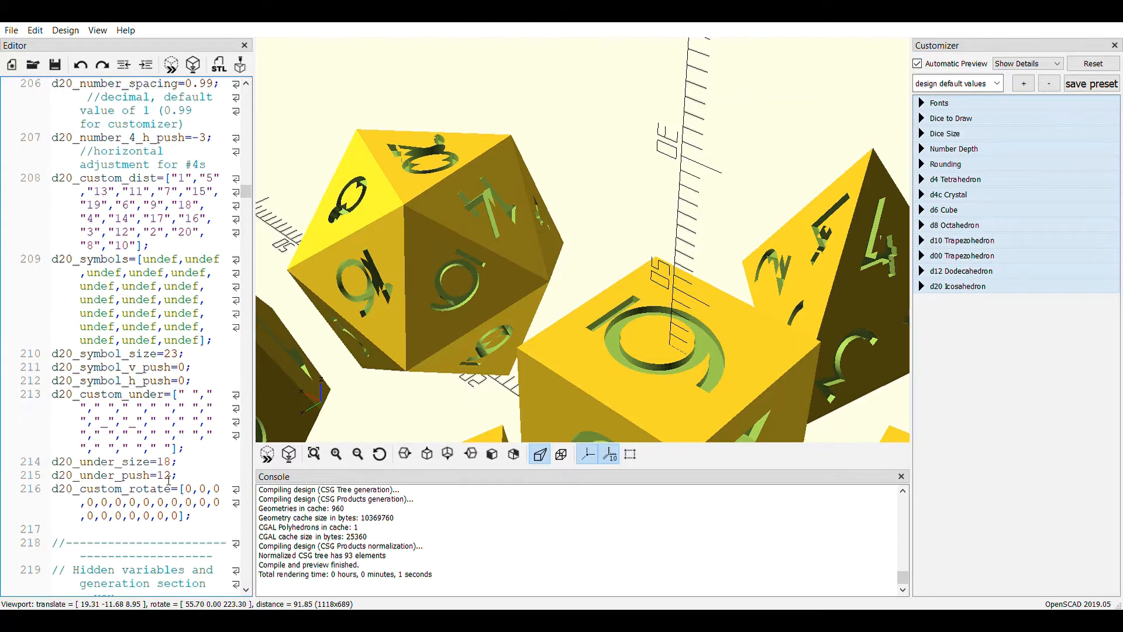
Set d20_under_push to 13 in the d20 Icosahedron section and preview the dice
click(175, 475)
key(BackSpace)
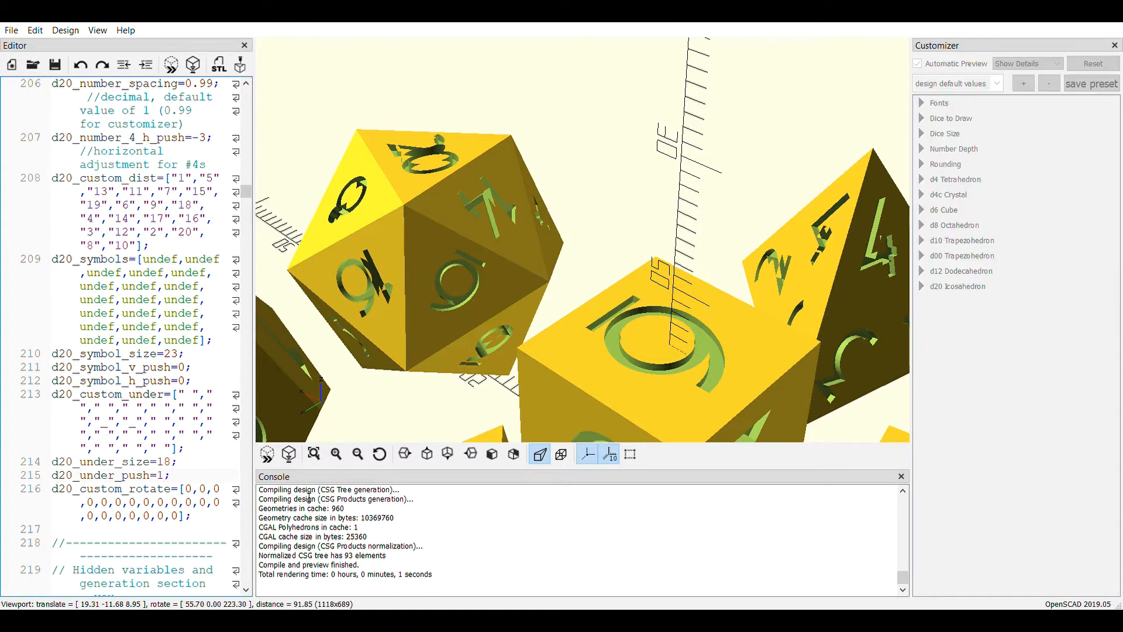
text(3)
click(272, 452)
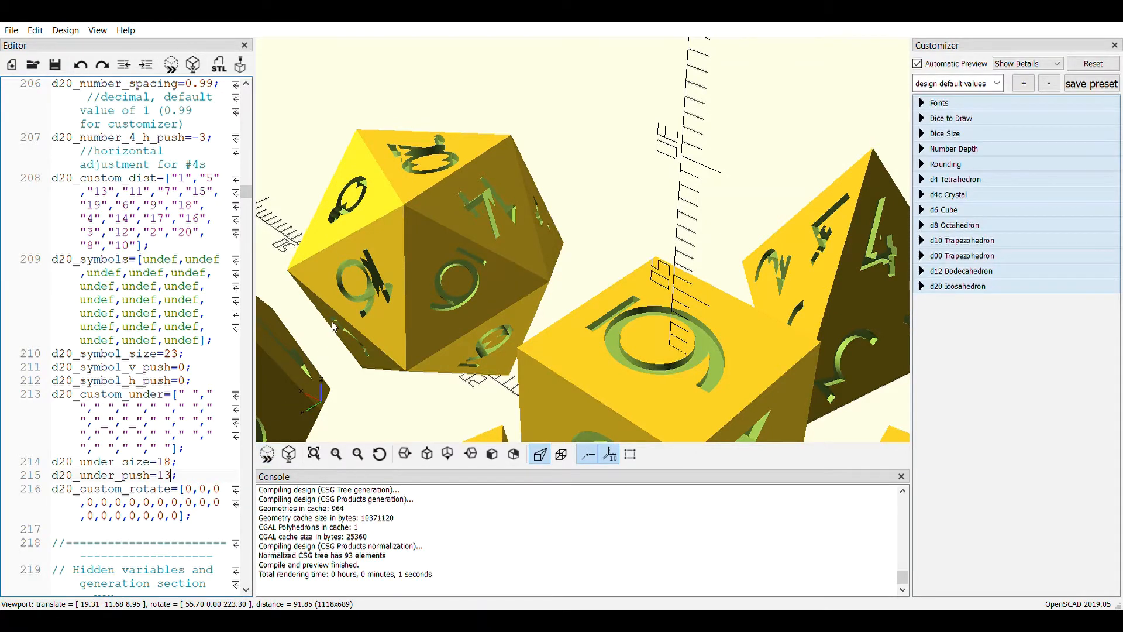
Inspect the underscores on the d12, set d12_under_push to 20 in the d12 Dodecahedron section, and preview the dice
scroll(398, 208, down, 5)
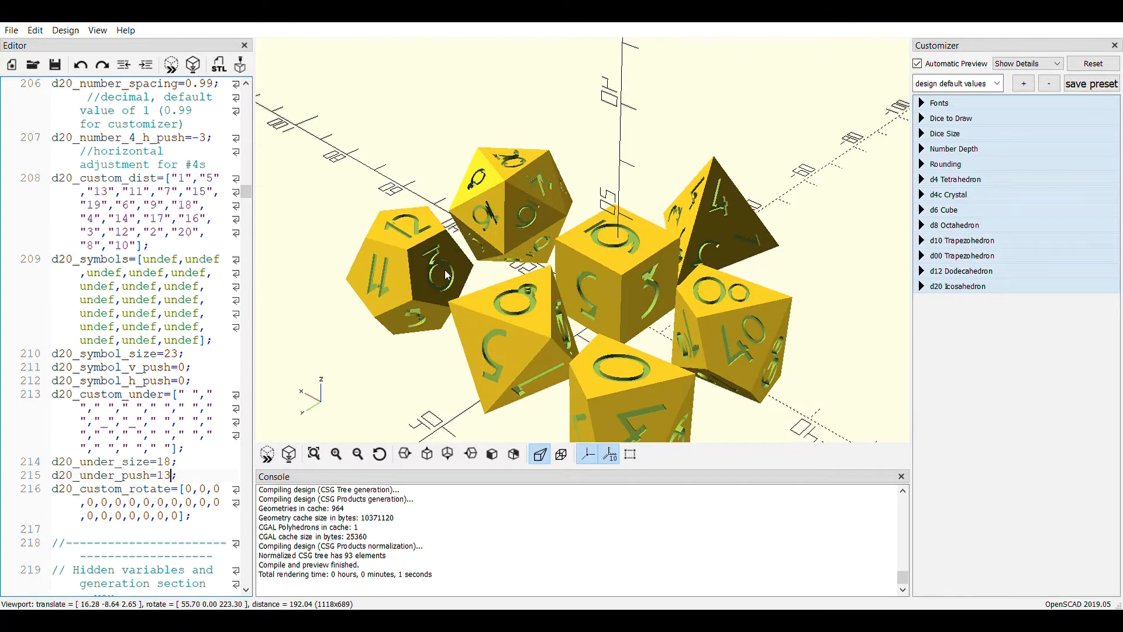
double_click(415, 276)
drag(502, 289, 556, 233)
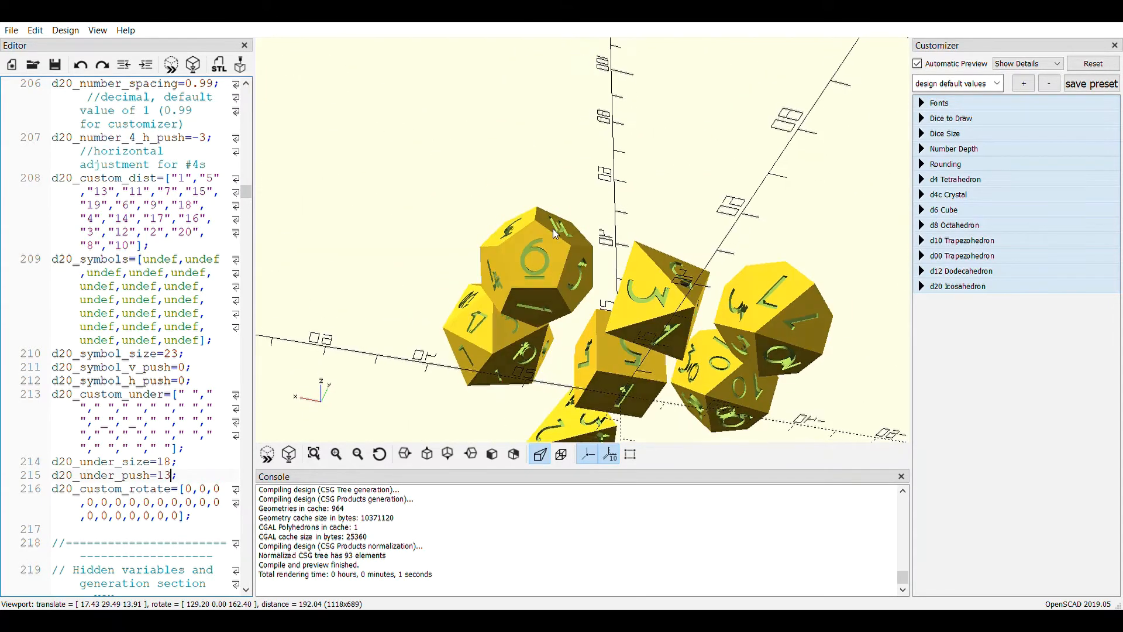
scroll(110, 377, up, 7)
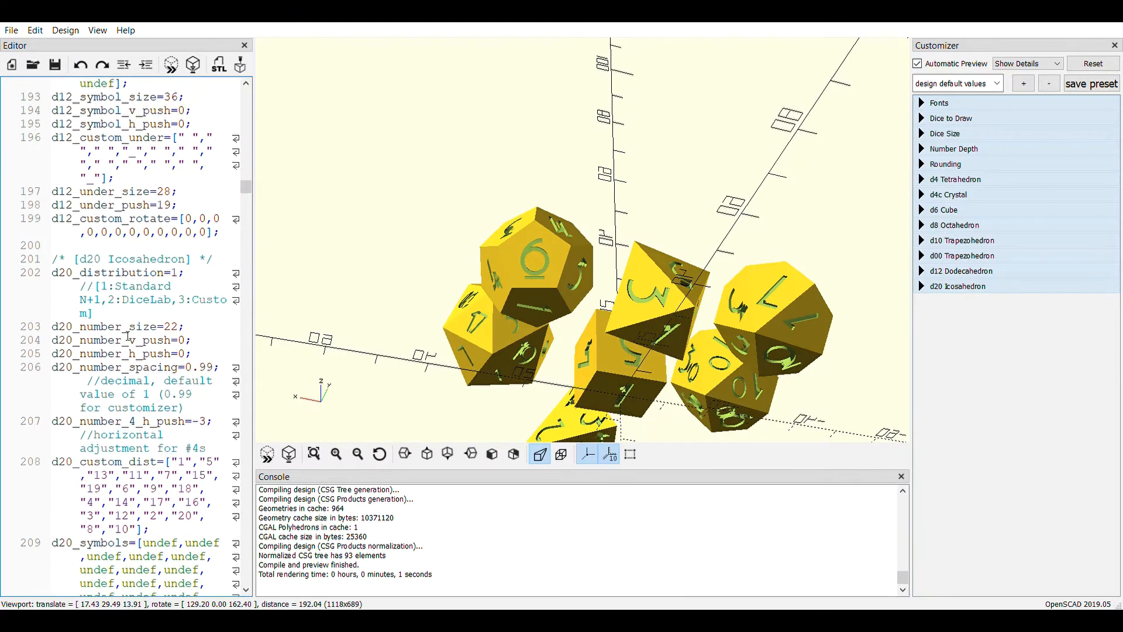
scroll(128, 336, up, 1)
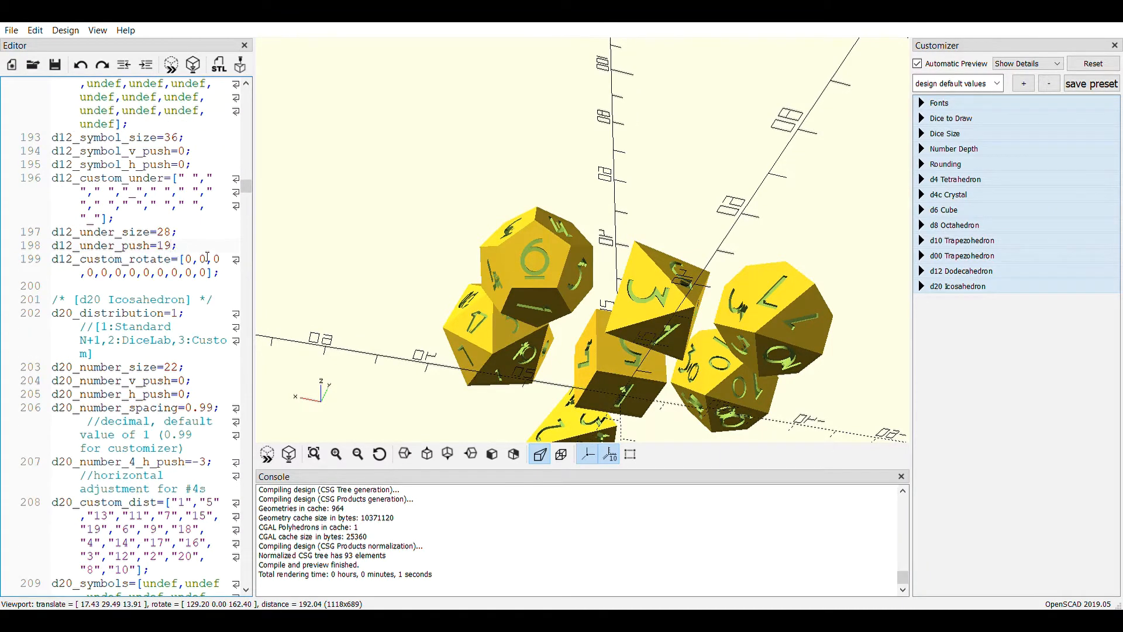
key(BackSpace)
key(BackSpace)
text(20)
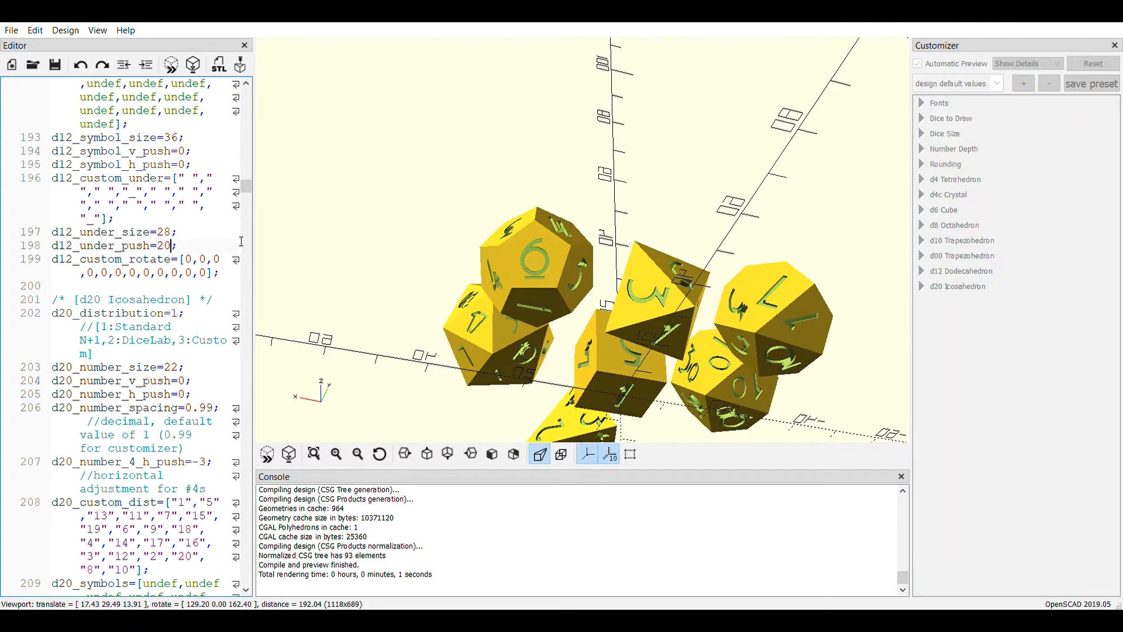
click(268, 455)
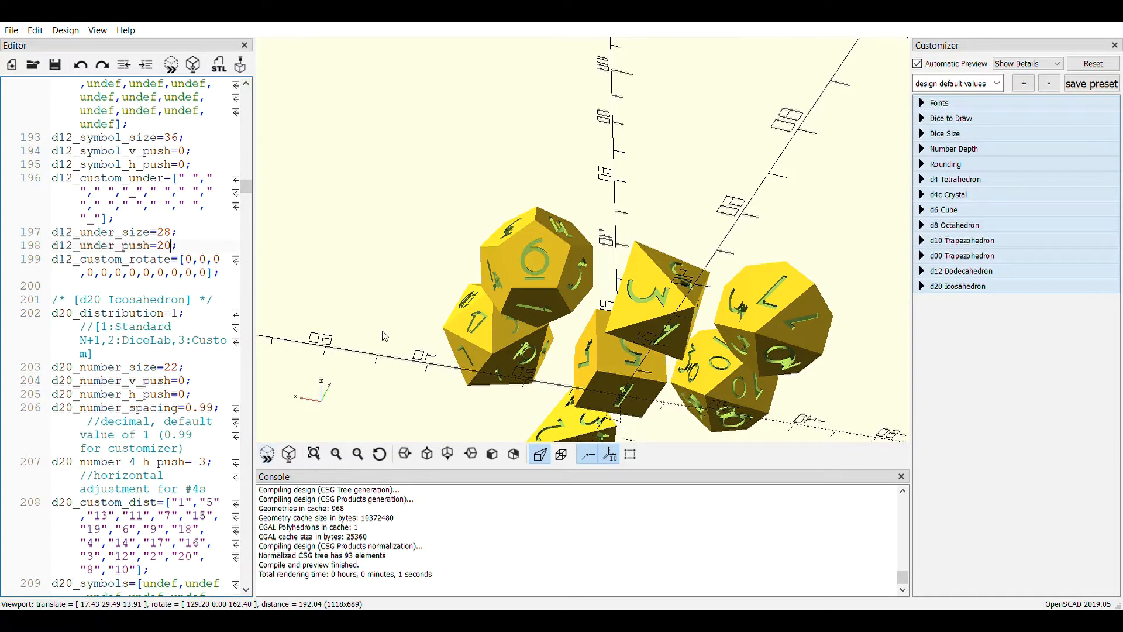
Examine the underscored numbers on the dice, try d8_under_push at 27 in the d8 Octahedron section, and preview the dice
drag(384, 335, 571, 374)
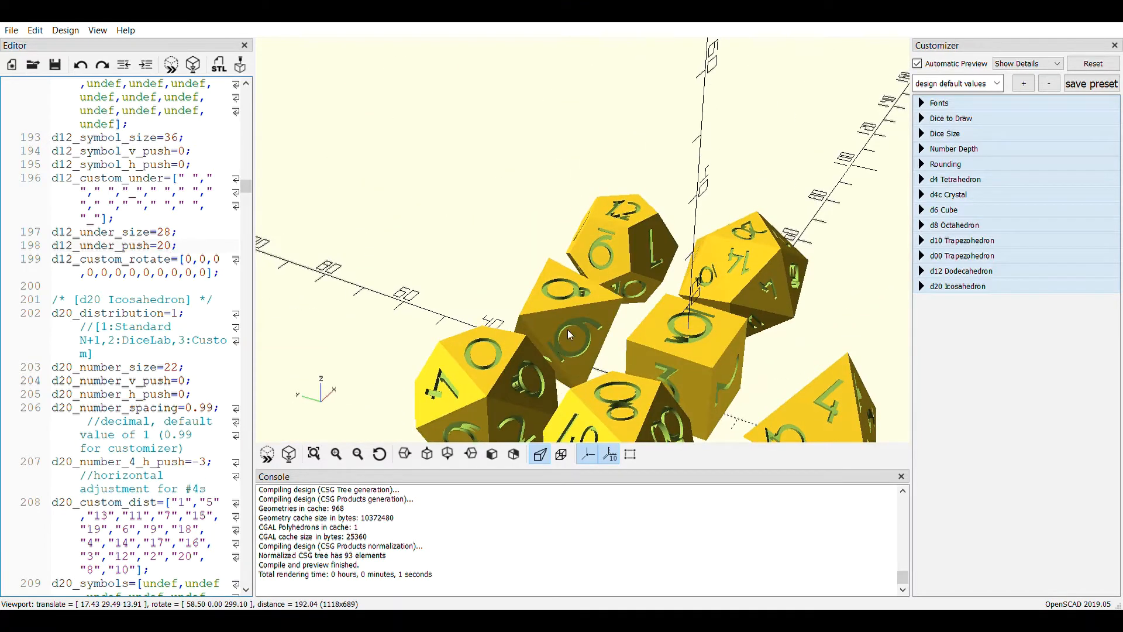
drag(477, 310, 468, 308)
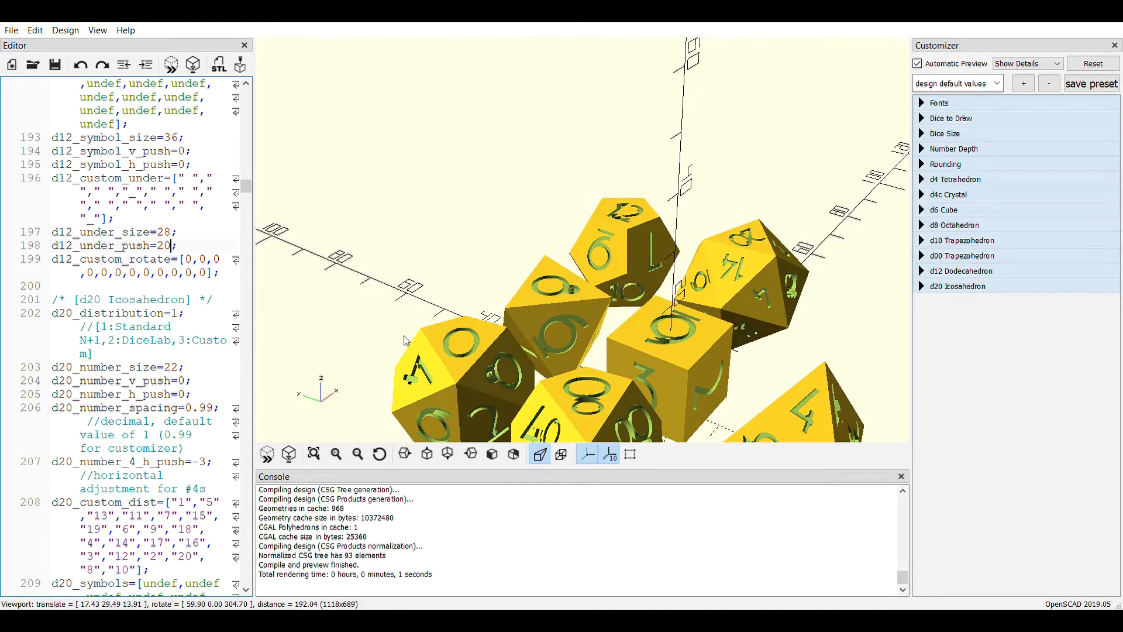
scroll(120, 223, up, 4)
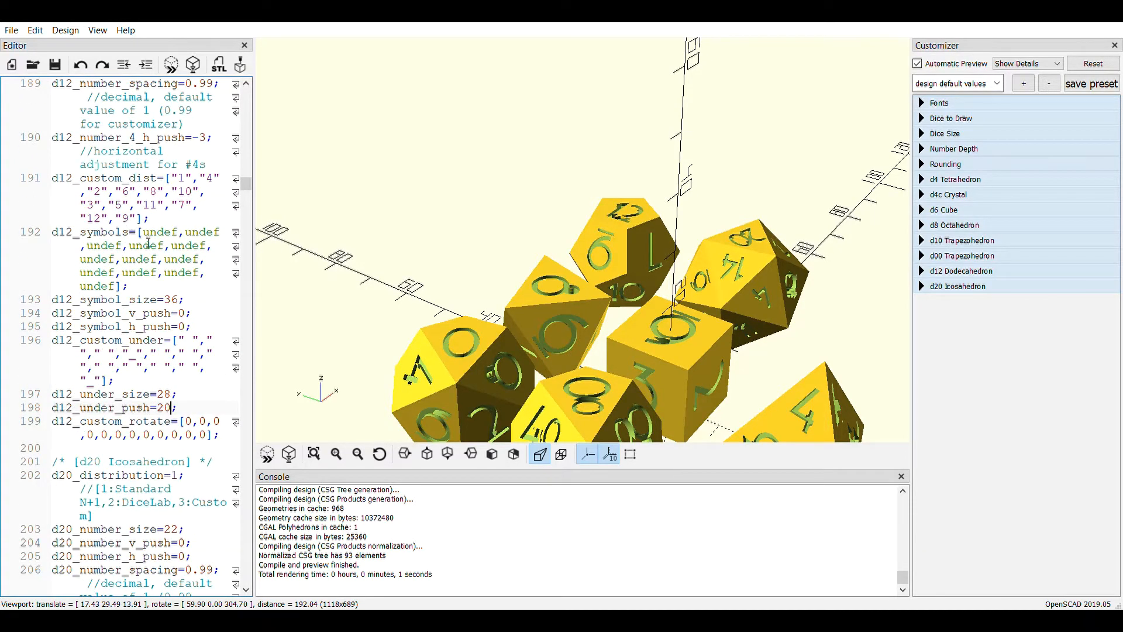
scroll(148, 243, up, 1)
scroll(148, 243, up, 6)
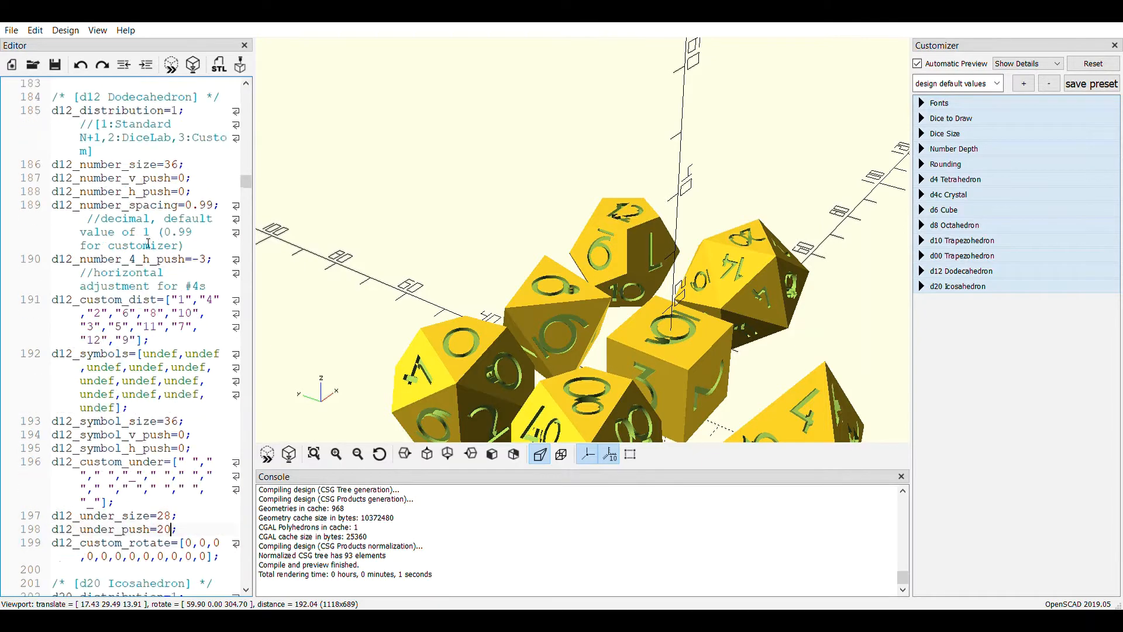
scroll(148, 243, up, 11)
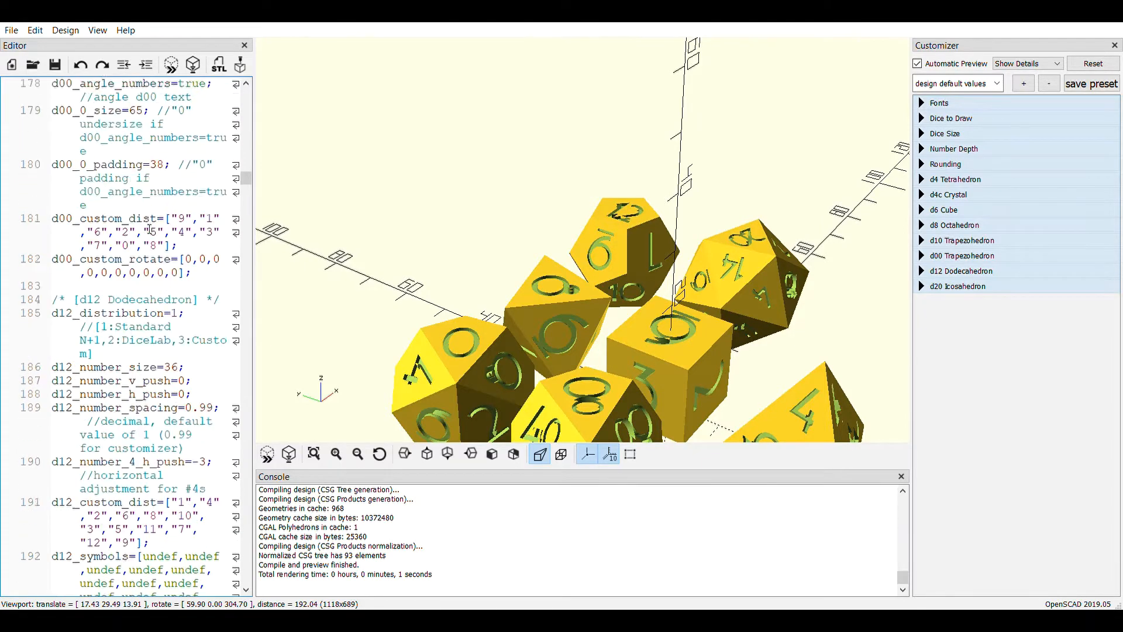
scroll(157, 229, up, 10)
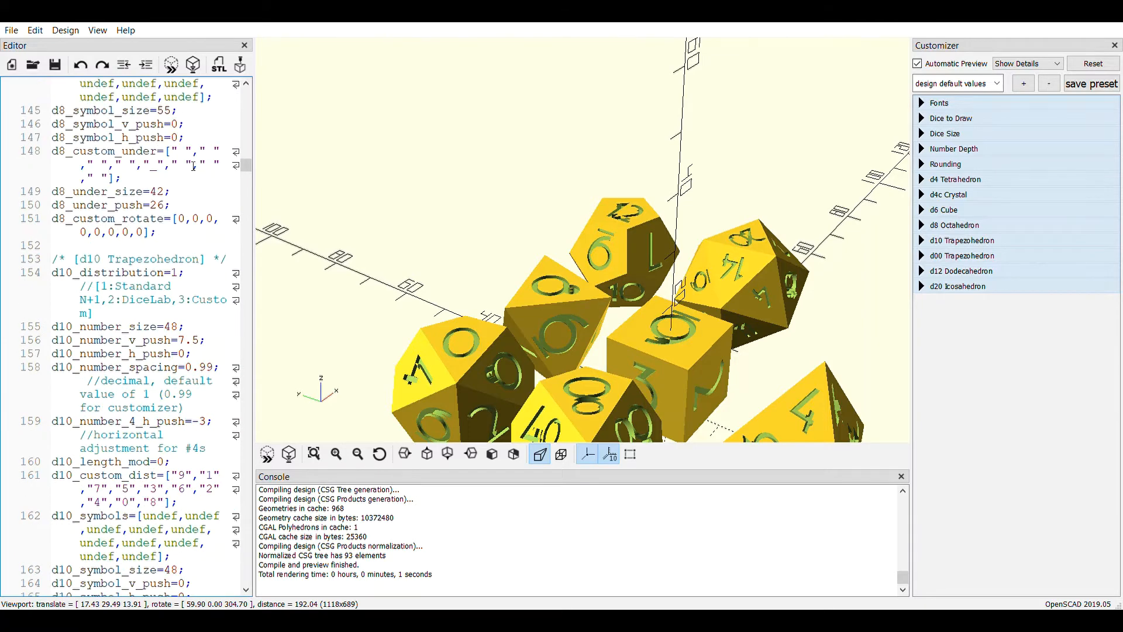
scroll(157, 267, up, 1)
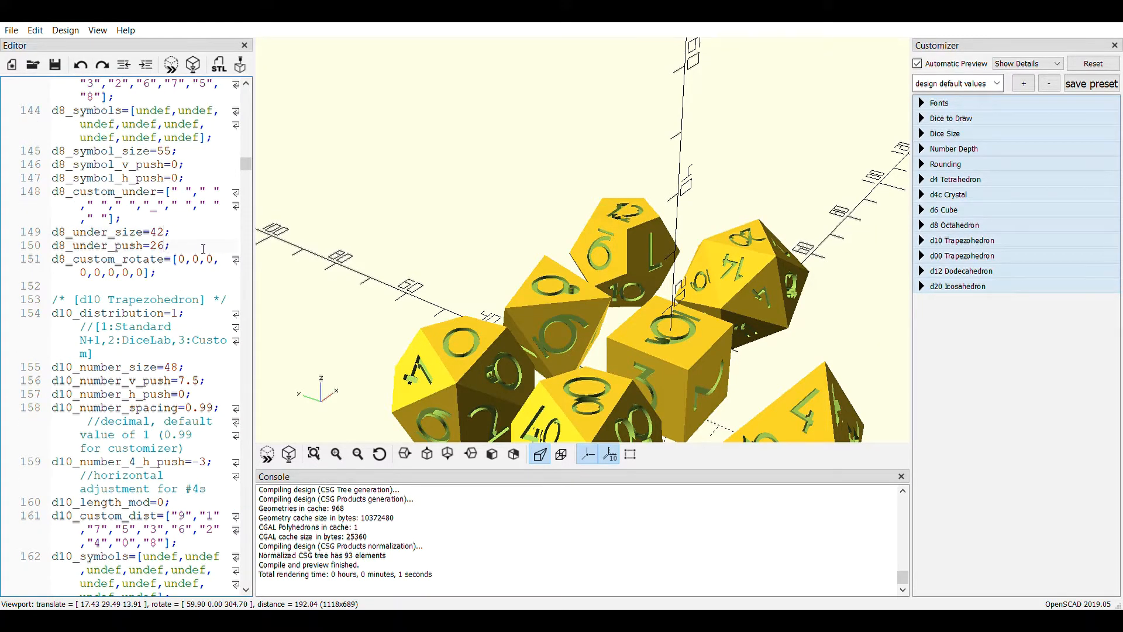
key(BackSpace)
key(BackSpace)
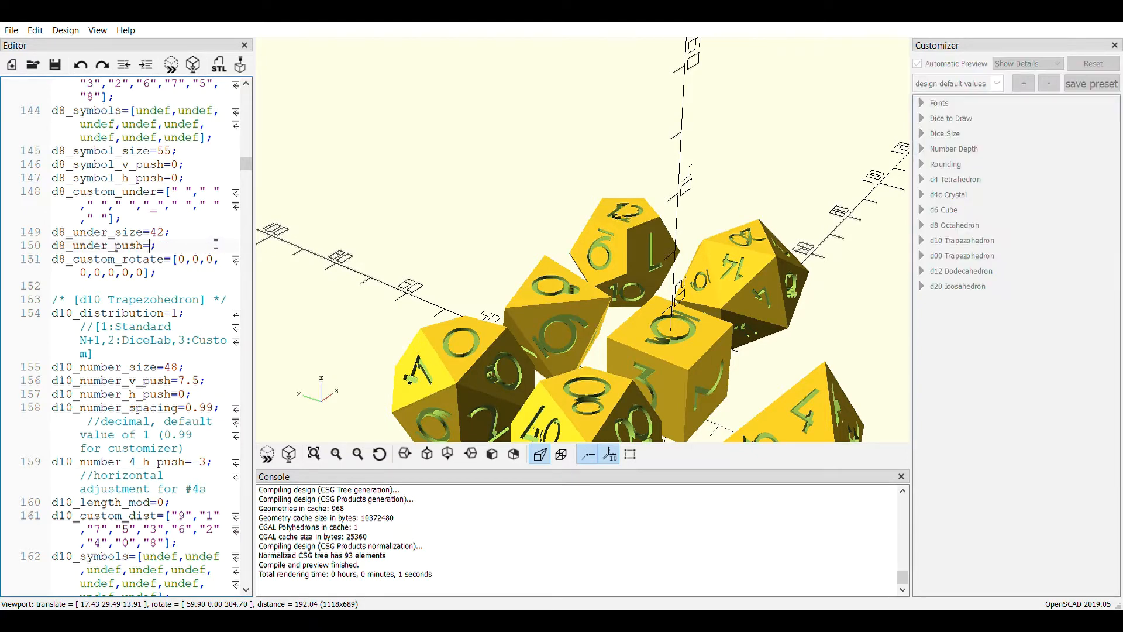
text(27)
click(272, 462)
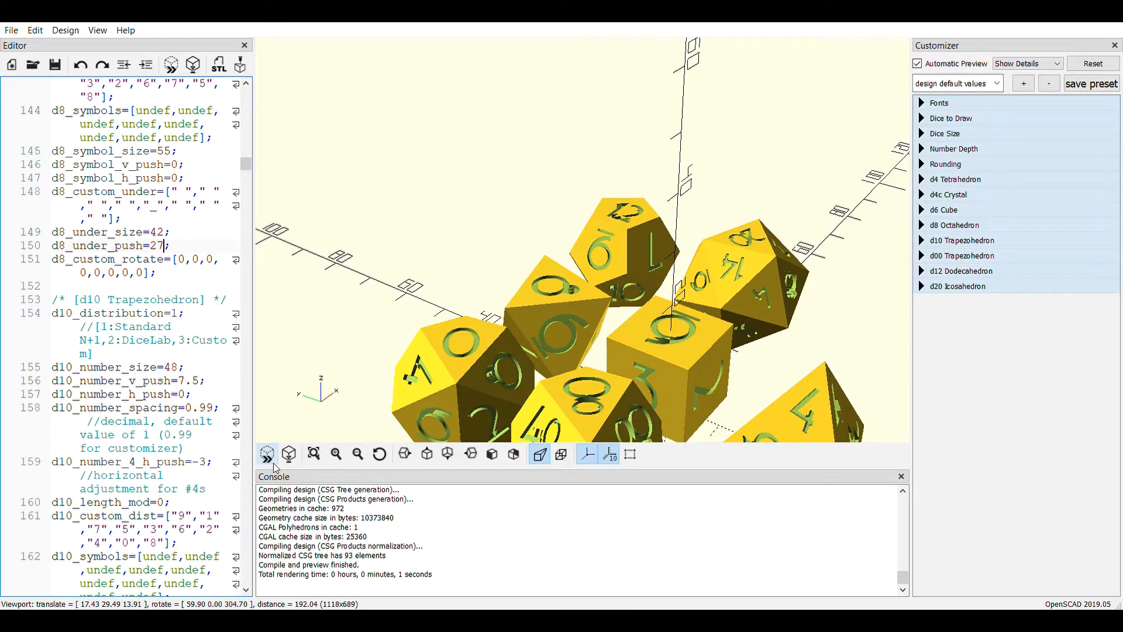
Set d8_under_push to 28 and preview the d8 underscore
key(BackSpace)
text(8)
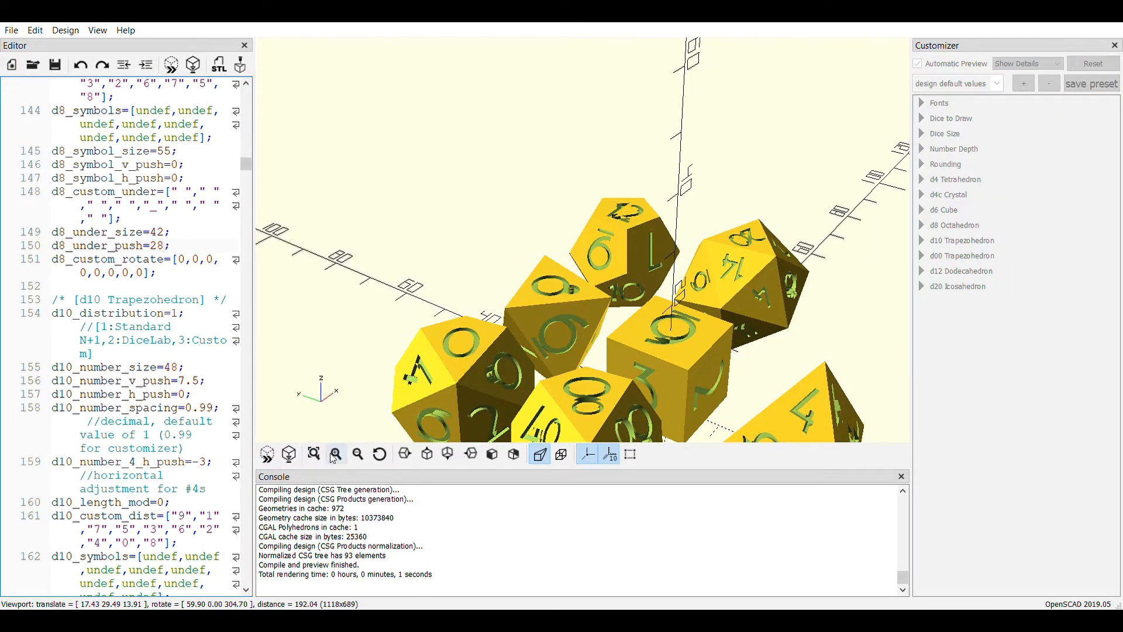
click(275, 463)
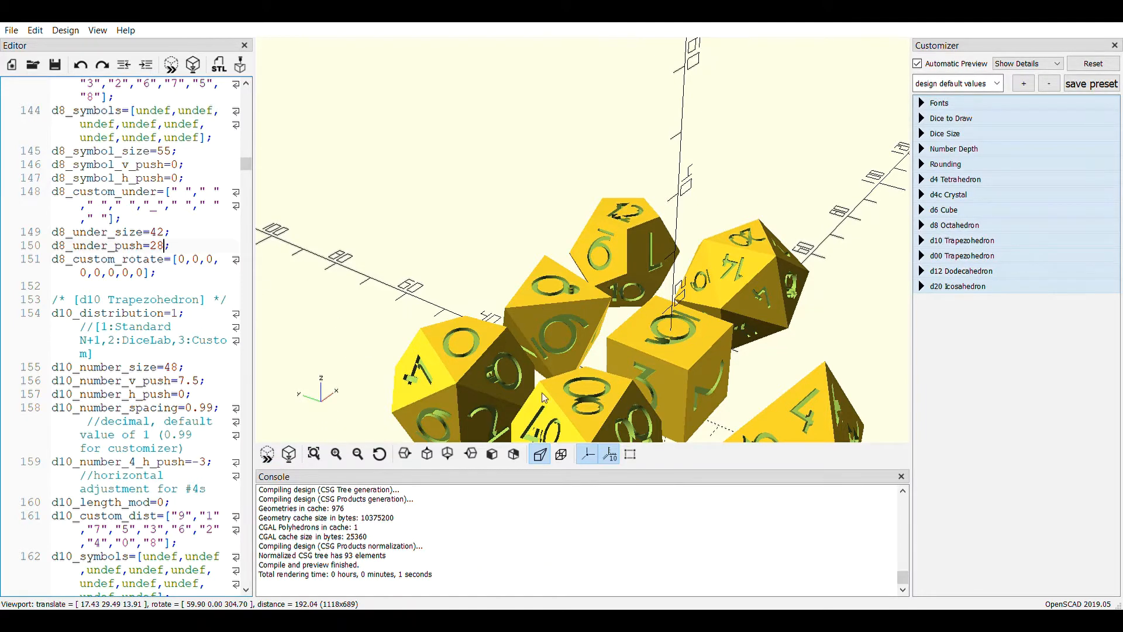
Inspect the underscores on the d10, try d10_under_push at 18 in the d10 Trapezohedron section, and preview the dice
double_click(473, 394)
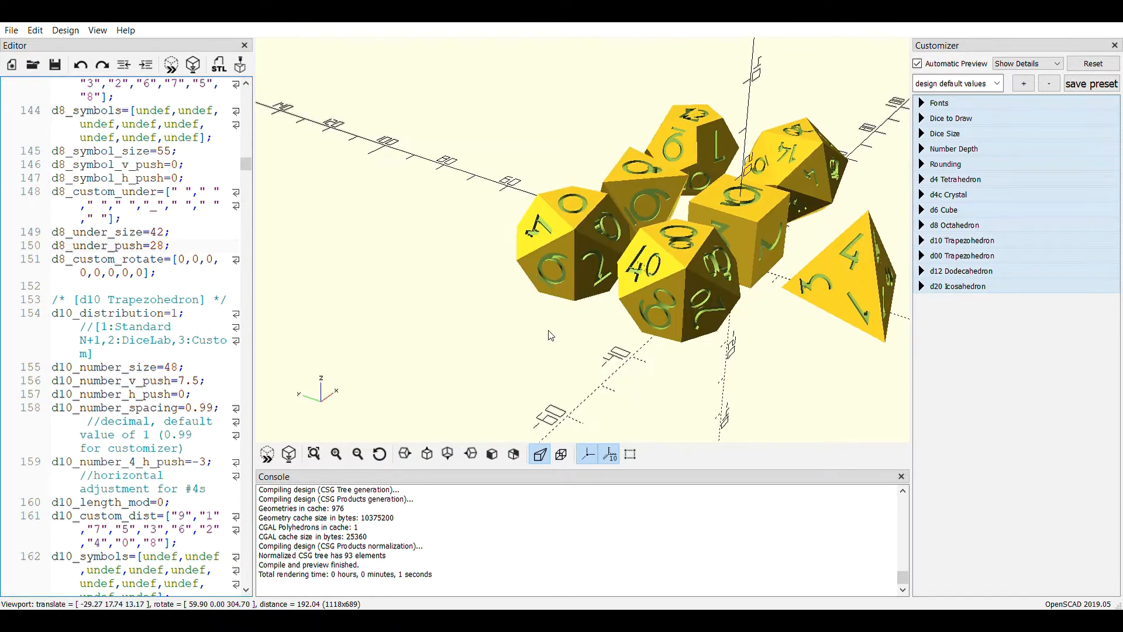
mouse_move(549, 335)
right_down()
mouse_move(559, 331)
mouse_move(551, 355)
right_up()
drag(556, 356, 578, 319)
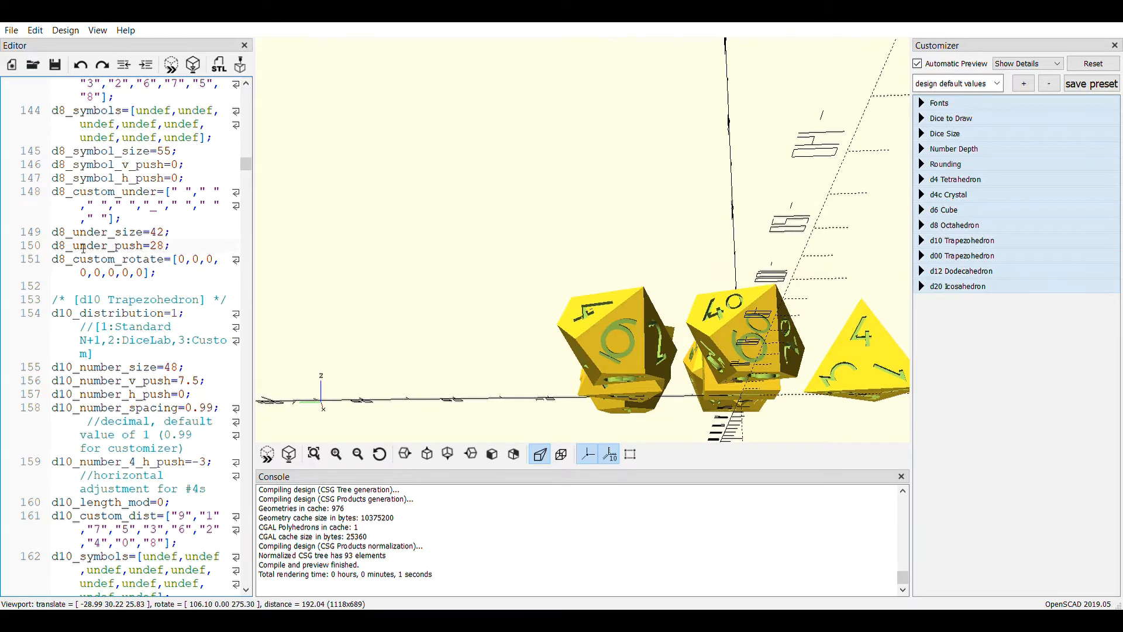
scroll(112, 363, down, 1)
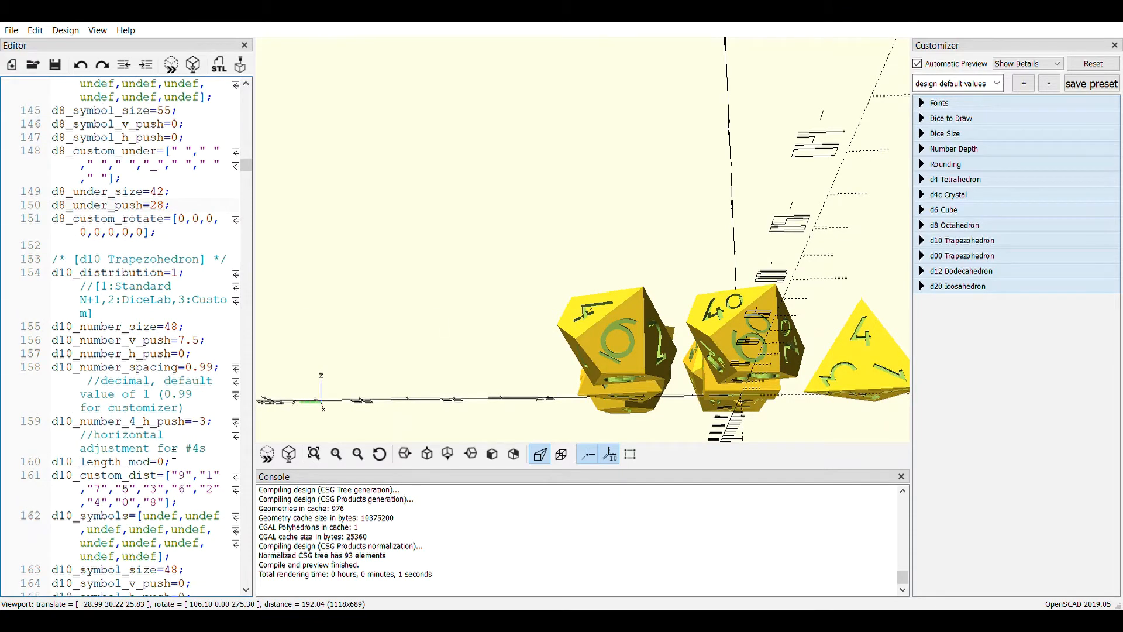
scroll(174, 454, down, 4)
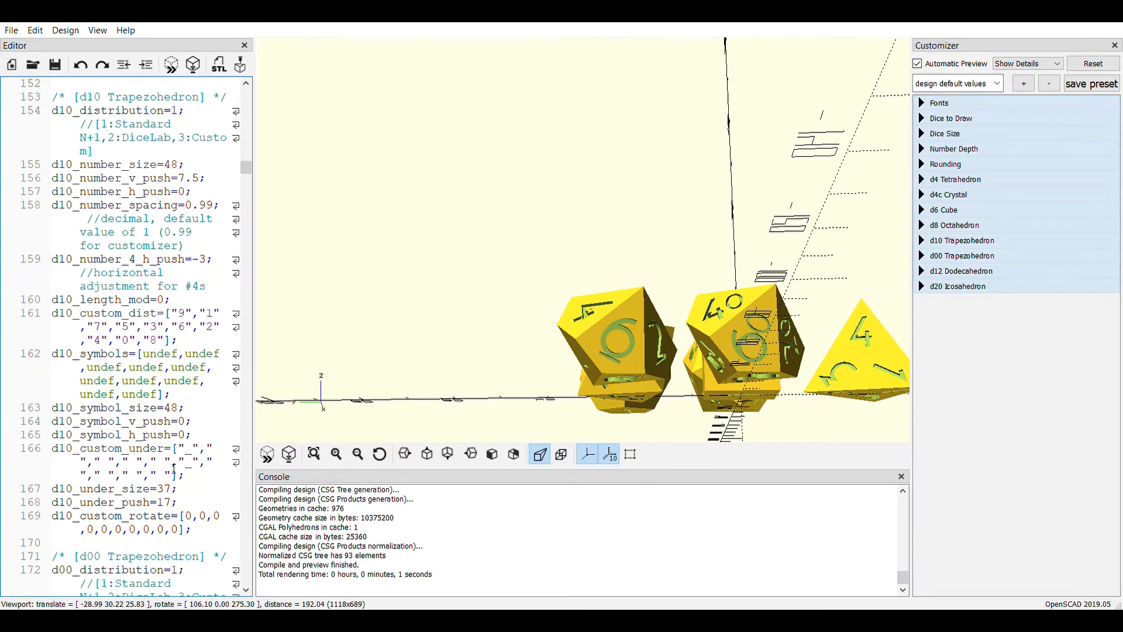
click(177, 502)
key(BackSpace)
text(8)
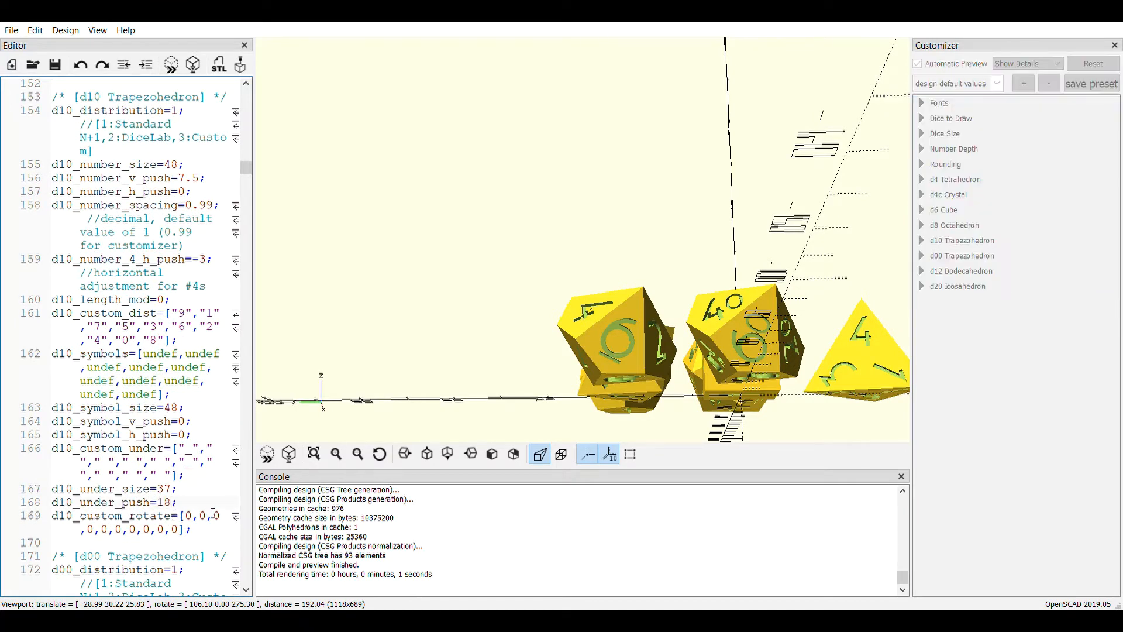
click(268, 458)
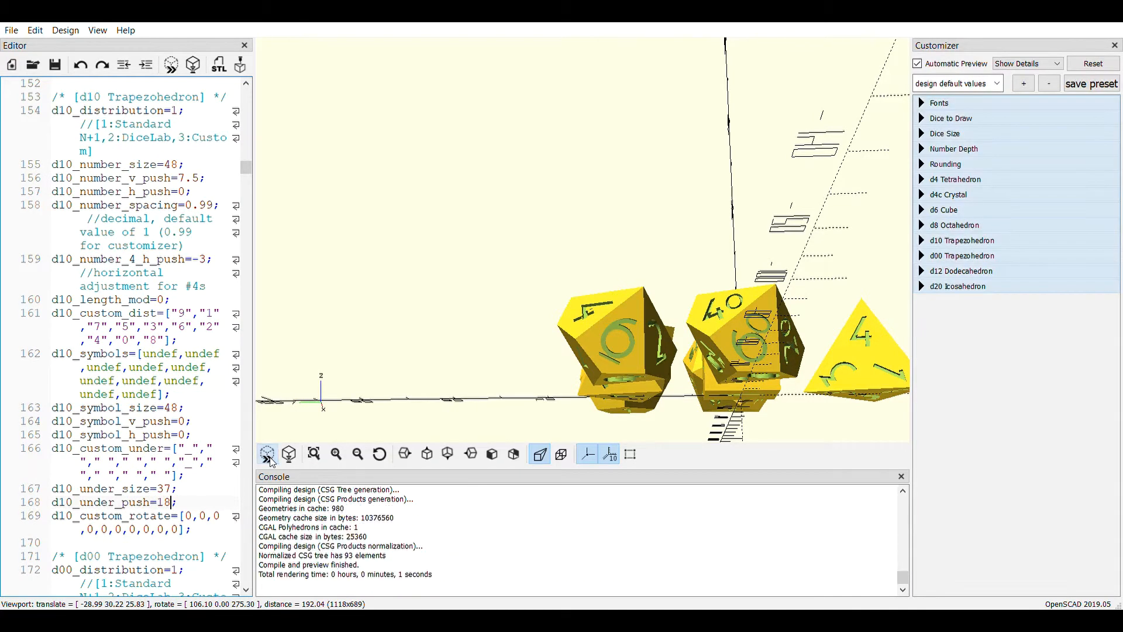
Try d10_under_push at 19 and preview the d10 underscore
key(BackSpace)
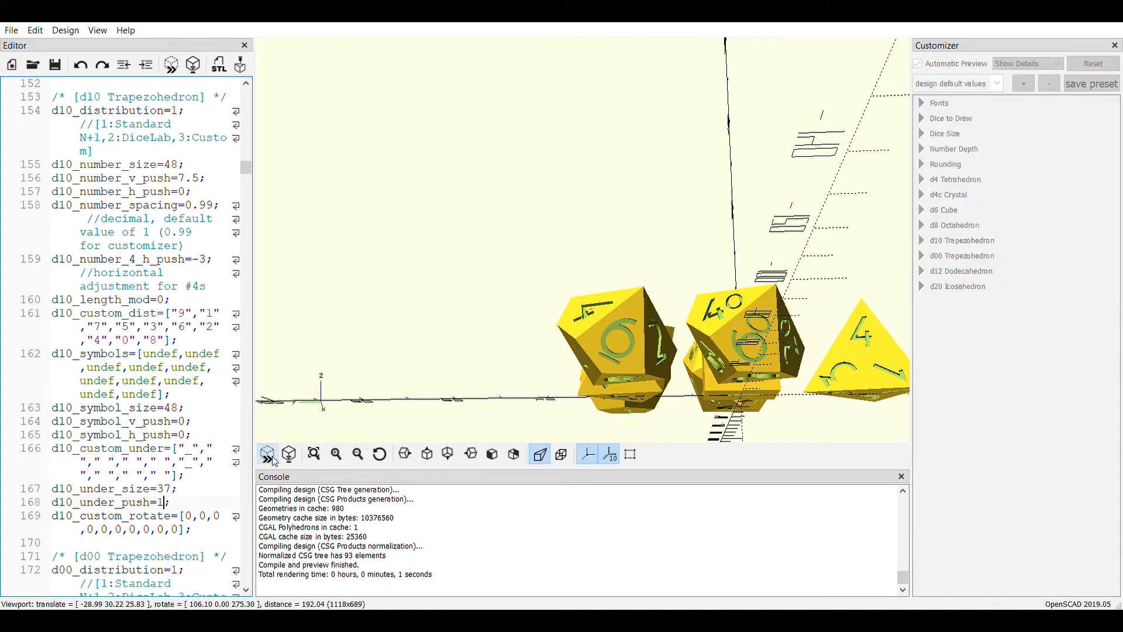
text(9)
click(272, 458)
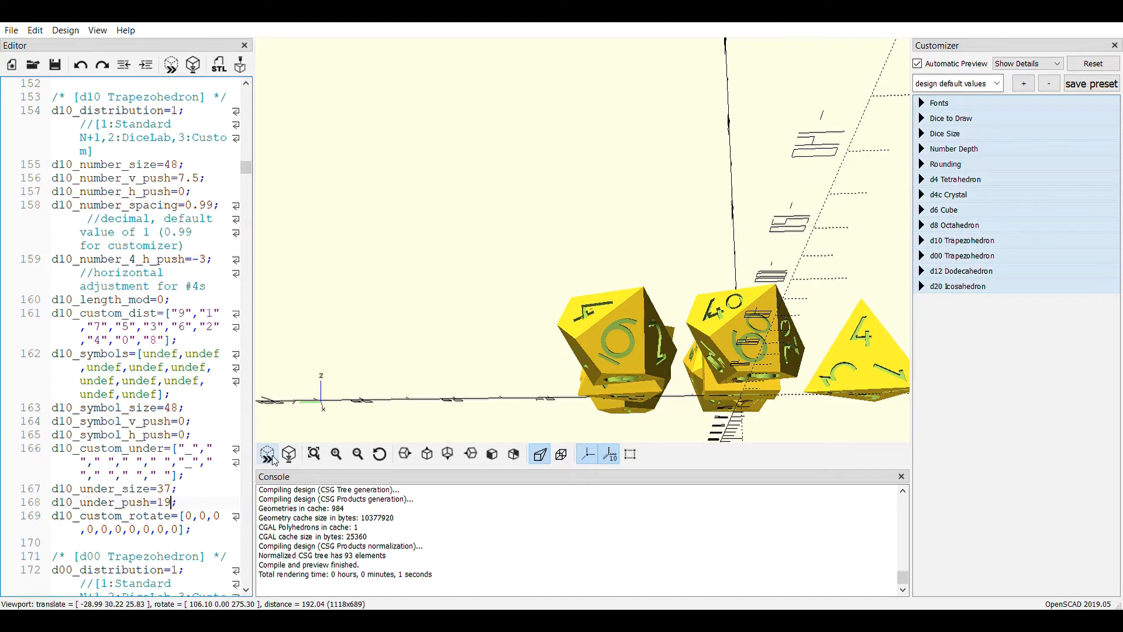
Set d10_under_push to 20 and preview the d10 underscore
key(BackSpace)
key(BackSpace)
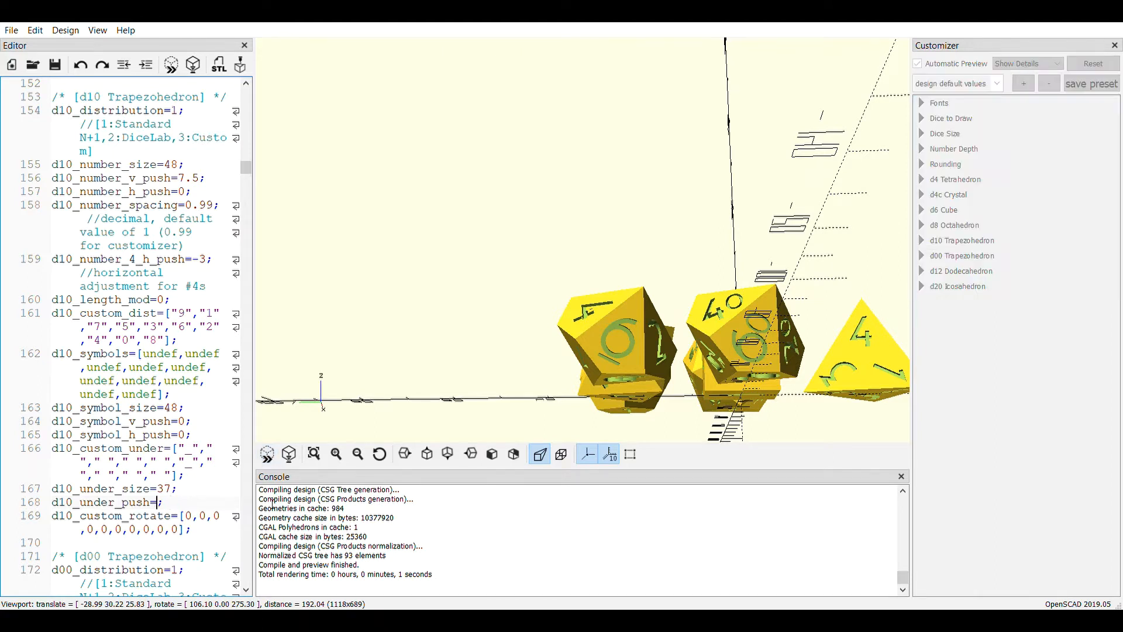
text(20)
click(267, 454)
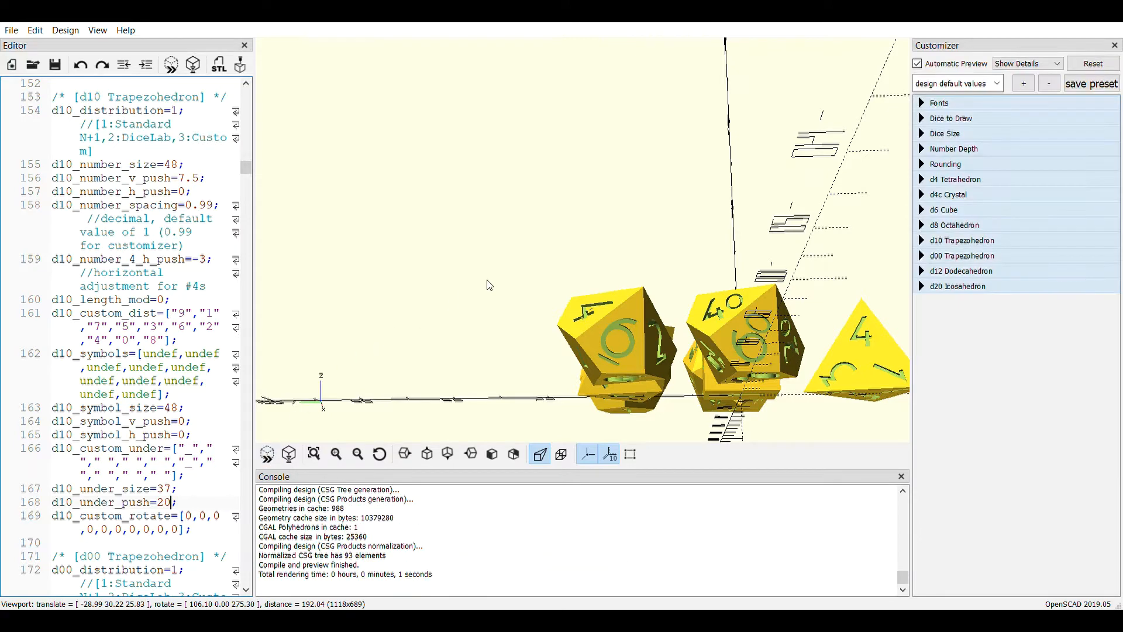
Set d6_under_push to 33 in the d6 Cube section, preview the dice, and inspect the whole set from several sides
drag(597, 231, 753, 309)
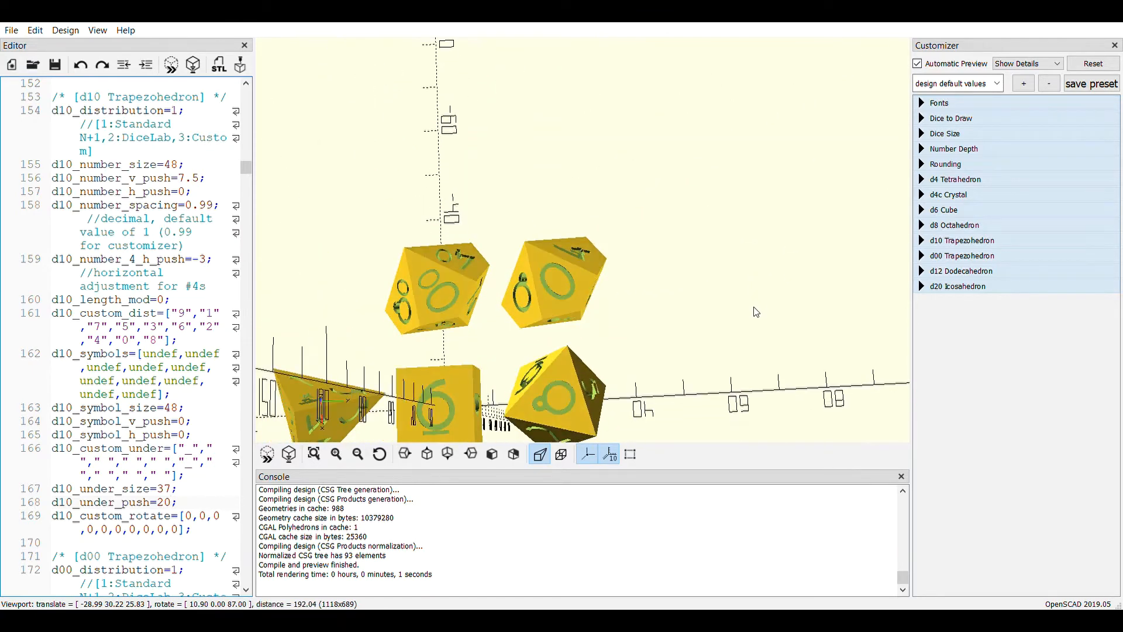
scroll(81, 241, up, 3)
scroll(88, 257, up, 10)
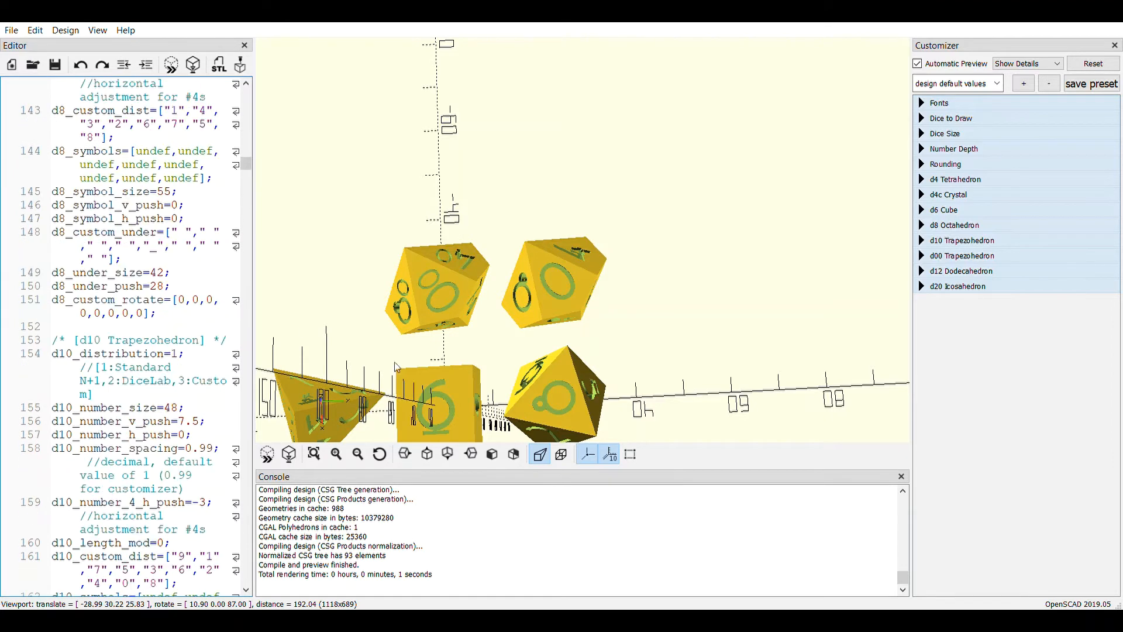
scroll(103, 284, up, 5)
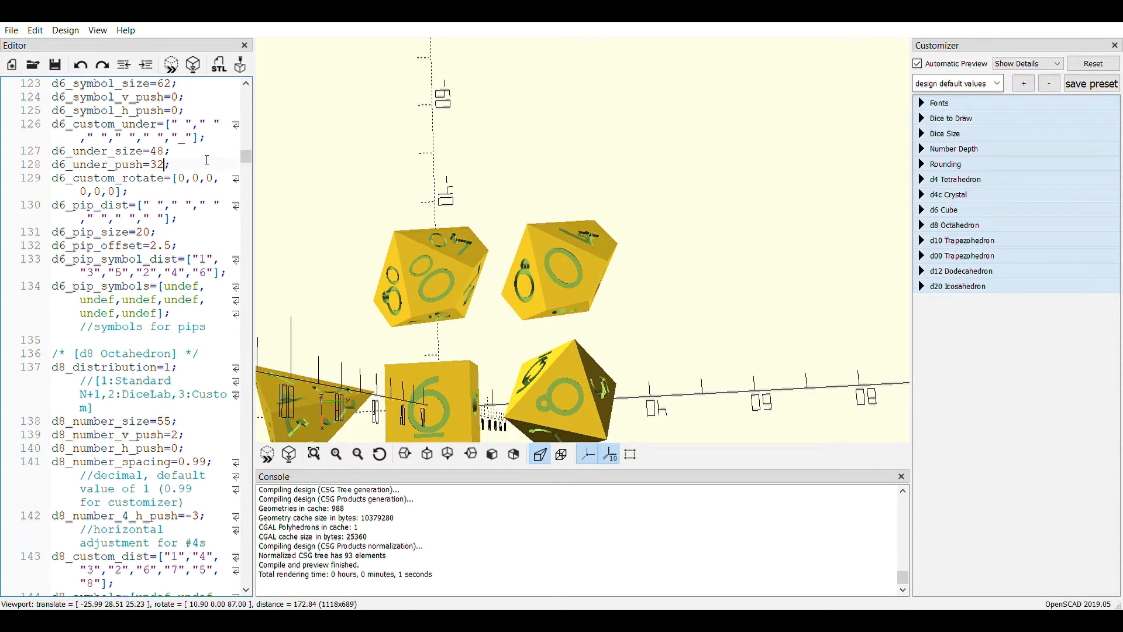
key(BackSpace)
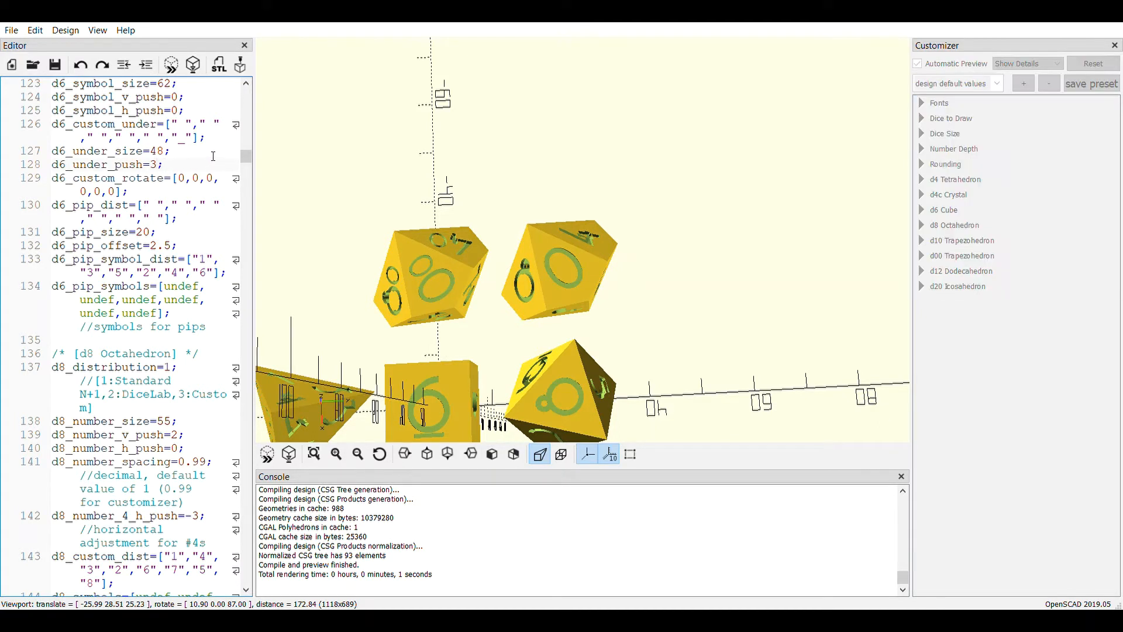
text(3)
click(268, 454)
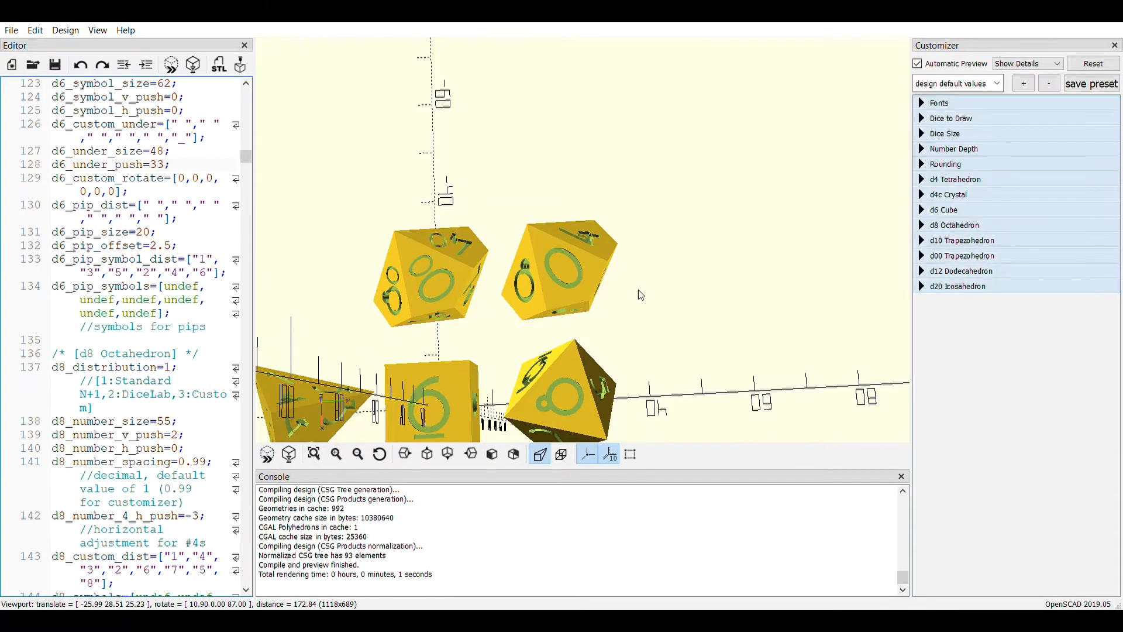
right_drag(637, 318, 697, 256)
drag(693, 402, 711, 356)
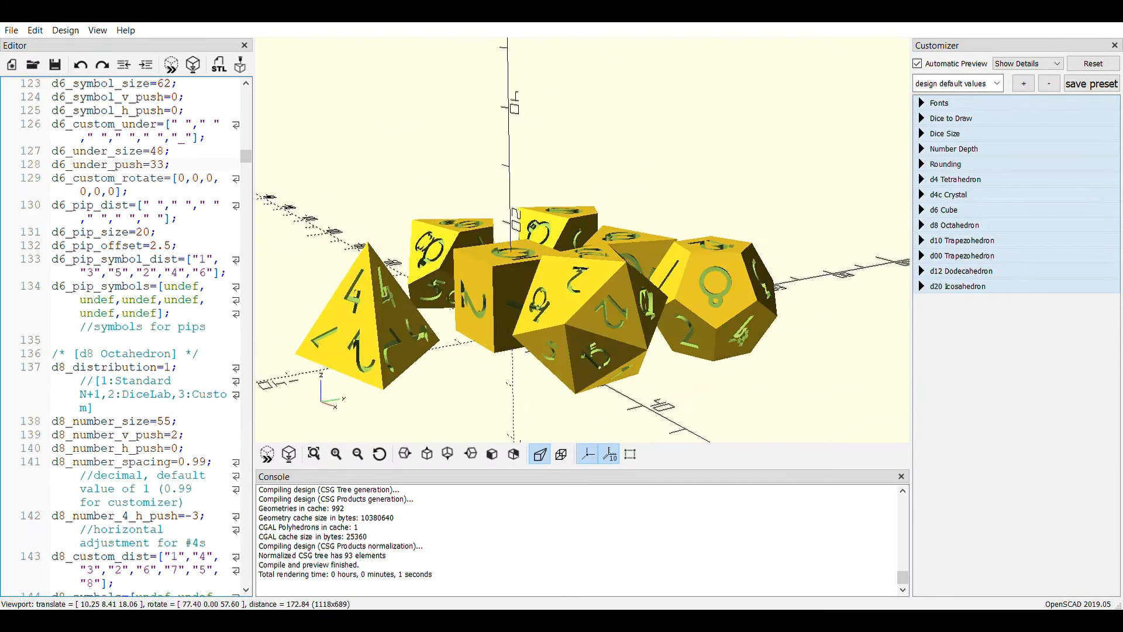
Save the dice script and run a full render of the complete dice set
click(64, 66)
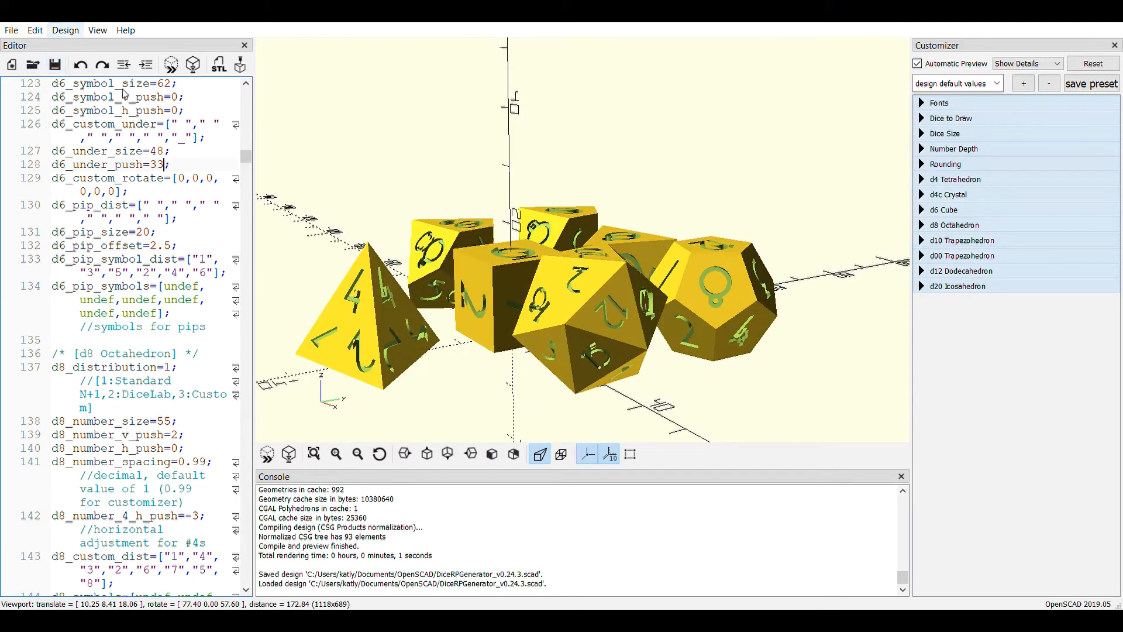
click(289, 454)
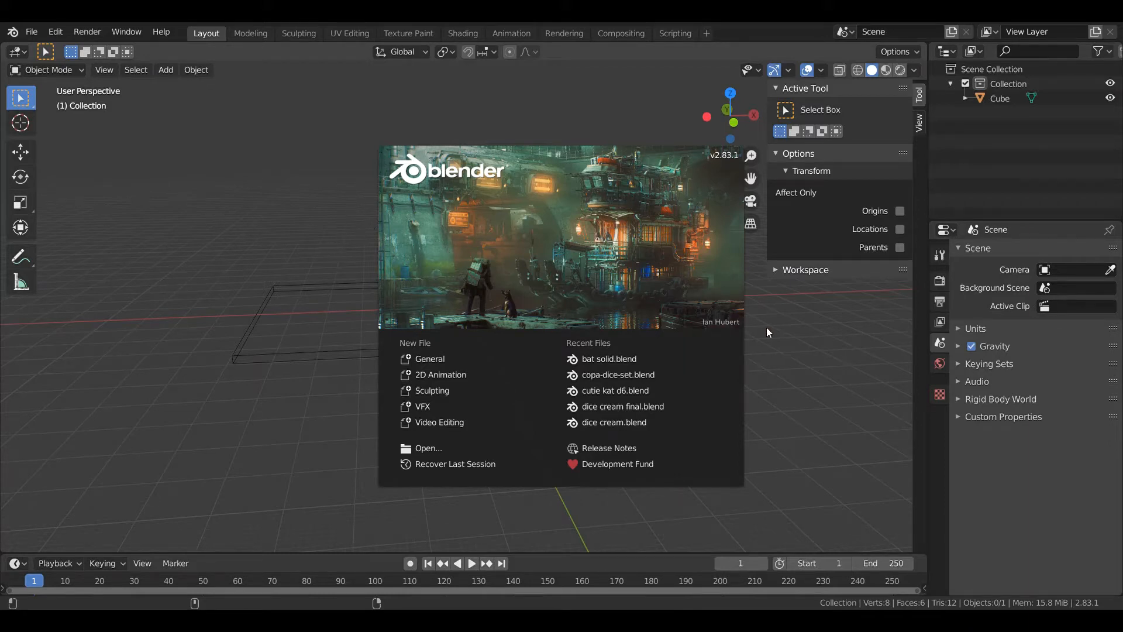
Switch to Blender and import the Diceyoutube STL file into the scene
click(283, 216)
click(32, 31)
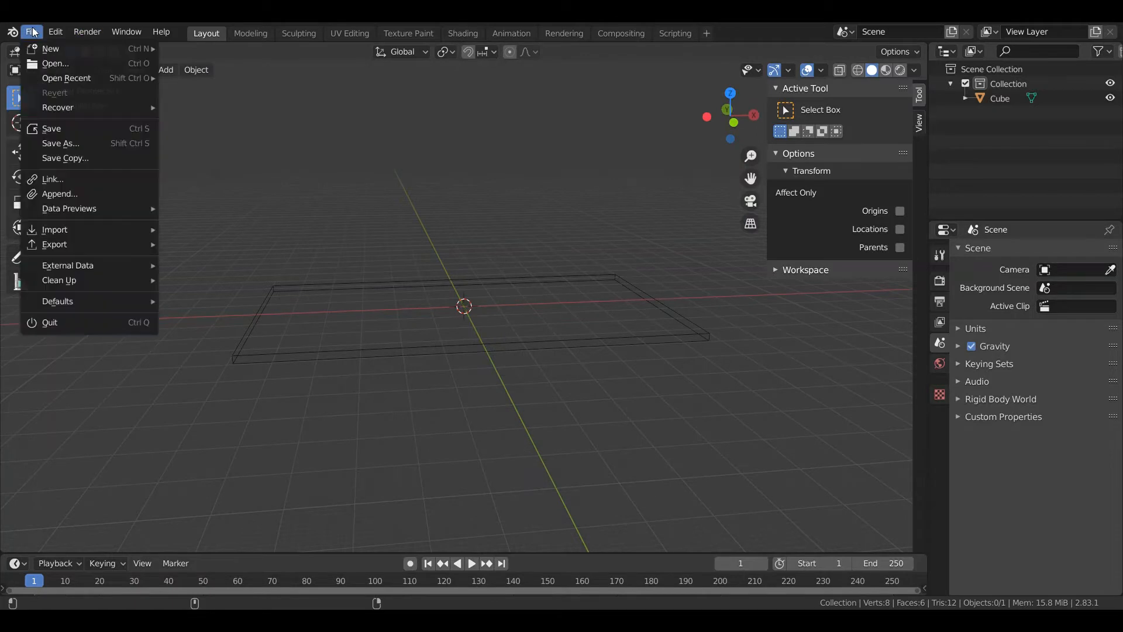
mouse_move(64, 234)
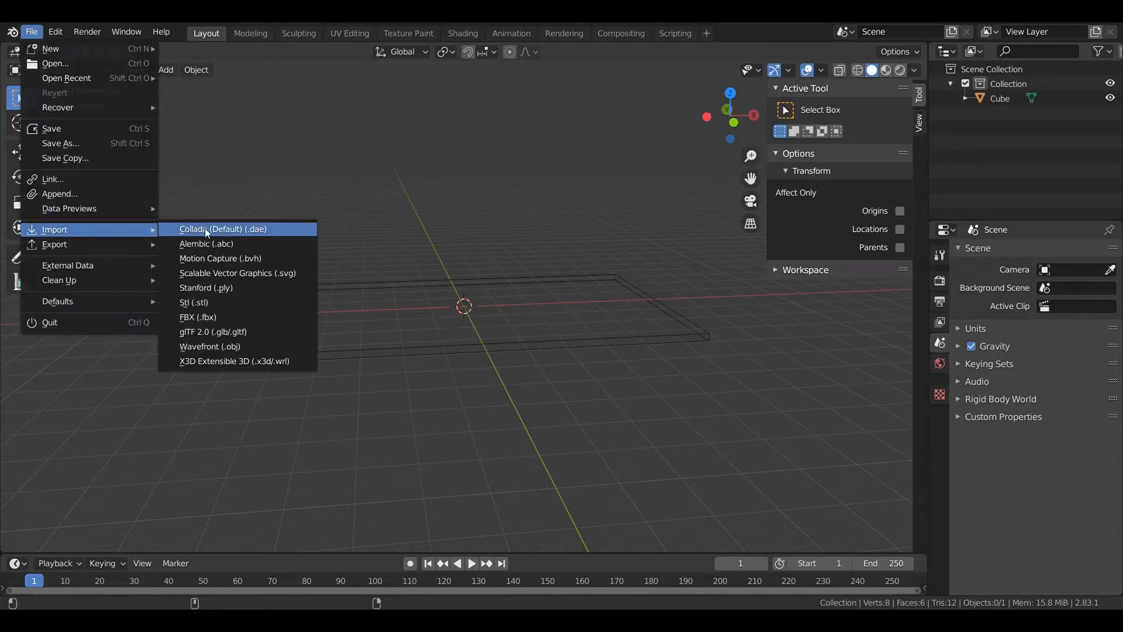
click(217, 302)
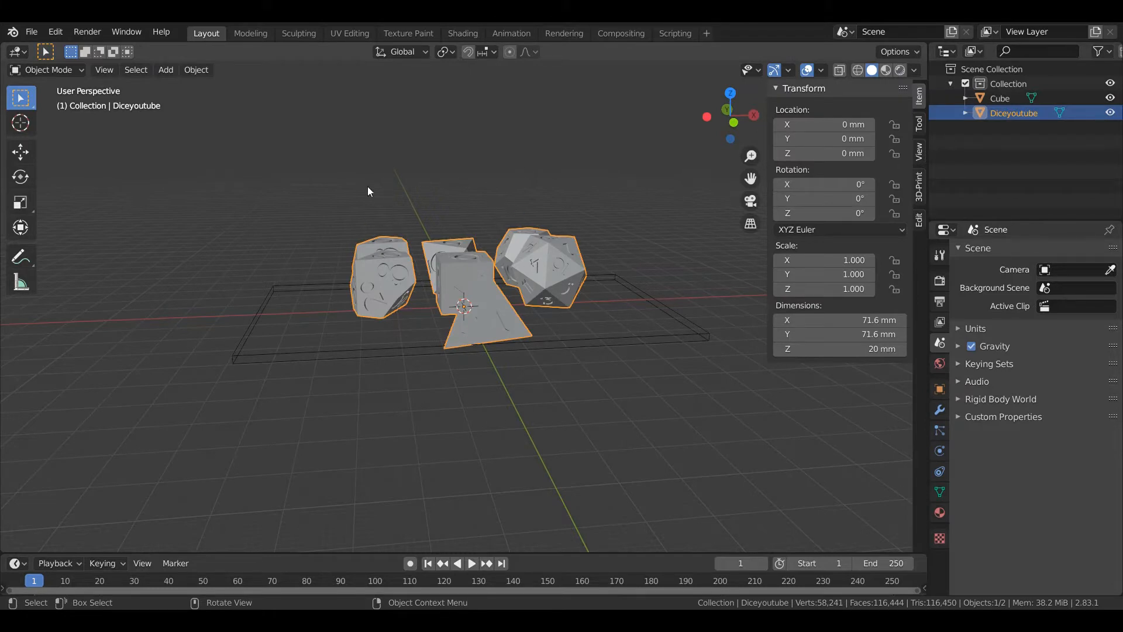
Move the imported dice set about -1.46 mm along the X axis
middle_drag(352, 199, 351, 217)
click(19, 152)
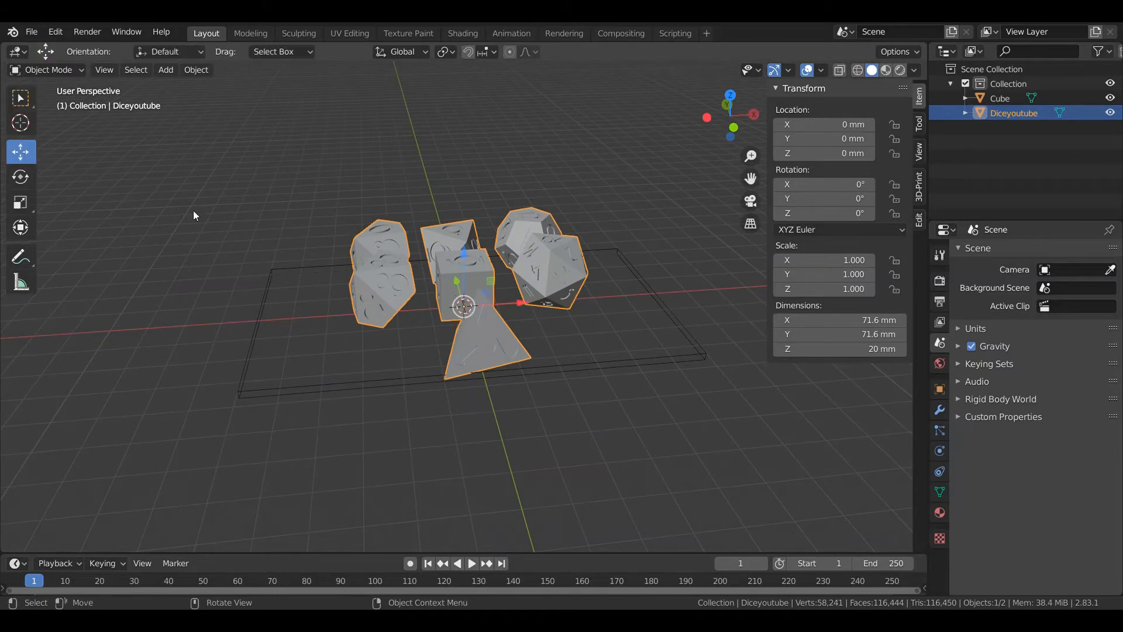
drag(517, 309, 489, 346)
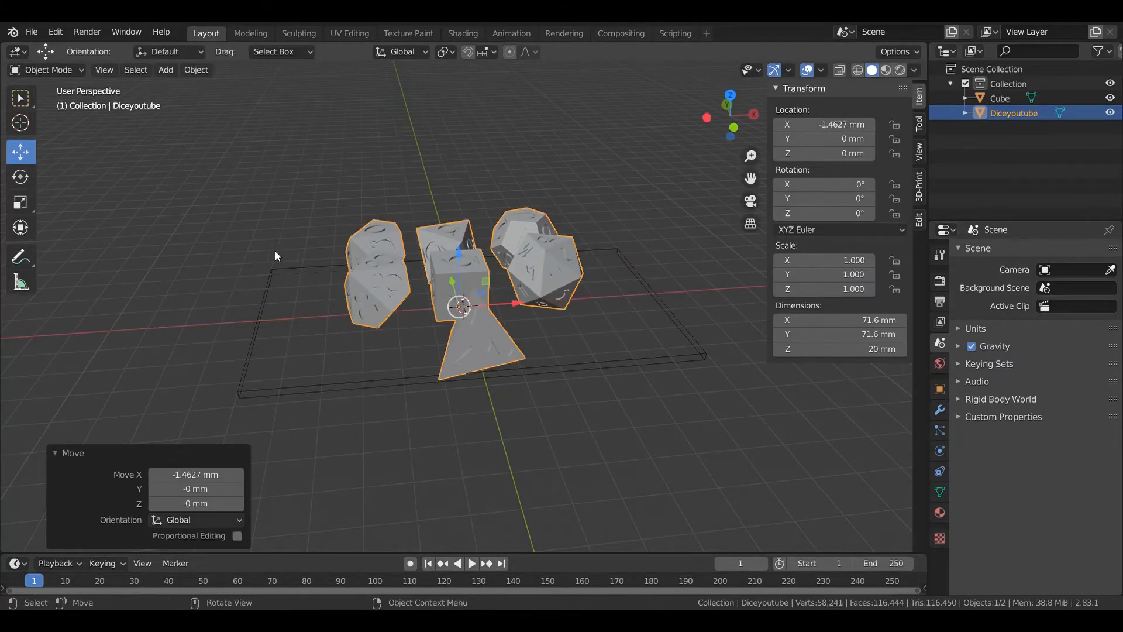
Edit the dice mesh in the Modeling workspace from the top orthographic view, with nothing selected and X-ray enabled
click(241, 40)
scroll(320, 267, down, 10)
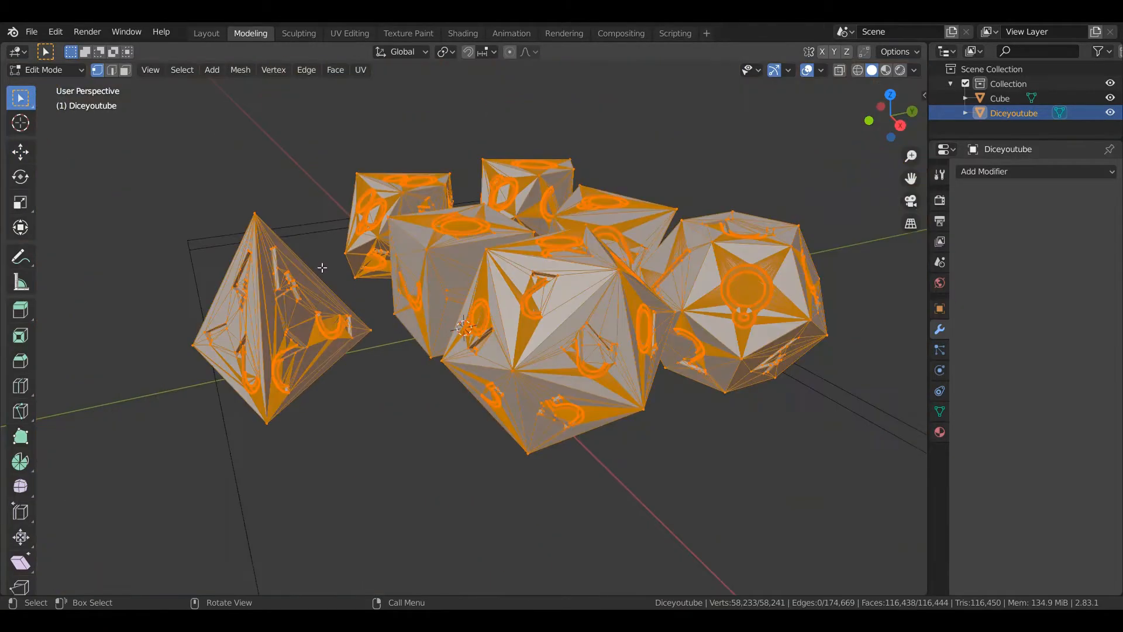
key(KP_7)
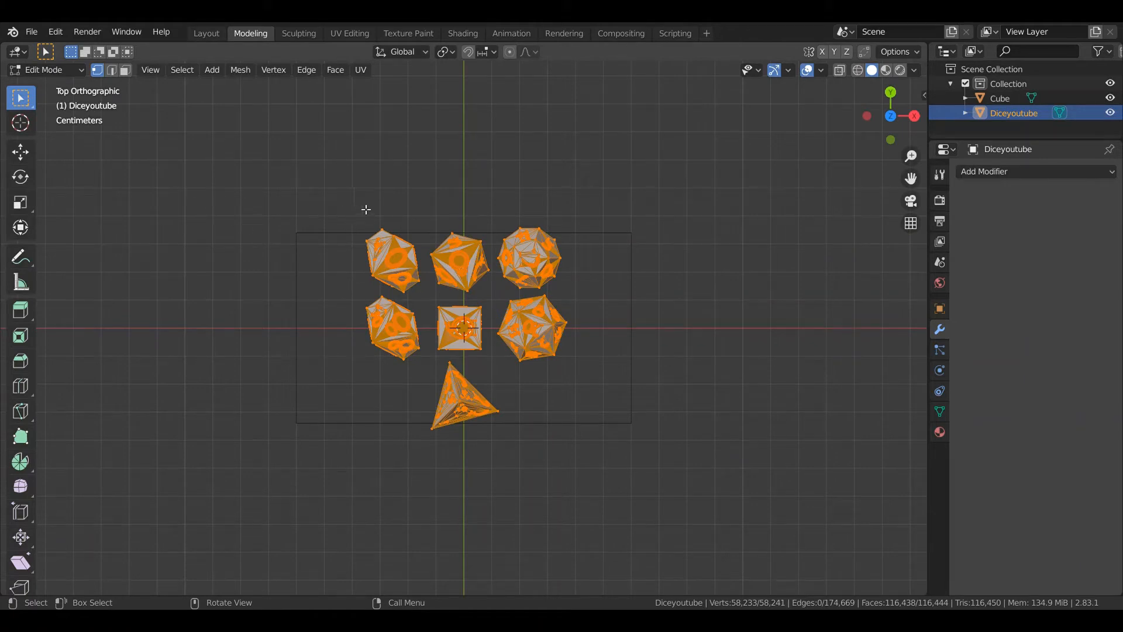
drag(355, 204, 426, 297)
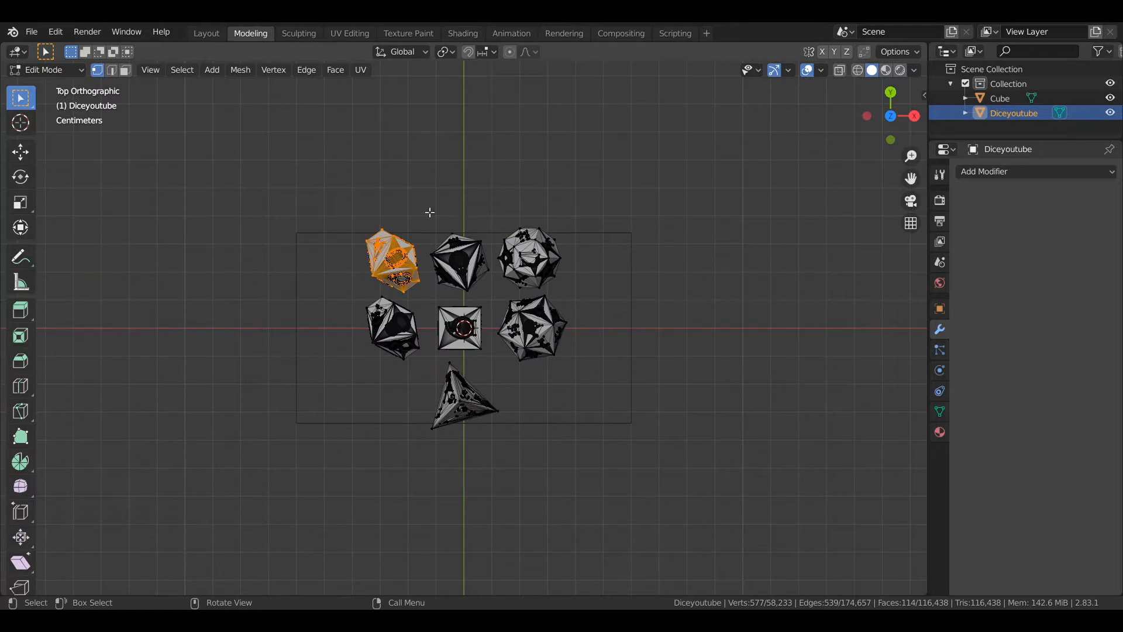
click(376, 178)
click(842, 73)
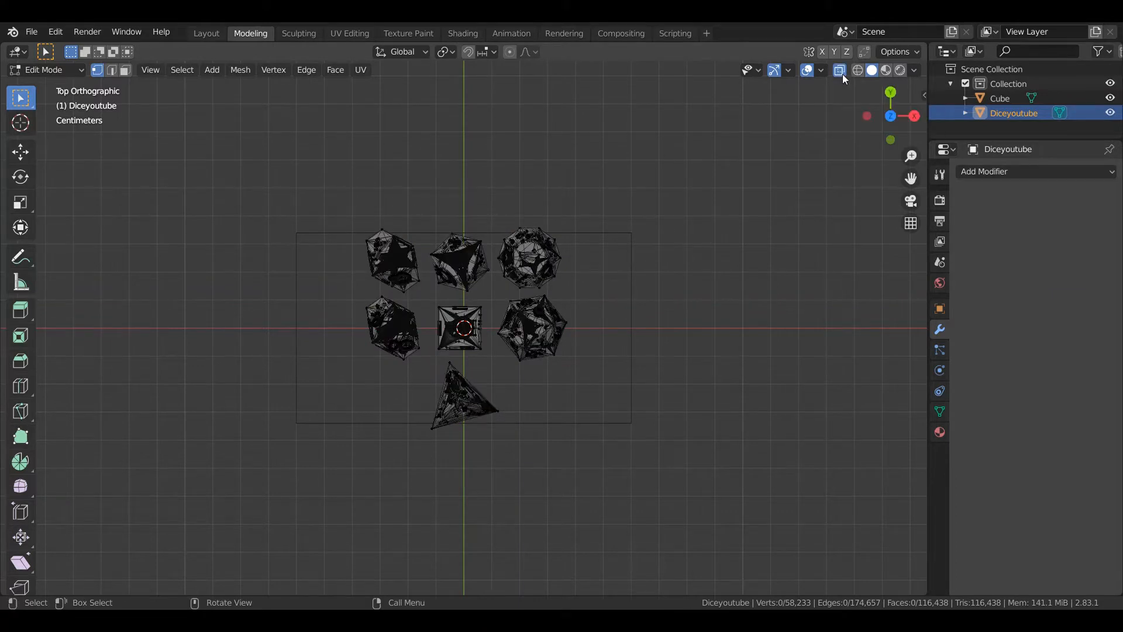
Select all geometry of the d10 in the back row and separate the selection into its own object
drag(361, 223, 431, 299)
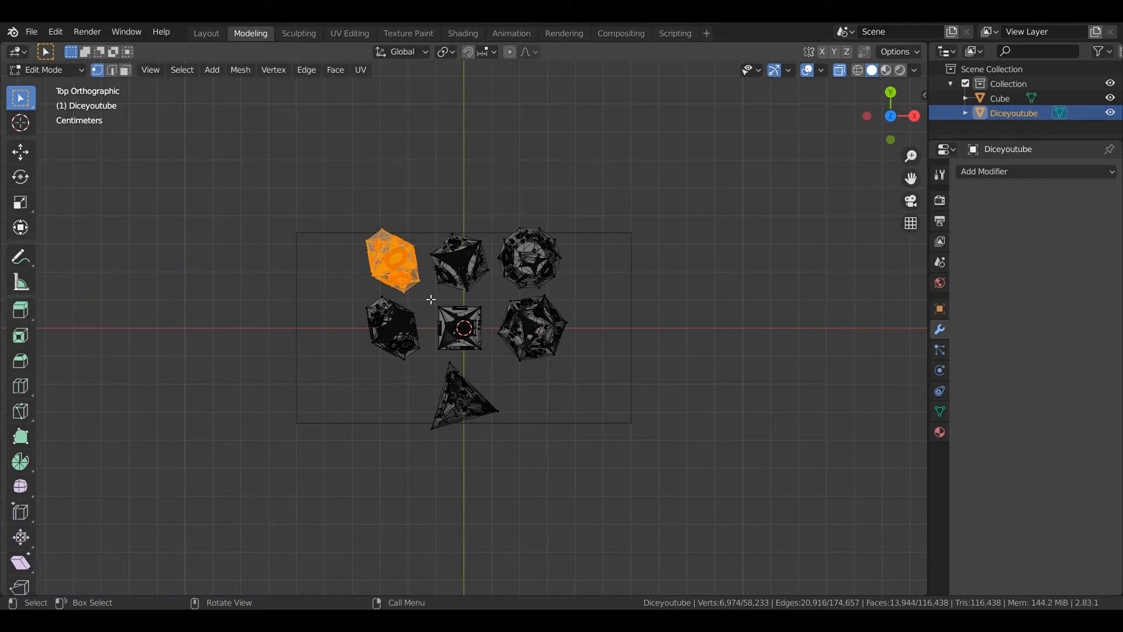
right_click(387, 252)
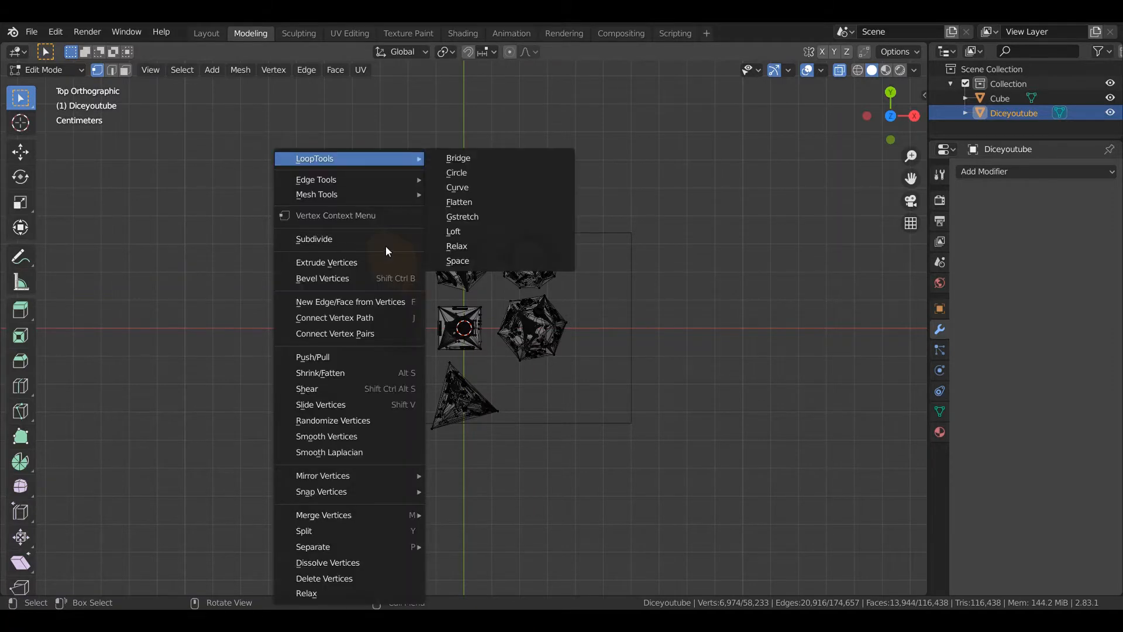
mouse_move(385, 547)
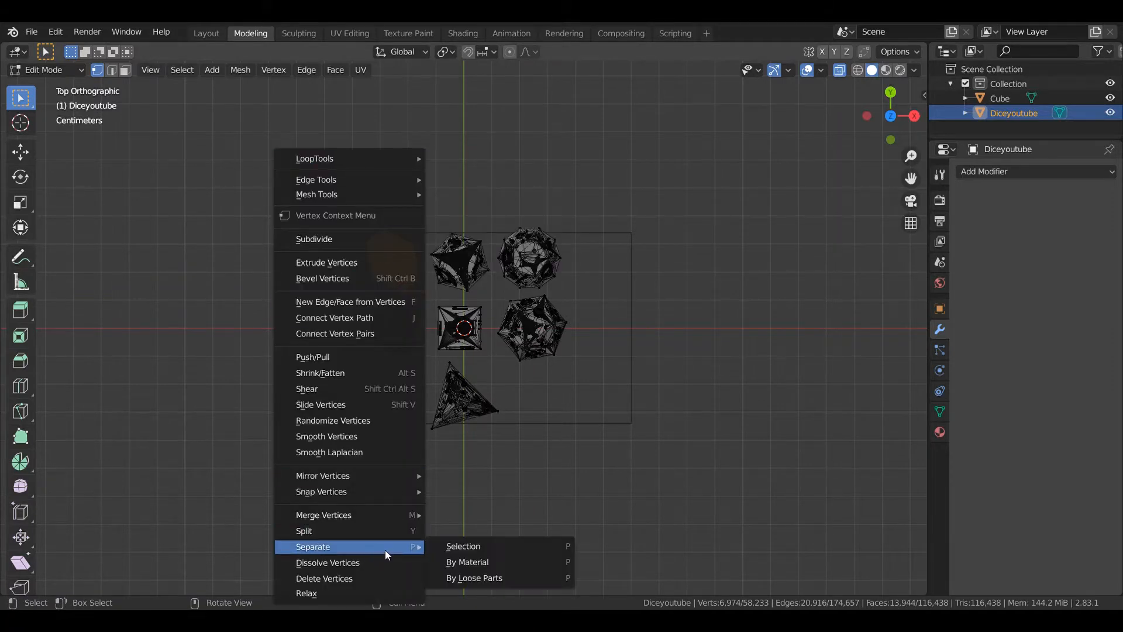
click(482, 548)
Select the whole d8 in the middle of the back row and separate it into its own object
drag(420, 215, 499, 294)
right_click(459, 257)
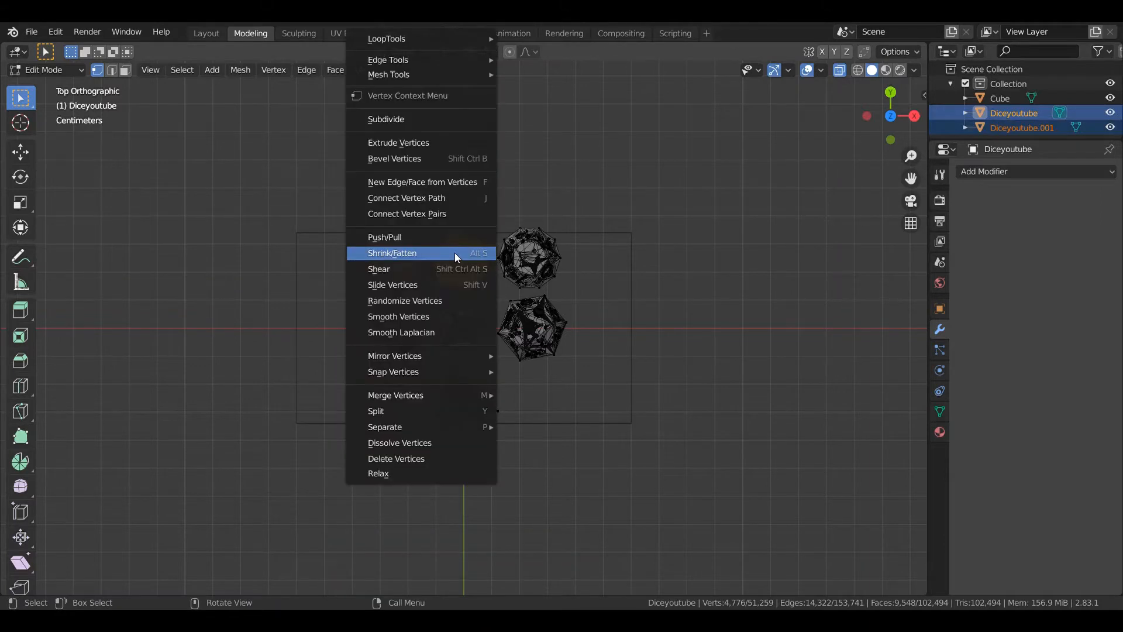
key(p)
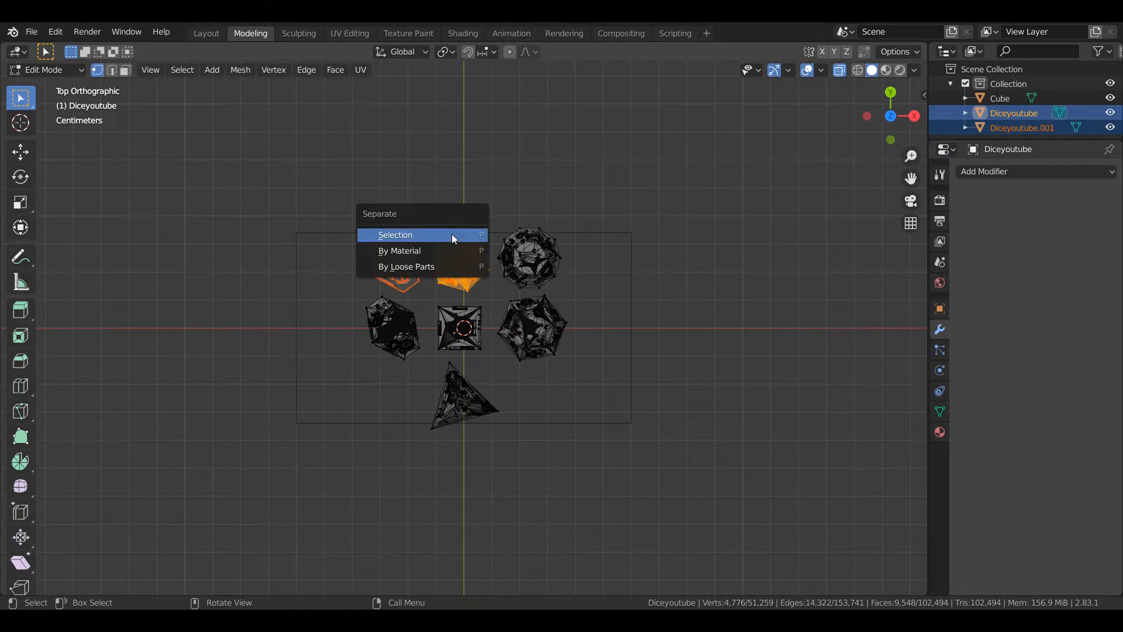
click(453, 234)
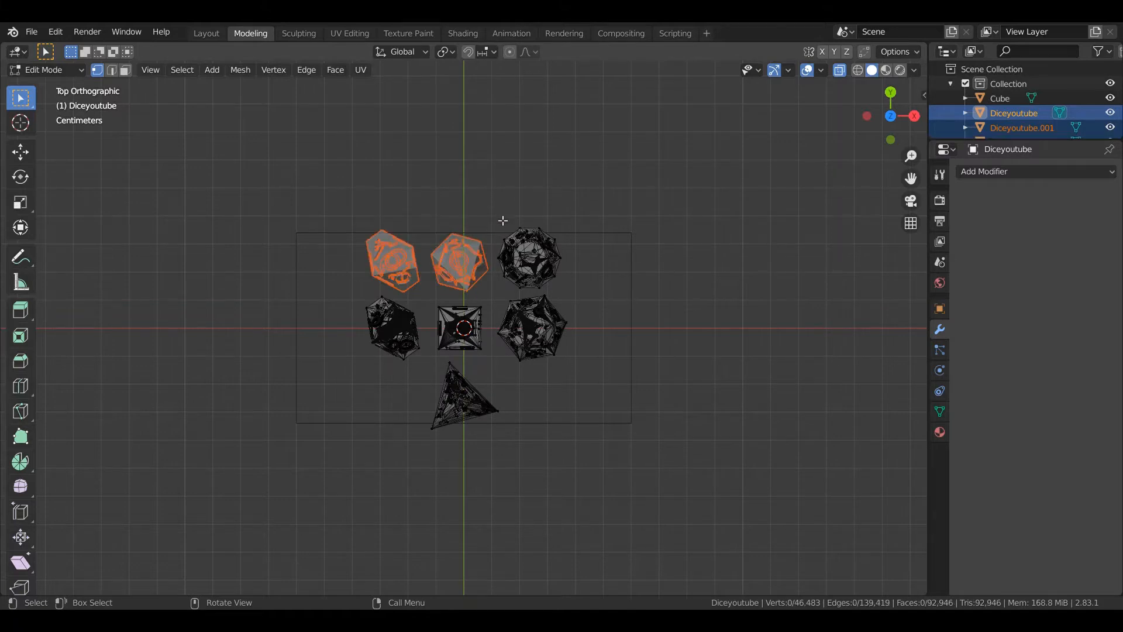
Select the whole d12 at the end of the back row and separate it into its own object
drag(499, 219, 589, 301)
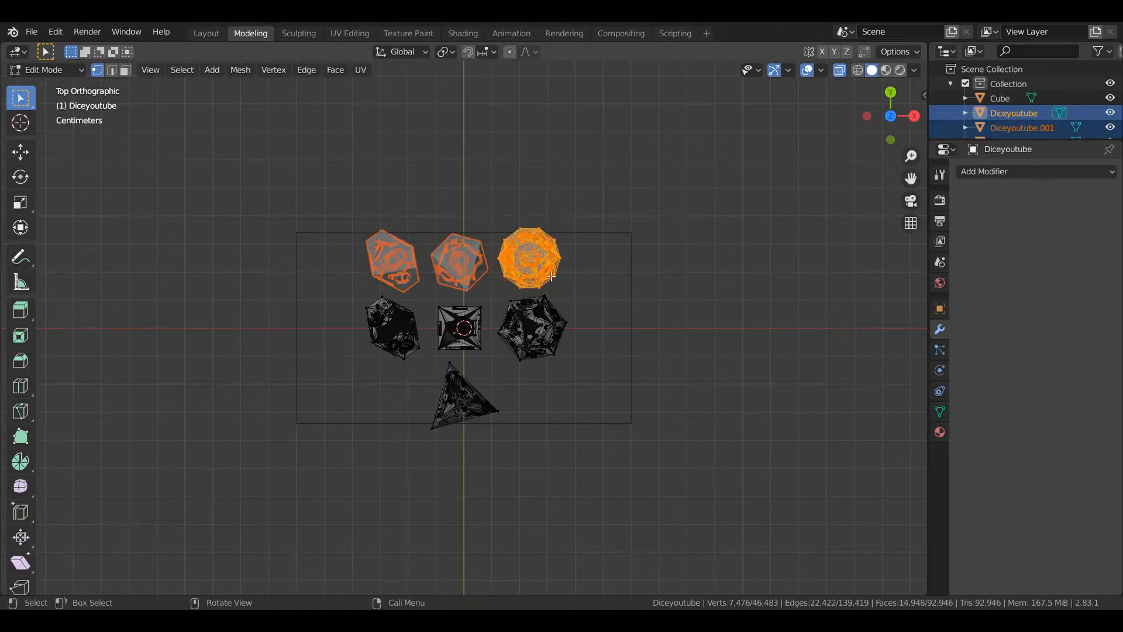
key(p)
click(515, 264)
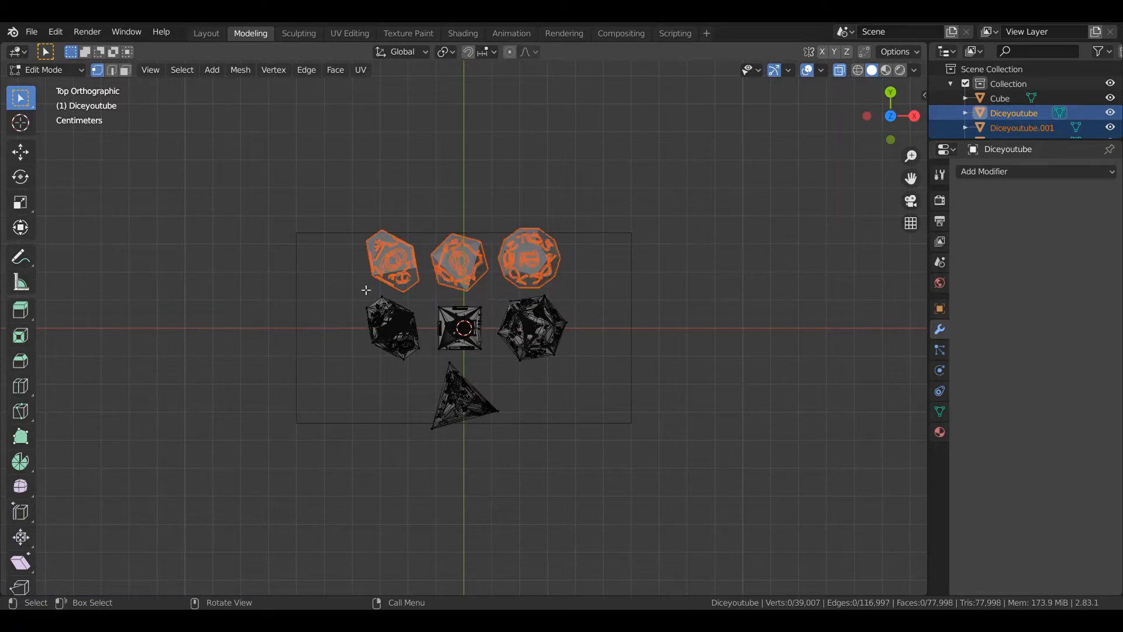
Box-select the d00 percentile die in the middle row and separate it into its own object
key(b)
drag(346, 290, 427, 373)
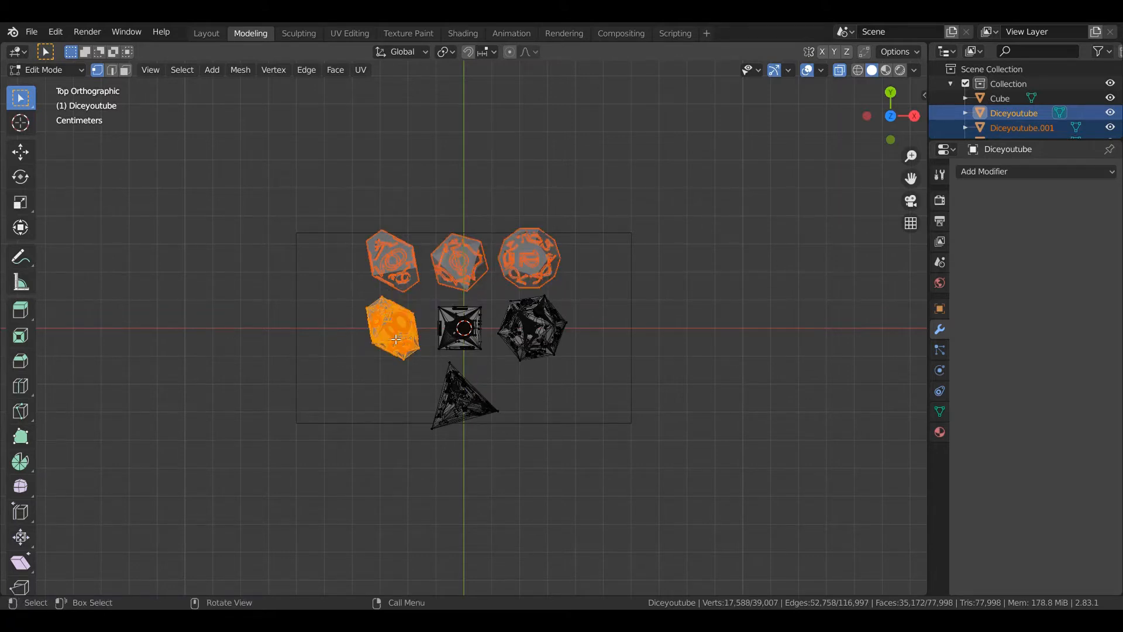
key(p)
click(401, 329)
Box-select the whole d6 cube at the centre of the set and separate it into its own object
key(b)
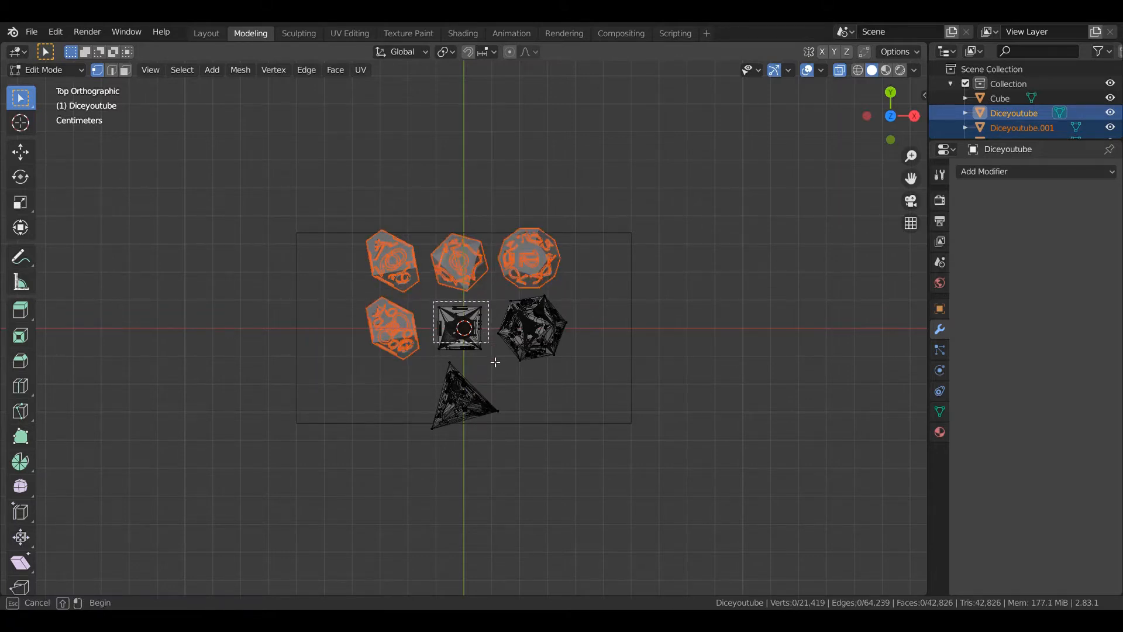
drag(434, 302, 496, 366)
click(431, 298)
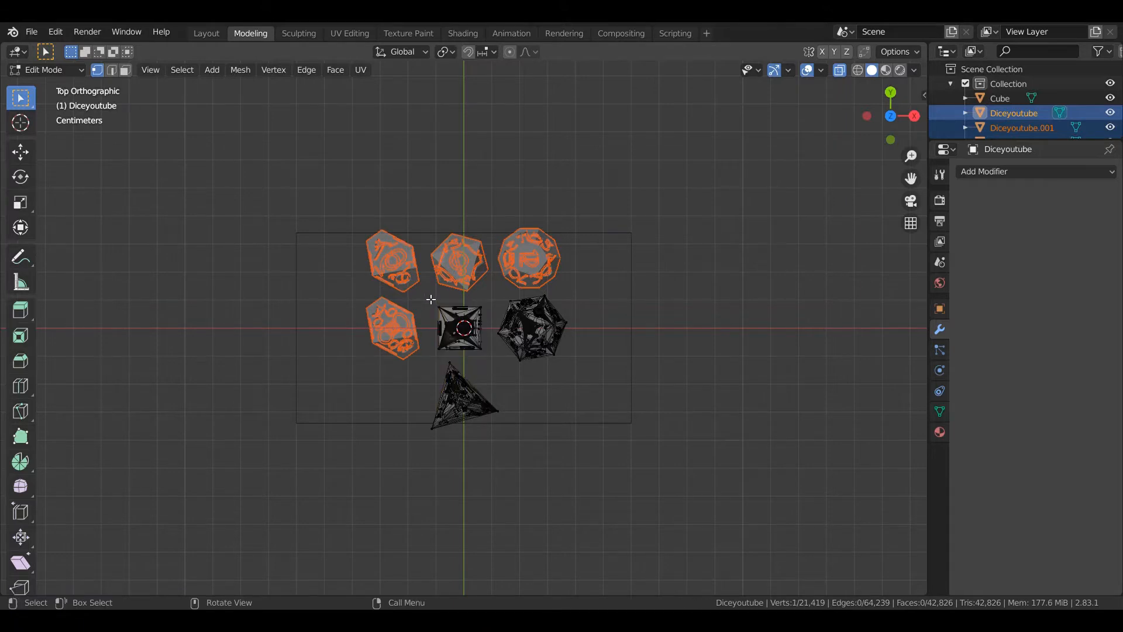
key(b)
drag(426, 295, 490, 359)
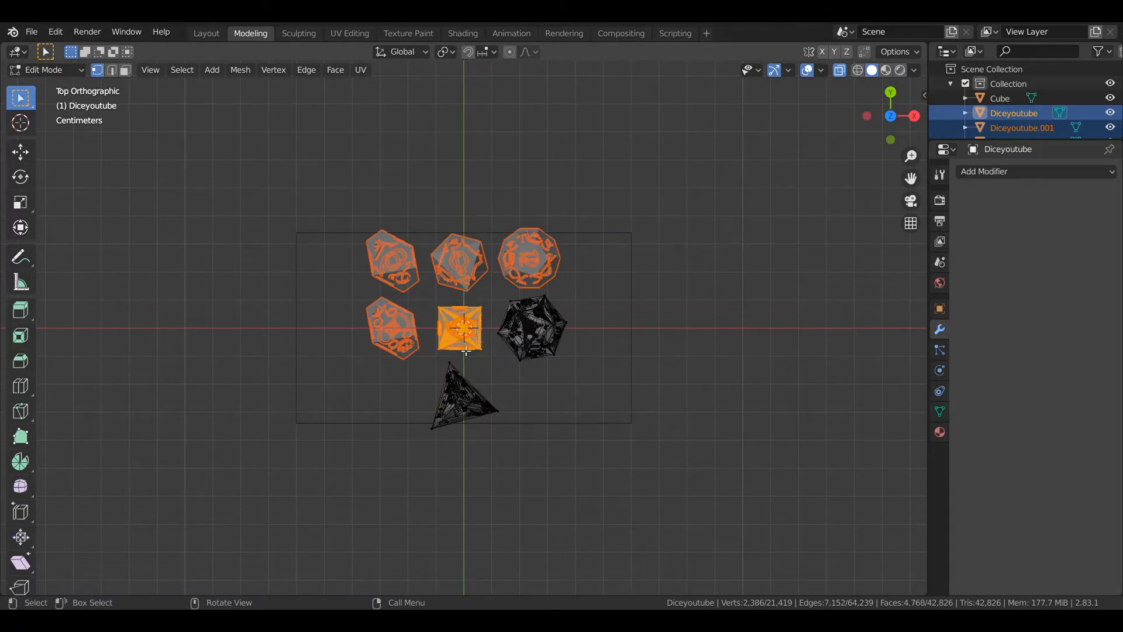
key(p)
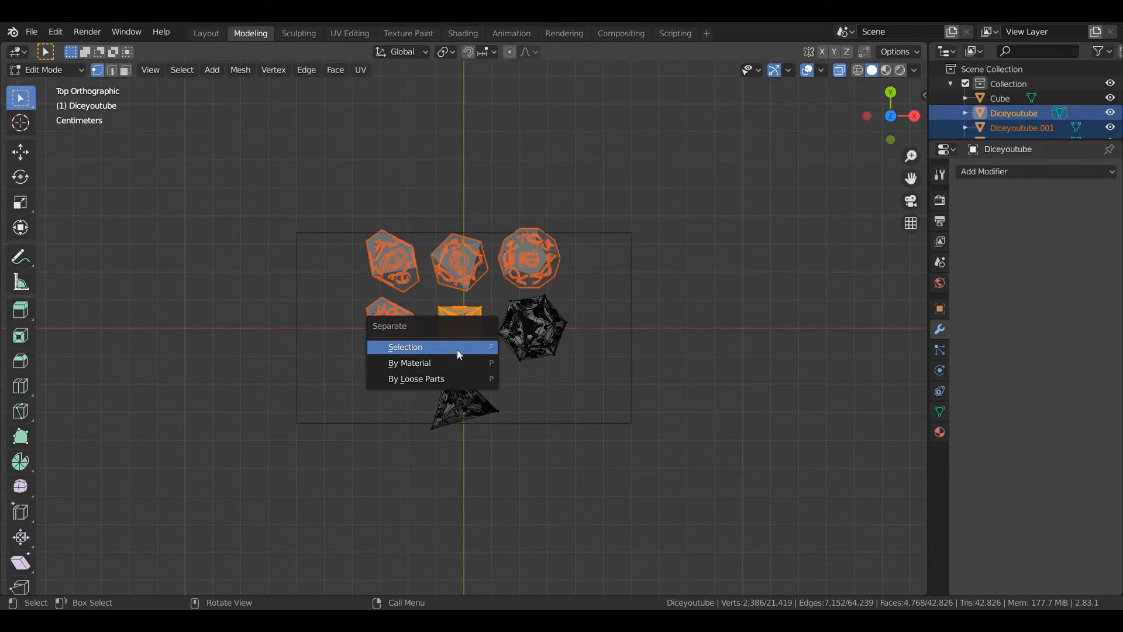
click(457, 349)
Box-select every vertex of the d20 in the middle row and separate it into its own object
key(b)
drag(499, 290, 584, 372)
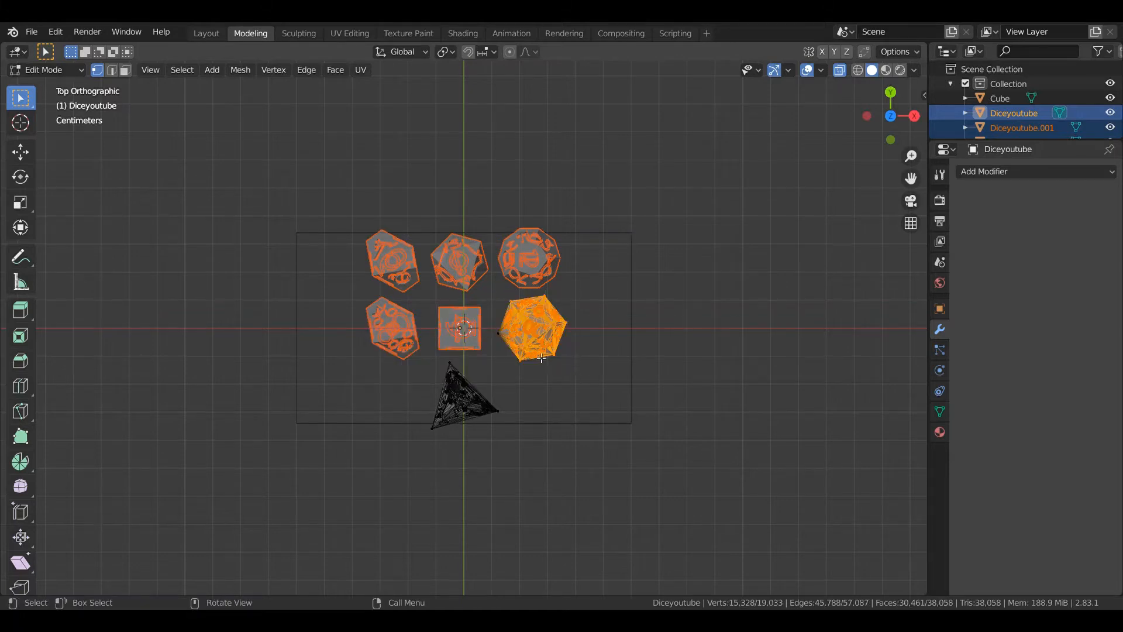
key(b)
drag(490, 296, 587, 378)
key(p)
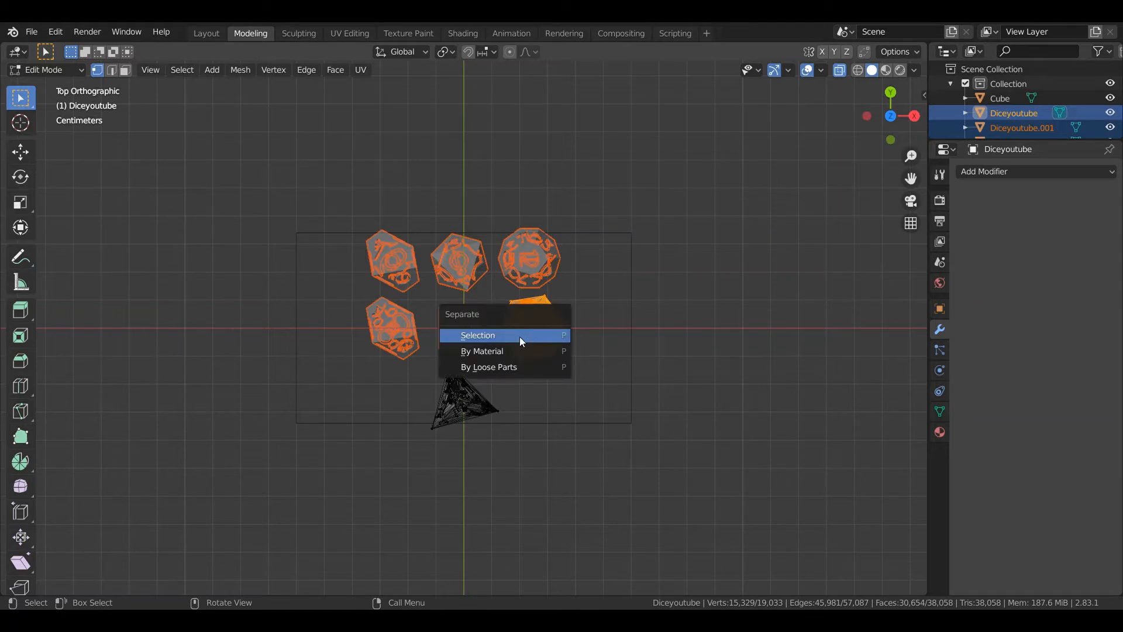
click(519, 332)
Select the remaining d4 in front of the cube and separate it into its own object
drag(427, 361, 509, 455)
key(p)
click(502, 449)
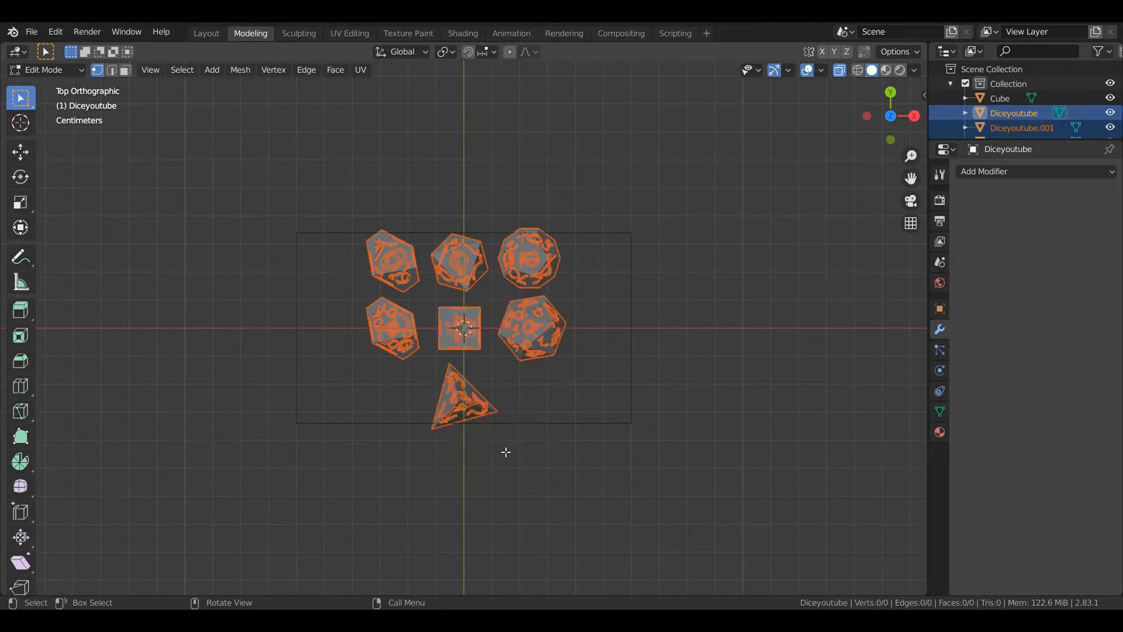
Return to the Layout workspace in top view and set the d10's origin to its Center of Mass (Volume)
click(209, 33)
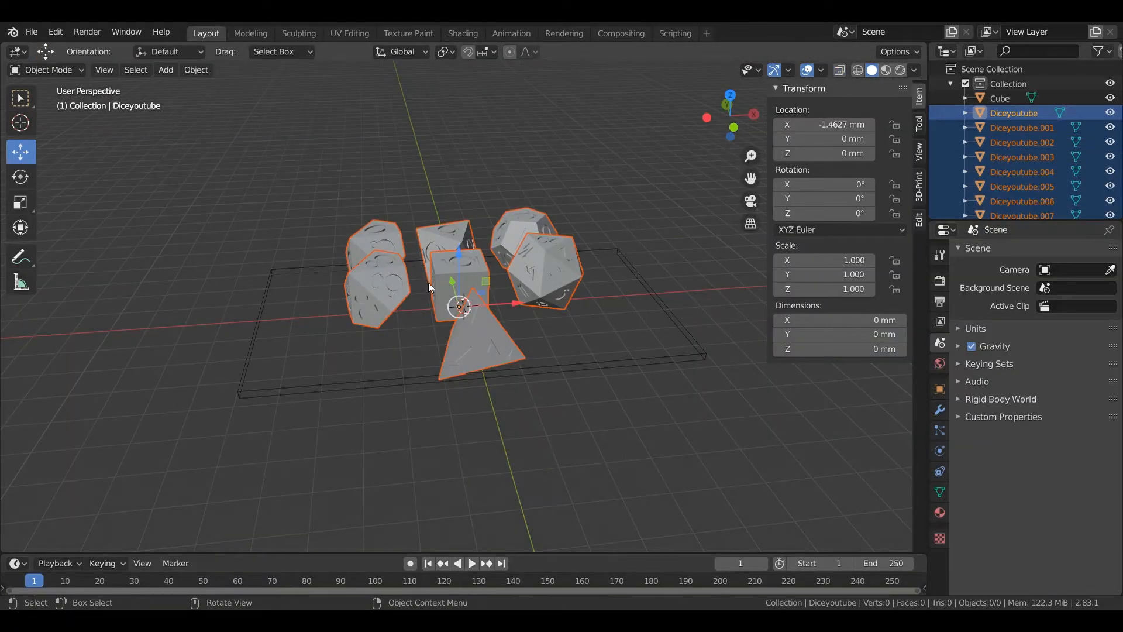
key(KP_7)
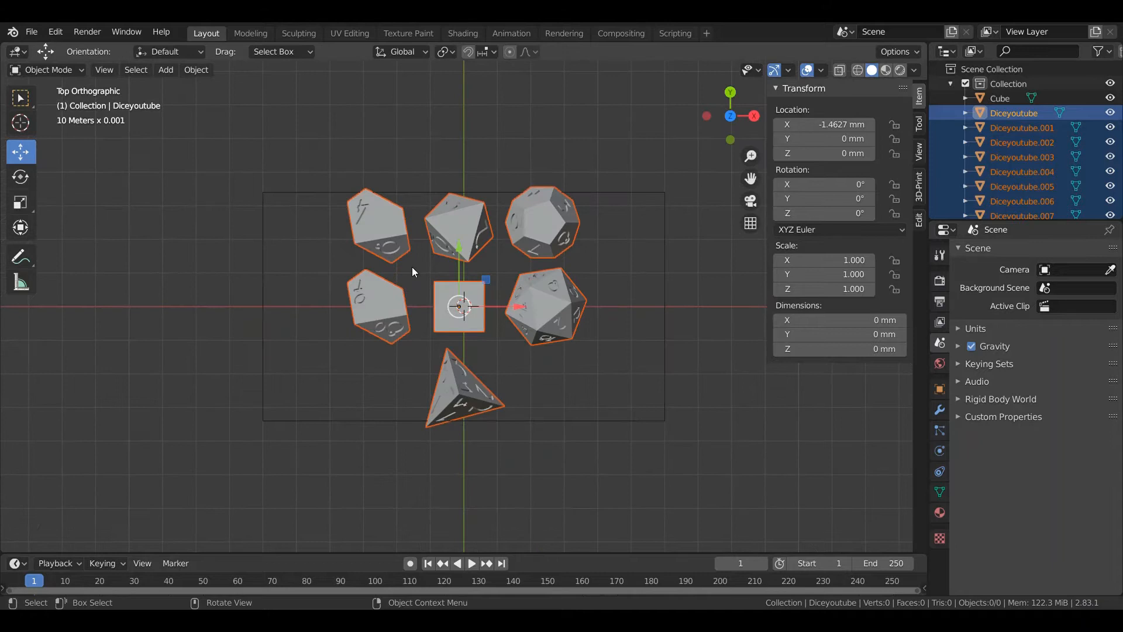
click(389, 229)
right_click(389, 229)
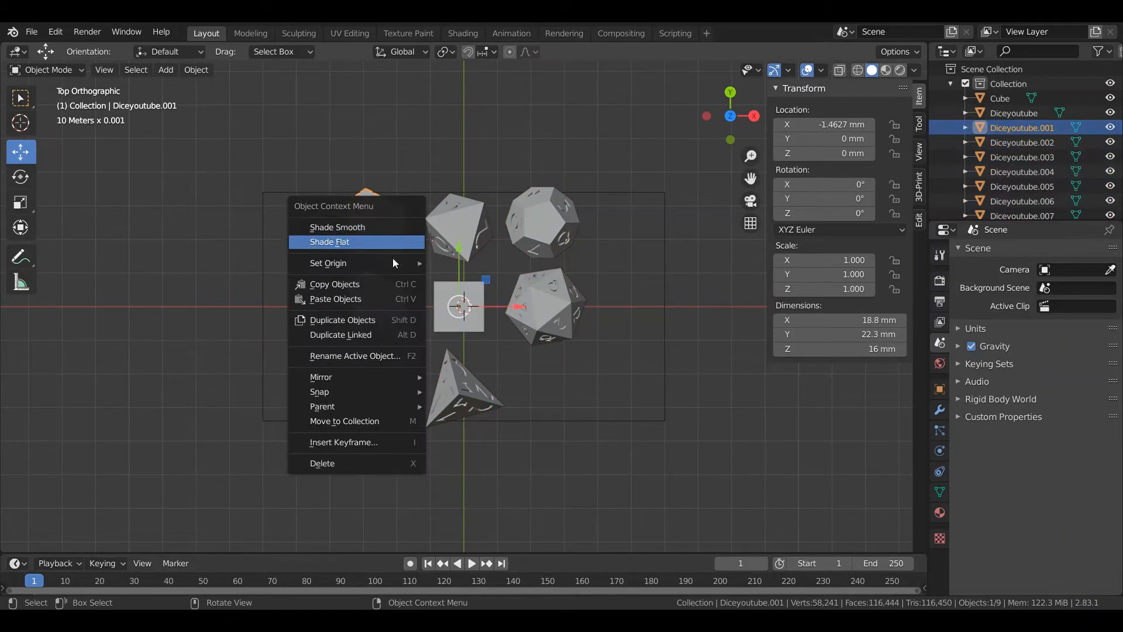
mouse_move(408, 264)
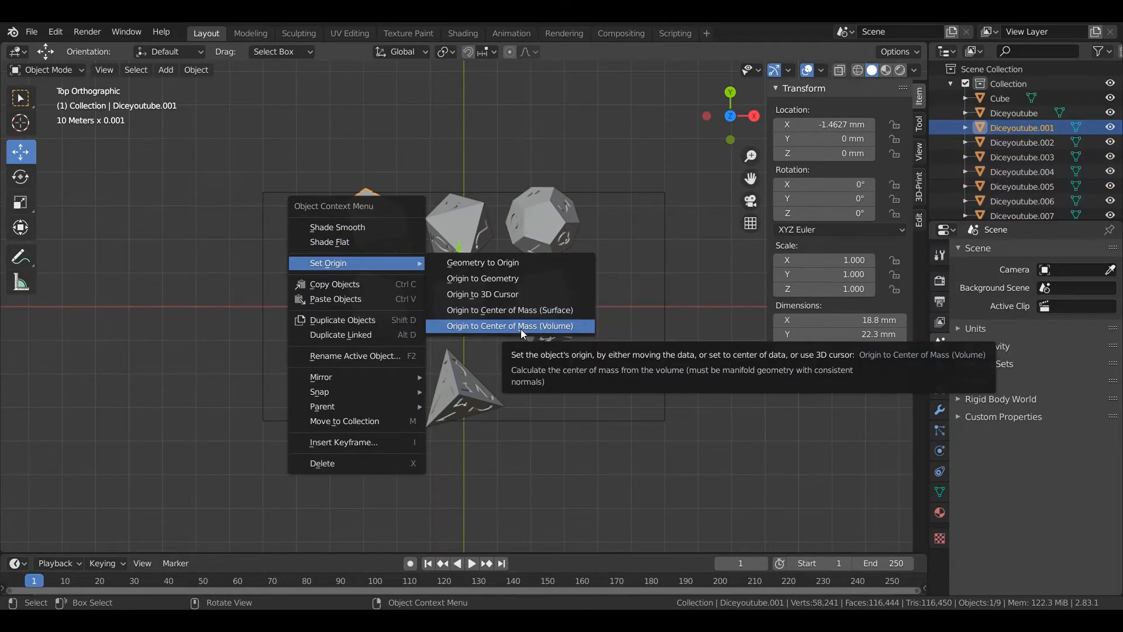
click(566, 330)
Set the d8's origin to its Center of Mass (Volume)
click(466, 227)
right_click(466, 227)
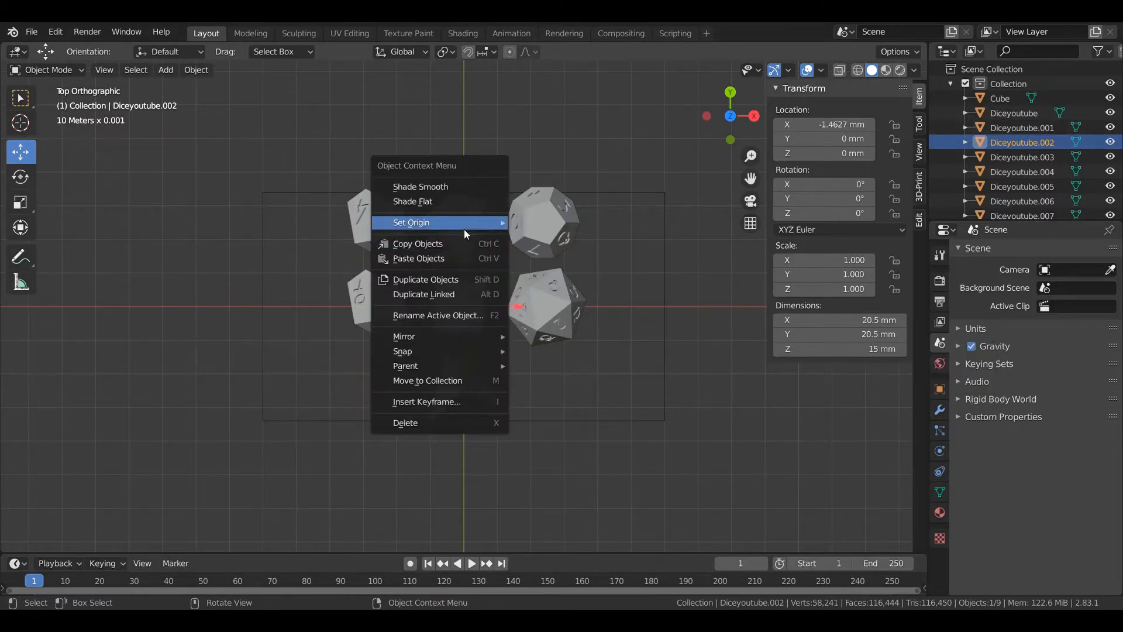
mouse_move(465, 227)
click(577, 286)
Set the d12's origin to its Center of Mass (Volume)
click(543, 230)
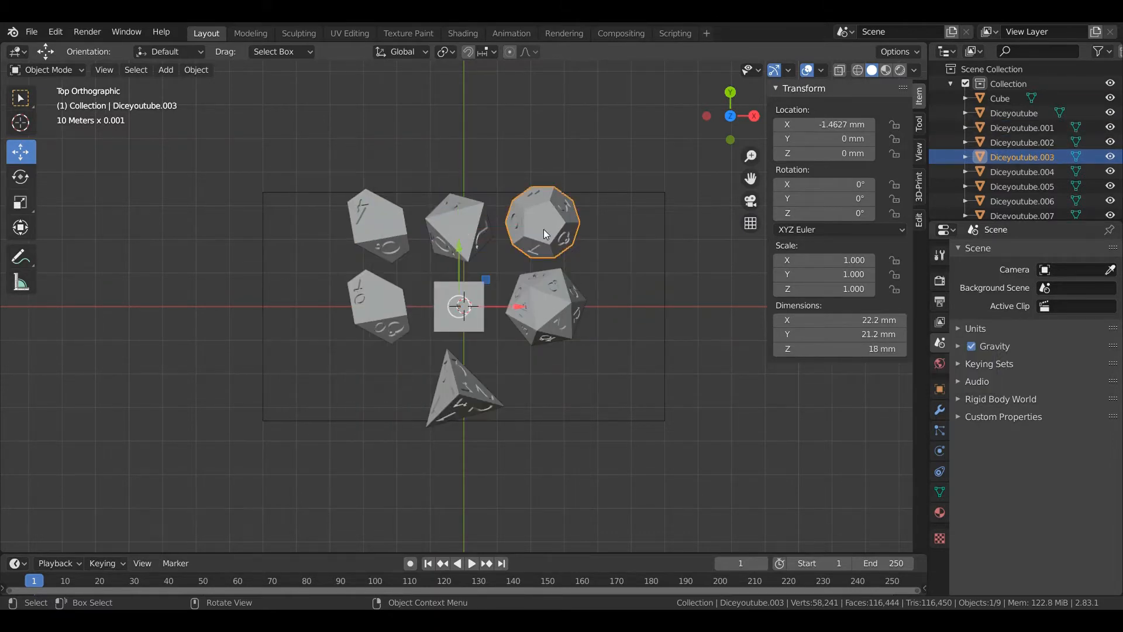
right_click(542, 229)
mouse_move(543, 230)
click(638, 292)
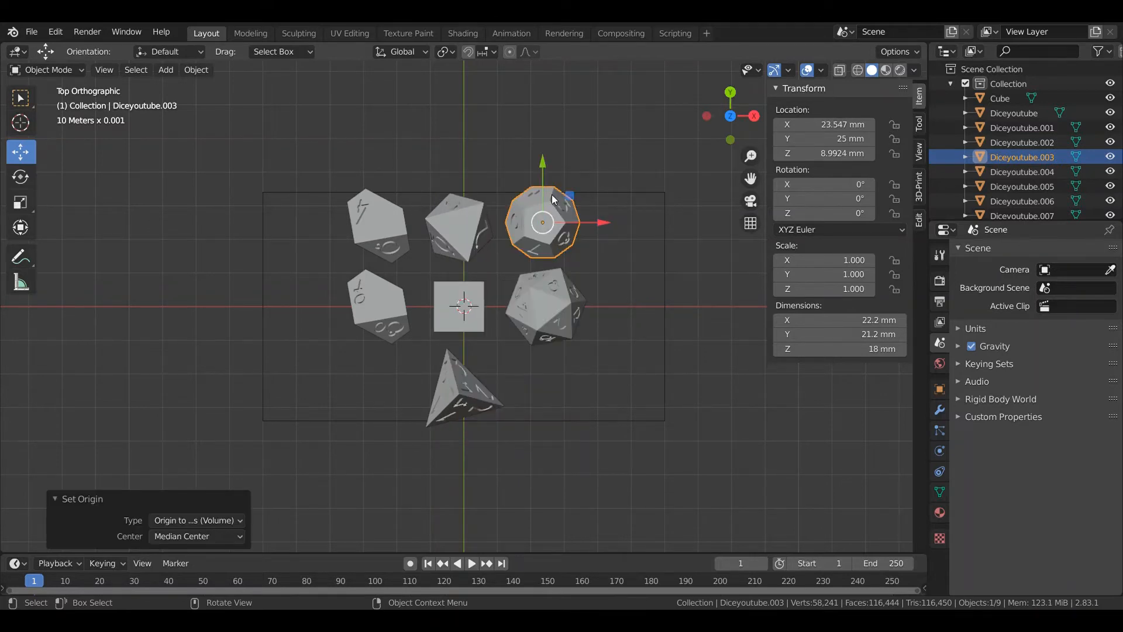
Set the origin of the d10 beside the cube to its Center of Mass (Volume)
click(472, 226)
click(389, 314)
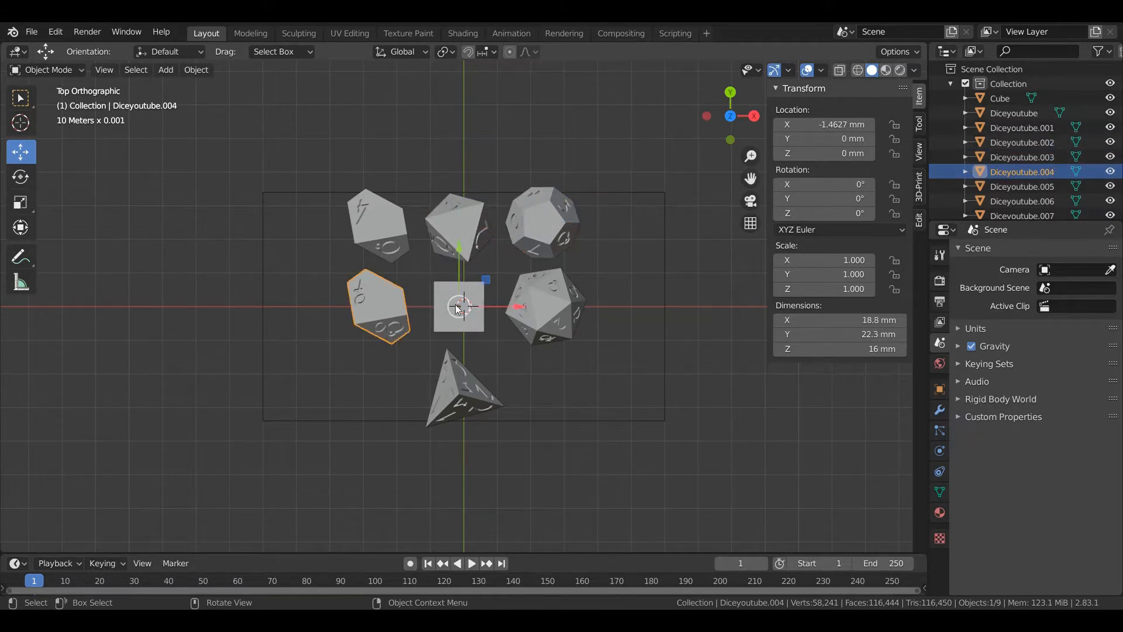
right_click(389, 310)
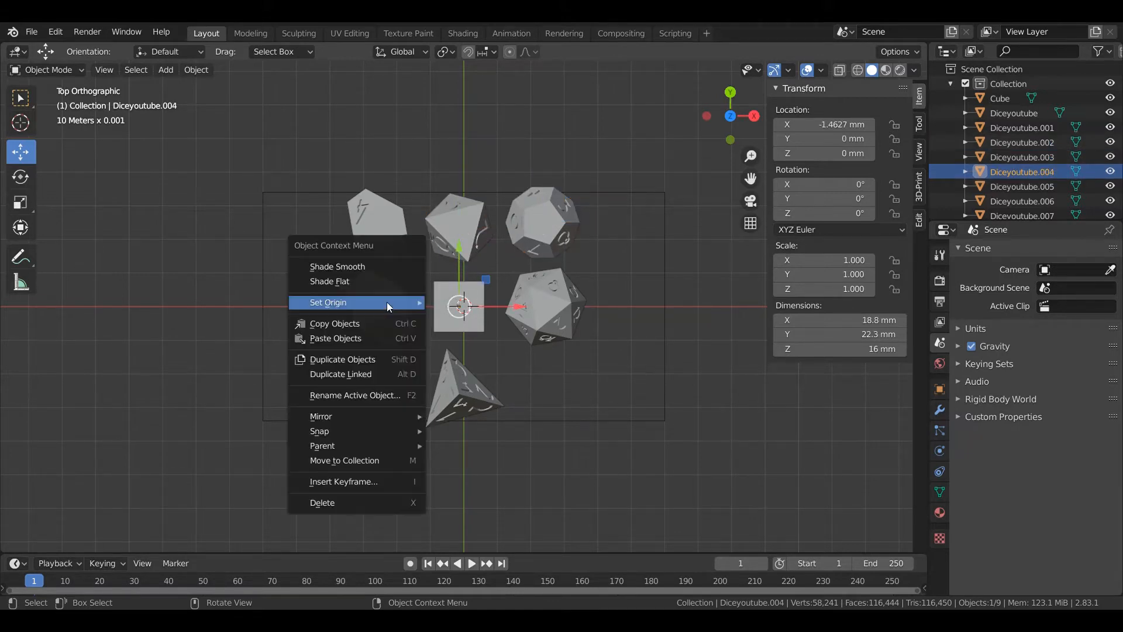
mouse_move(389, 301)
click(502, 366)
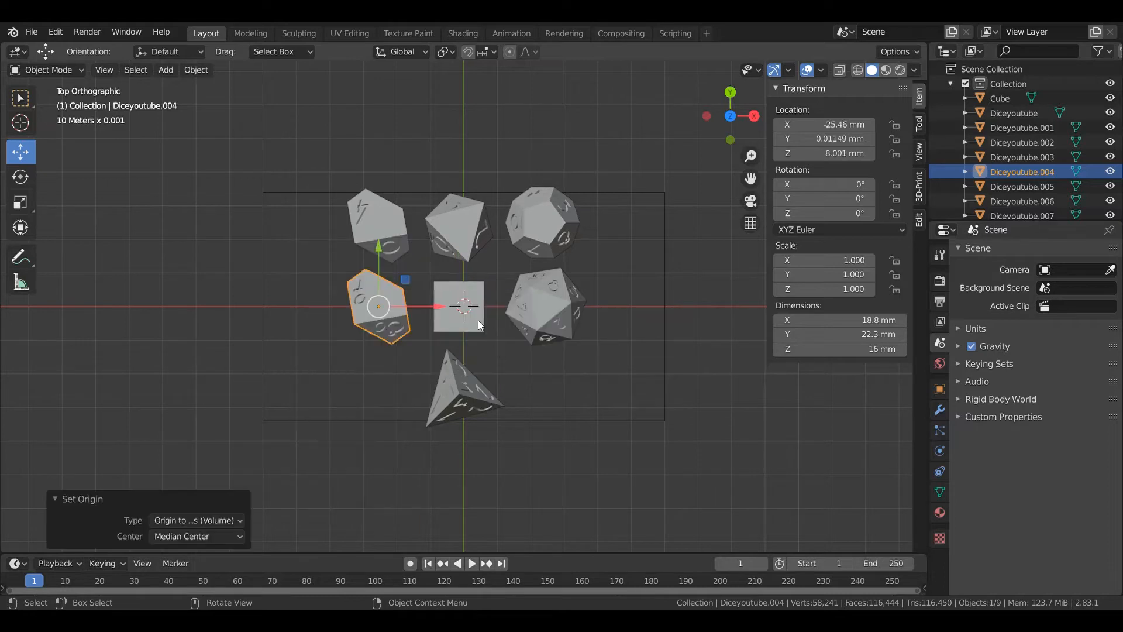
Set the origins of the d6 and the d20 each to their Center of Mass (Volume)
click(475, 326)
right_click(474, 328)
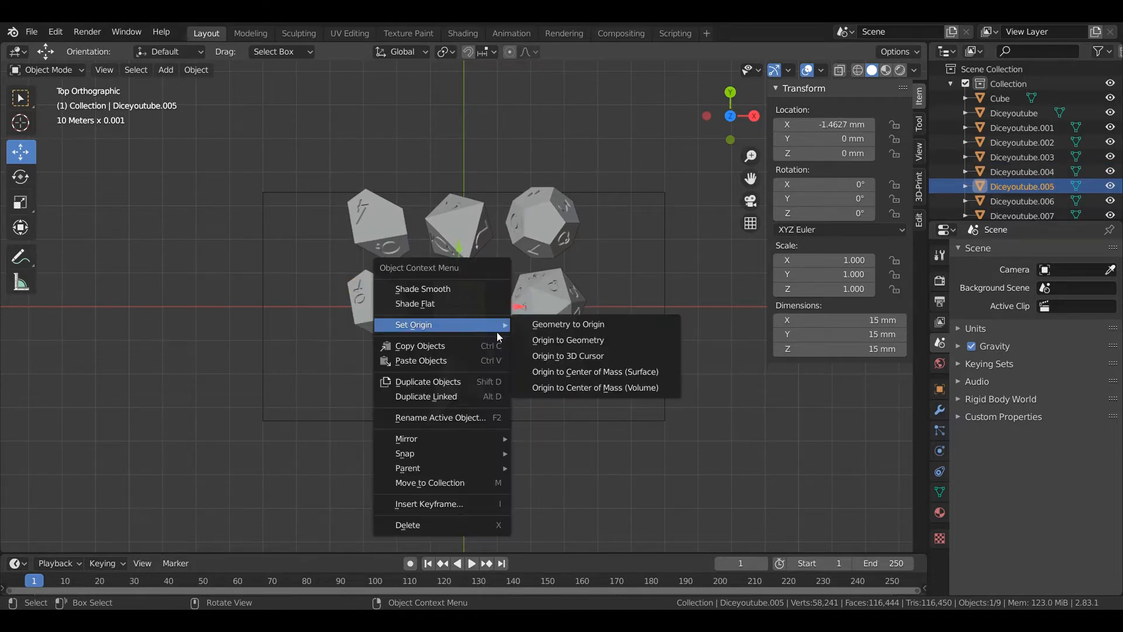
click(566, 390)
click(555, 327)
right_click(555, 328)
mouse_move(560, 335)
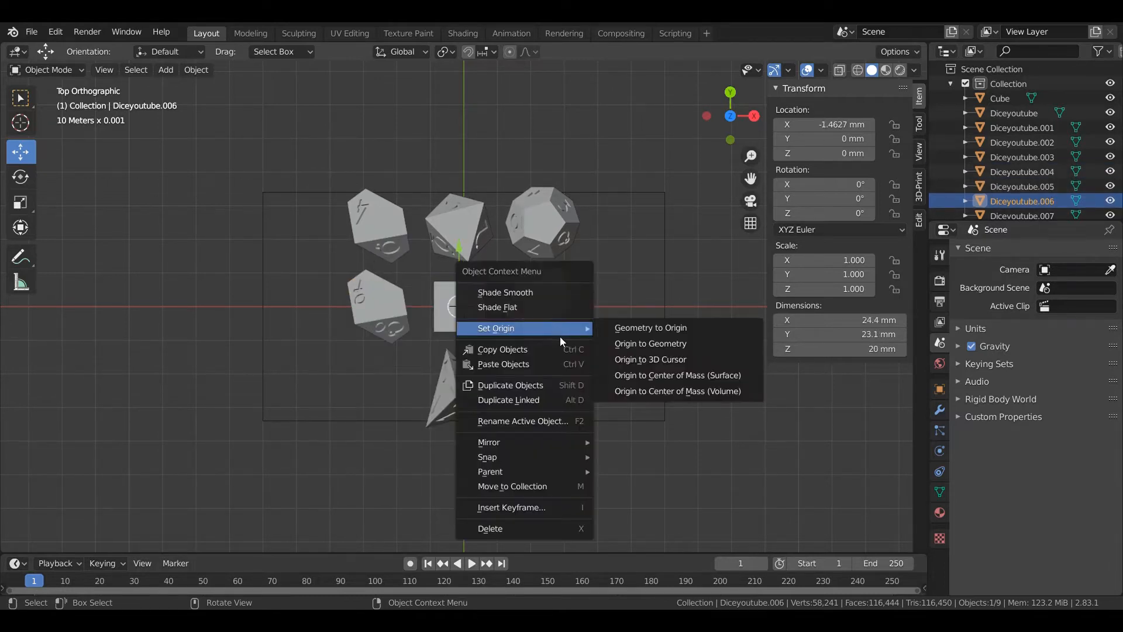
click(643, 391)
Set the d4's origin to its Center of Mass (Volume)
click(456, 391)
right_click(456, 392)
mouse_move(474, 400)
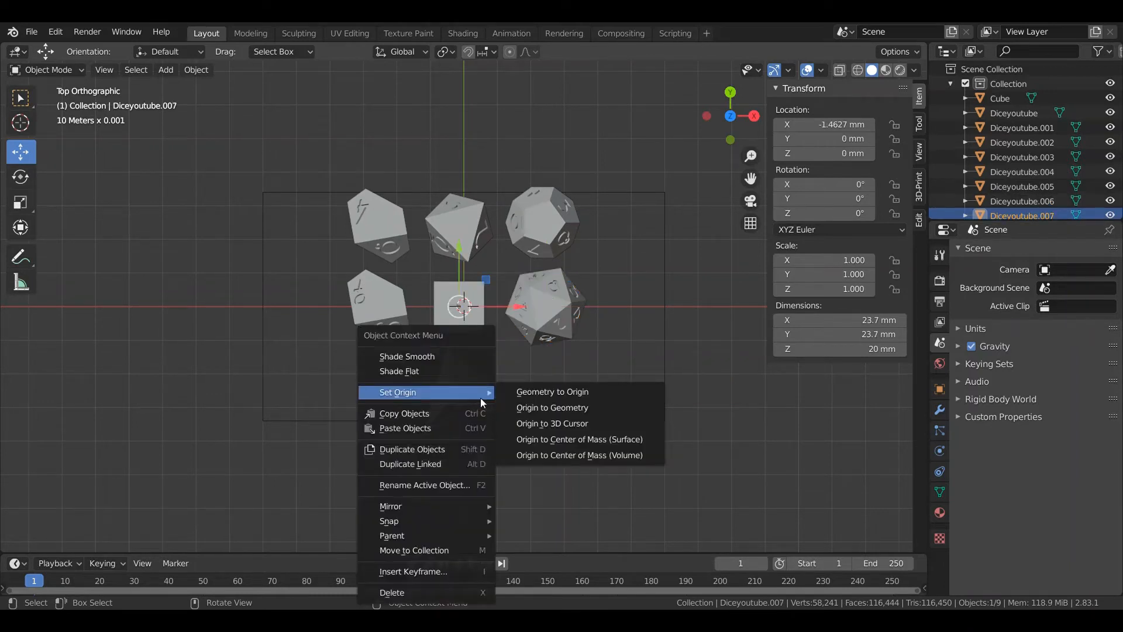
click(591, 455)
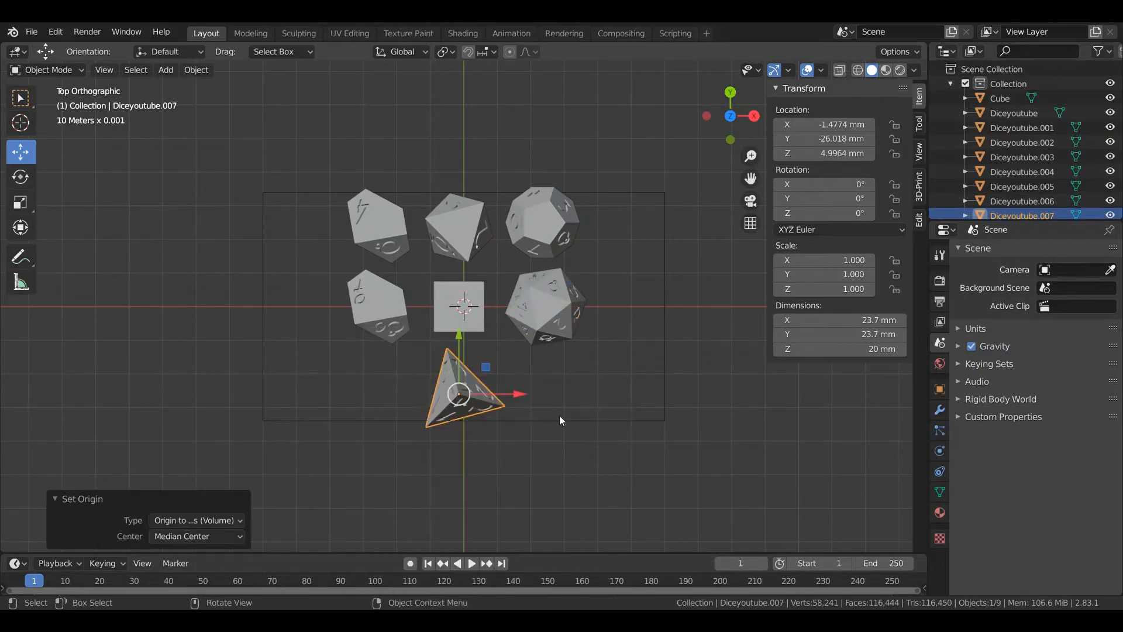
Move the rear d10 to about X -44 mm, Y 16 mm and the front d10 to about X -43 mm, Y -15 mm
click(360, 223)
drag(424, 226, 360, 248)
drag(314, 170, 315, 194)
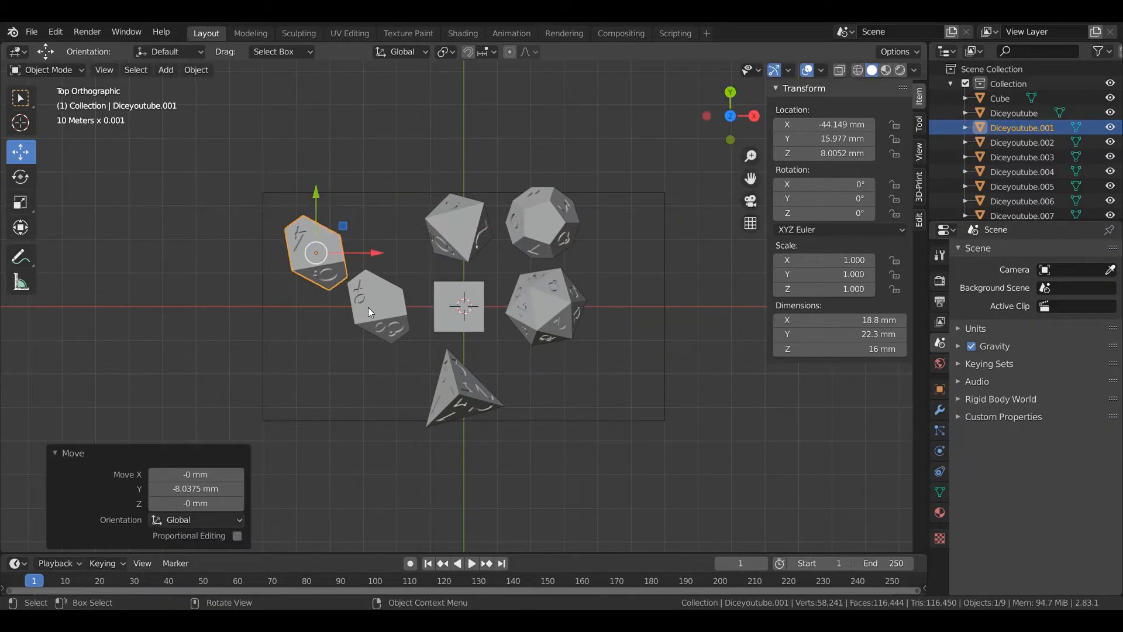
click(367, 307)
drag(433, 305, 375, 324)
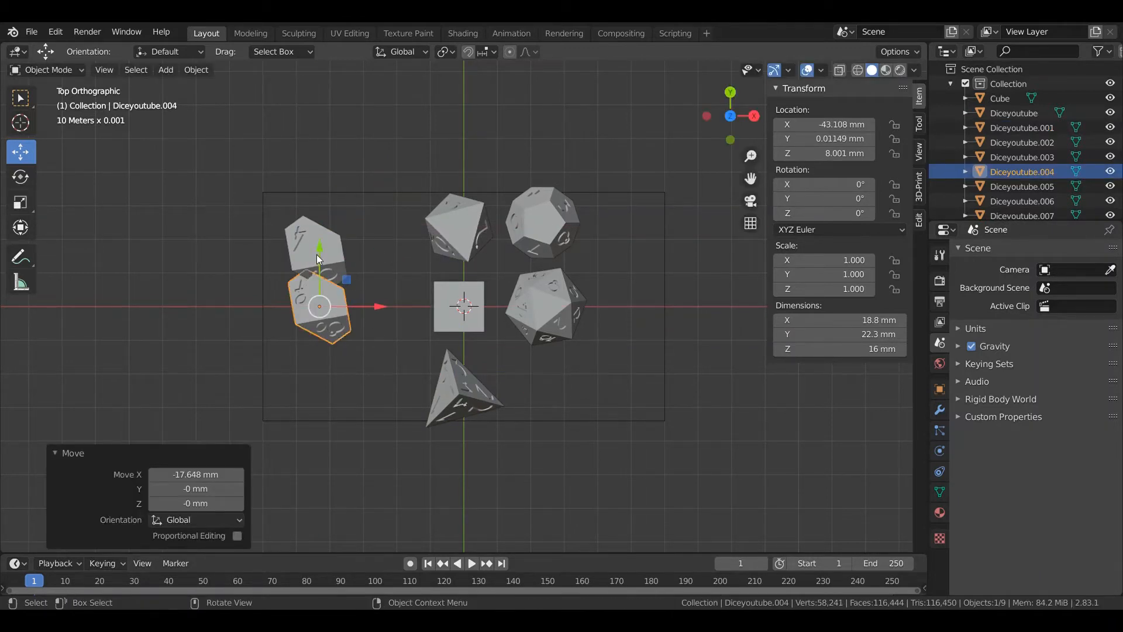
drag(319, 245, 362, 296)
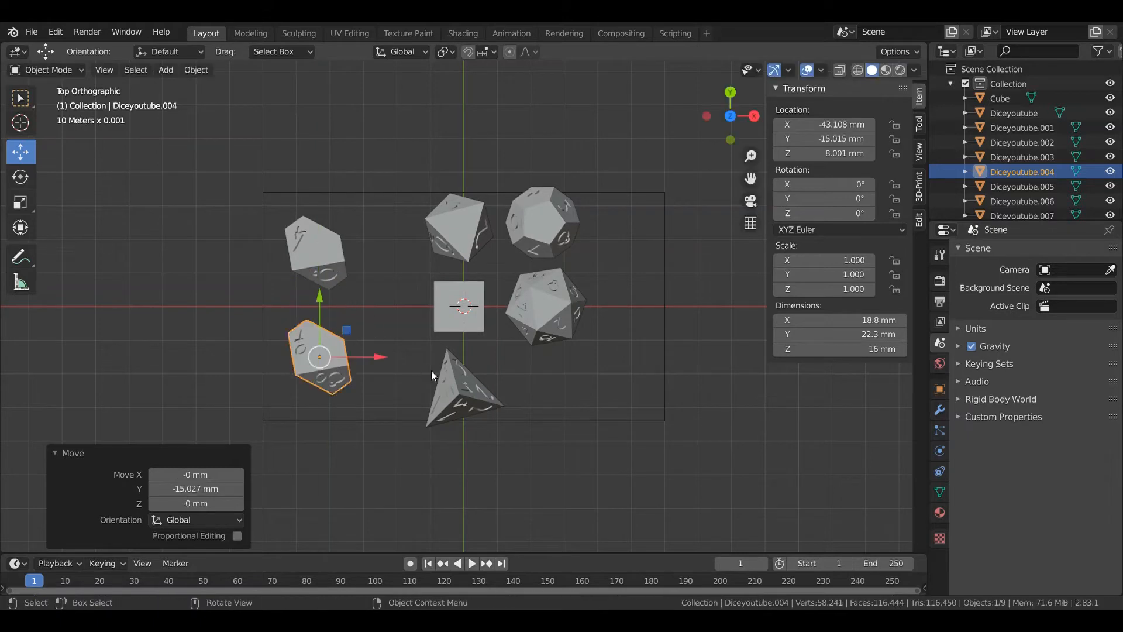
Move the d8 to about X -16.5 mm, Y 17.4 mm and the d12 to about X 43.6 mm, Y 19 mm
click(482, 229)
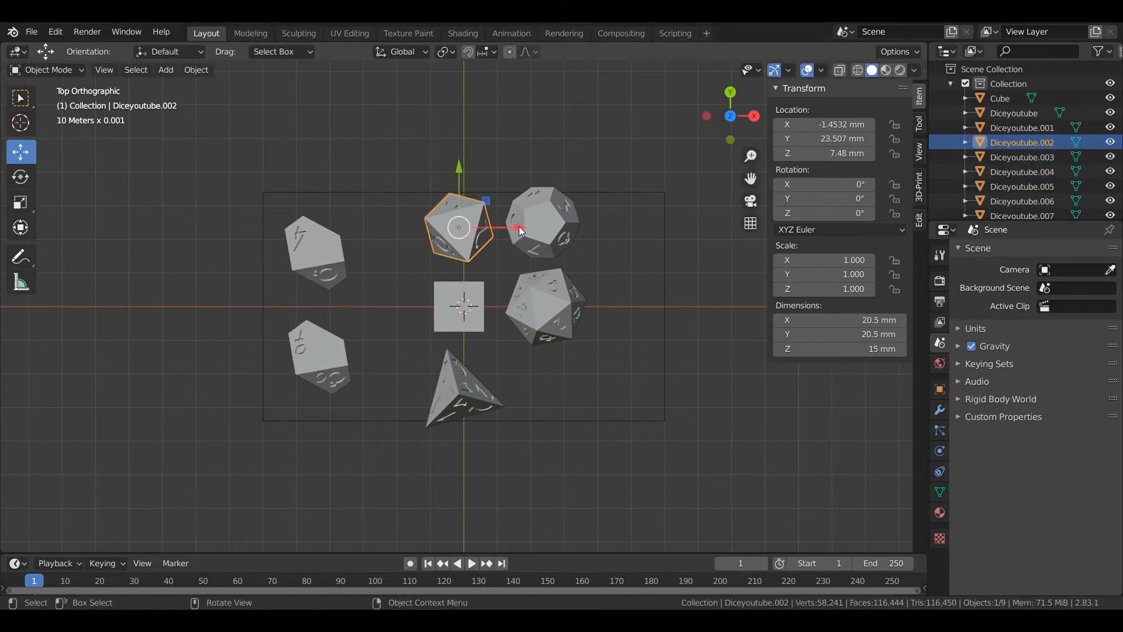
drag(518, 226, 468, 250)
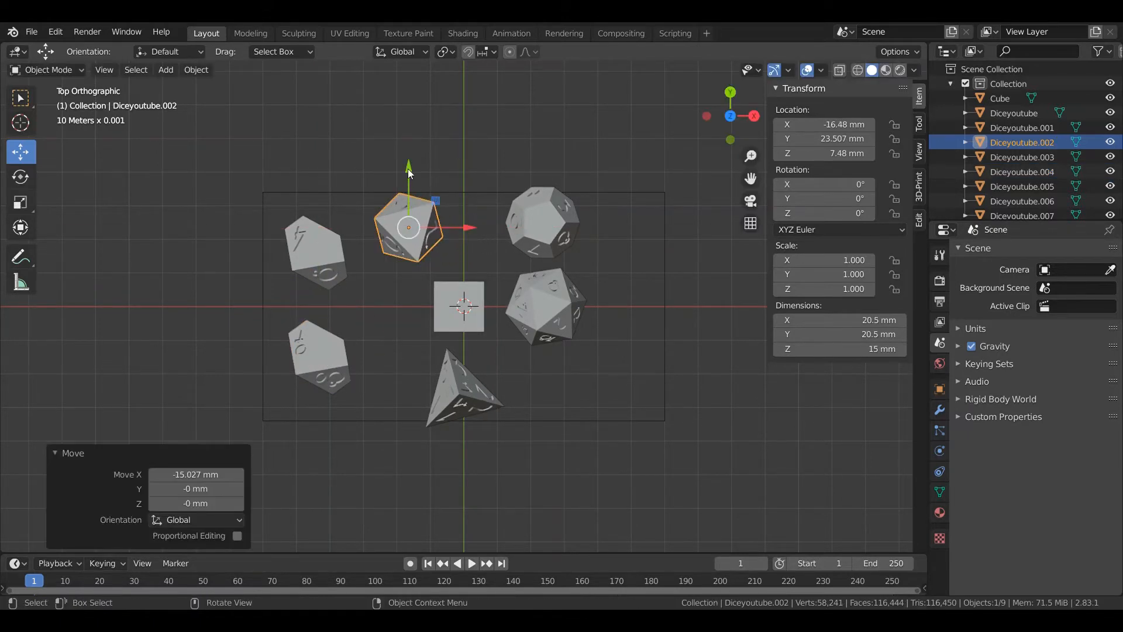
drag(408, 168, 409, 188)
click(529, 212)
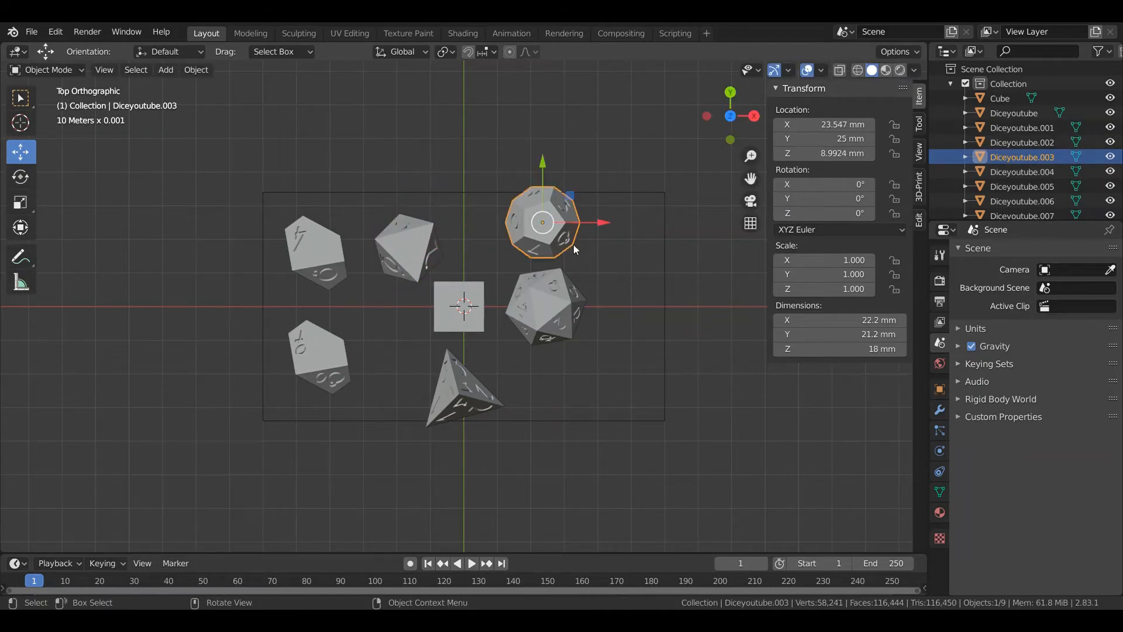
drag(602, 223, 626, 203)
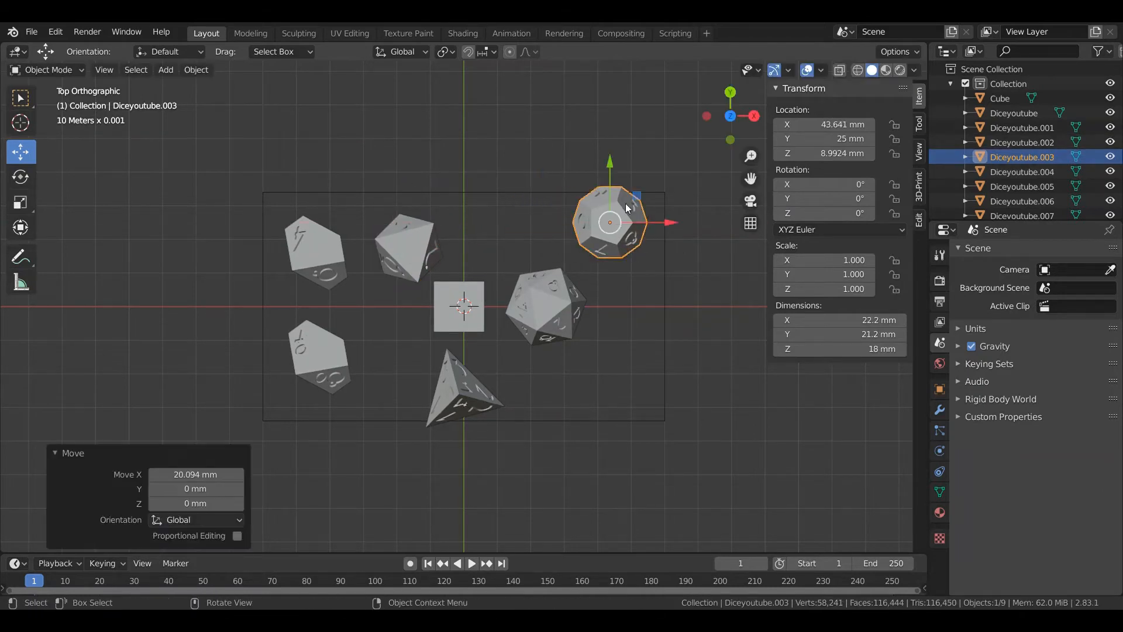
drag(609, 164, 609, 181)
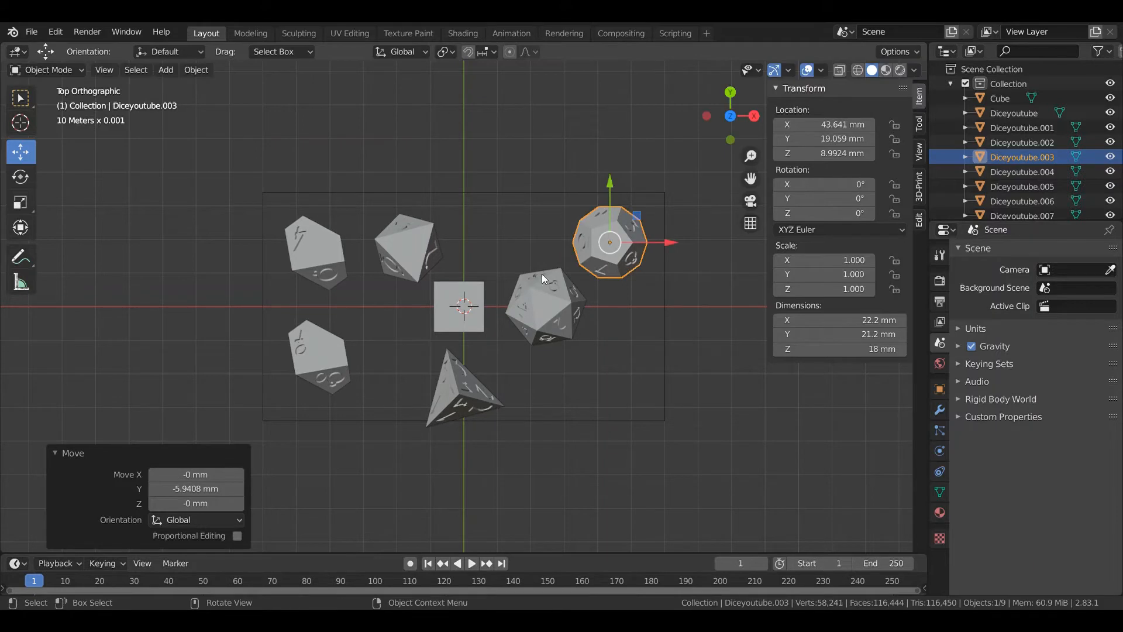
Move the d20 to about X 36.6 mm, Y -14.2 mm
click(542, 275)
drag(548, 251, 549, 298)
drag(605, 357, 643, 357)
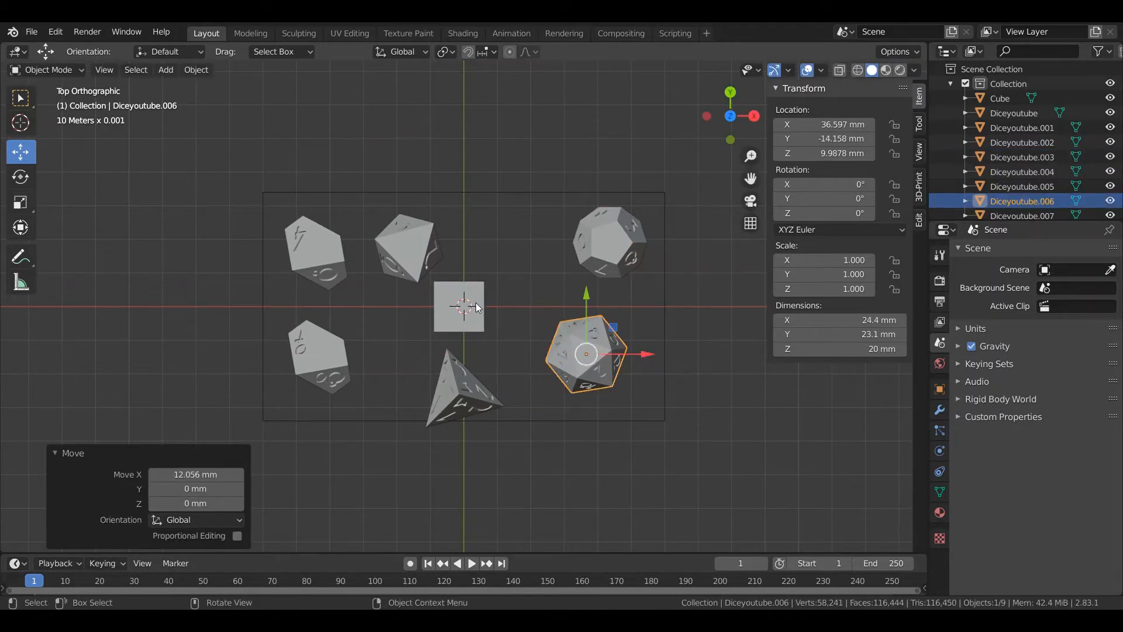
Move the d6 to about X 12.2 mm, Y 8.9 mm and shift the d4 along Y to about -17.1 mm
click(476, 303)
drag(517, 307, 588, 307)
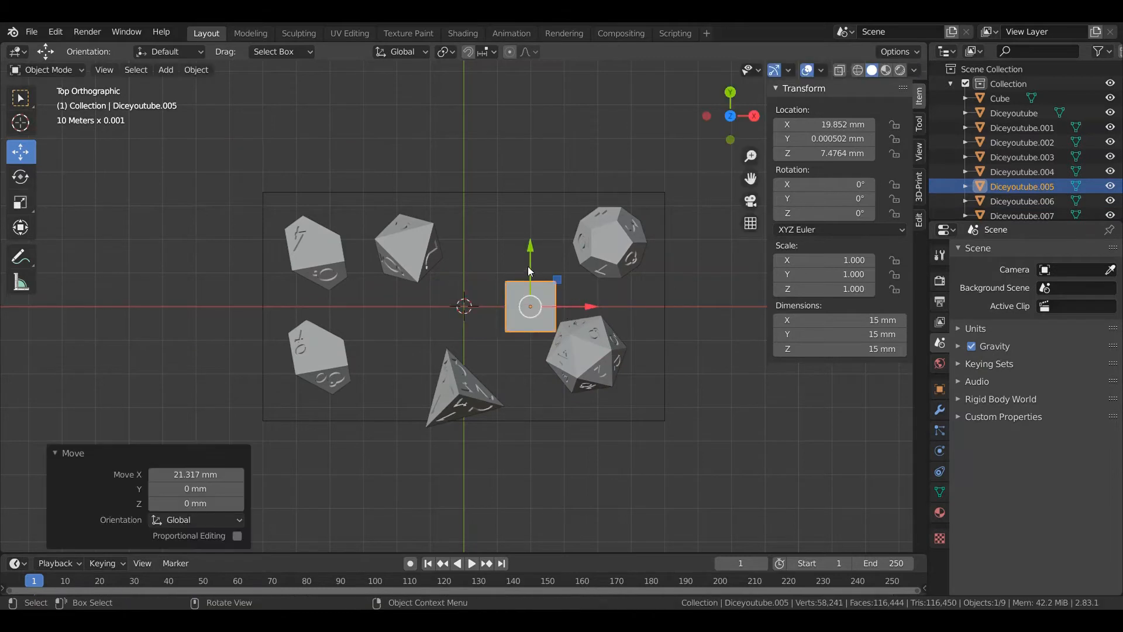
drag(530, 258, 525, 223)
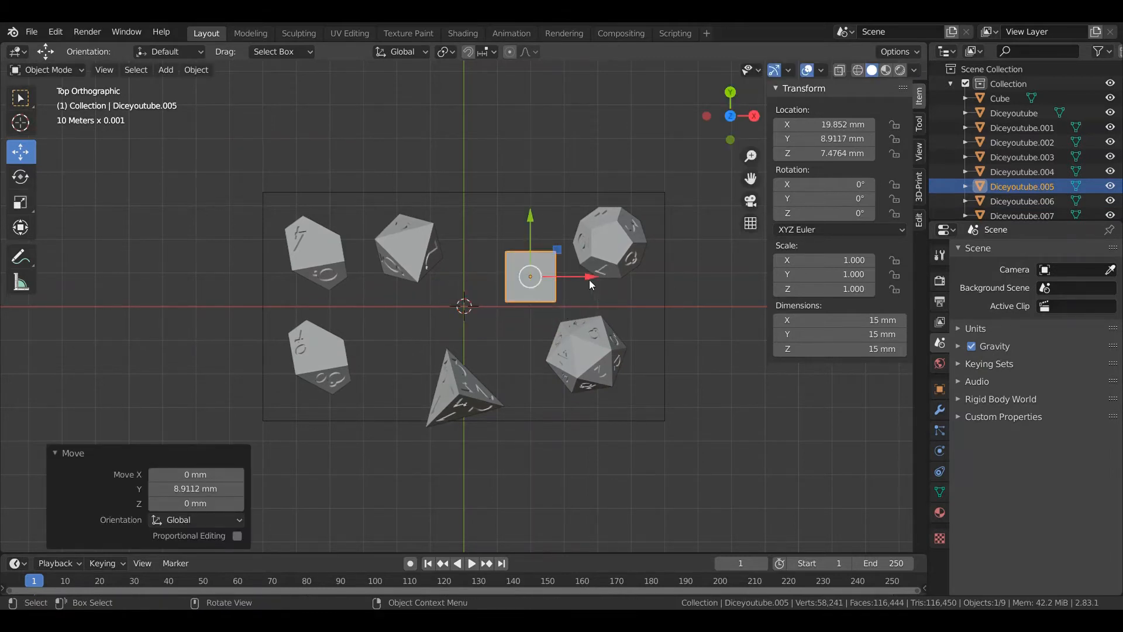
drag(588, 280, 563, 281)
click(485, 379)
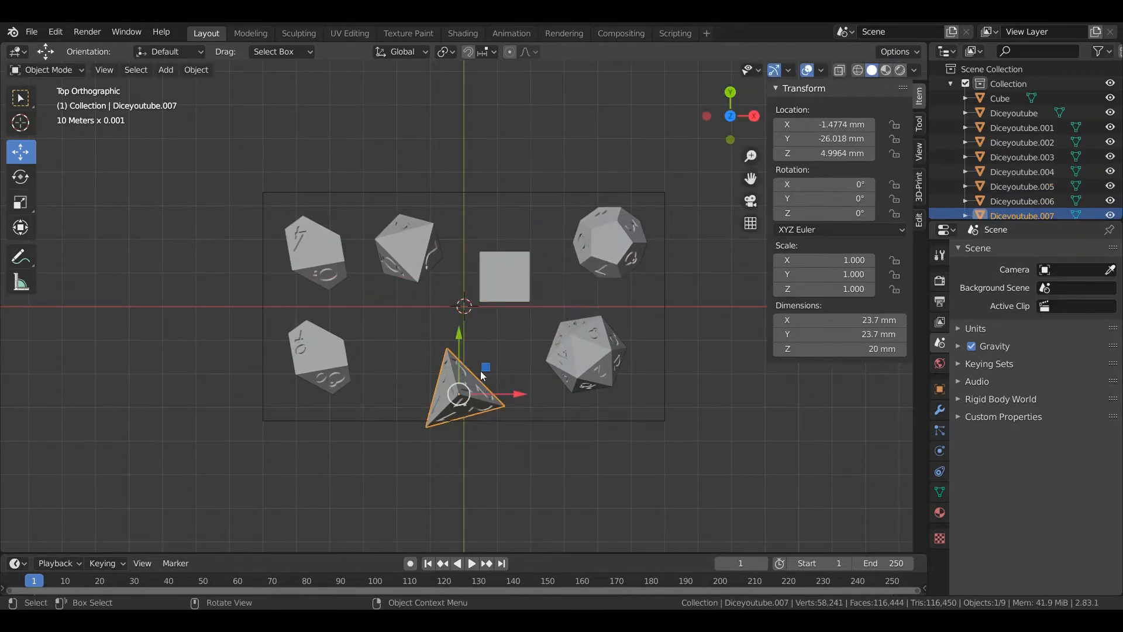
drag(461, 339, 460, 308)
Turn the d4 upside down by setting its Y rotation to 180° and apply the rotation
key(KP_1)
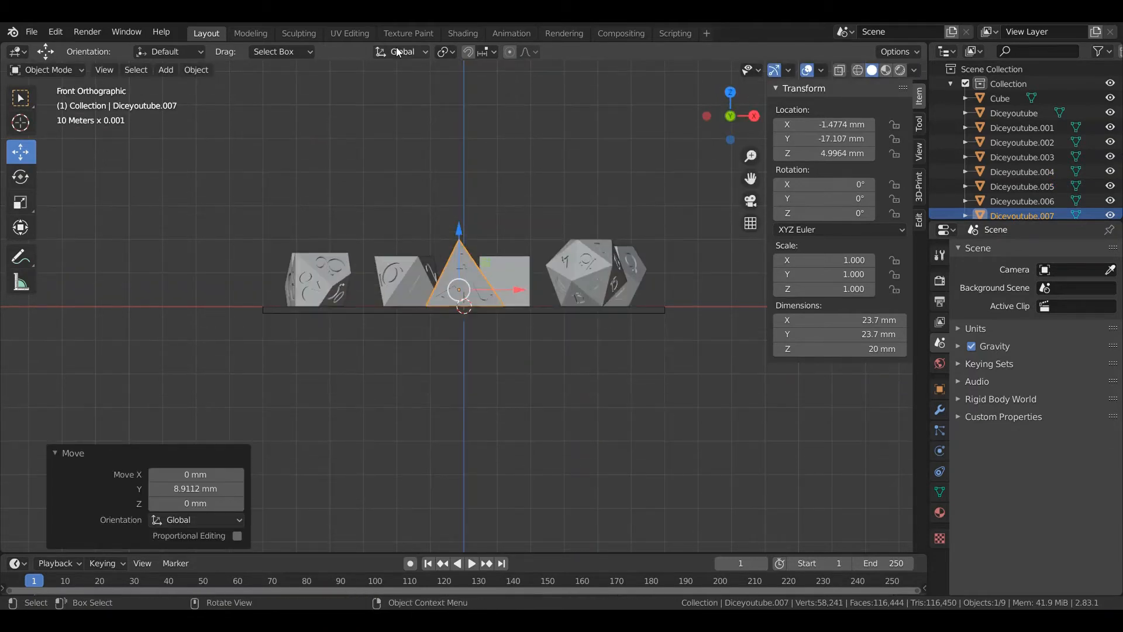
click(26, 175)
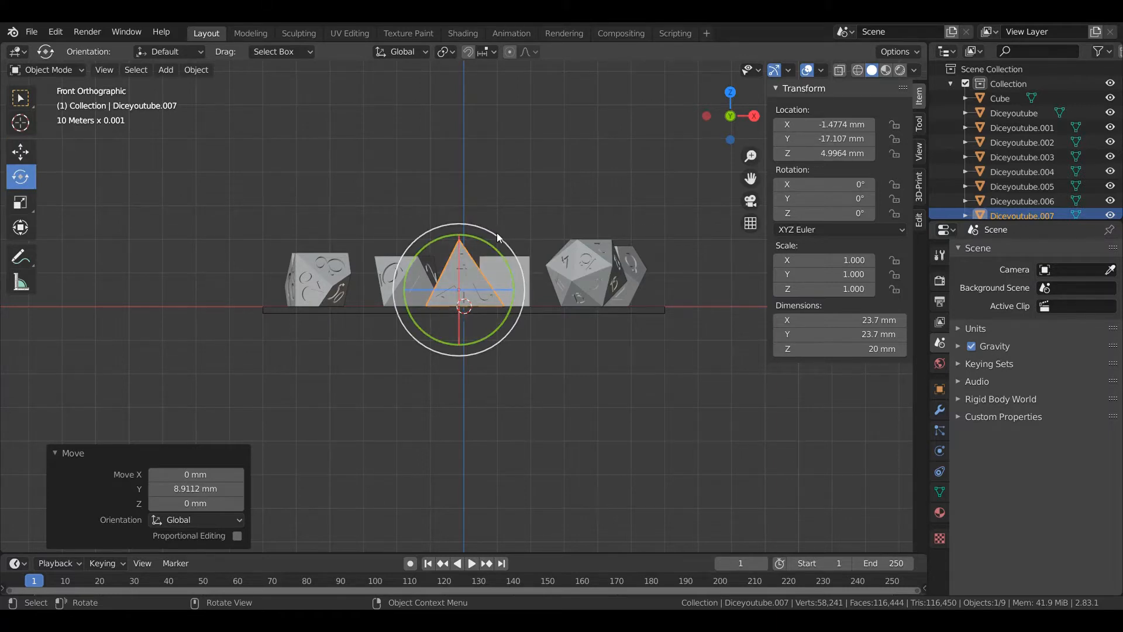
click(837, 198)
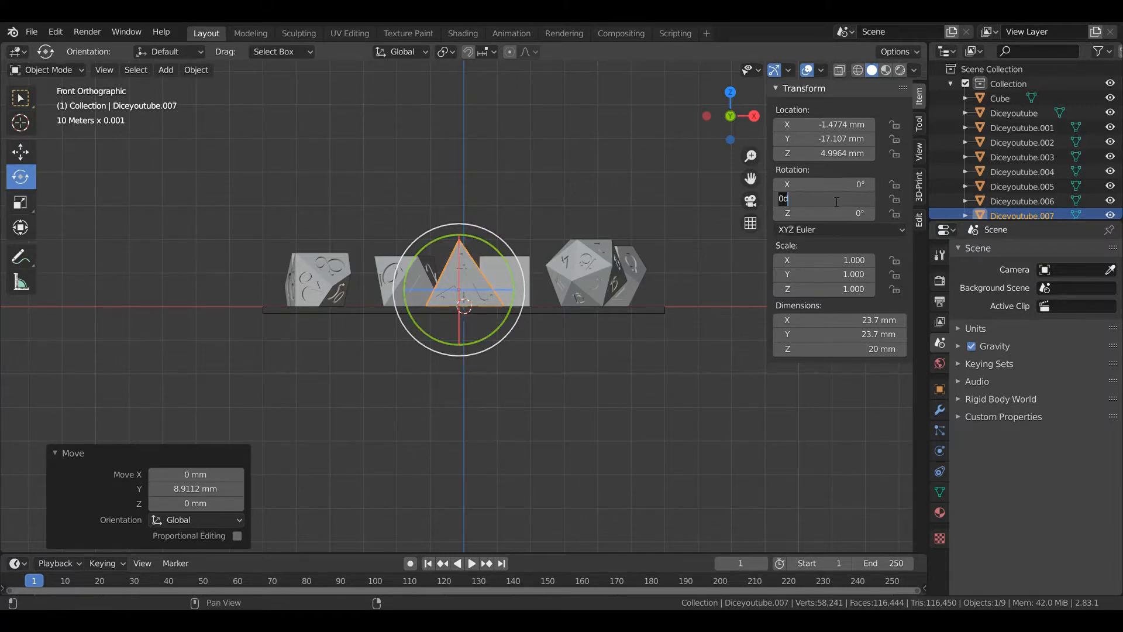
key(BackSpace)
key(BackSpace)
text(180)
key(Return)
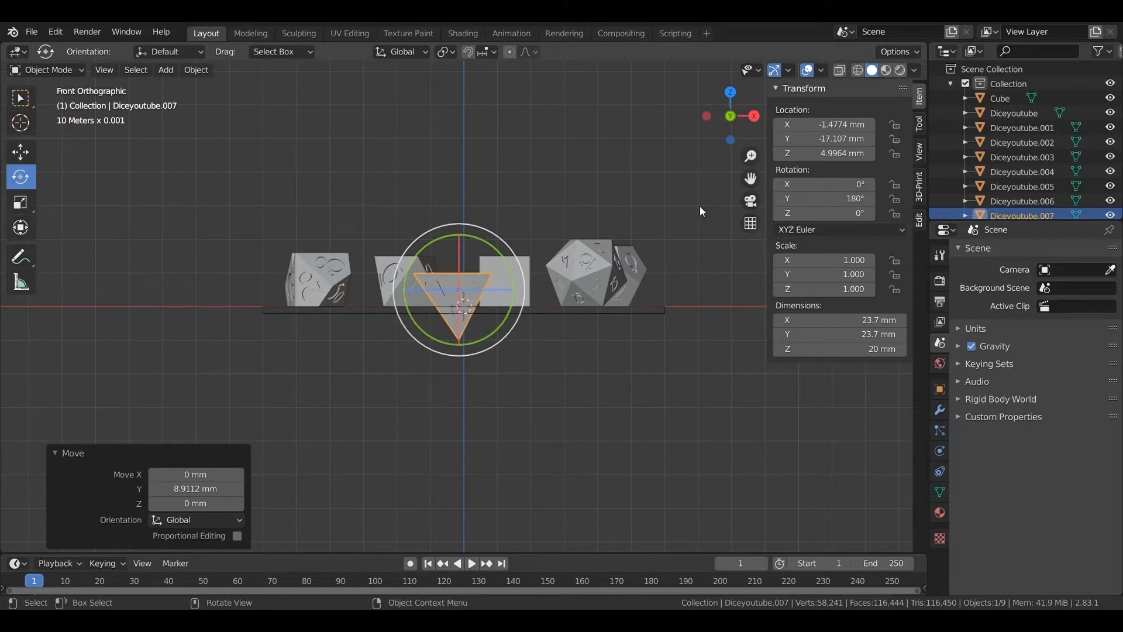
key(ctrl+a)
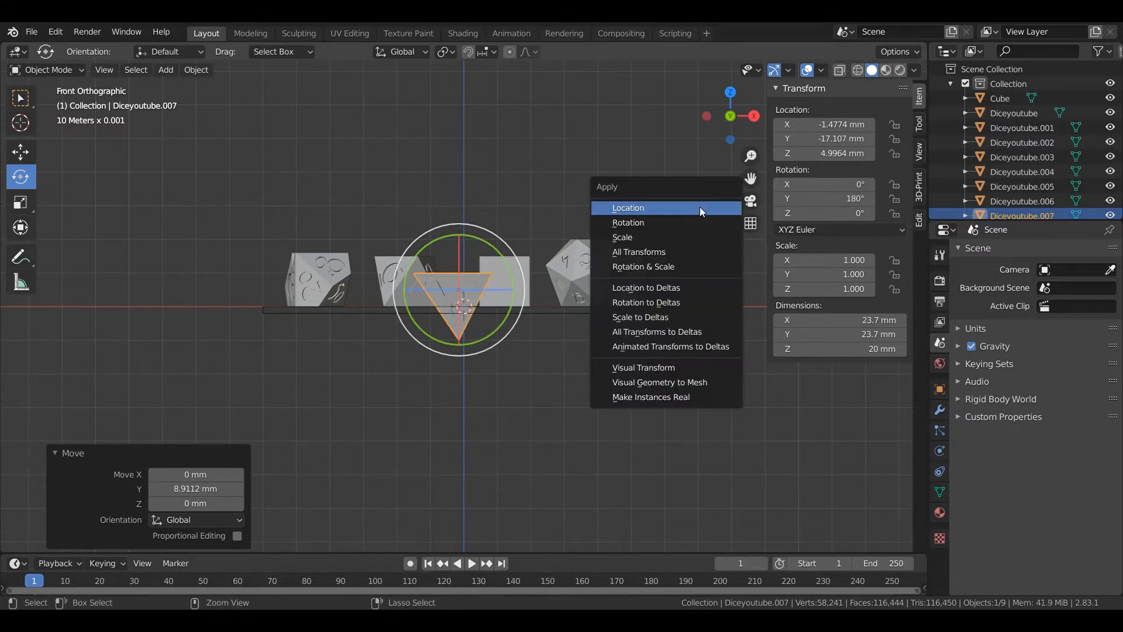
click(673, 220)
Tilt the front d10 onto its point by rotating it about 38° around Y and slightly around X
click(318, 287)
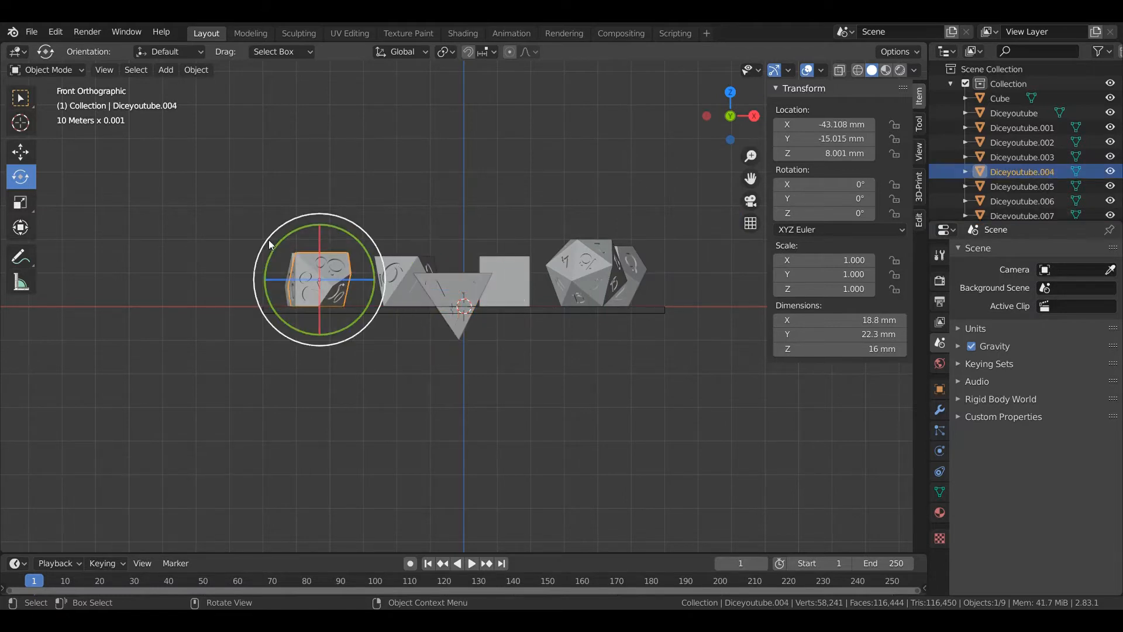
drag(279, 243, 305, 197)
click(707, 116)
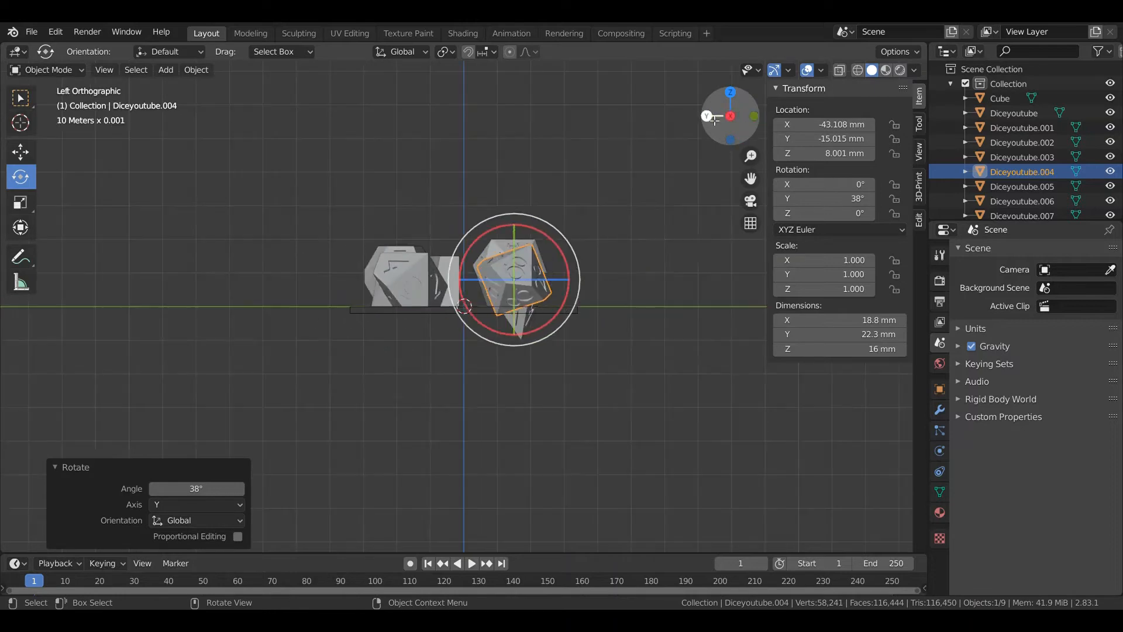
drag(566, 261, 560, 232)
Tilt the rear d10 onto its point by rotating it about 48.7° around Y and slightly around X
click(416, 286)
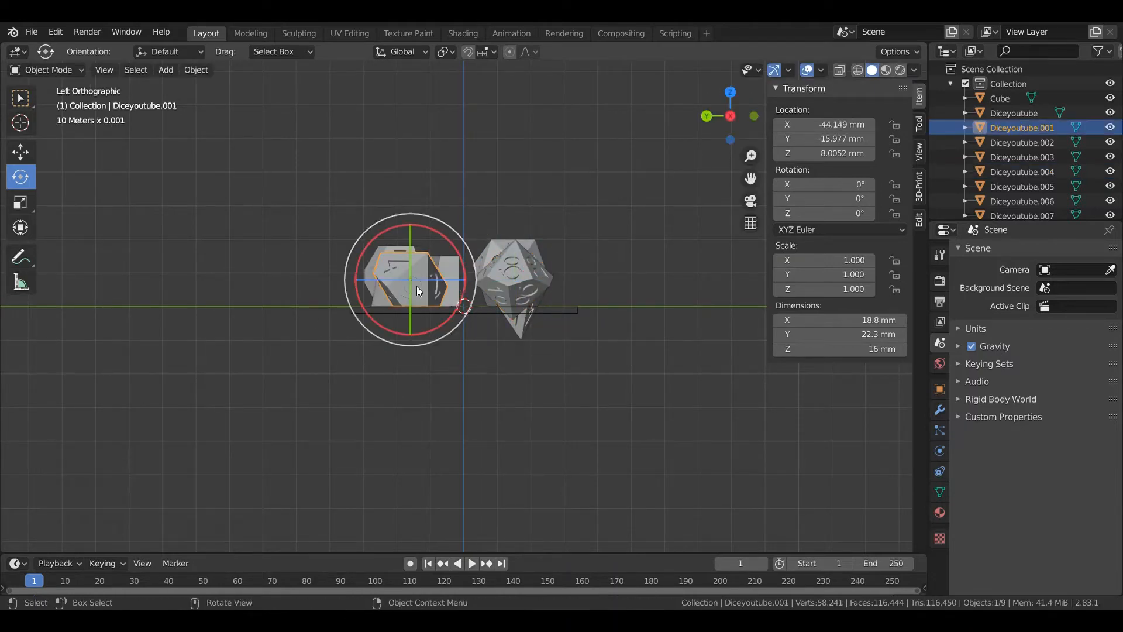
drag(410, 311, 466, 352)
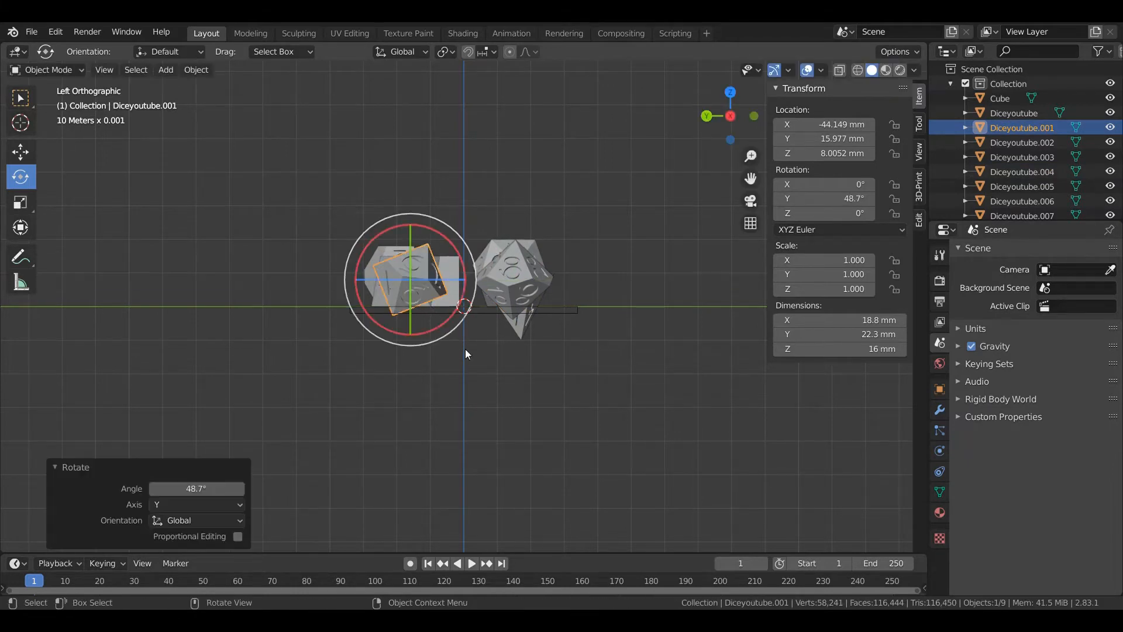
drag(451, 241, 440, 204)
Tilt the d8 onto a point by rotating it about -44.8° around Y and adjusting it around X
middle_drag(315, 329, 419, 342)
click(515, 286)
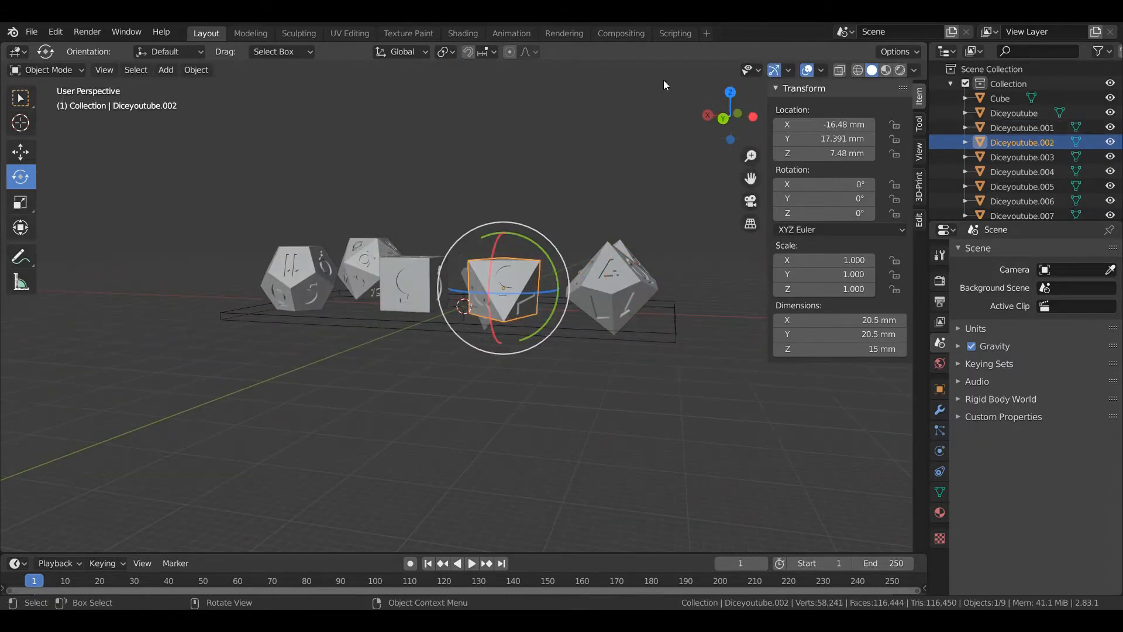
click(724, 118)
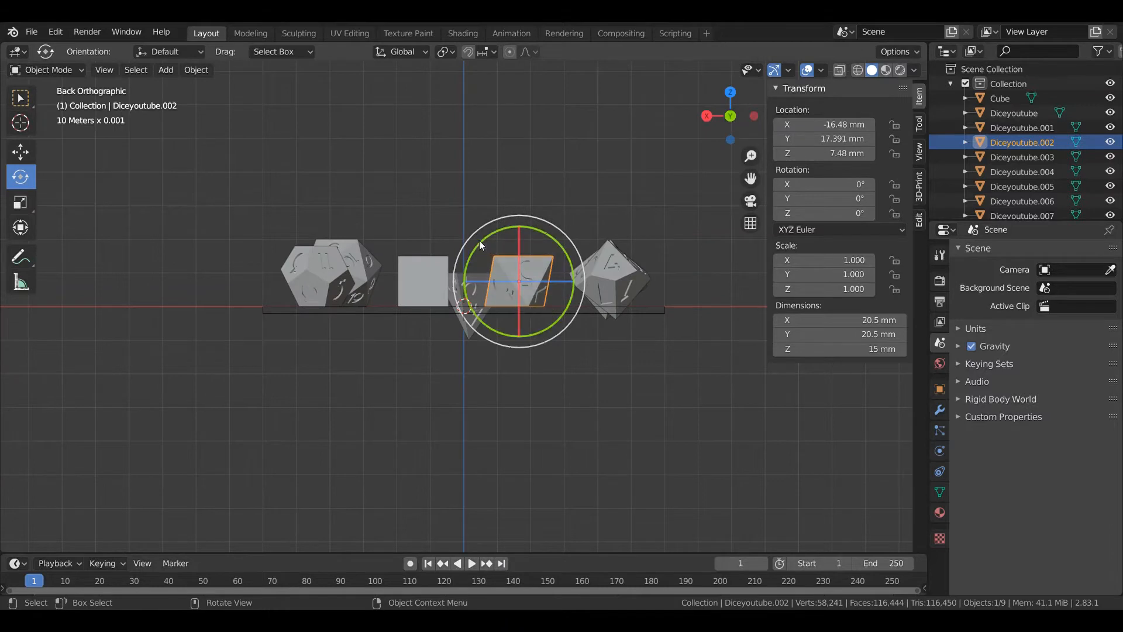
drag(479, 240, 523, 177)
drag(518, 319, 497, 309)
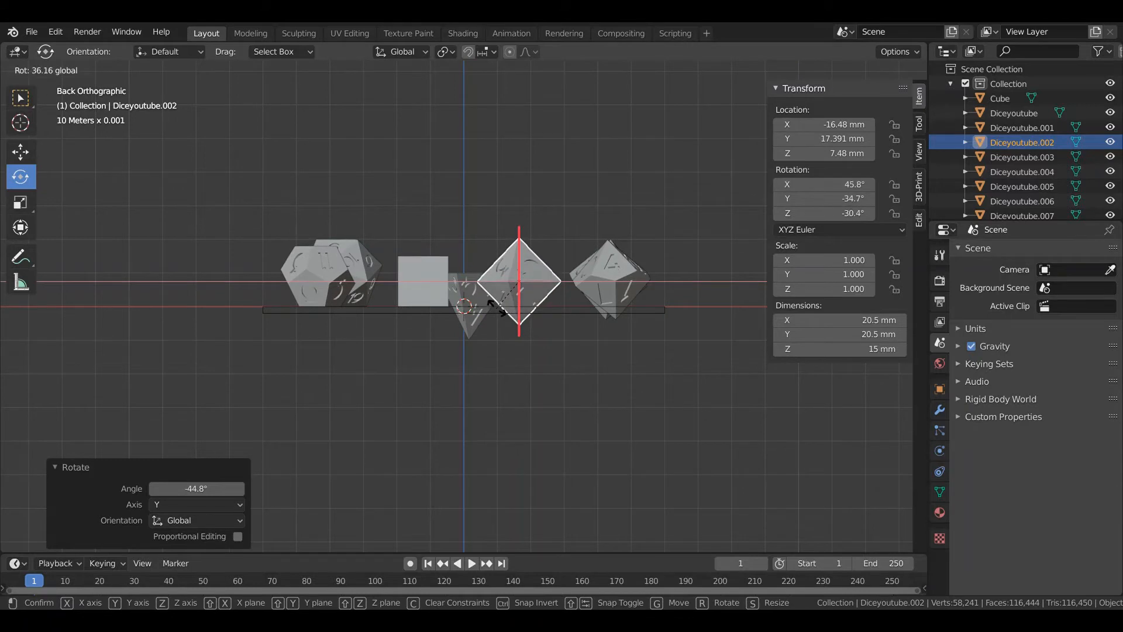
right_click(491, 305)
Tilt the d6 onto an edge by rotating it about -44.8° around Y
click(421, 278)
drag(377, 253, 413, 232)
middle_drag(416, 372, 497, 357)
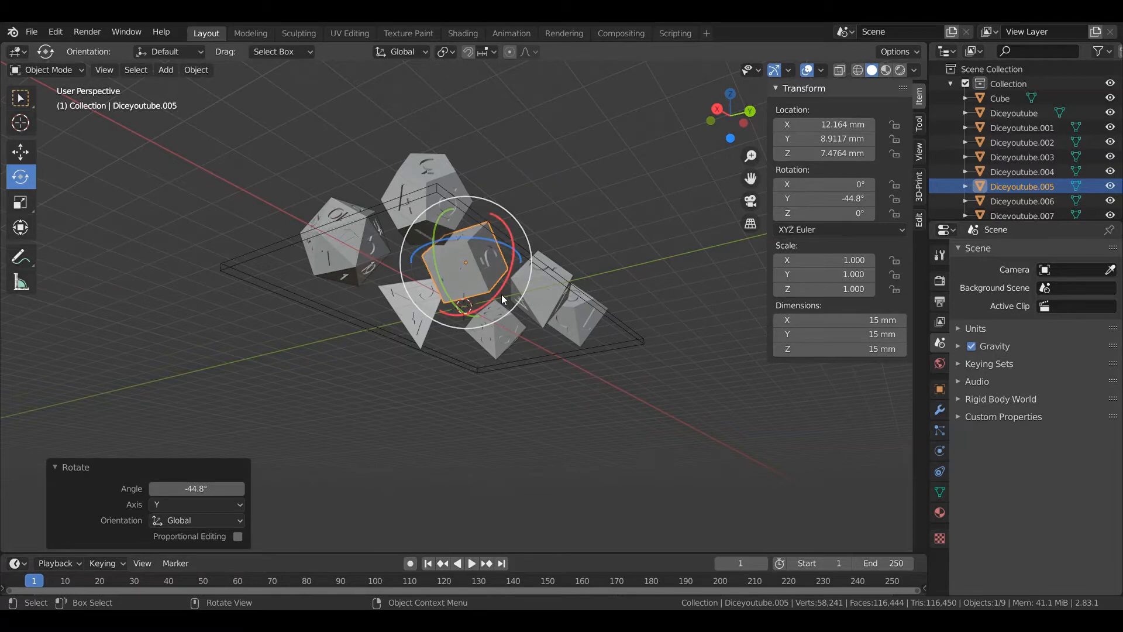
mouse_move(689, 413)
middle_down()
mouse_move(579, 429)
mouse_move(607, 465)
mouse_move(666, 448)
mouse_move(673, 424)
middle_up()
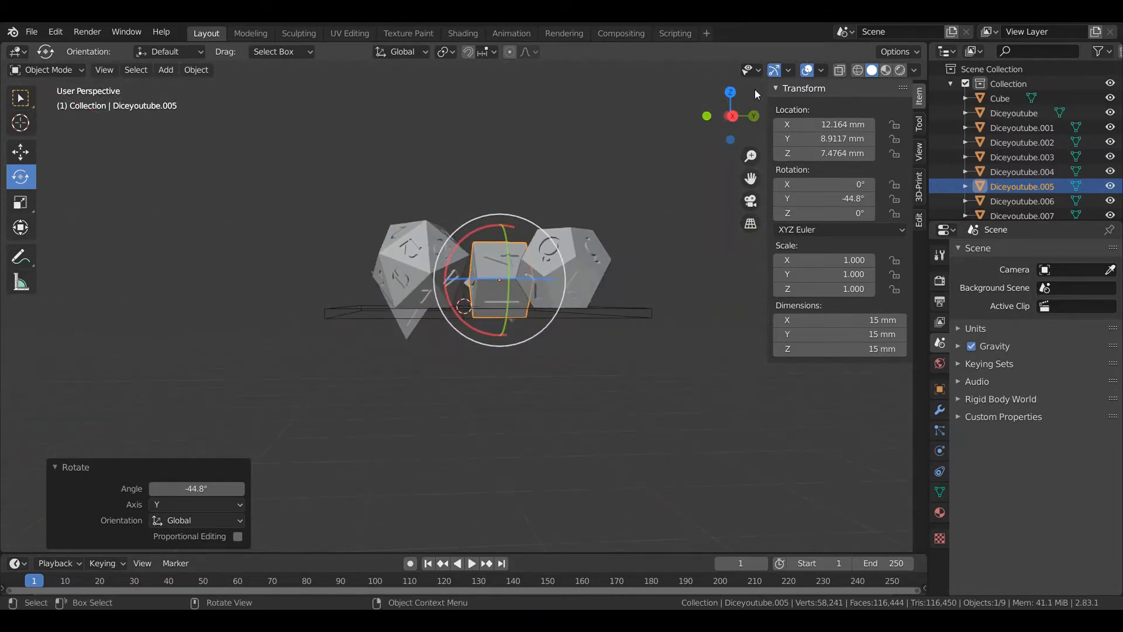
click(732, 116)
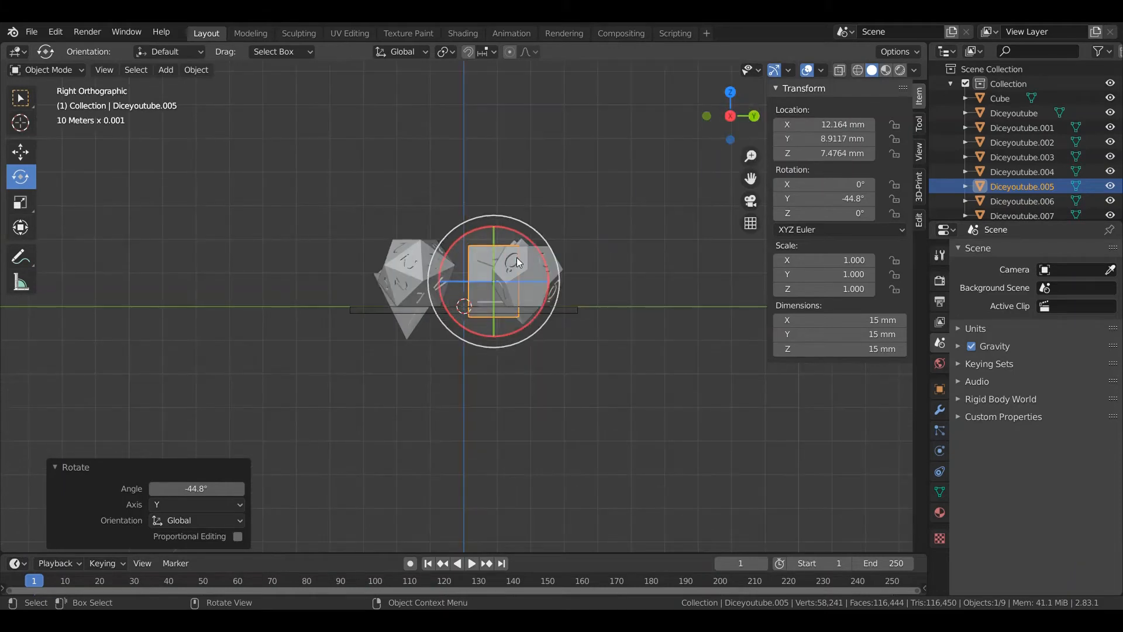
Tilt the d12 onto a point by rotating it about -38° around X and about -11.1° around Y
click(549, 275)
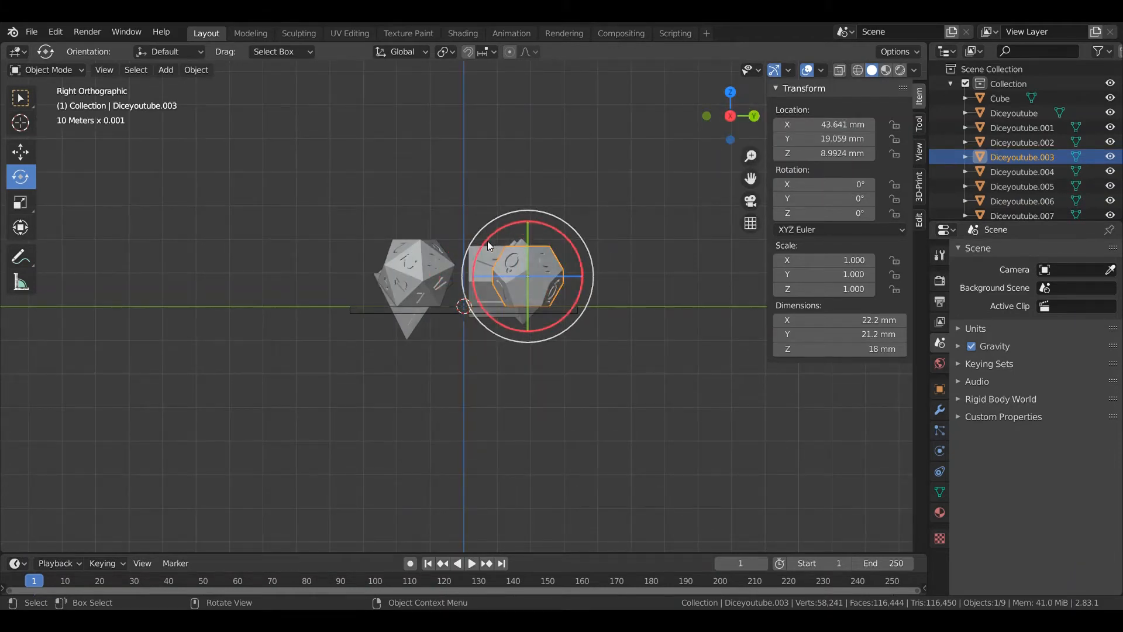
drag(487, 242, 526, 206)
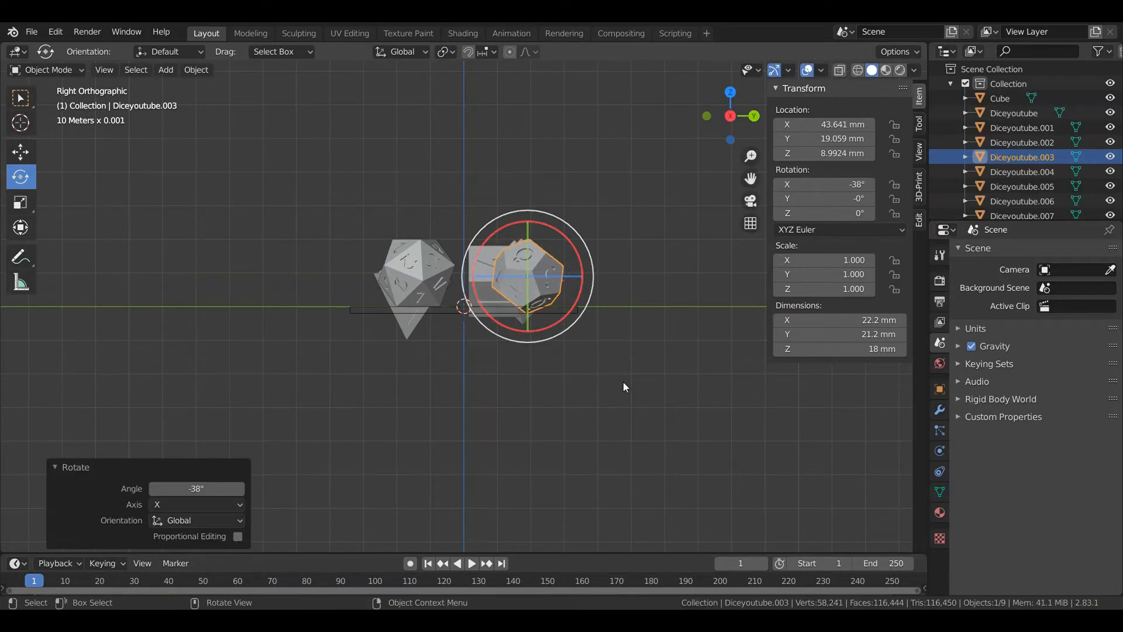
middle_drag(623, 381, 503, 381)
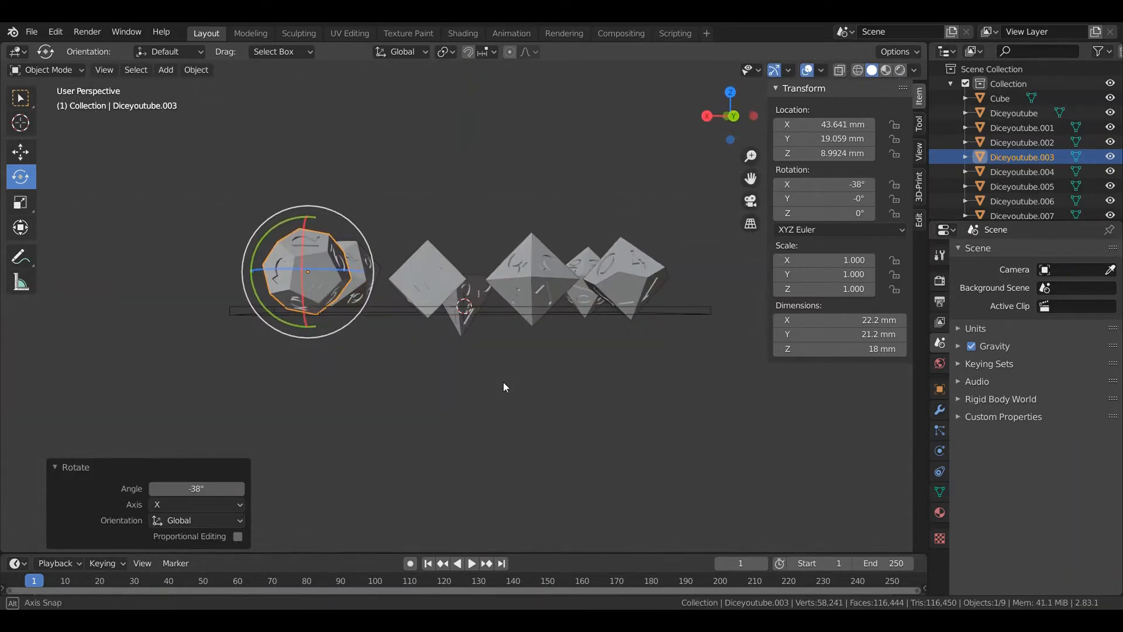
click(734, 117)
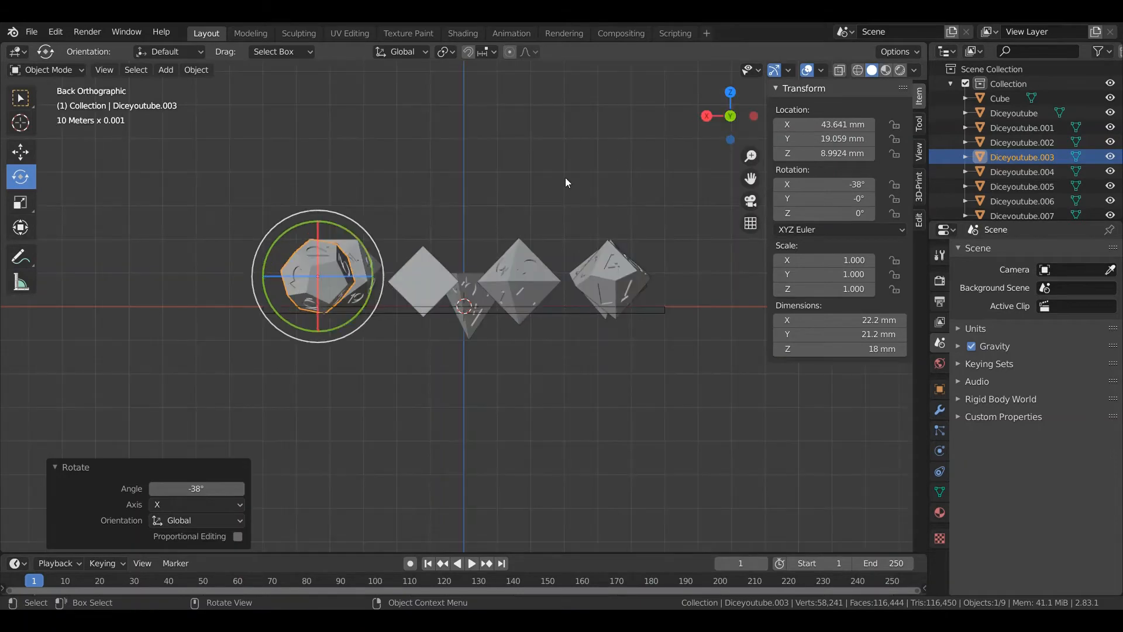
mouse_move(271, 251)
mouse_down()
mouse_move(263, 241)
mouse_move(283, 255)
mouse_up()
middle_drag(283, 255, 579, 406)
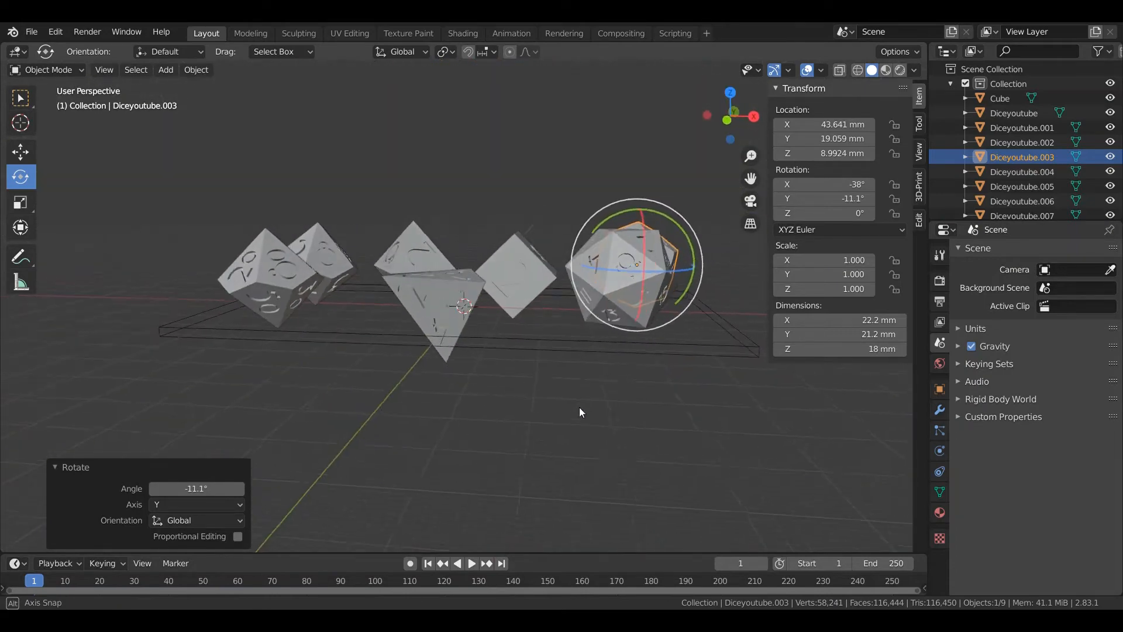
Tilt the d20 onto a point by rotating it about 23.1° around Y, adjusting it around X, and adding about 2.8° around Y
click(629, 286)
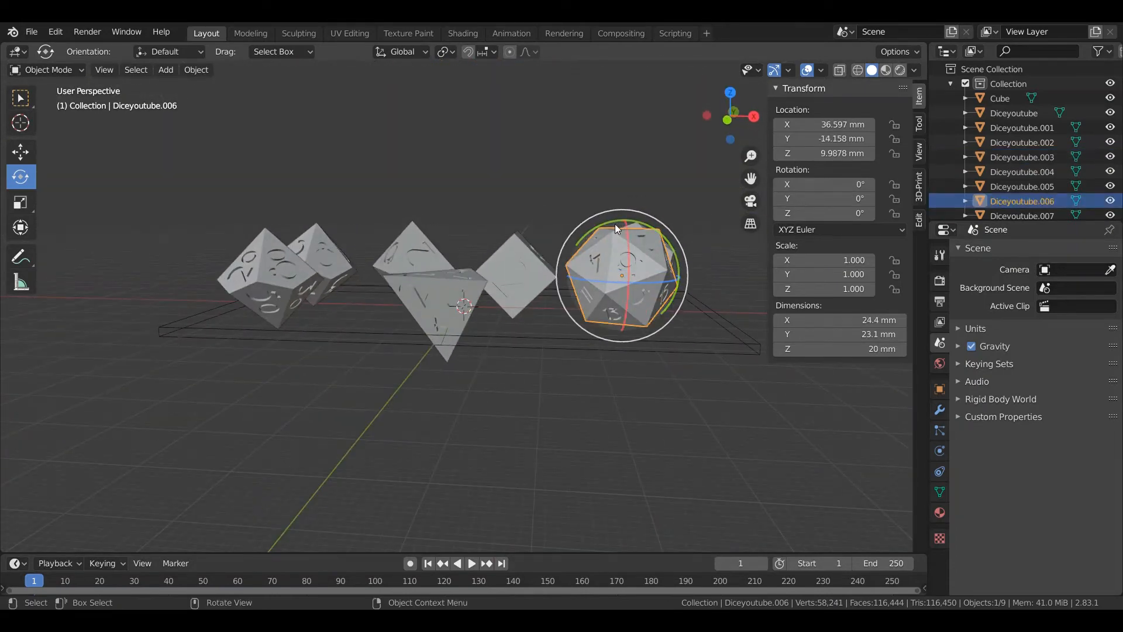
drag(615, 224, 582, 249)
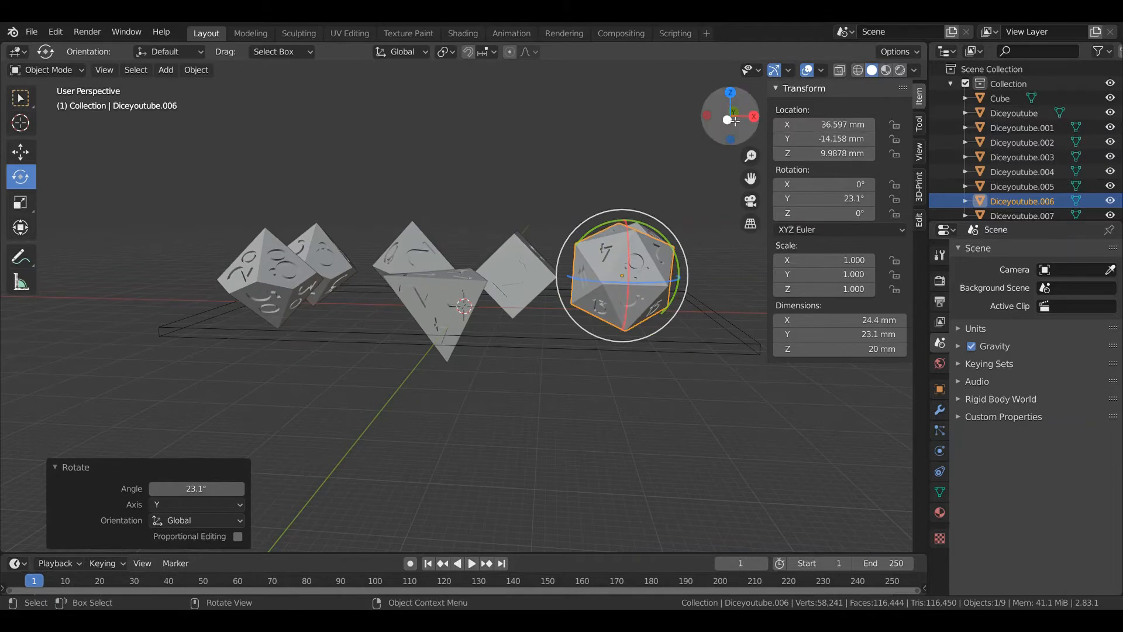
click(729, 120)
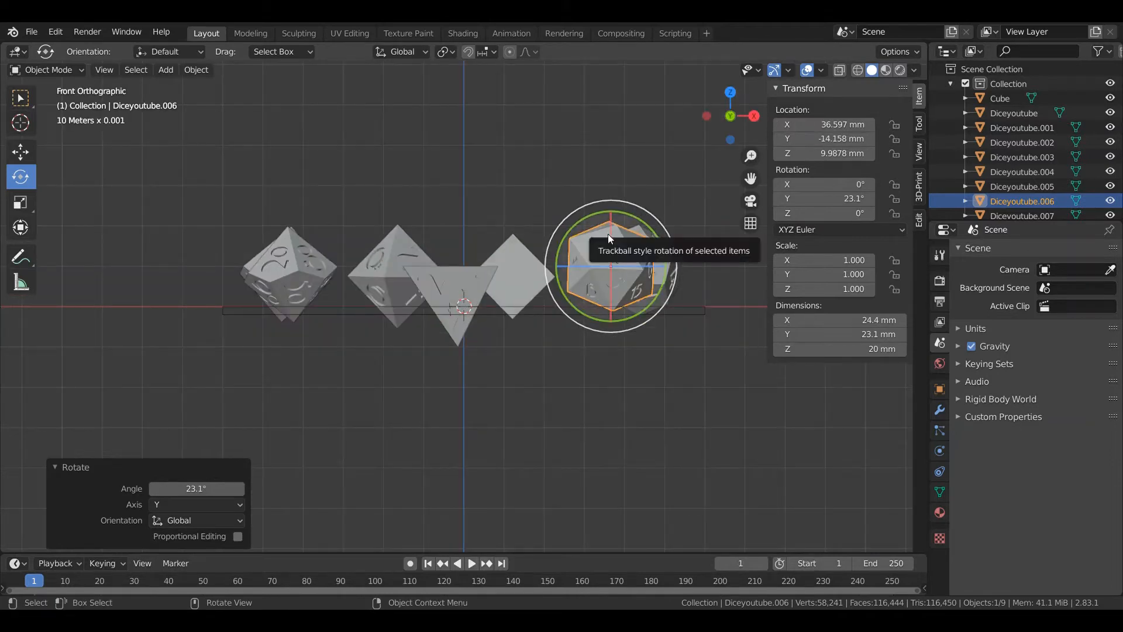
drag(613, 220, 575, 221)
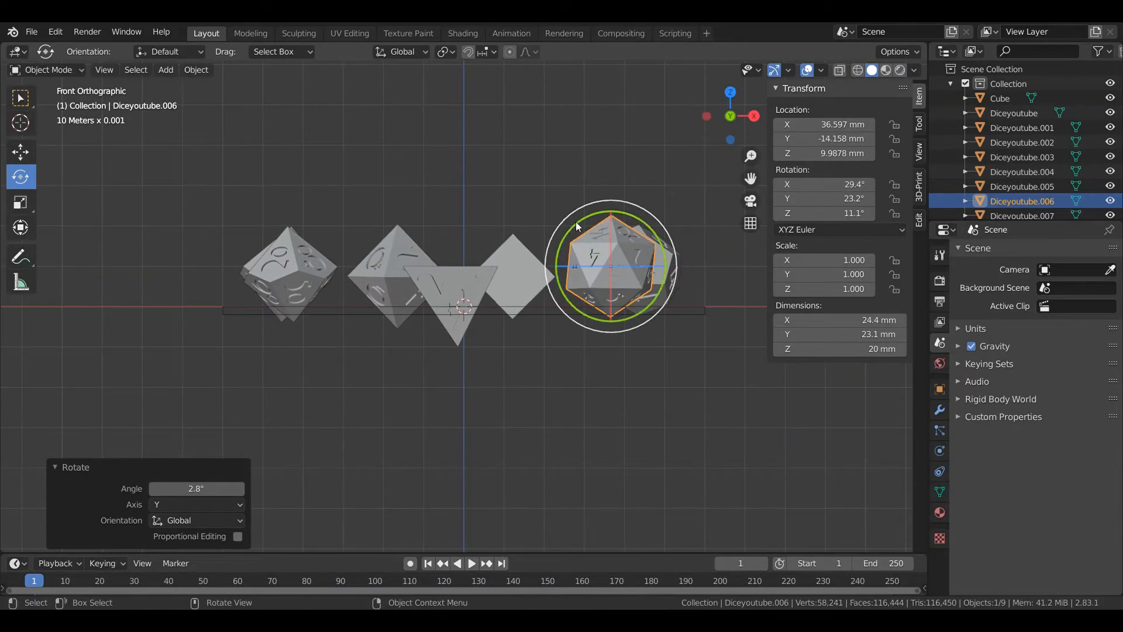
click(148, 206)
Raise both d10s and the d8 until their lowest points rest on the base plate, lifting the d8 about 5.97 mm
click(32, 158)
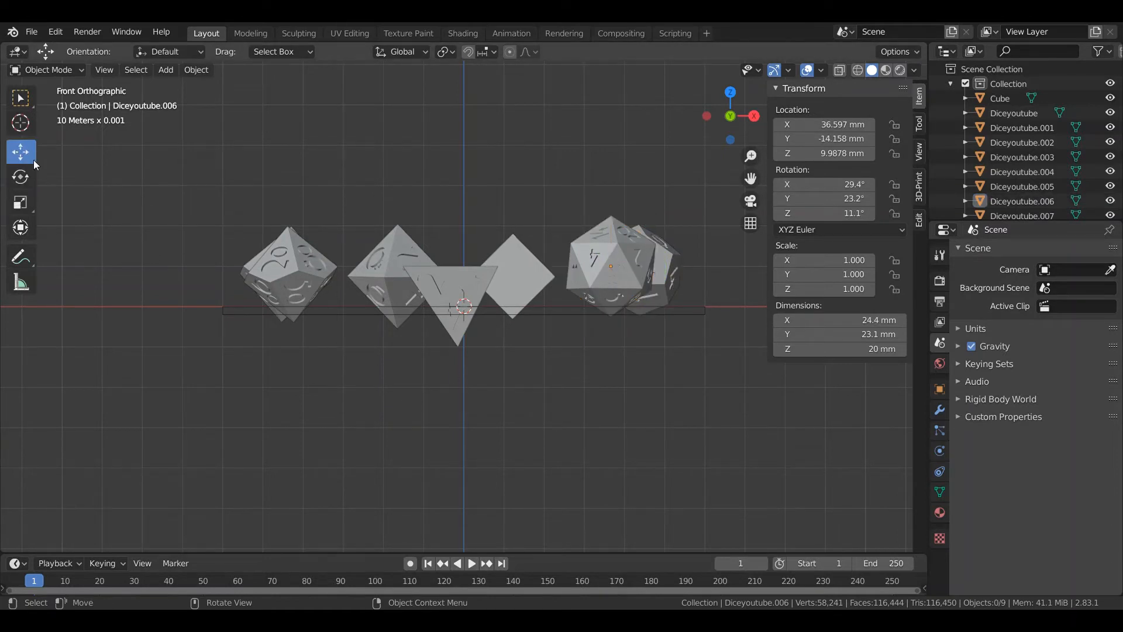
click(289, 283)
mouse_move(290, 213)
mouse_down()
mouse_move(292, 195)
mouse_move(288, 204)
mouse_up()
click(267, 290)
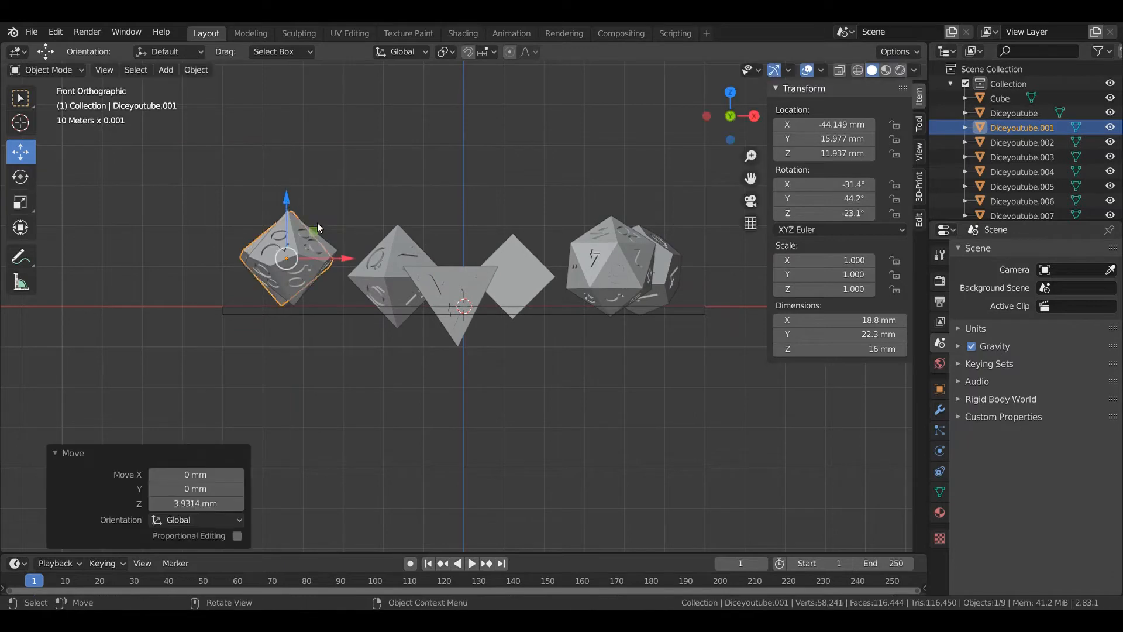
click(395, 253)
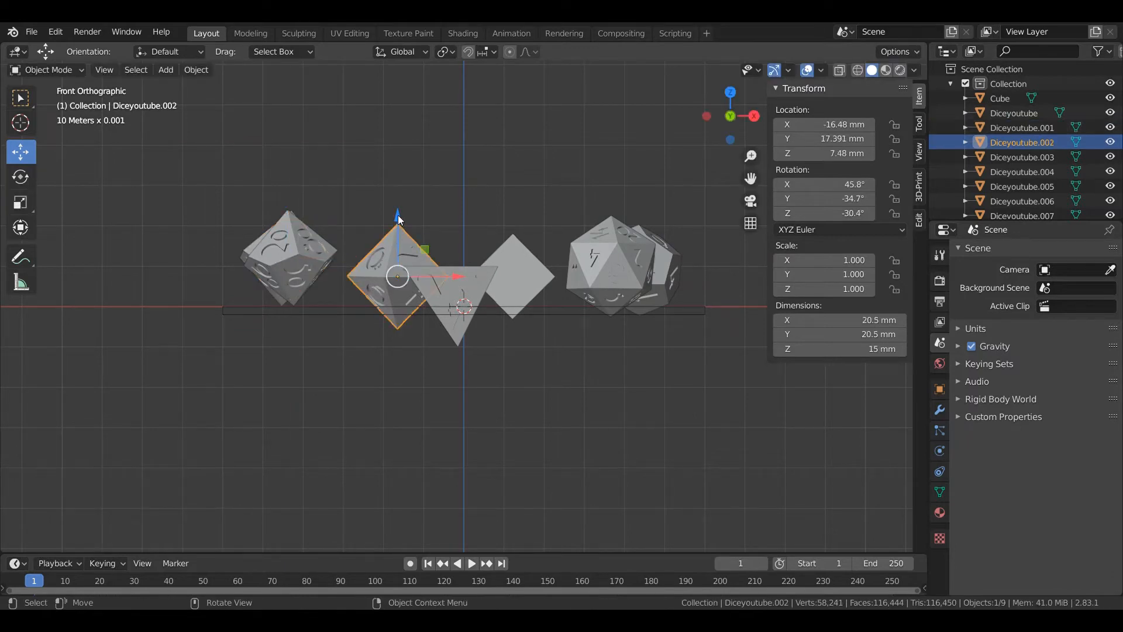
drag(395, 228, 374, 195)
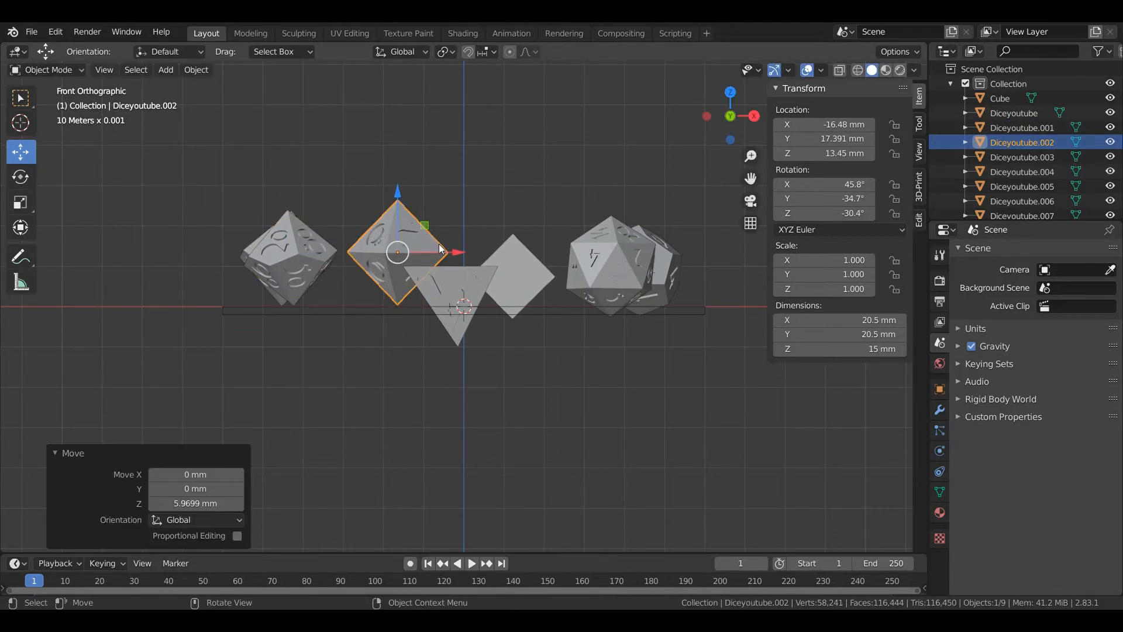
Raise the d4 about 10.05 mm, the d12 about 2.48 mm, and the d6 and d20 until all touch the base plate's surface
click(445, 283)
drag(458, 268, 429, 227)
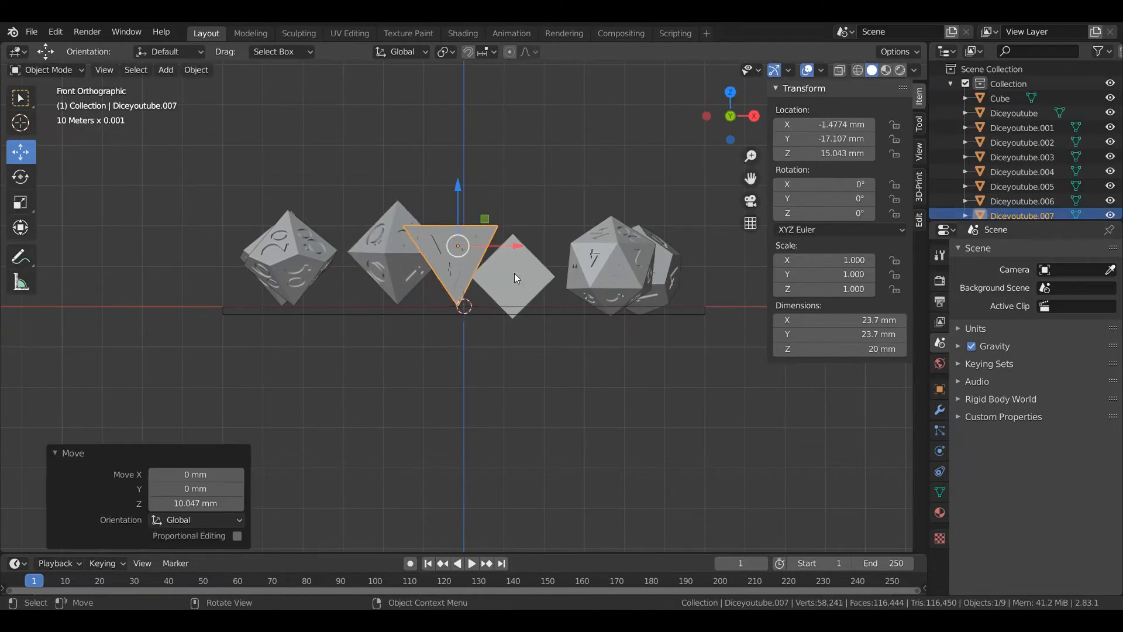
click(512, 266)
drag(513, 227, 499, 216)
click(609, 250)
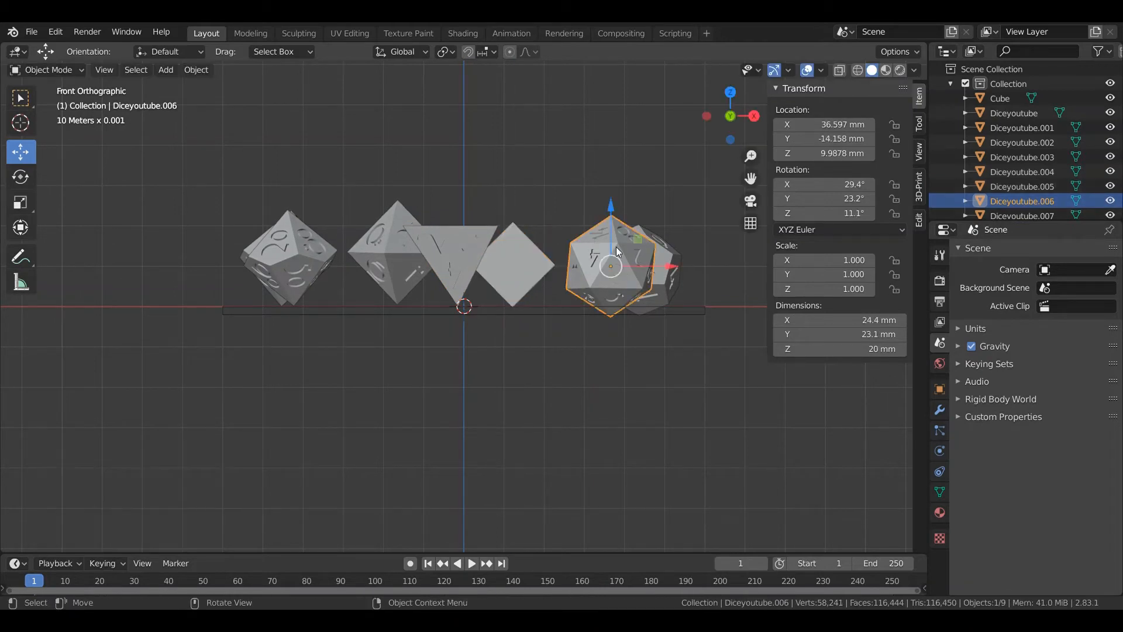
drag(612, 229, 637, 206)
click(665, 289)
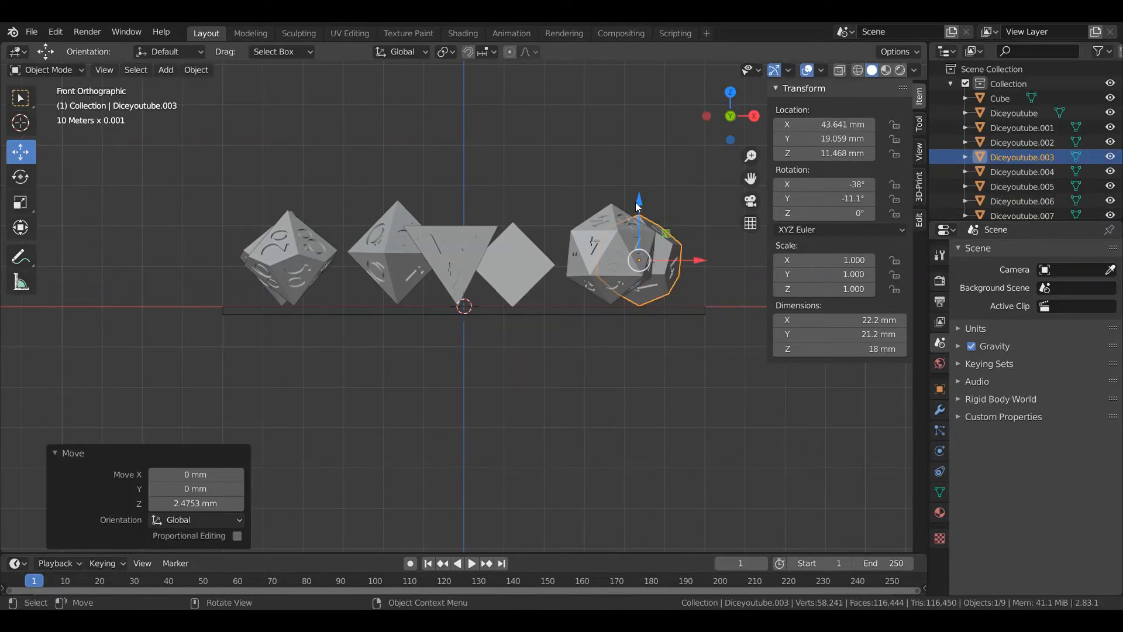
Fine-tune the rear d10's tilt around Y to a rotation of about X -27.5°, Y 36.7°, Z -20.5°
click(279, 298)
click(28, 176)
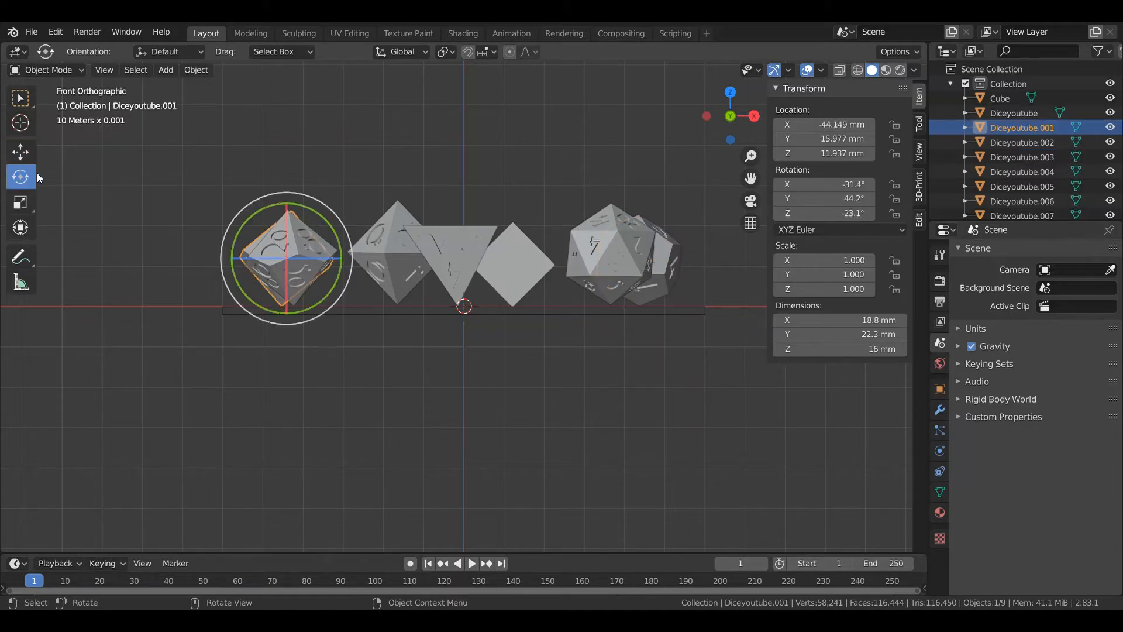
drag(276, 198, 268, 196)
click(480, 324)
Space the middle dice apart along X, moving the d4 about -7.46 mm, the d6 about 5.57 mm and the d8 about 6.4 mm
middle_drag(501, 369, 530, 462)
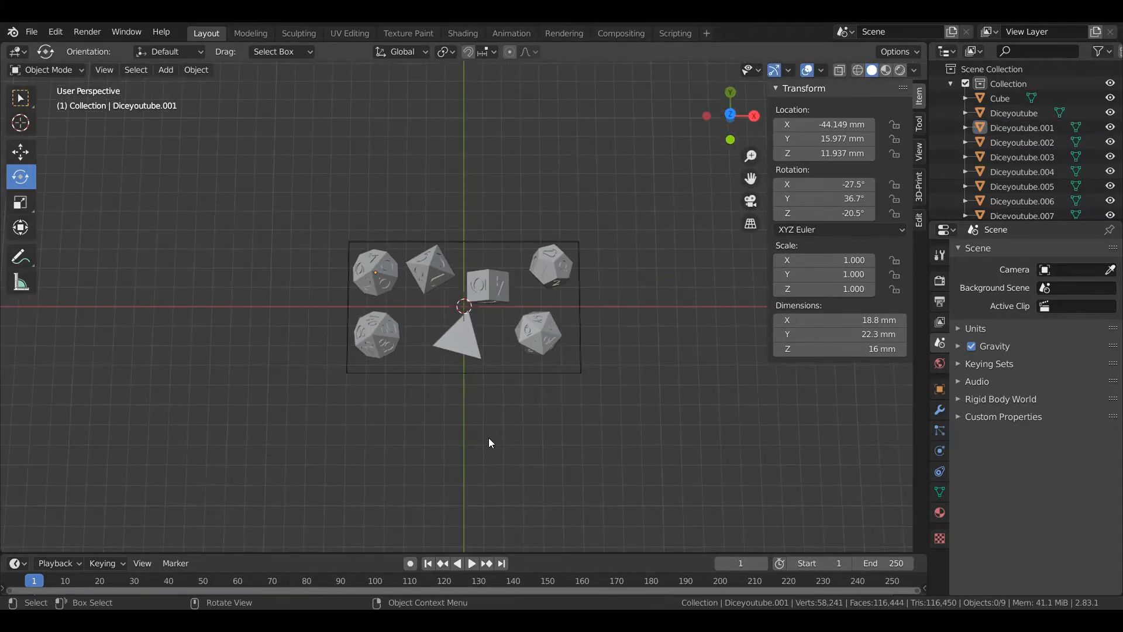
click(444, 348)
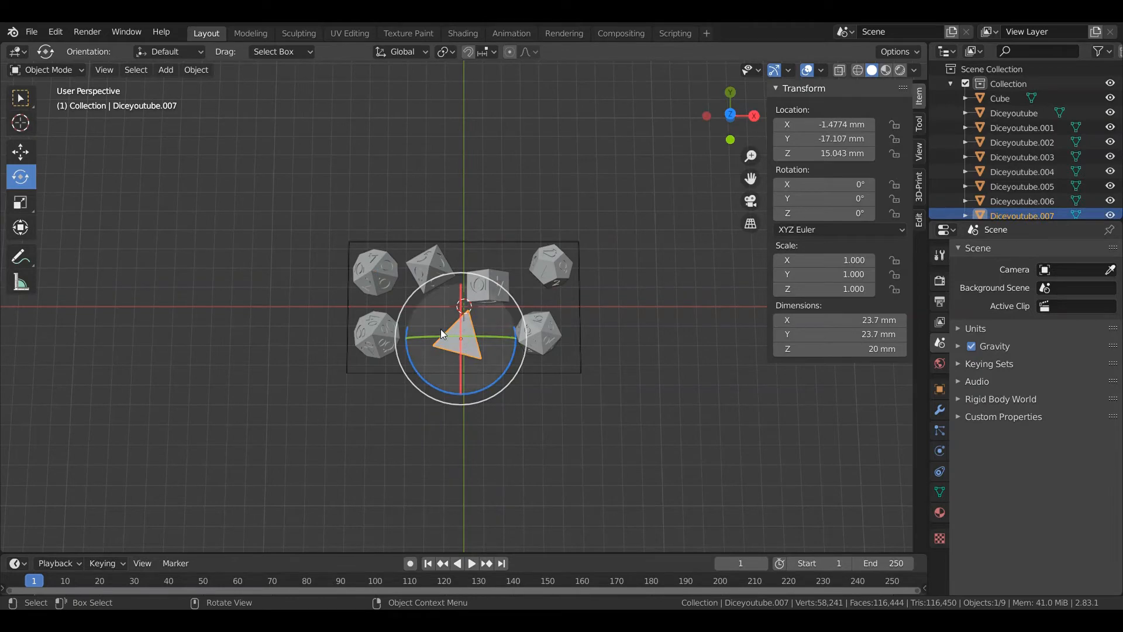
click(21, 151)
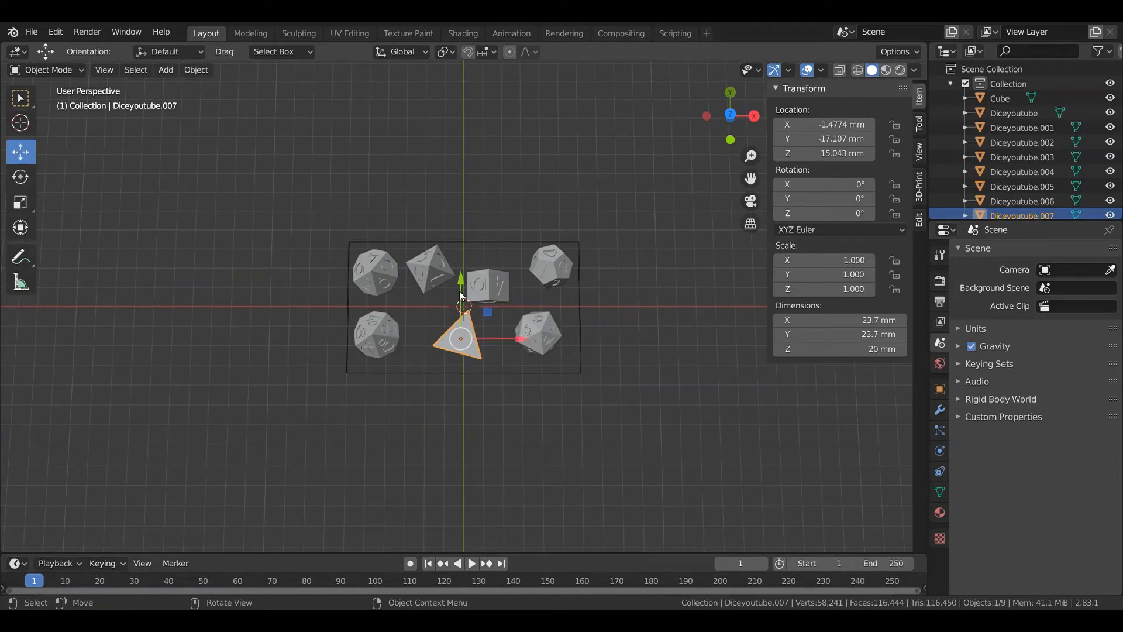
drag(520, 338, 505, 346)
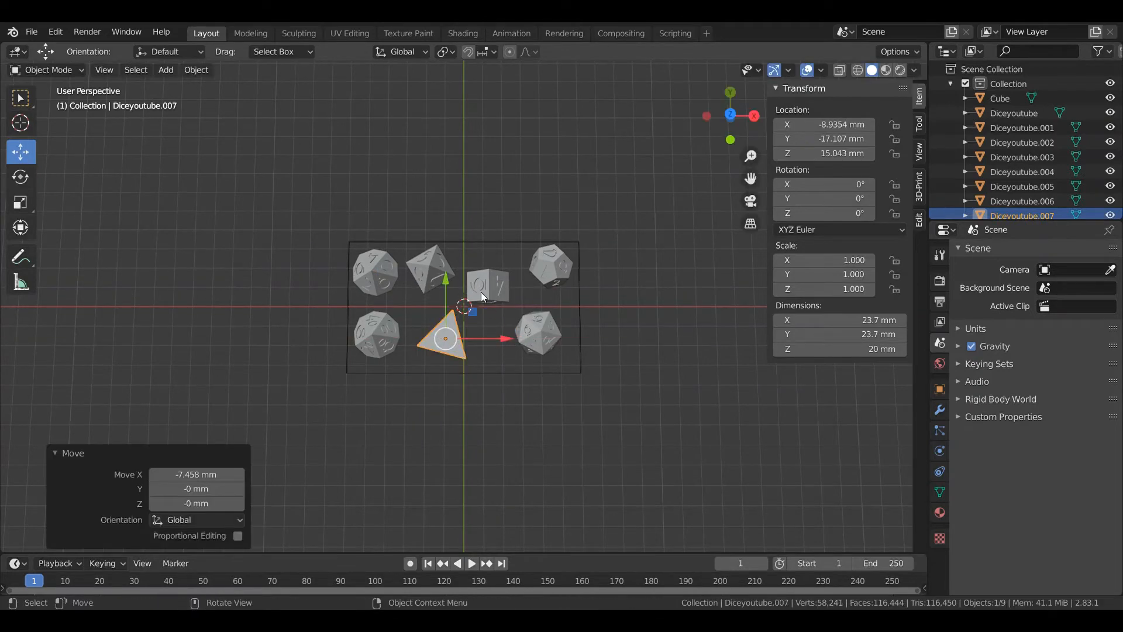
click(501, 292)
drag(528, 289, 540, 289)
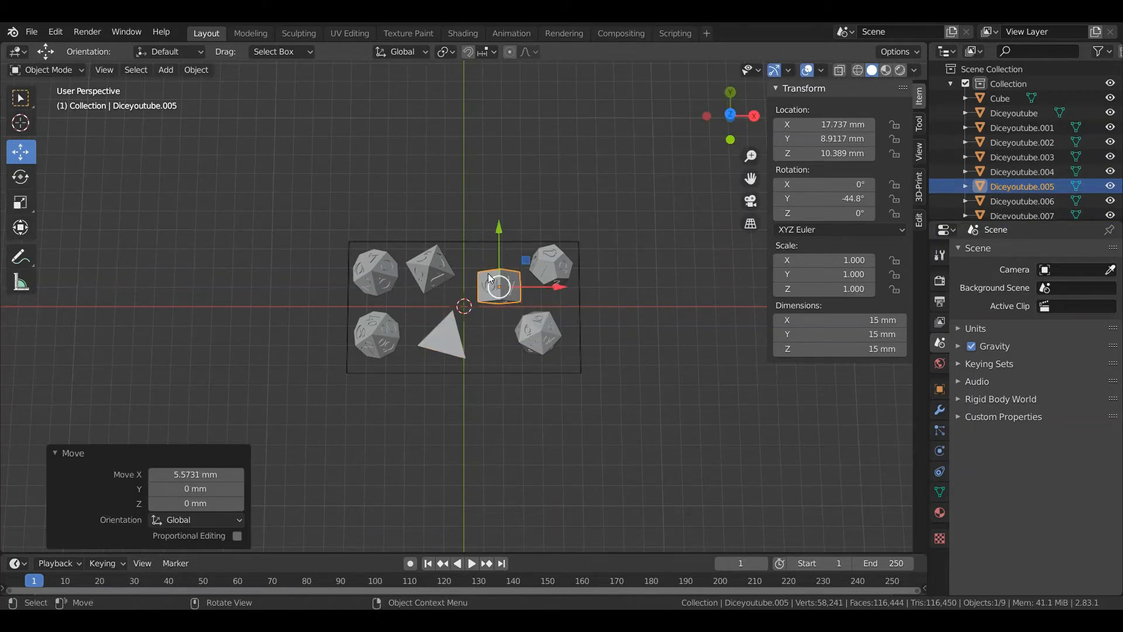
click(446, 272)
drag(454, 271, 466, 271)
click(657, 311)
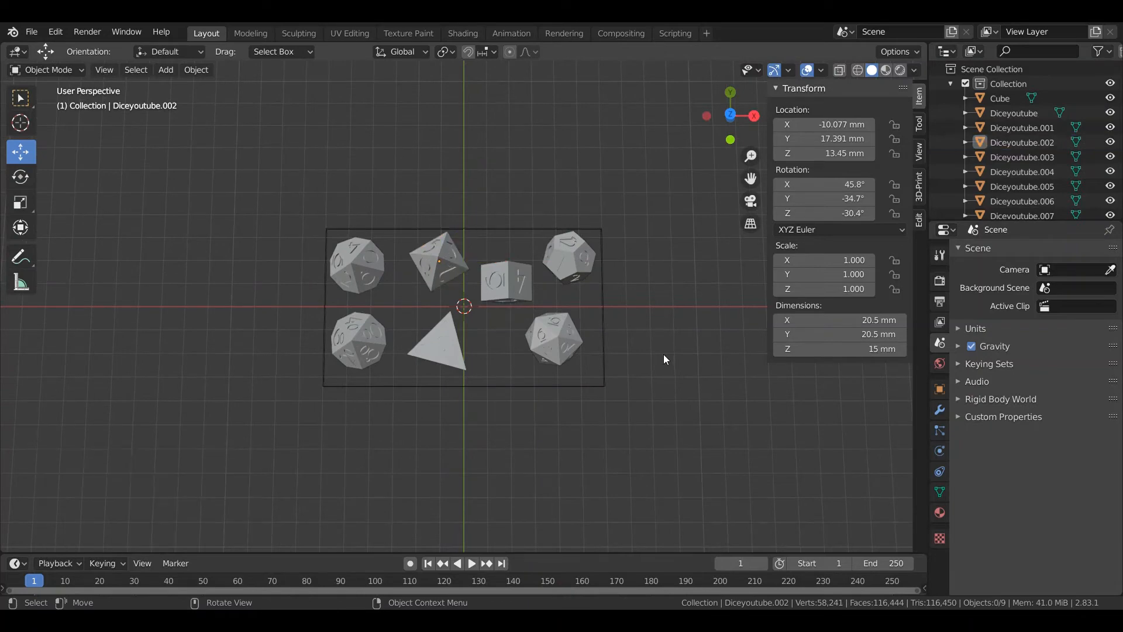
Delete the 120 × 68 mm base plate from beneath the dice
middle_drag(666, 420, 645, 327)
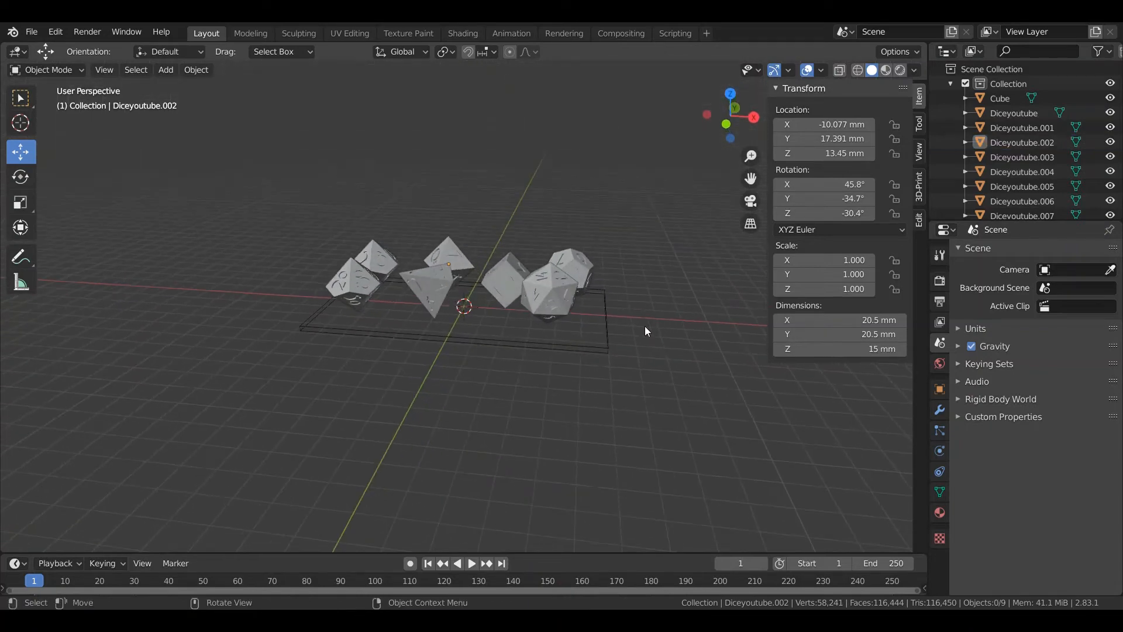
click(546, 344)
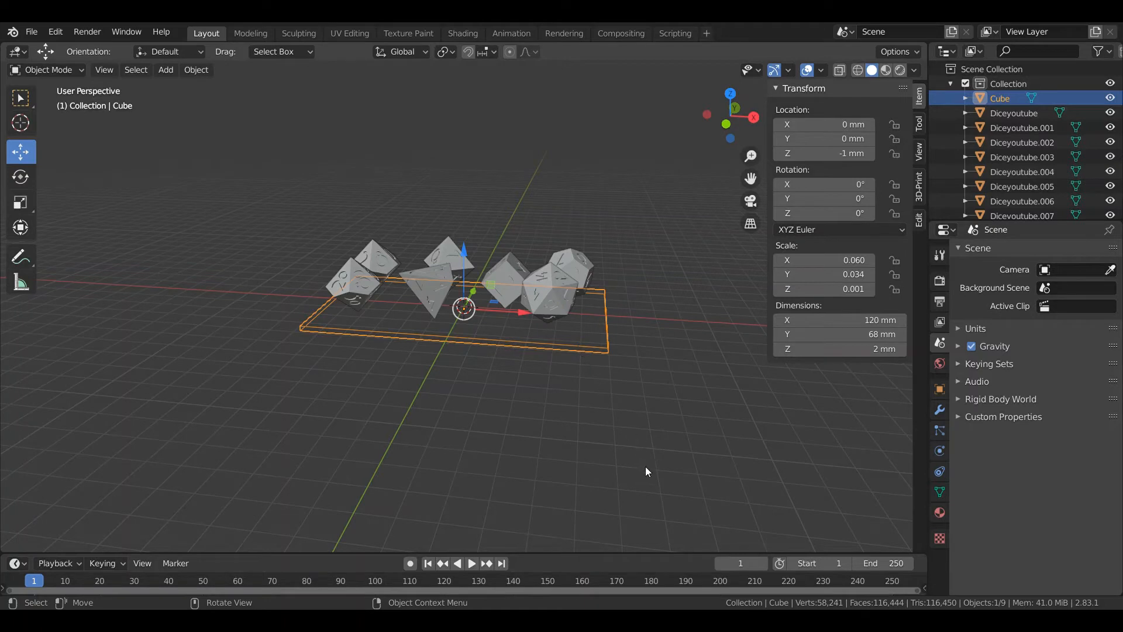
key(Delete)
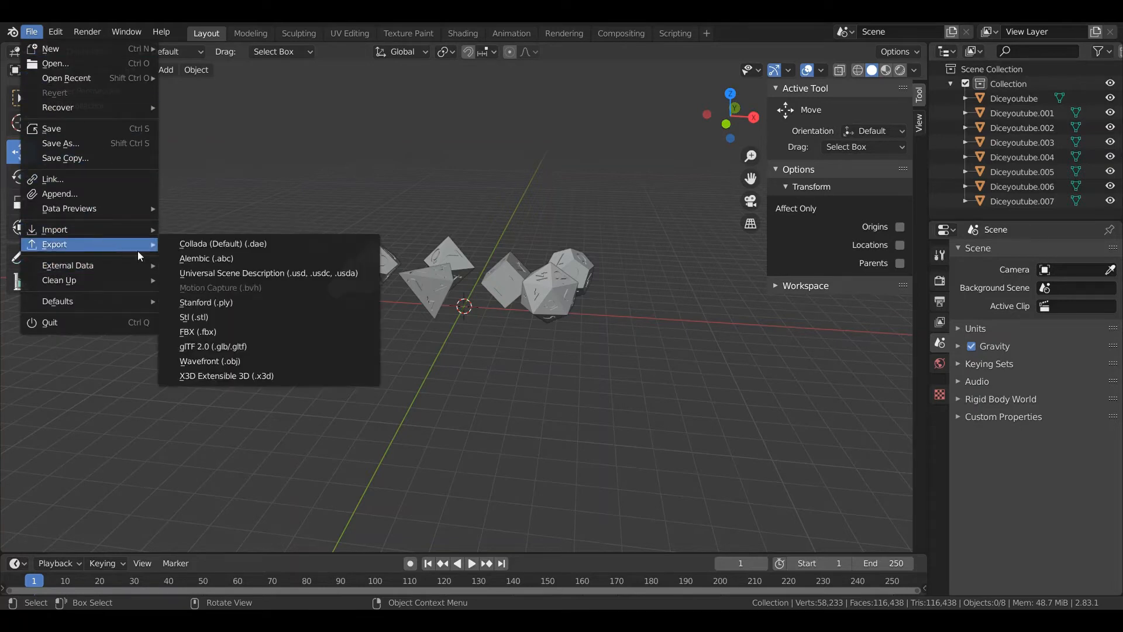
Export the whole dice set as an STL file named youtube dice
mouse_move(125, 244)
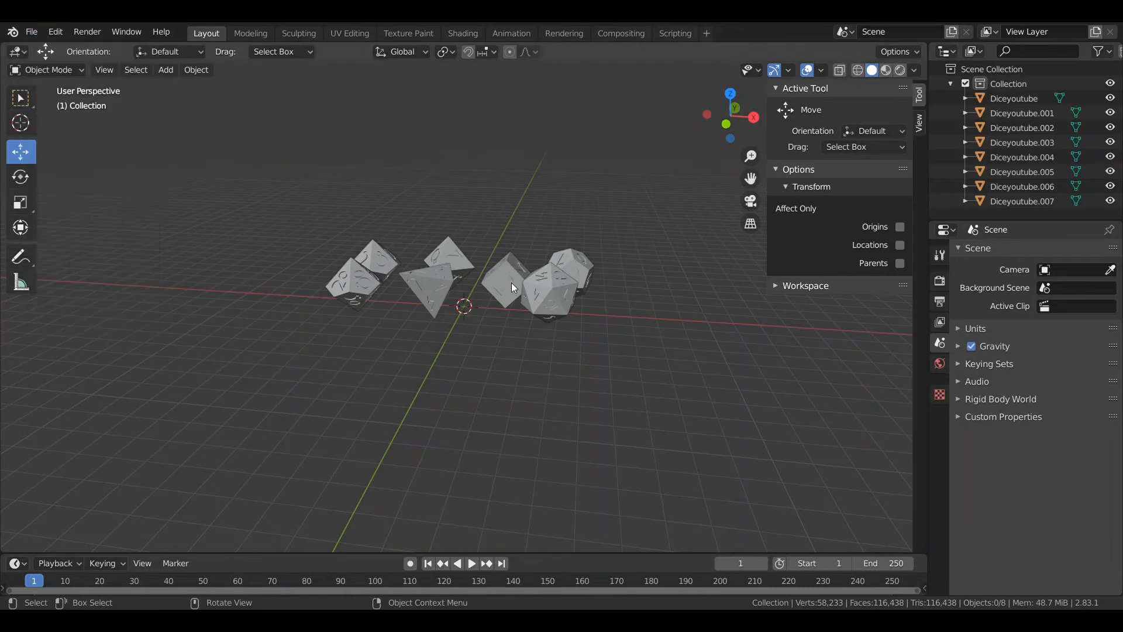
click(35, 35)
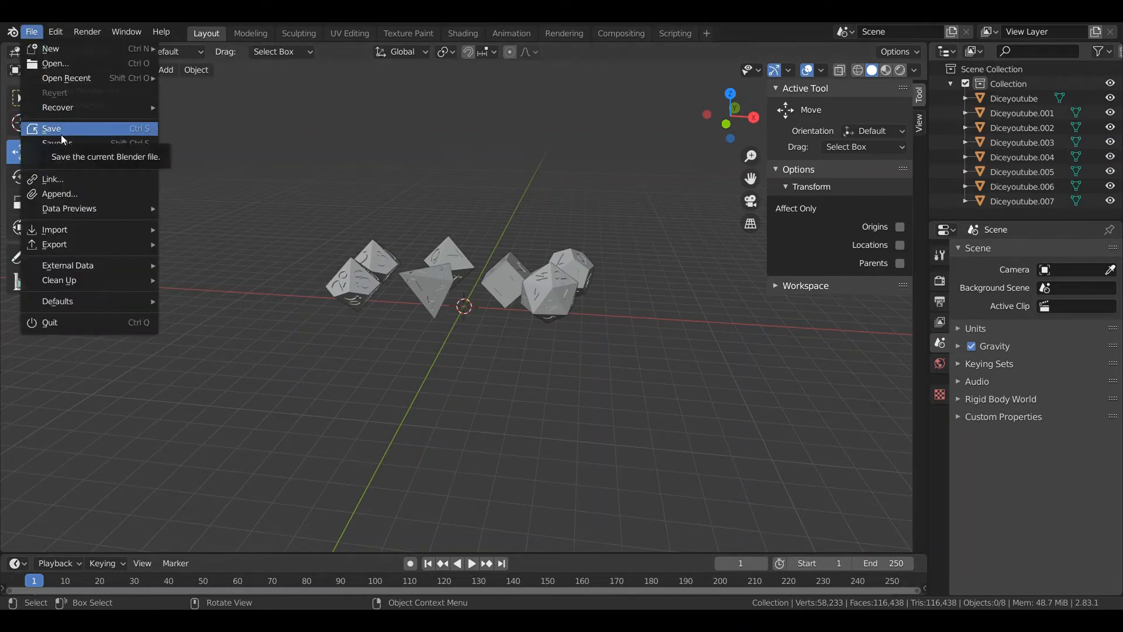
mouse_move(46, 44)
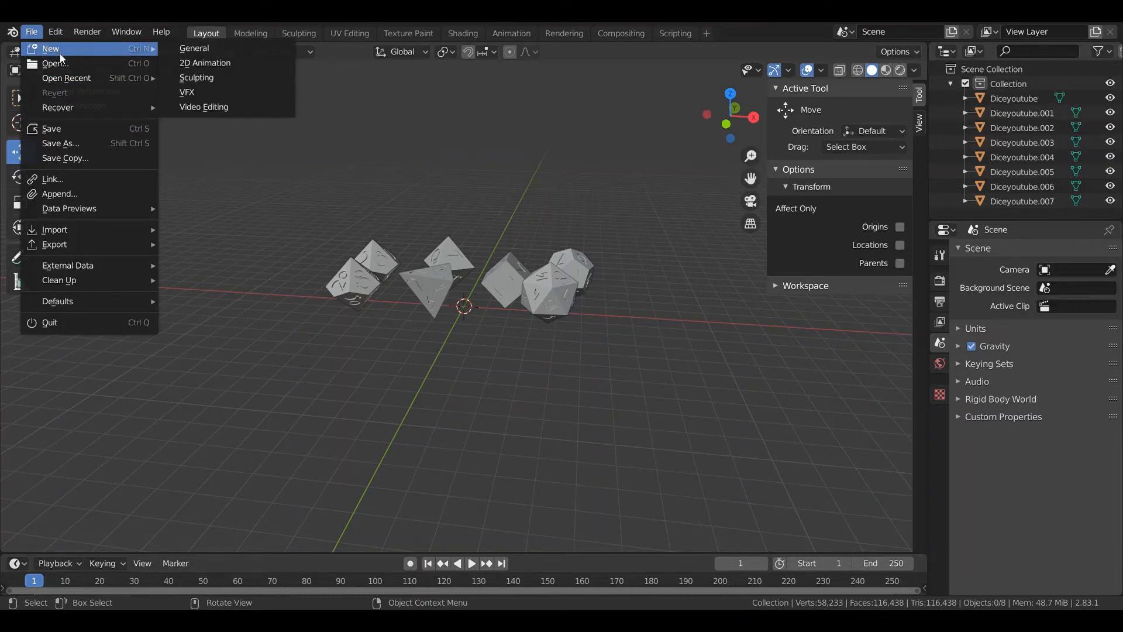
mouse_move(87, 245)
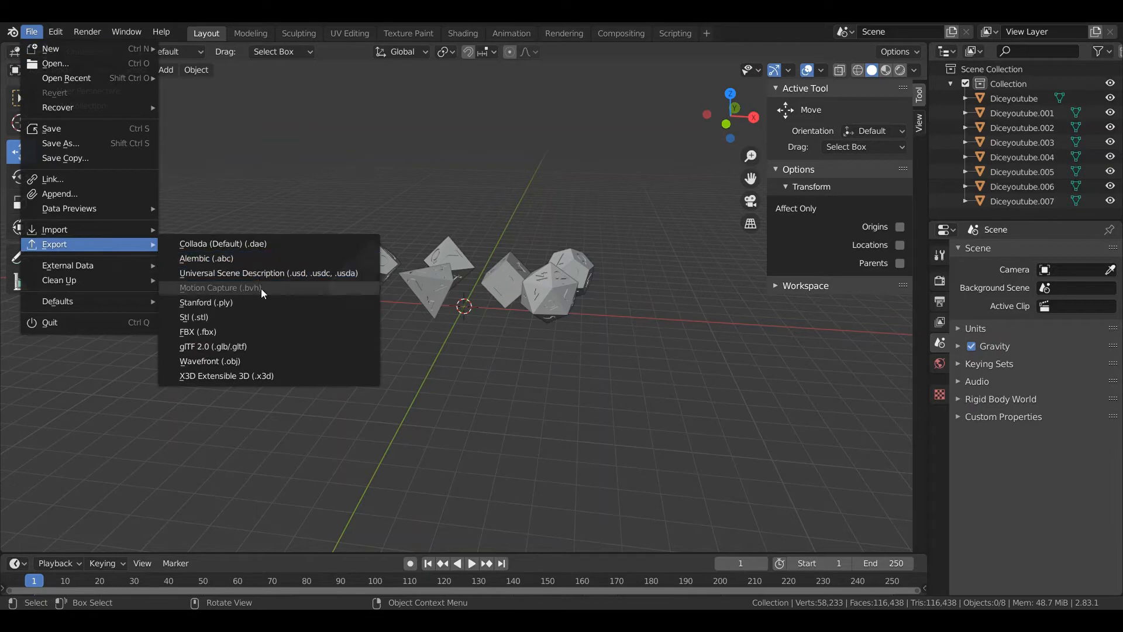
click(242, 318)
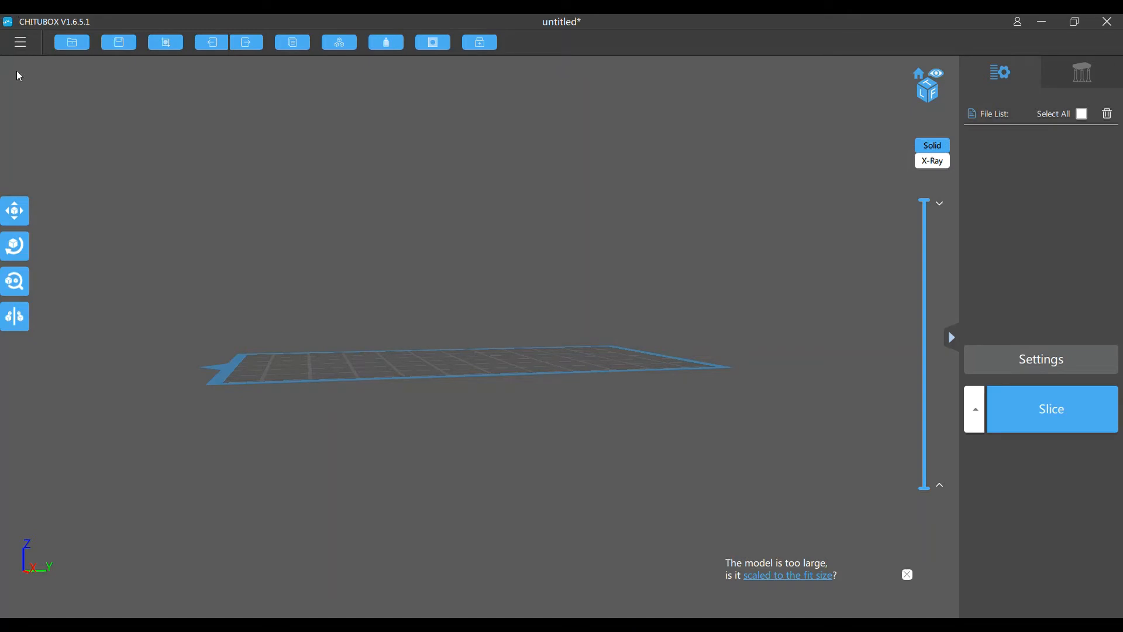
Switch to CHITUBOX, load youtube dice.stl and rotate the model 90° around Z to fit the build plate
click(22, 43)
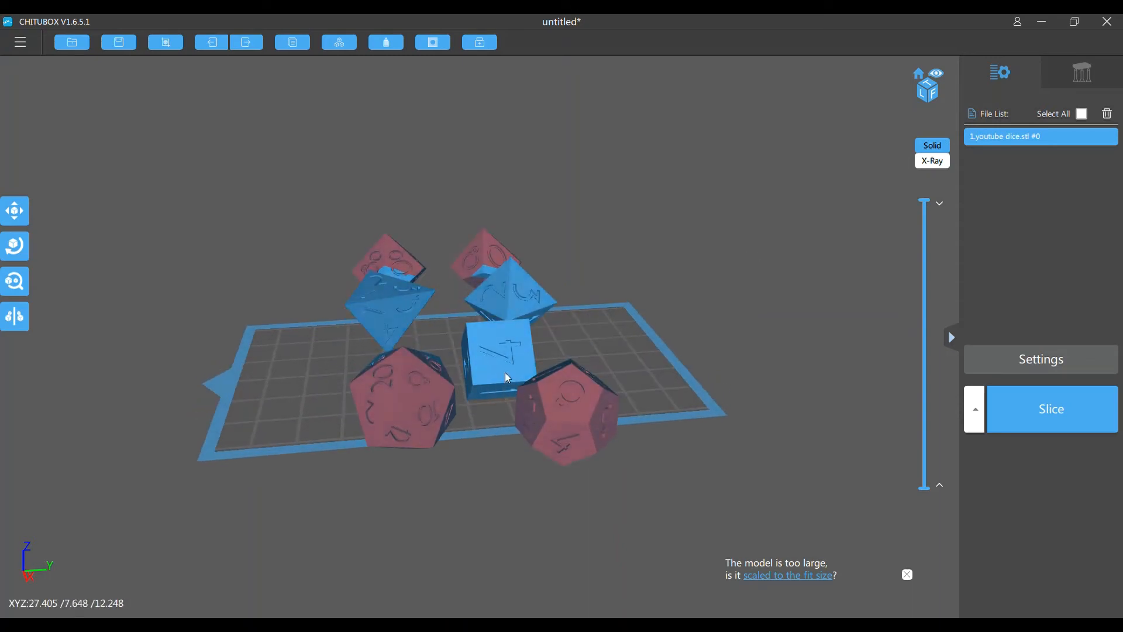
click(15, 246)
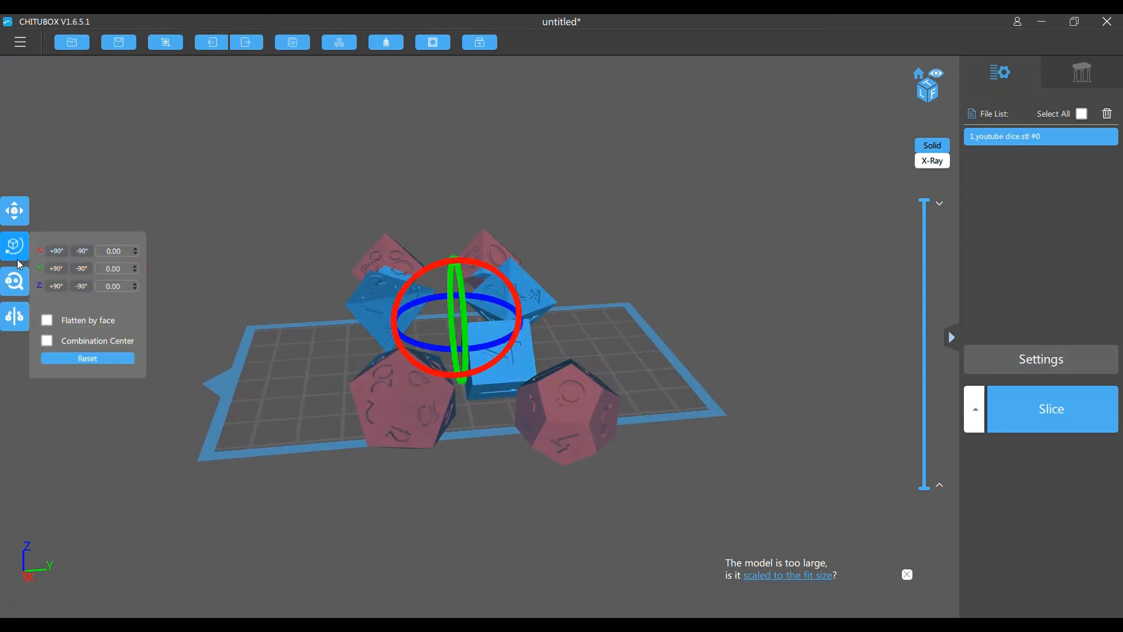
click(62, 289)
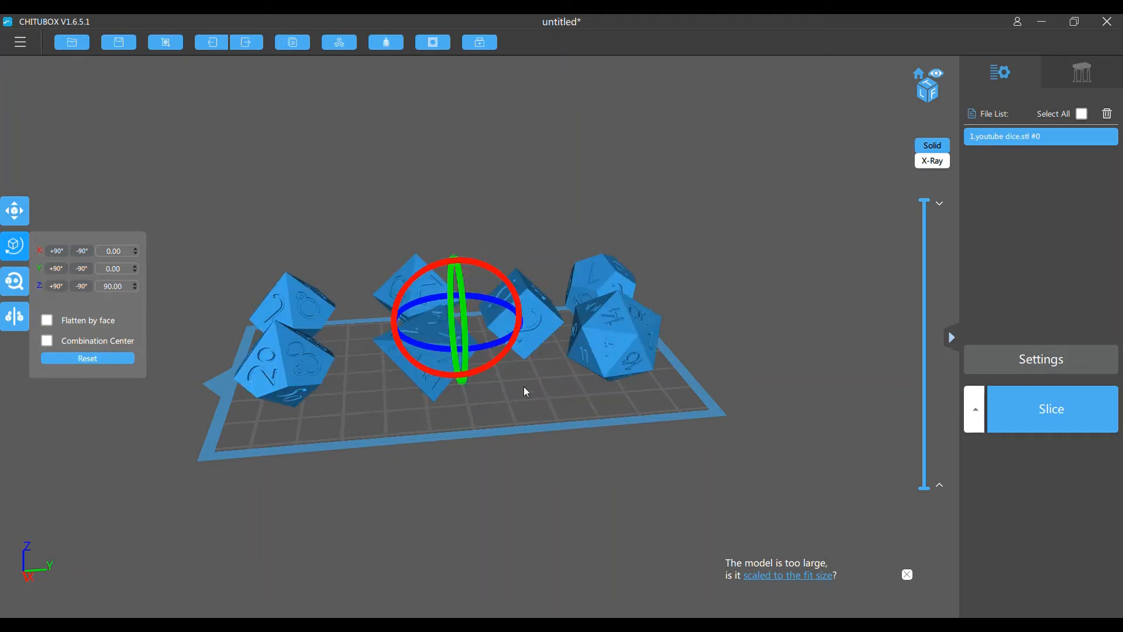
Open support editing for the loaded dice model
drag(720, 245, 733, 280)
drag(709, 417, 714, 308)
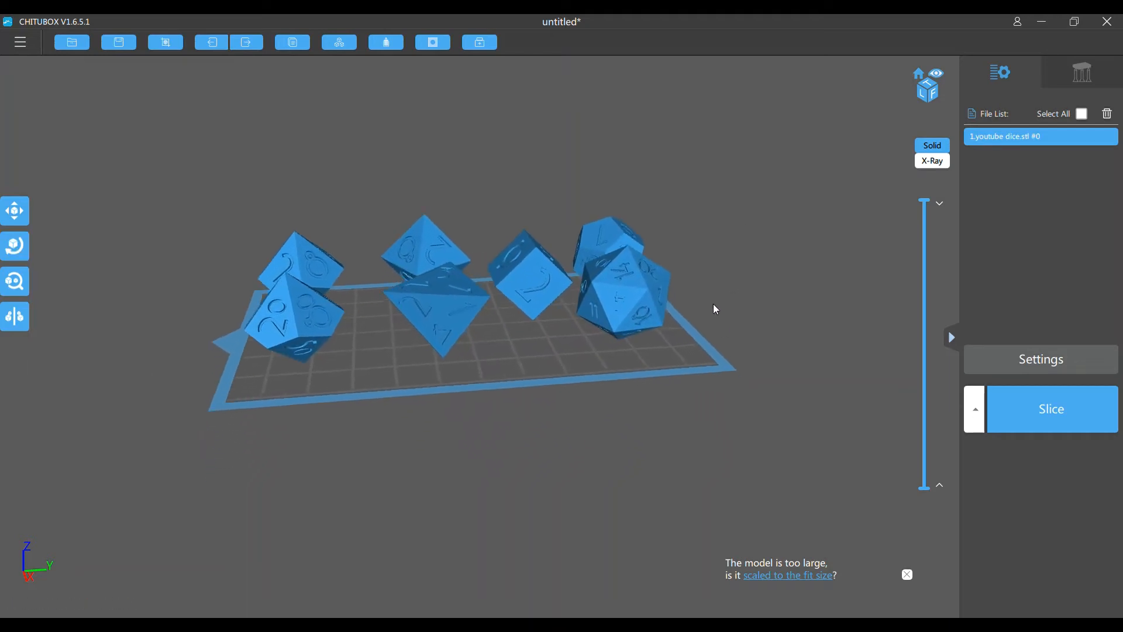
mouse_move(717, 239)
right_down()
mouse_move(737, 281)
mouse_move(707, 316)
mouse_move(724, 222)
right_up()
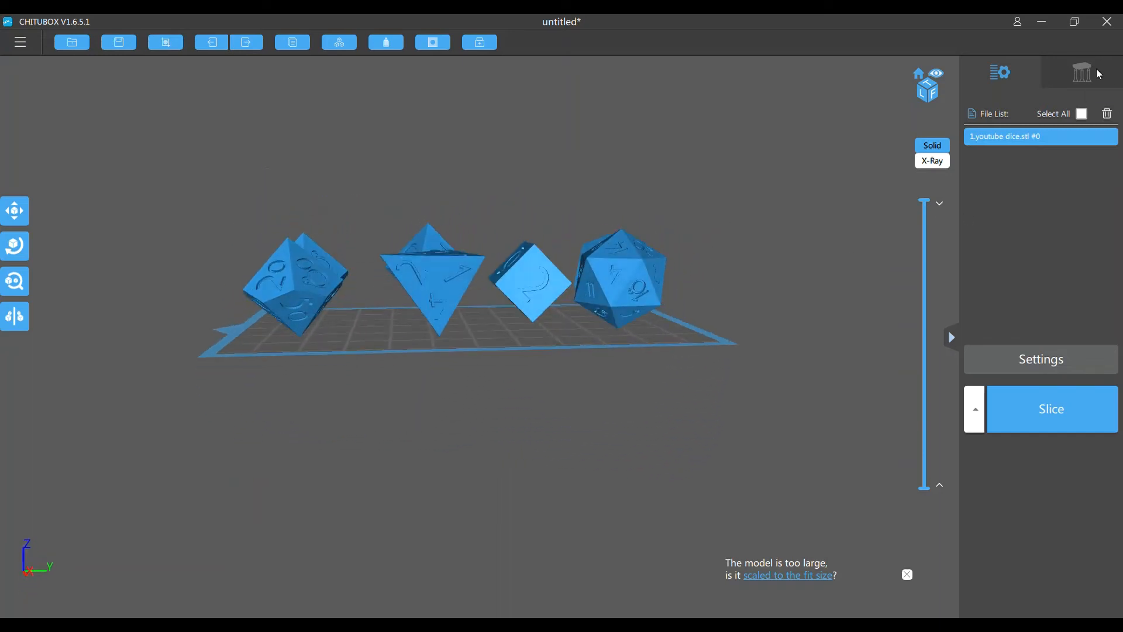
click(1081, 74)
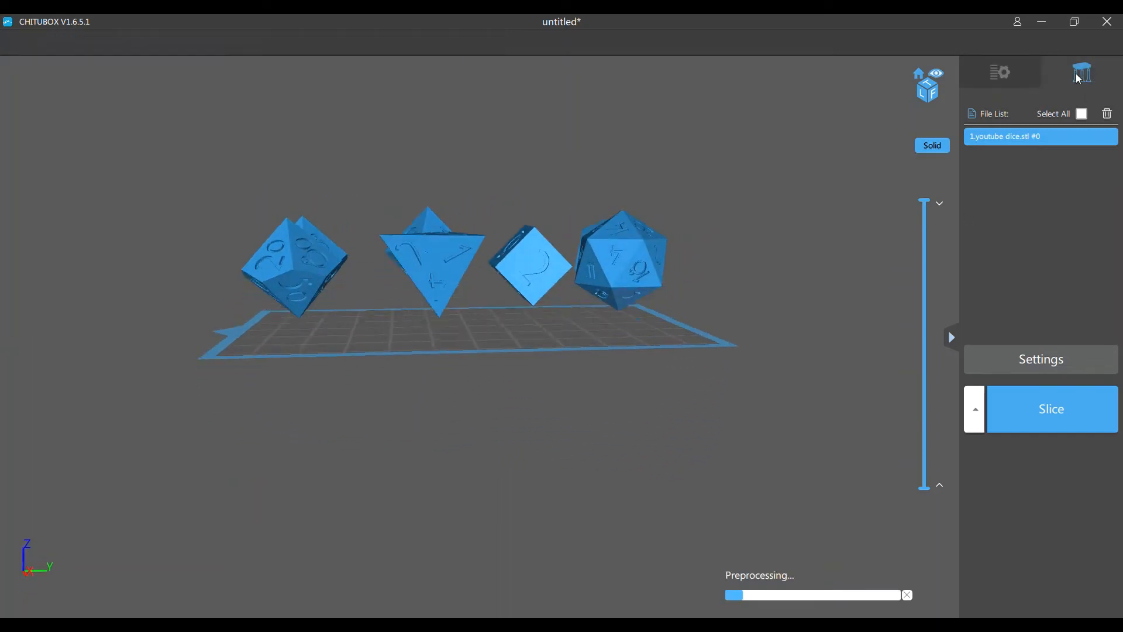
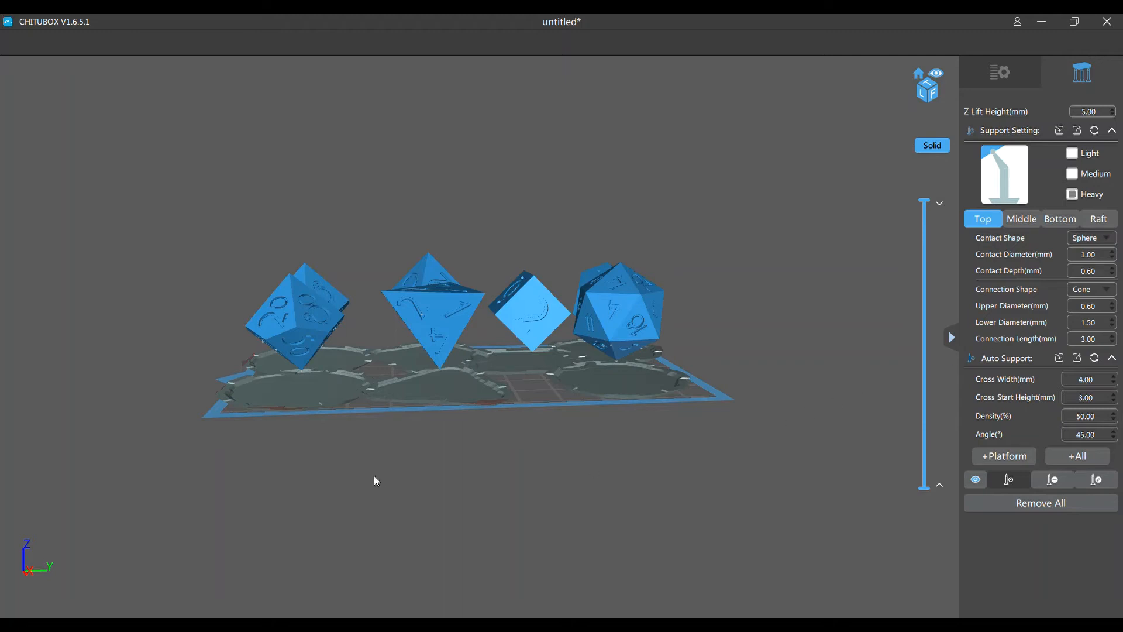
Place heavy supports on the percentile die: one at its lowest tip and four spaced along the first lower edge beside the 90 face
right_drag(377, 481, 431, 339)
scroll(431, 339, up, 6)
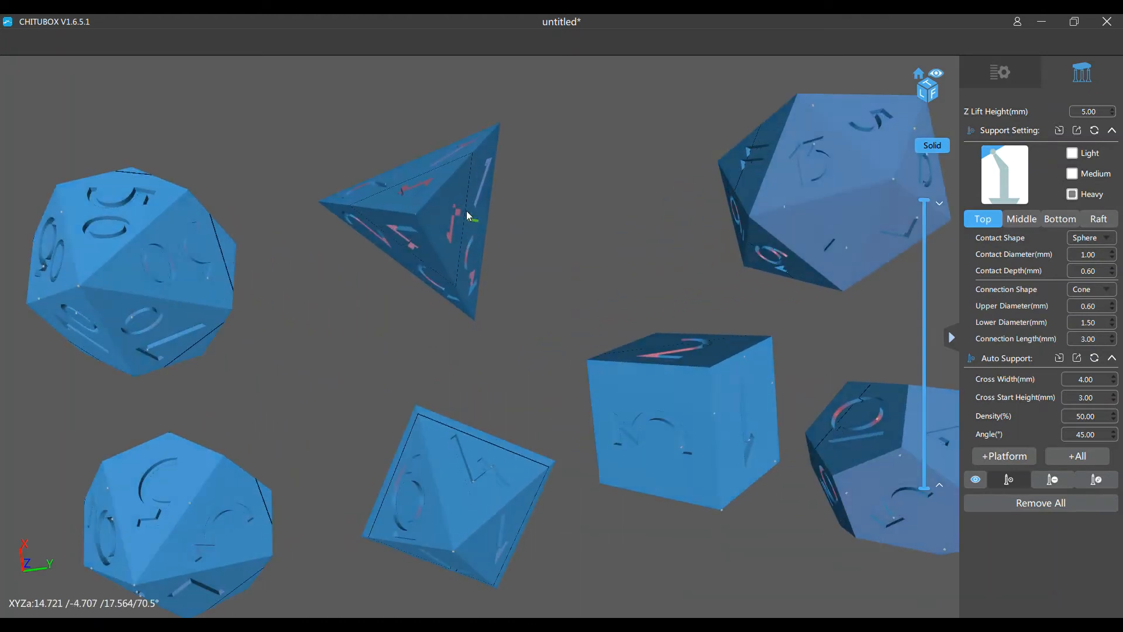
middle_drag(656, 190, 738, 186)
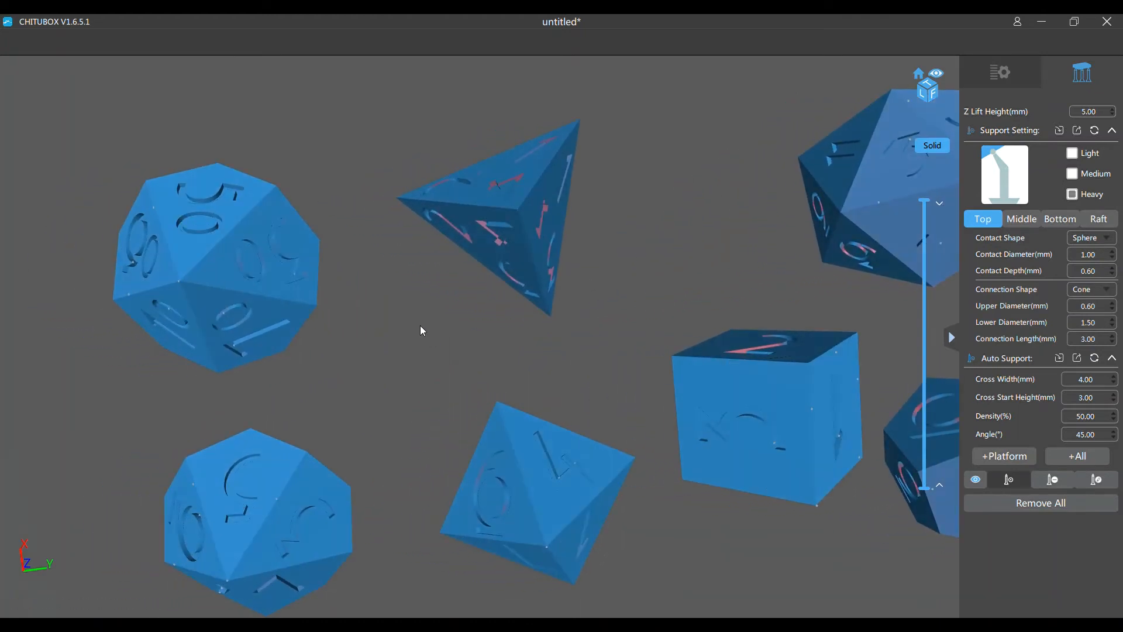
middle_drag(422, 331, 569, 322)
middle_drag(712, 342, 824, 343)
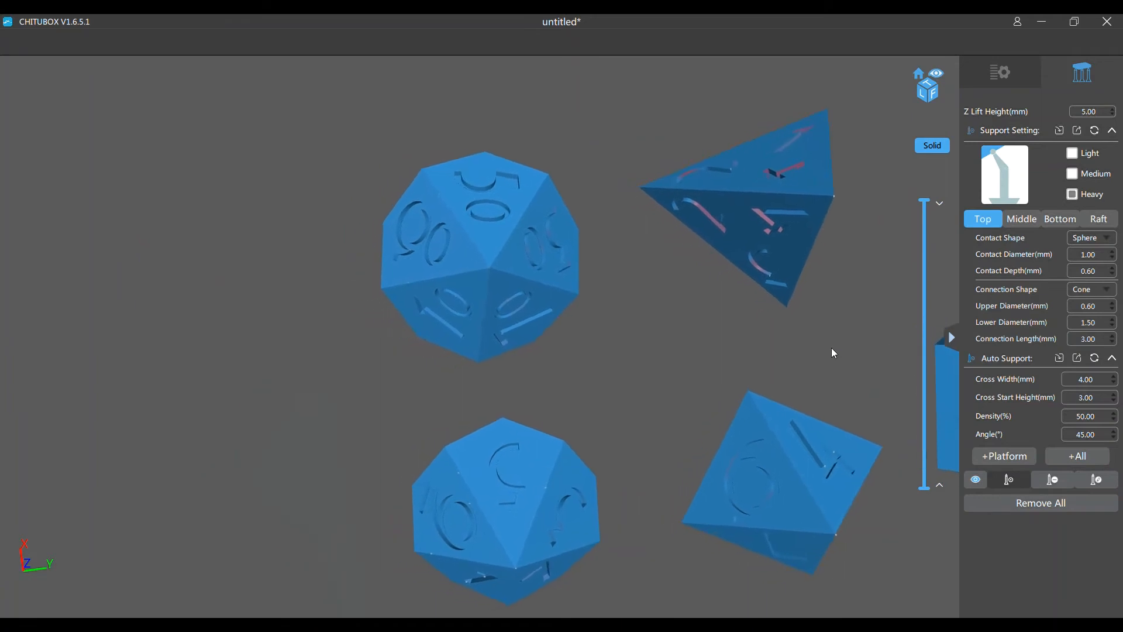
scroll(585, 310, up, 5)
middle_drag(728, 267, 764, 343)
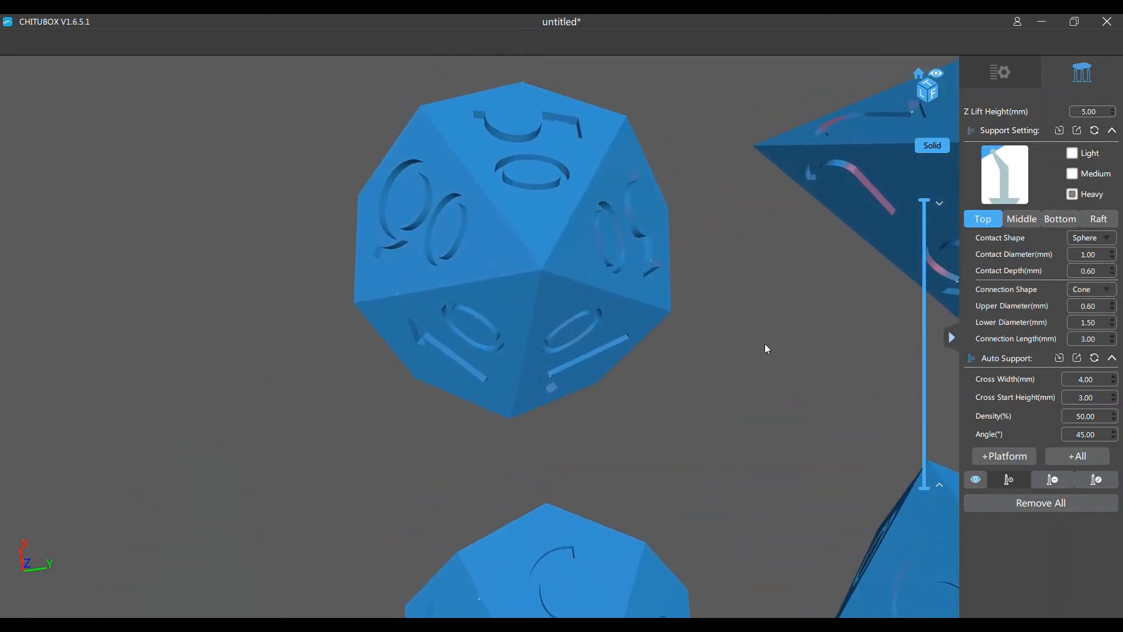
click(544, 272)
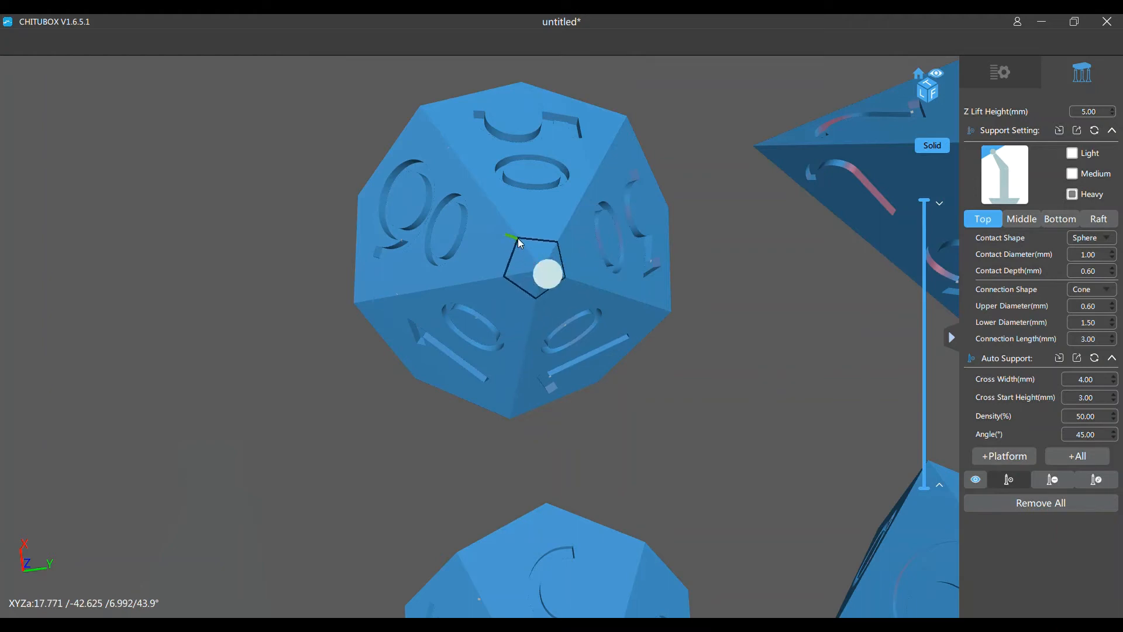
click(514, 240)
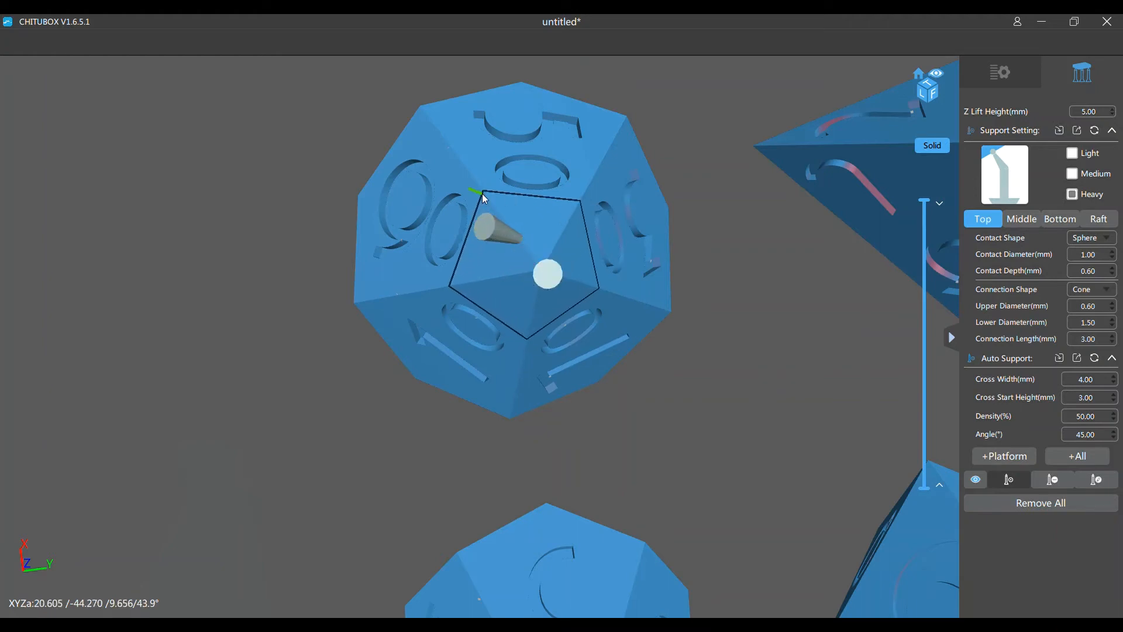
click(486, 195)
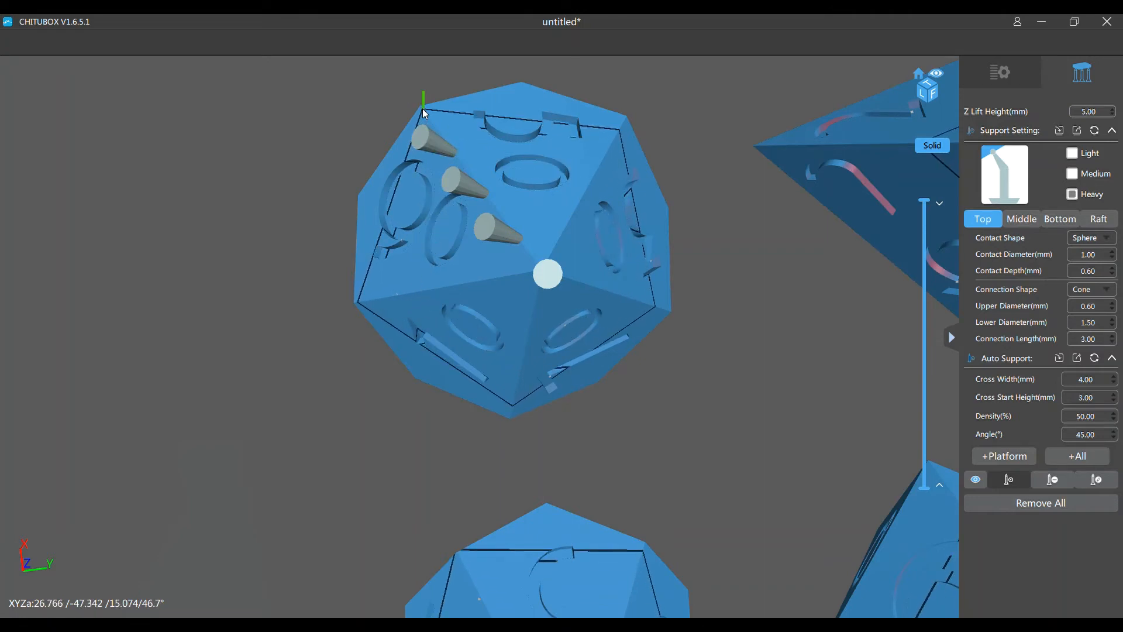
click(423, 109)
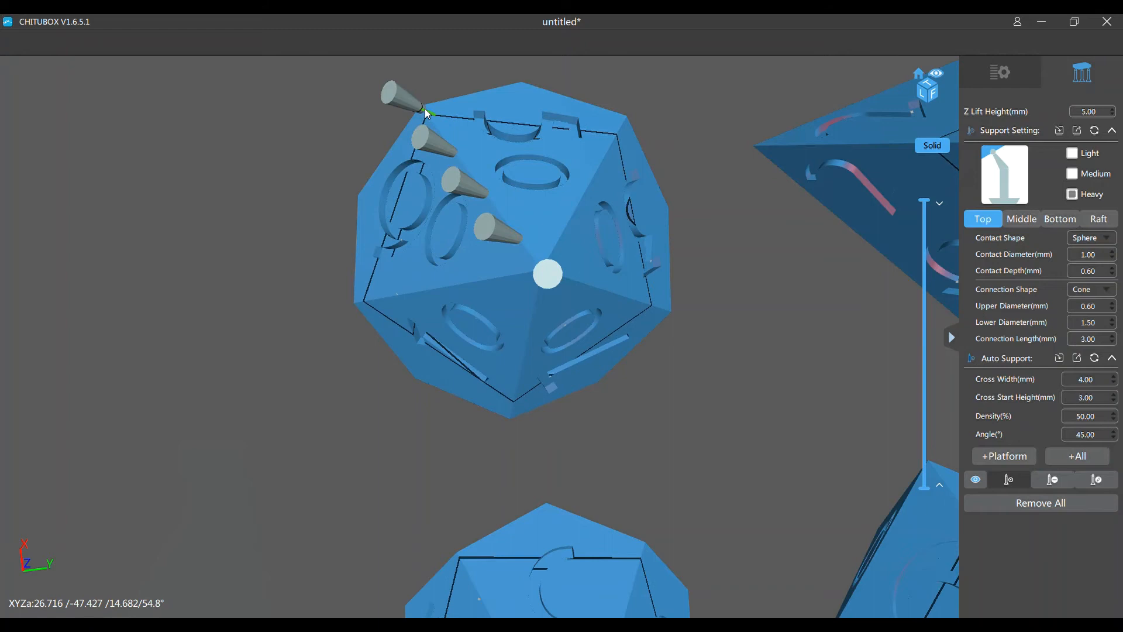
Add four heavy supports spaced along the percentile die's second lower edge, from near the tip out to the corner
click(560, 239)
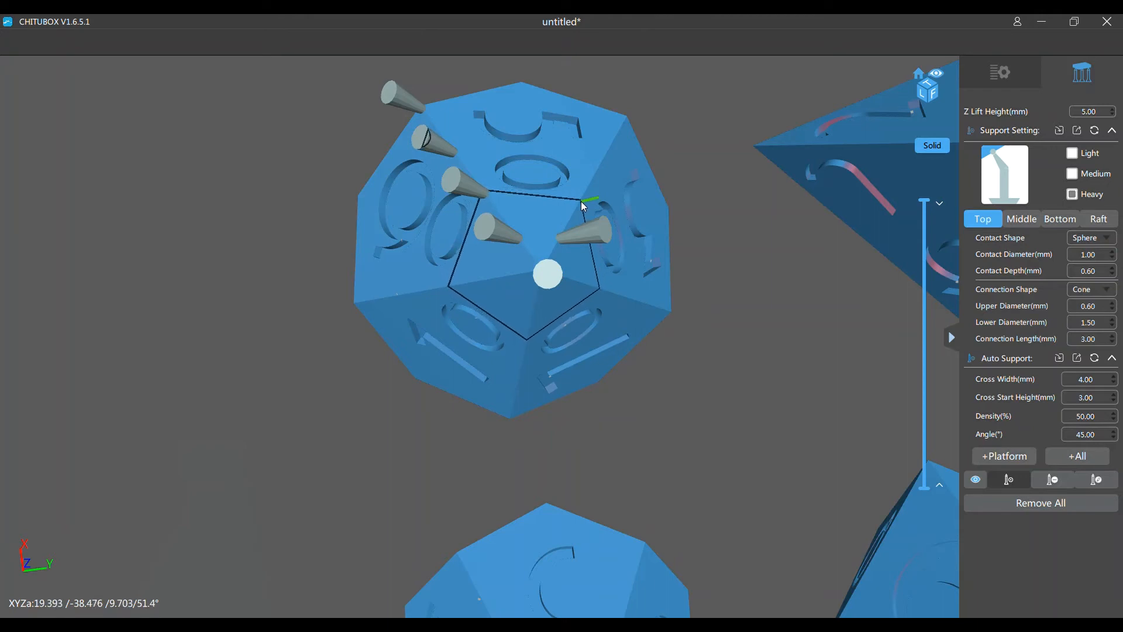
click(581, 201)
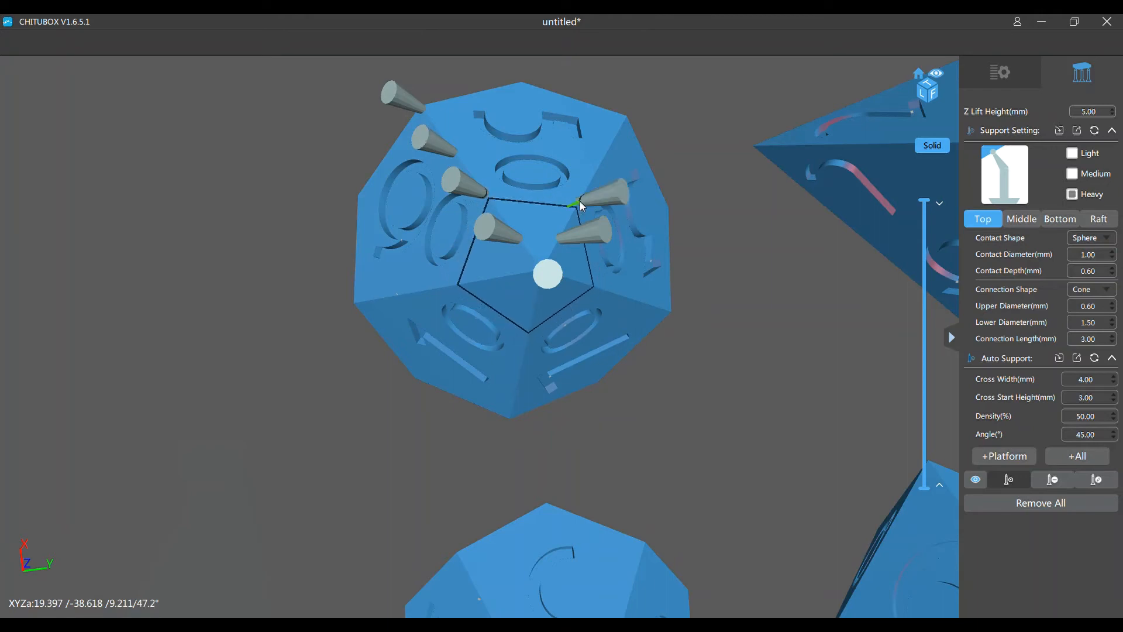
click(601, 163)
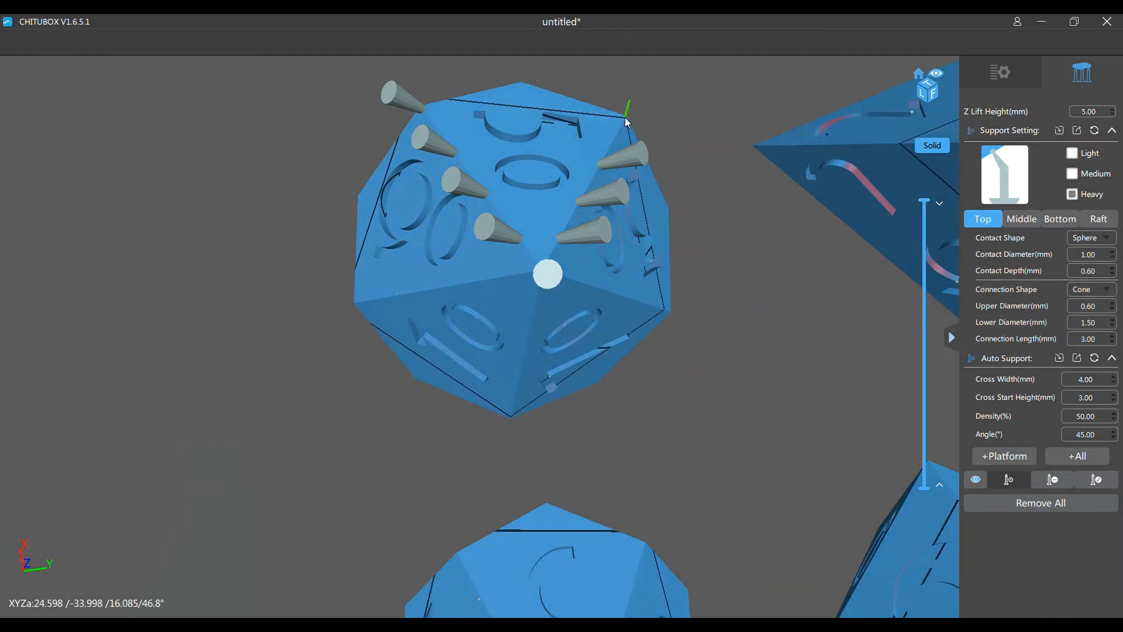
click(626, 117)
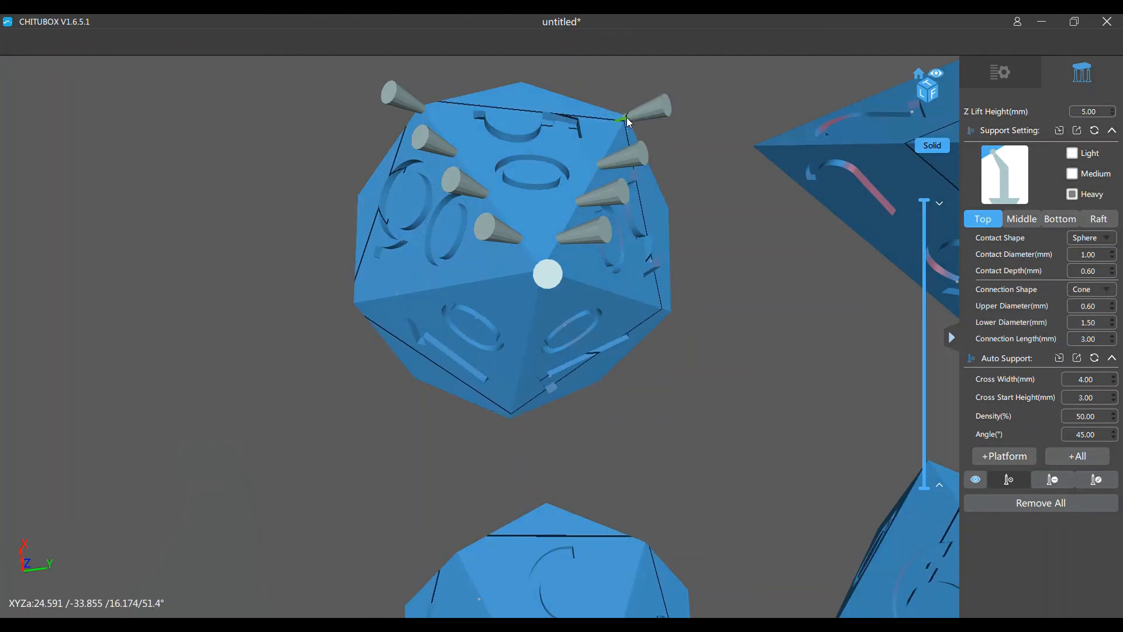
Add four heavy supports along the percentile die's third lower edge, between the 90 and 10 faces, out to the corner
click(538, 277)
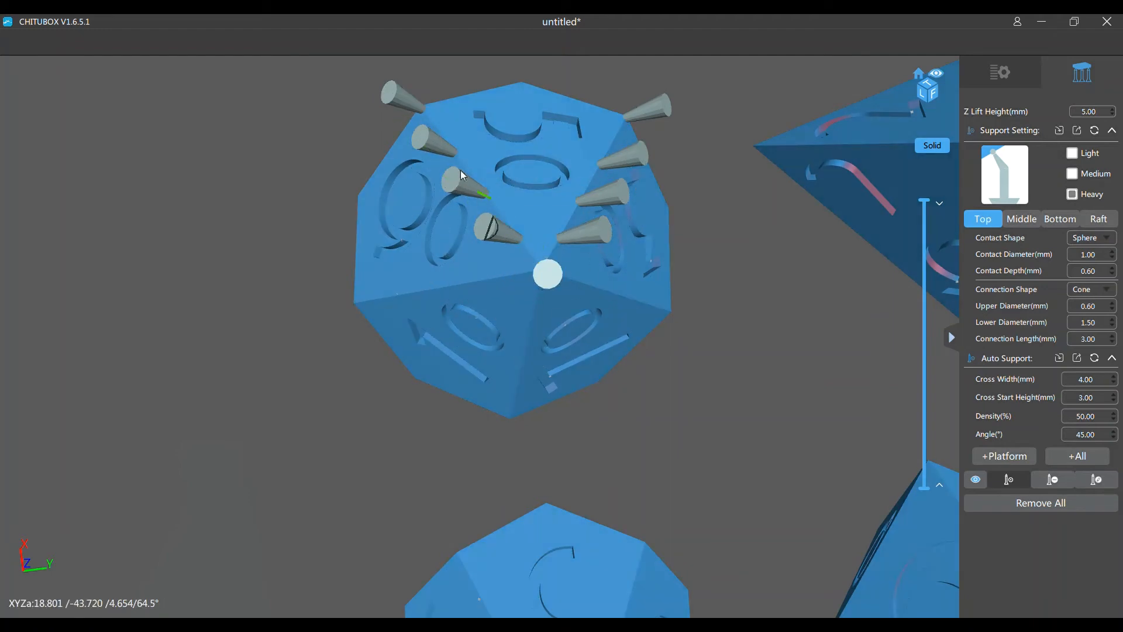
click(504, 278)
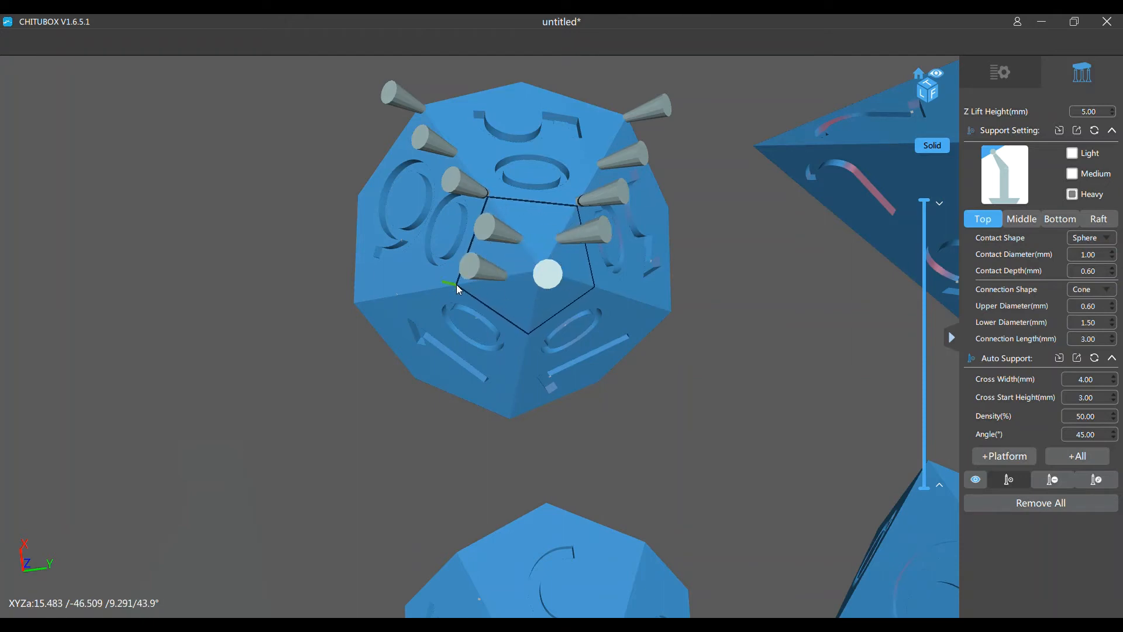
click(457, 286)
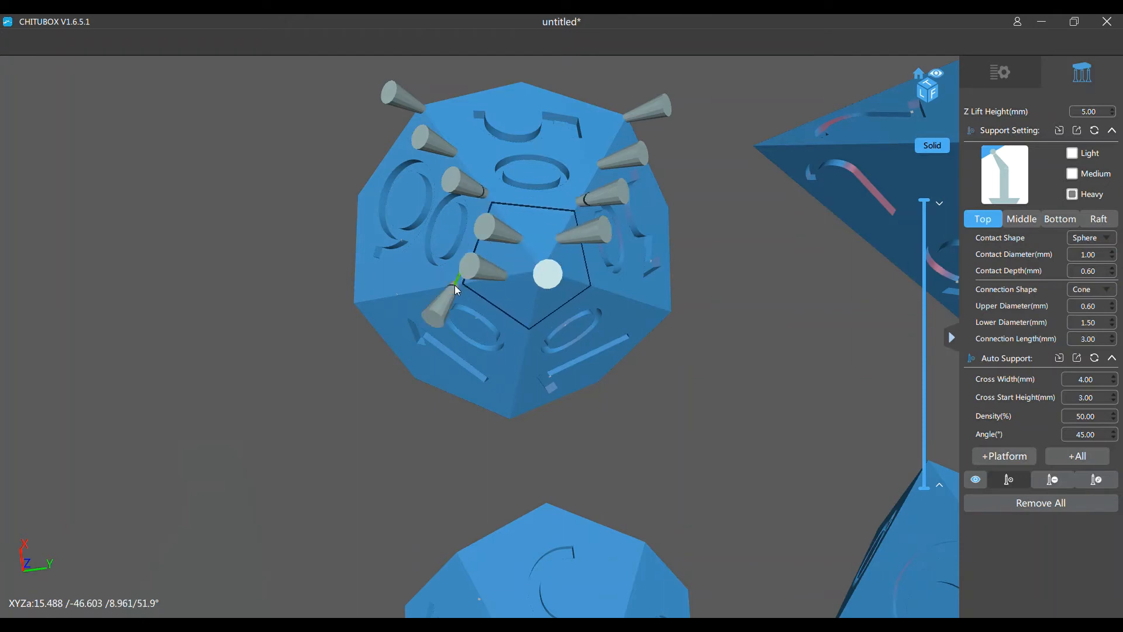
click(409, 295)
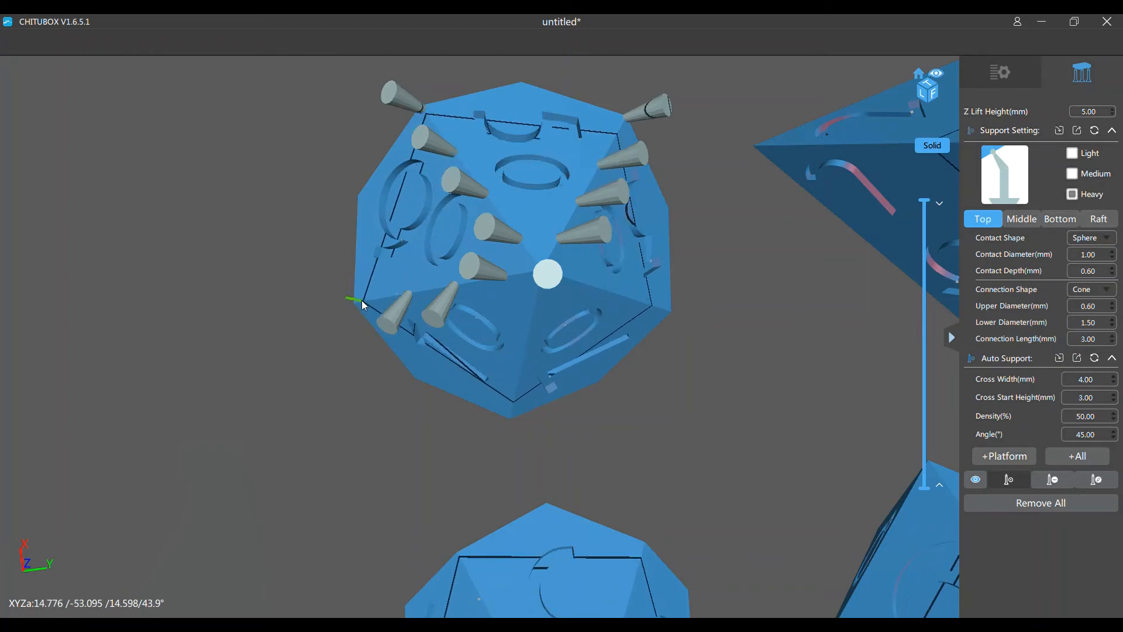
click(357, 302)
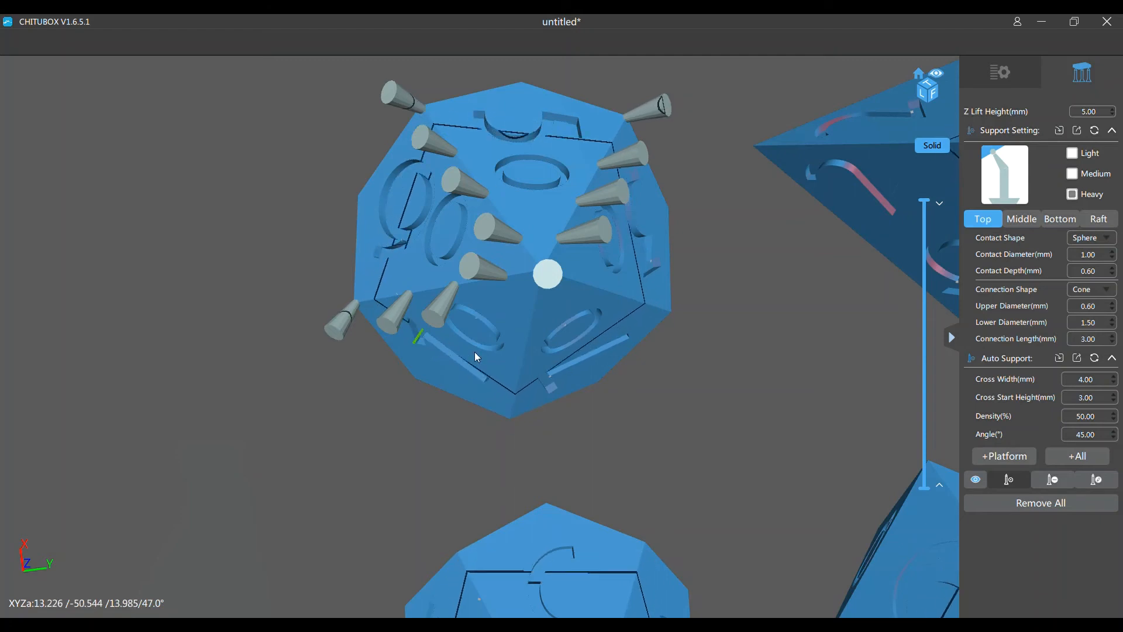
Place the first heavy support on the percentile die's fourth lower edge, close to the tip
middle_drag(679, 437, 664, 404)
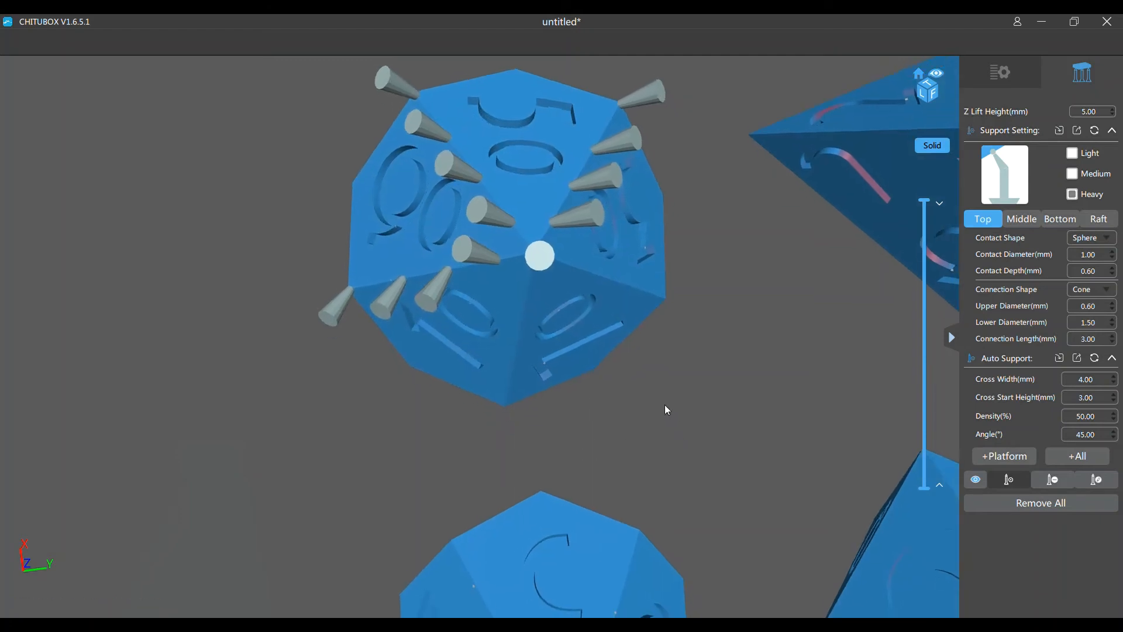
right_drag(664, 404, 665, 360)
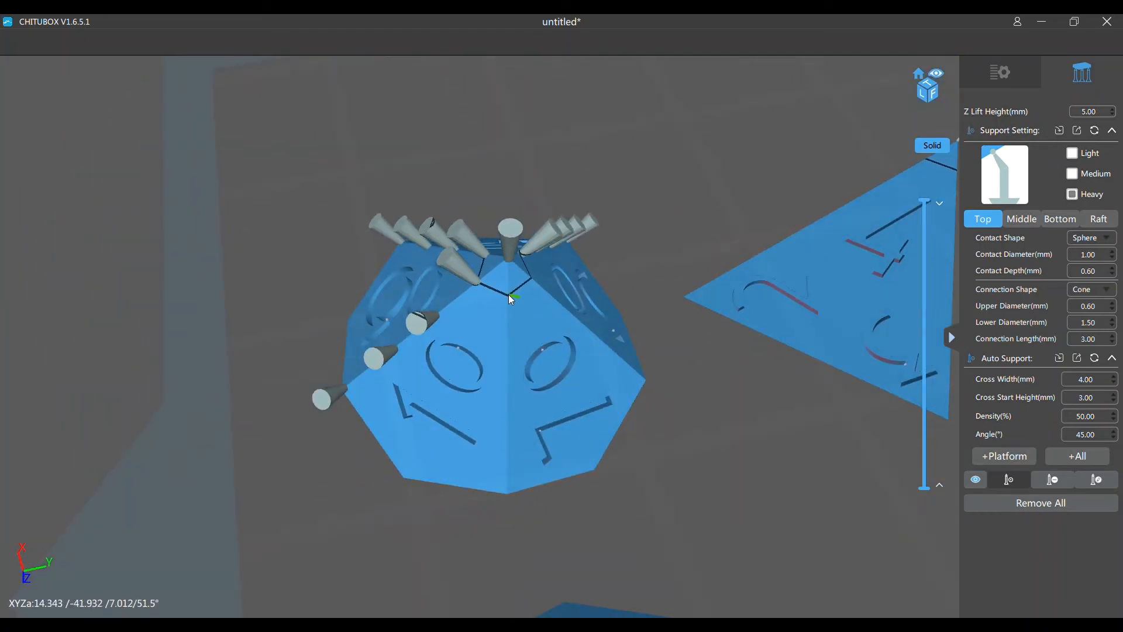
click(510, 299)
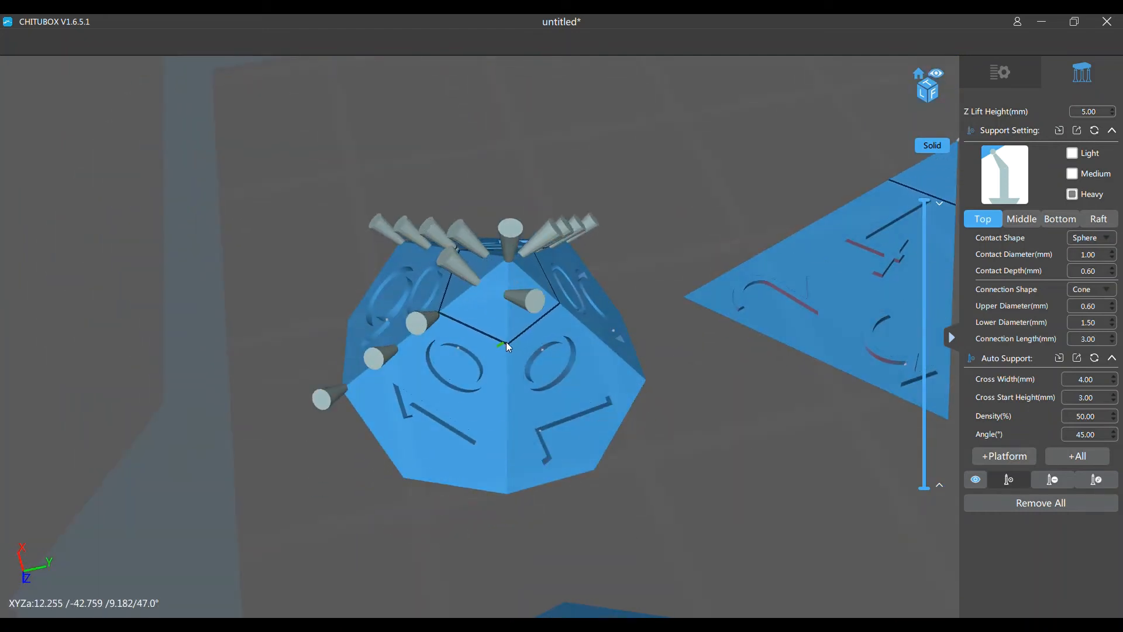
click(507, 341)
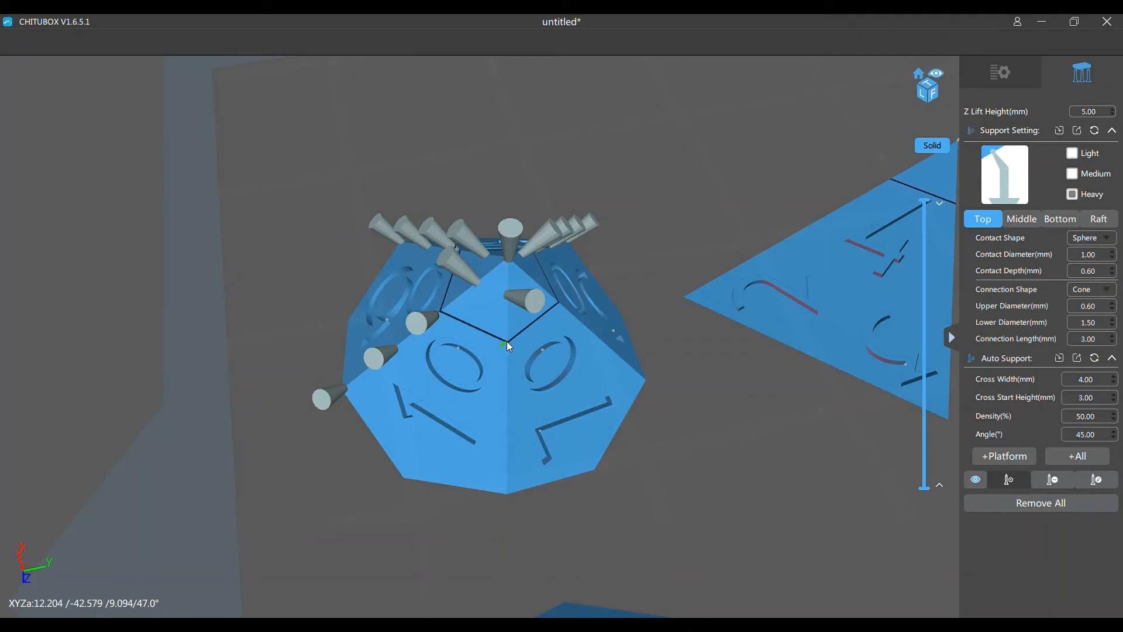
click(507, 403)
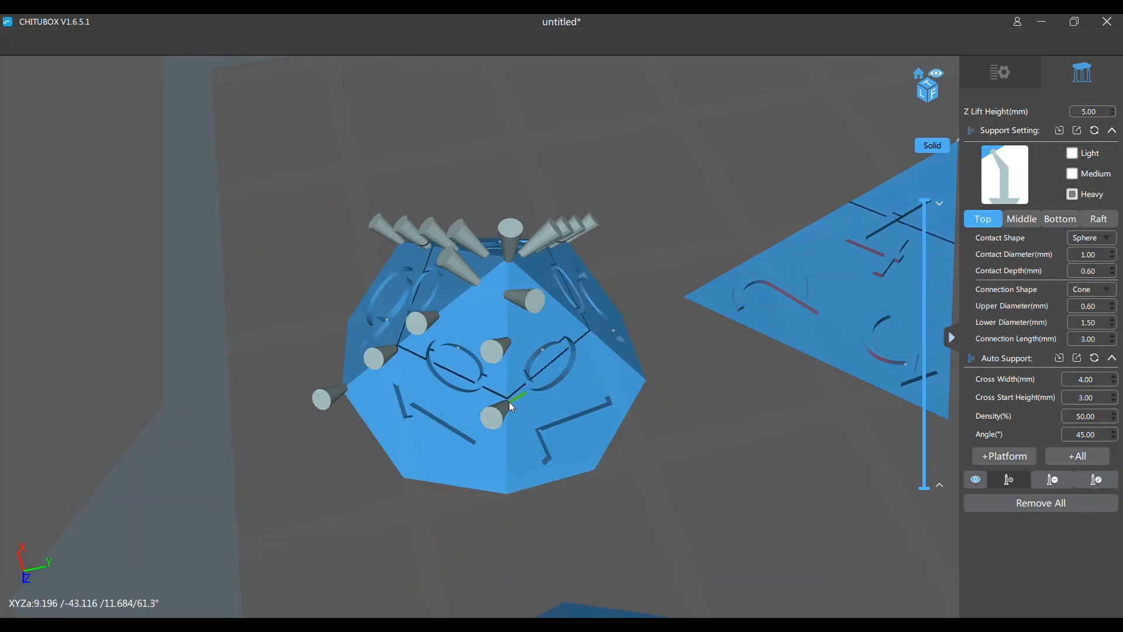
key(ctrl+z)
key(ctrl+z)
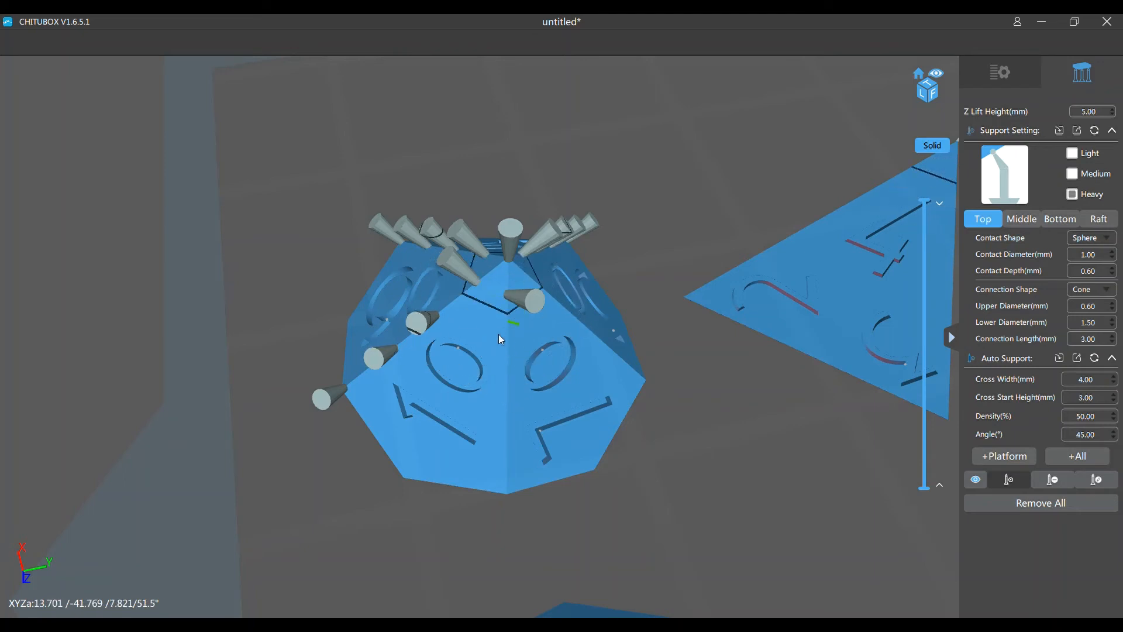
Add three more heavy supports along the fourth lower edge of the percentile die, ending at its outer corner
click(513, 356)
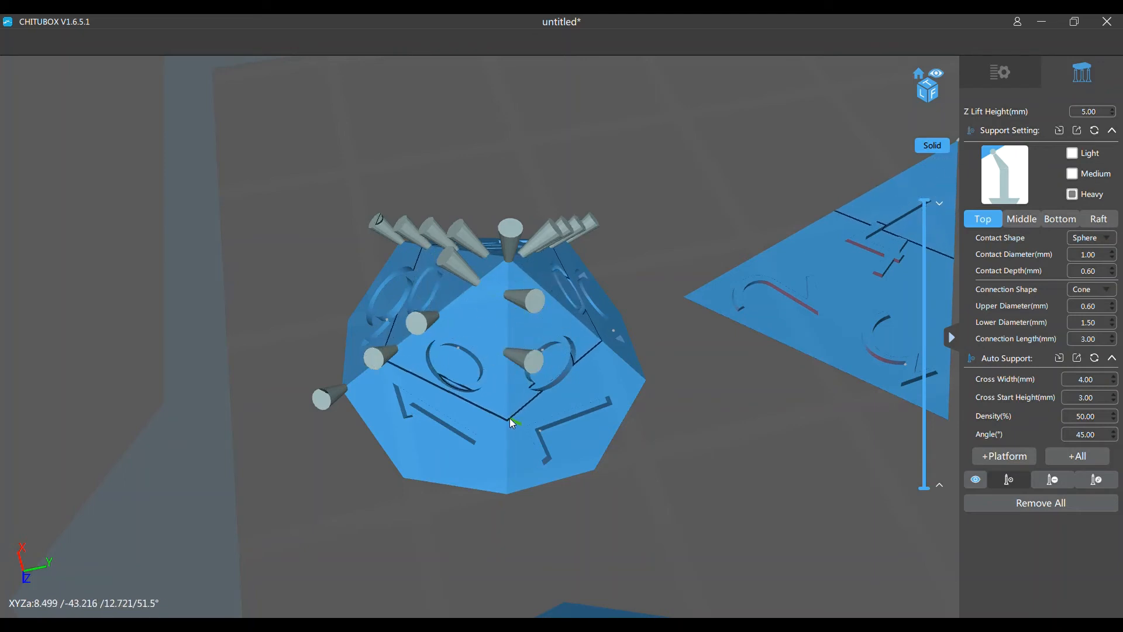
click(509, 417)
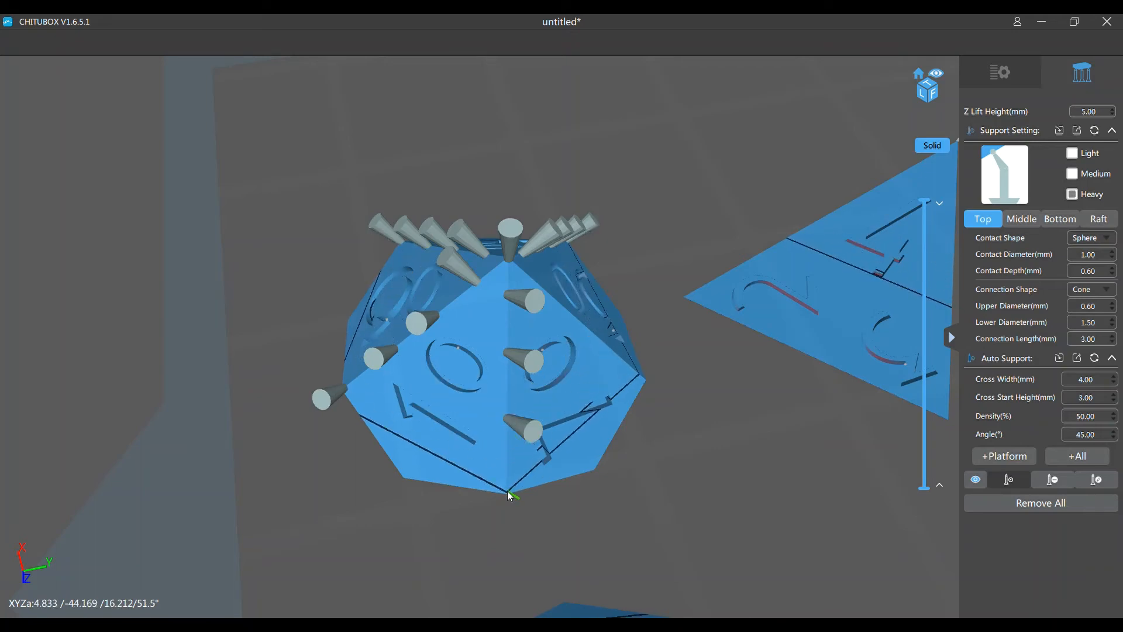
click(507, 490)
Add four heavy supports along the remaining fifth lower edge of the percentile die, from near the tip to the corner
right_drag(641, 507, 665, 500)
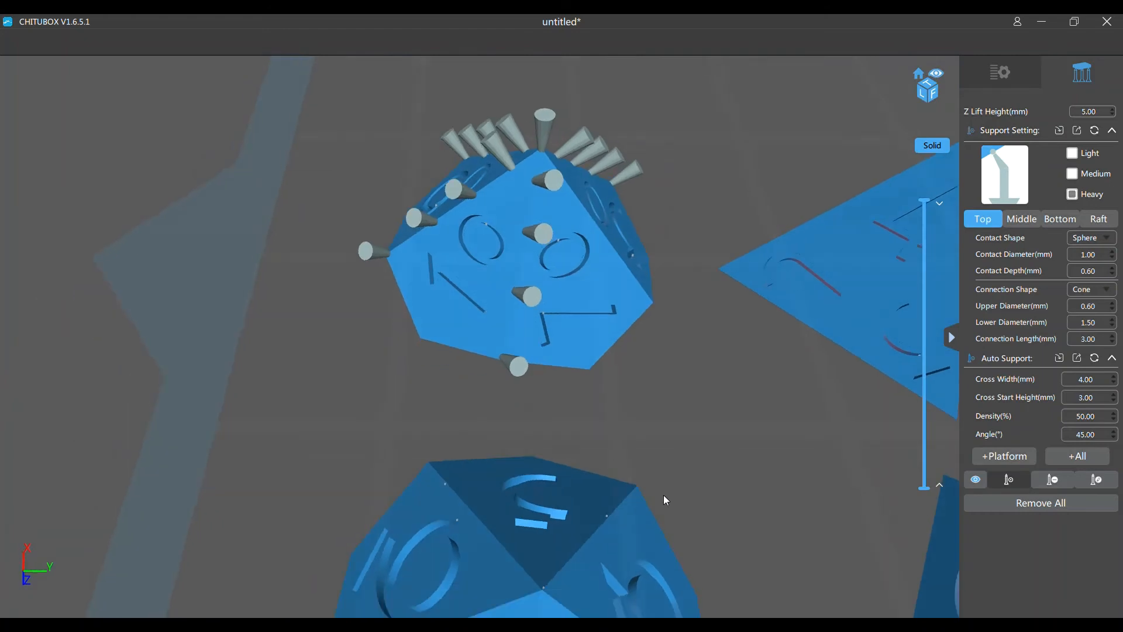
right_drag(721, 343, 316, 526)
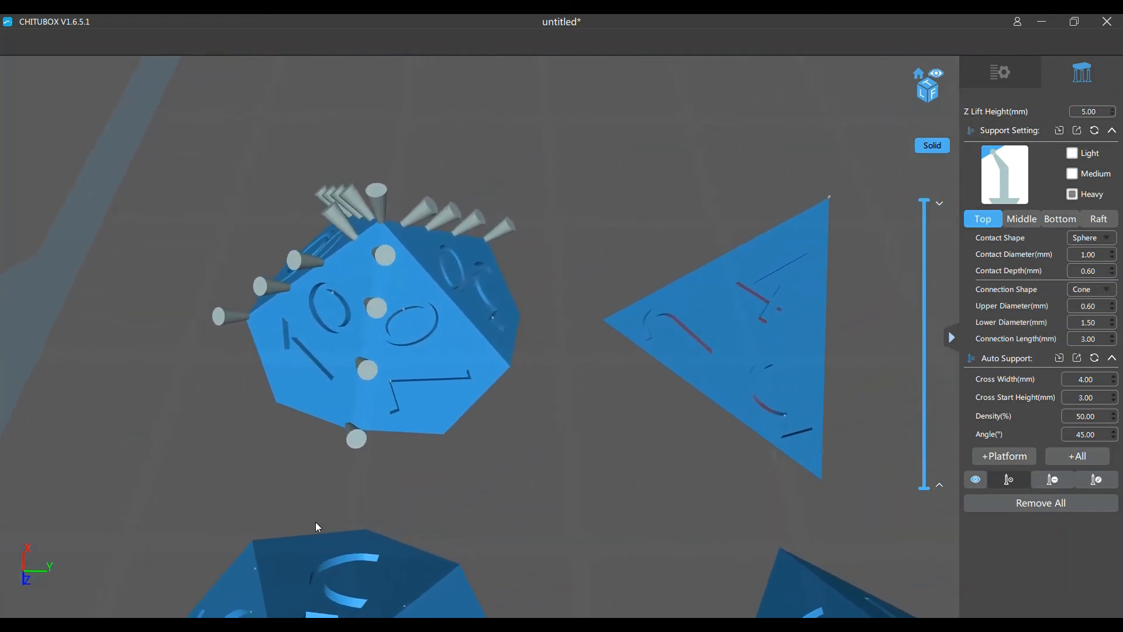
click(416, 252)
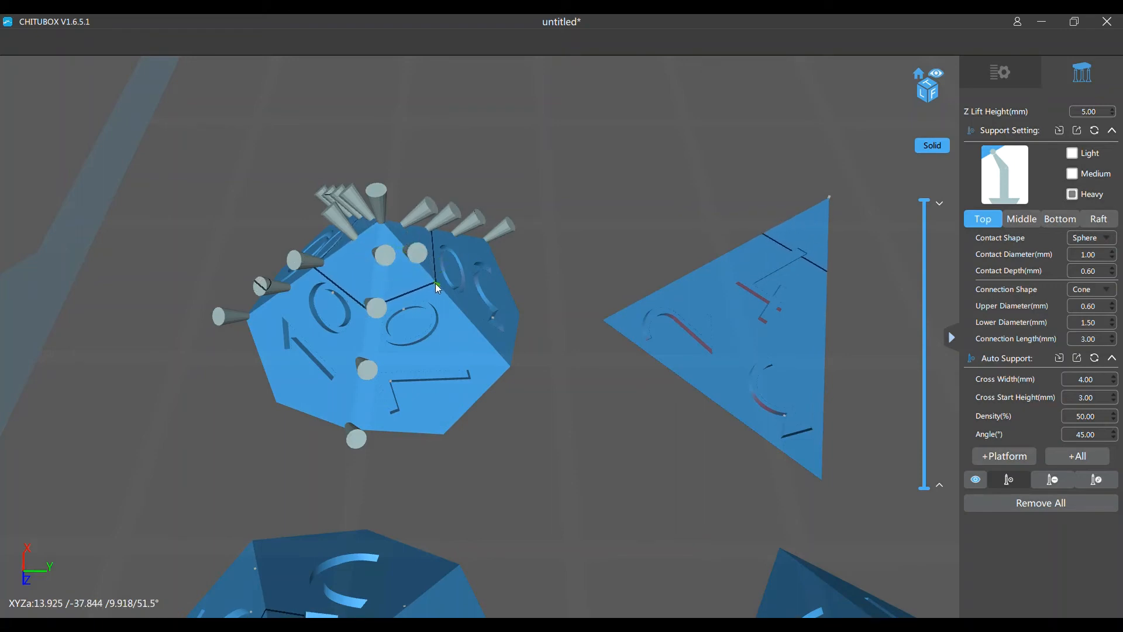
click(437, 283)
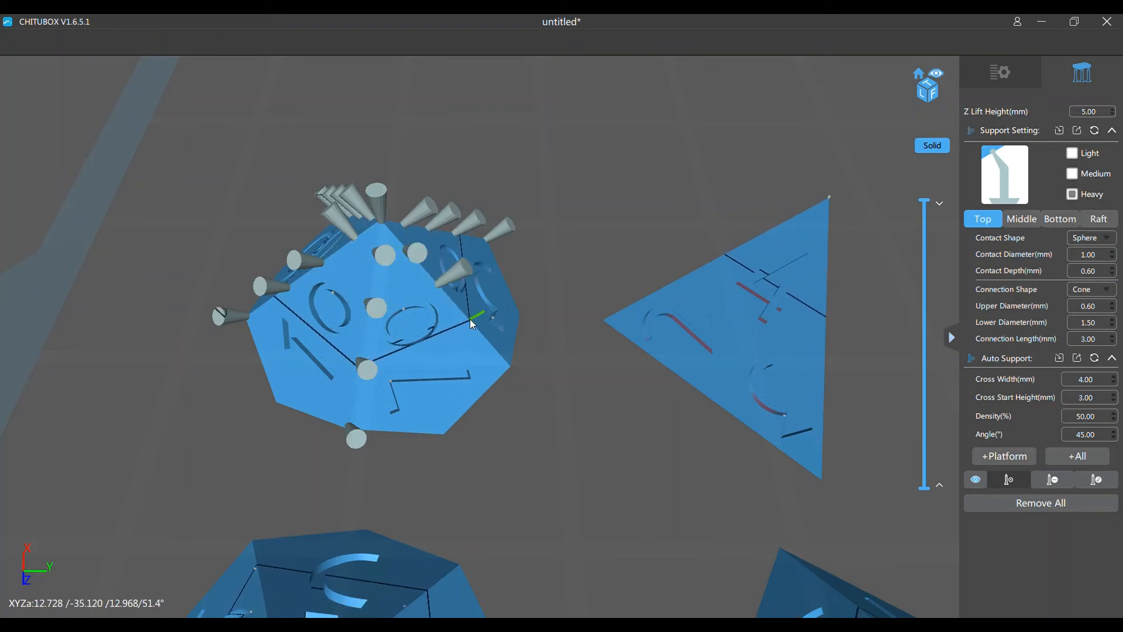
click(469, 318)
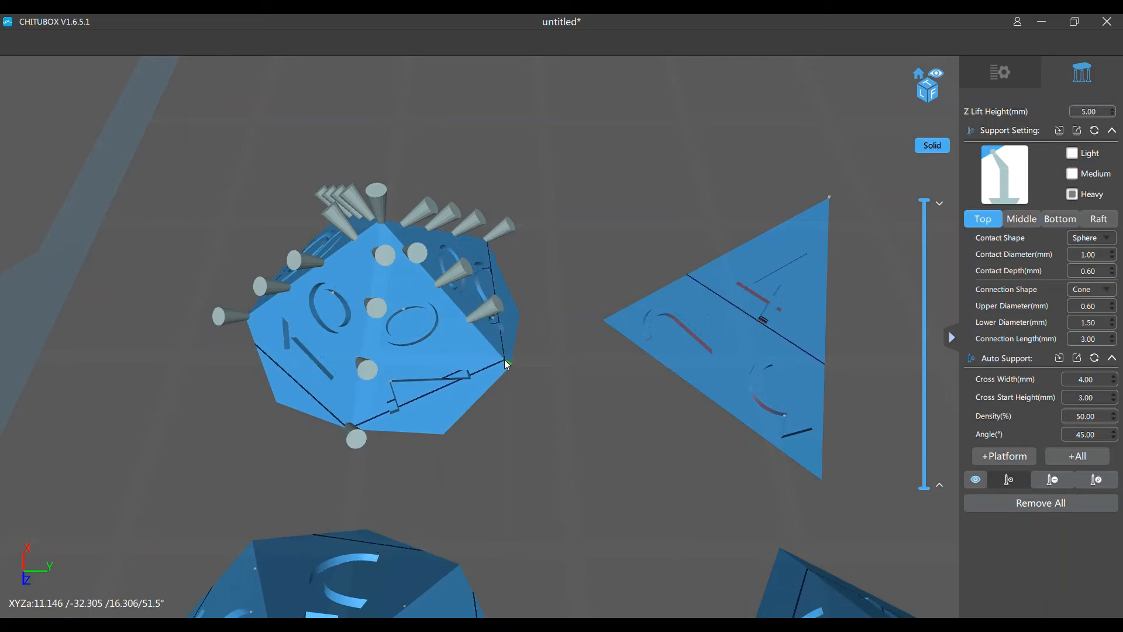
click(512, 365)
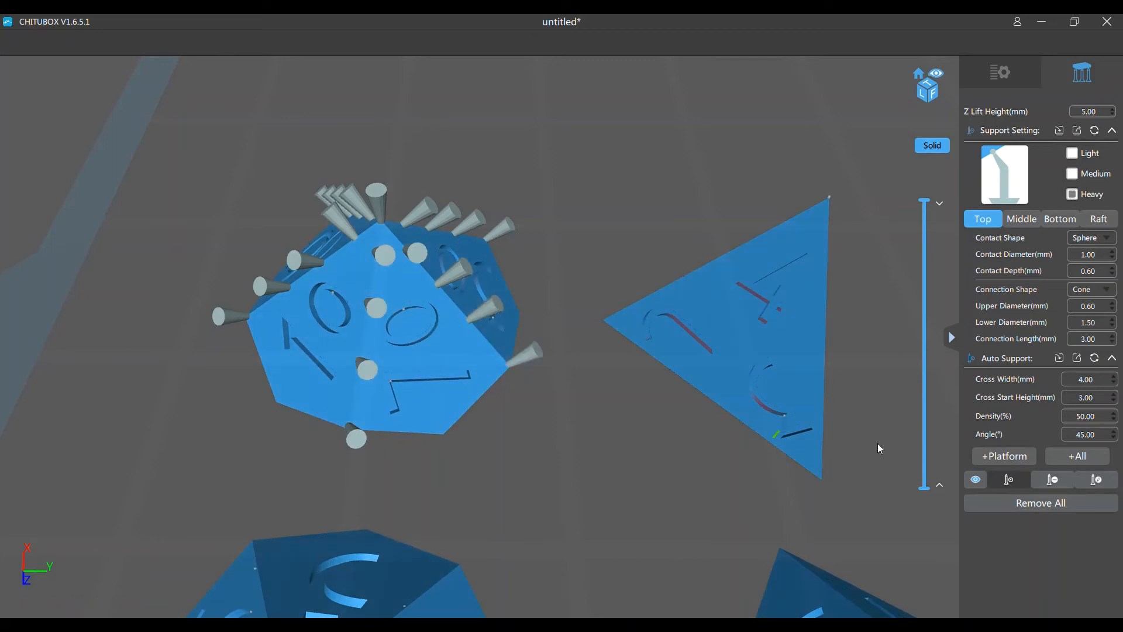
Edit the support nearest the tip on the percentile die's third lower edge, shifting its contact point so it leans like its neighbours
click(1082, 478)
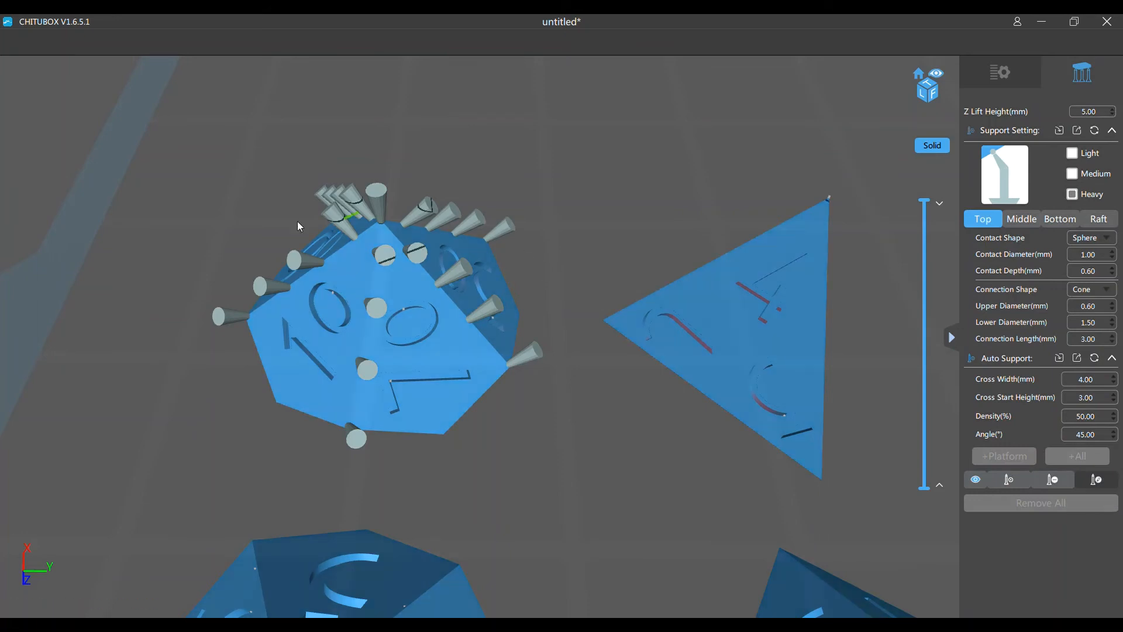
click(335, 214)
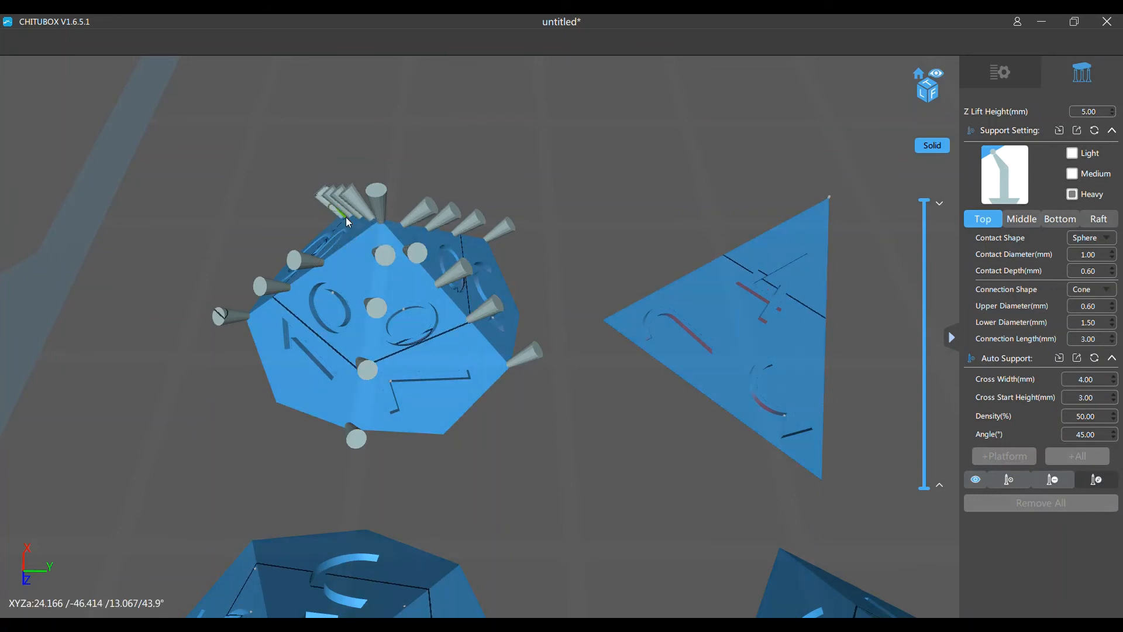
drag(345, 216, 353, 241)
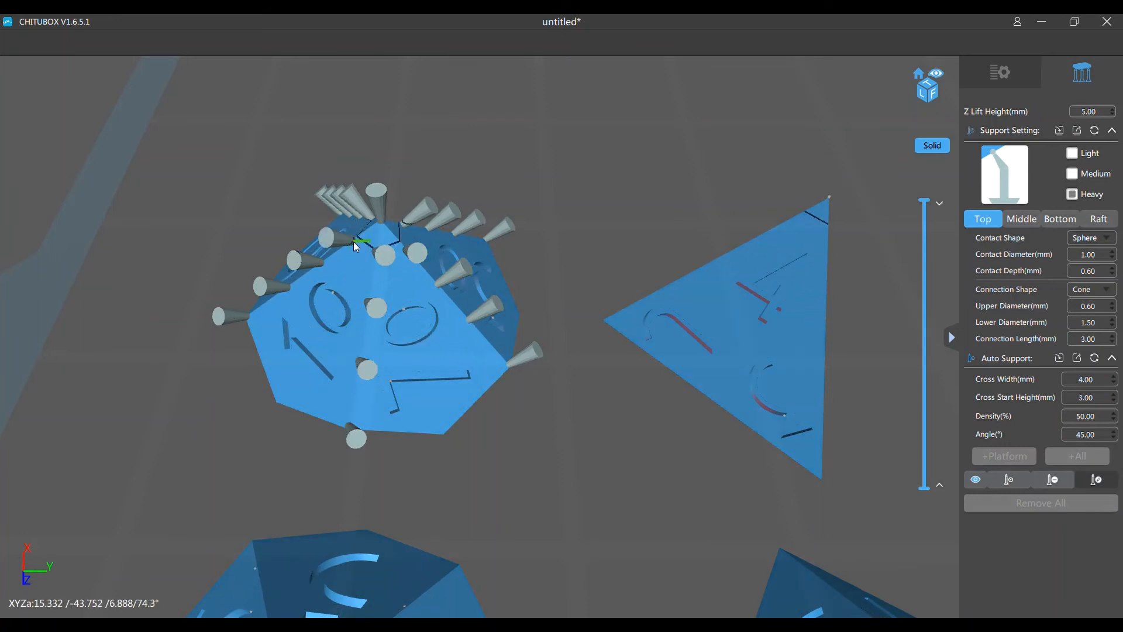
drag(300, 503, 529, 268)
right_drag(679, 302, 659, 255)
scroll(400, 425, up, 1)
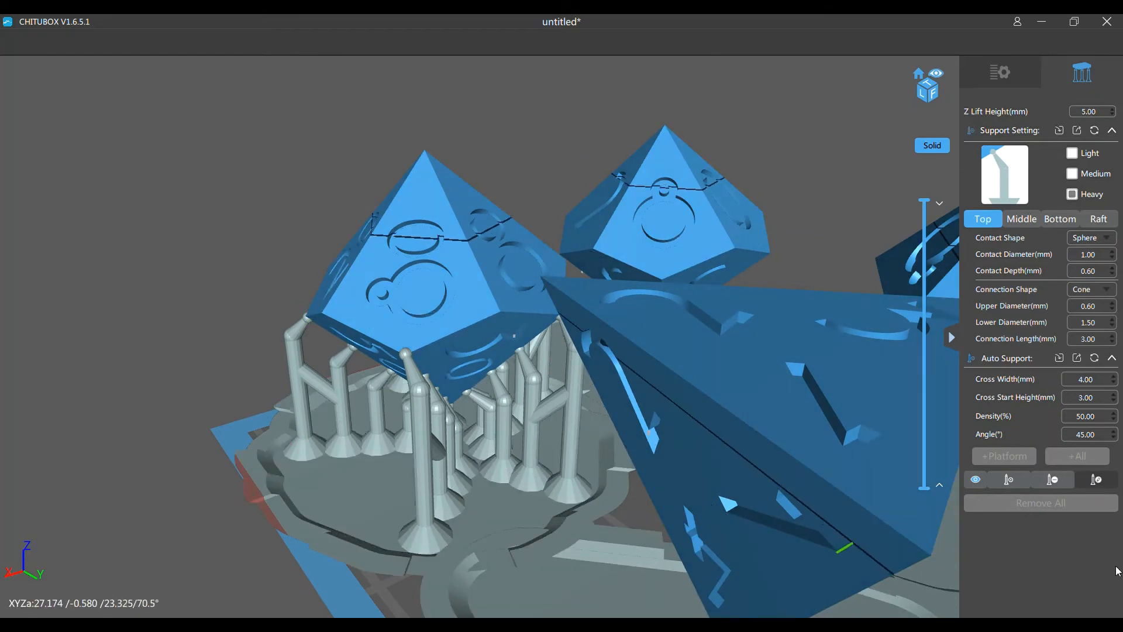
Edit the four supports along one lower edge of the percentile die, moving their pillars upright beneath their contact points
click(1009, 479)
right_drag(156, 368, 213, 358)
scroll(444, 477, up, 5)
scroll(450, 475, down, 4)
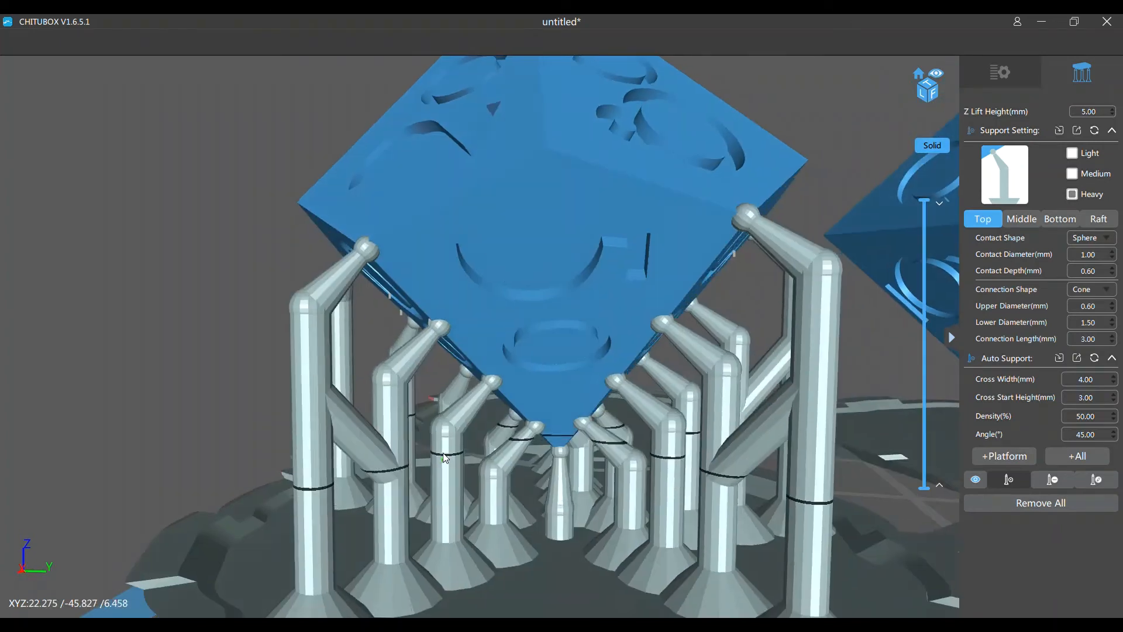
right_drag(257, 475, 203, 416)
scroll(208, 406, down, 4)
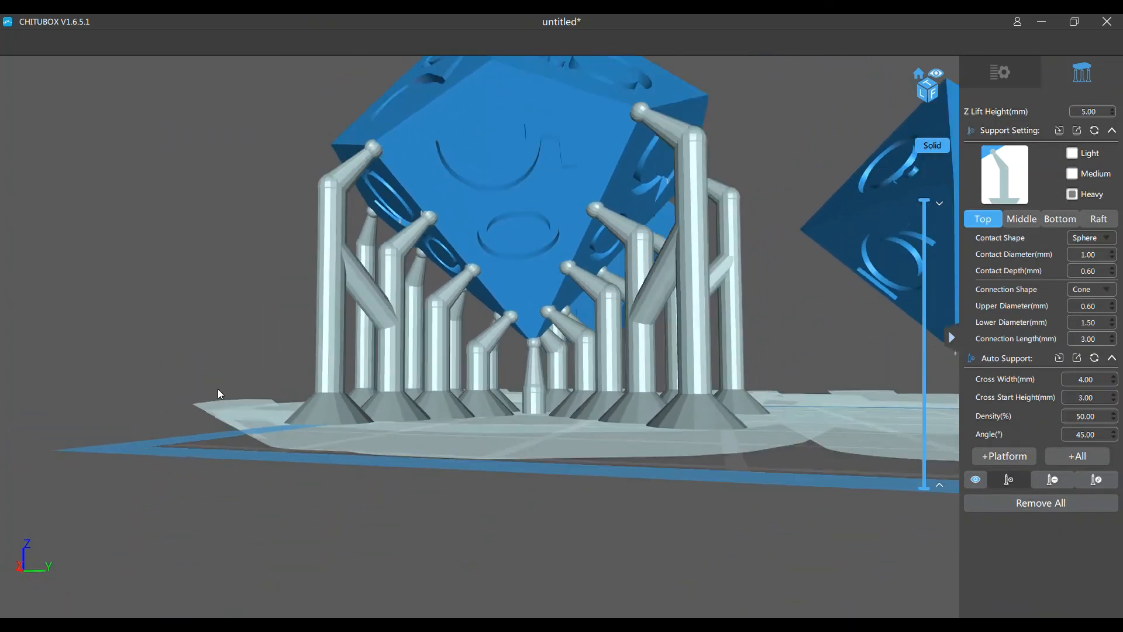
click(1107, 482)
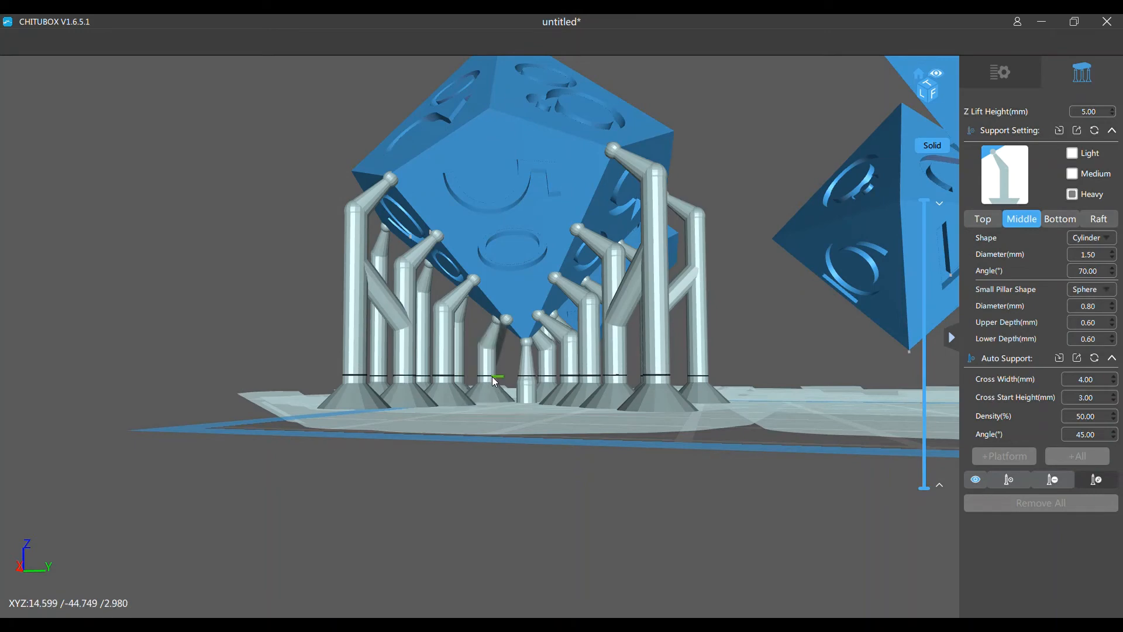
drag(492, 377, 464, 372)
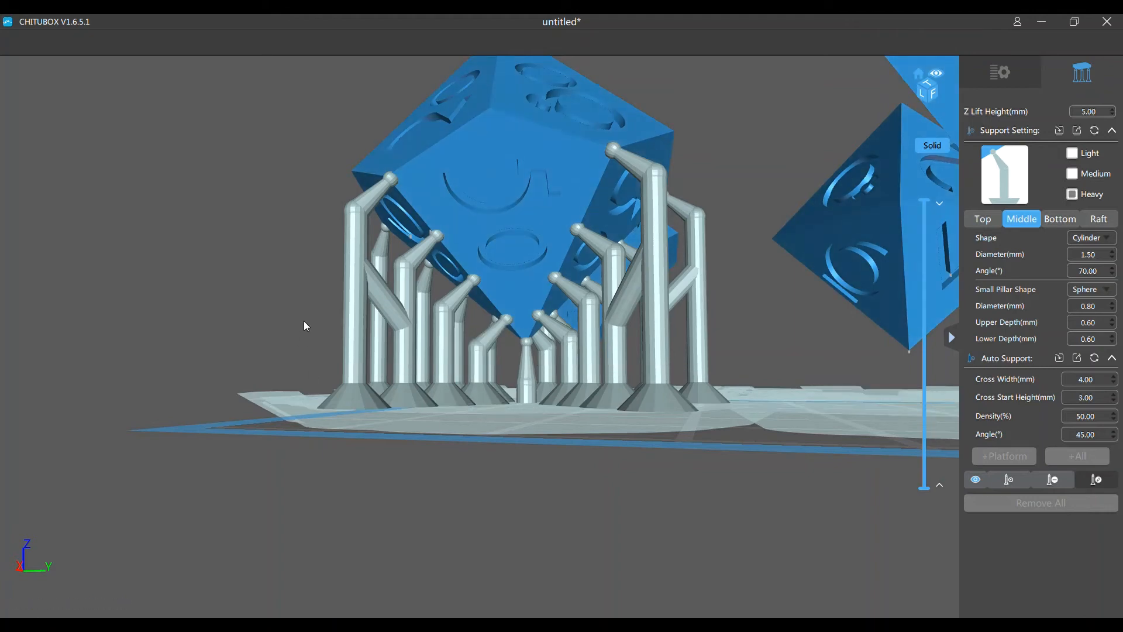
mouse_move(306, 326)
mouse_down()
mouse_move(304, 312)
mouse_move(300, 328)
mouse_up()
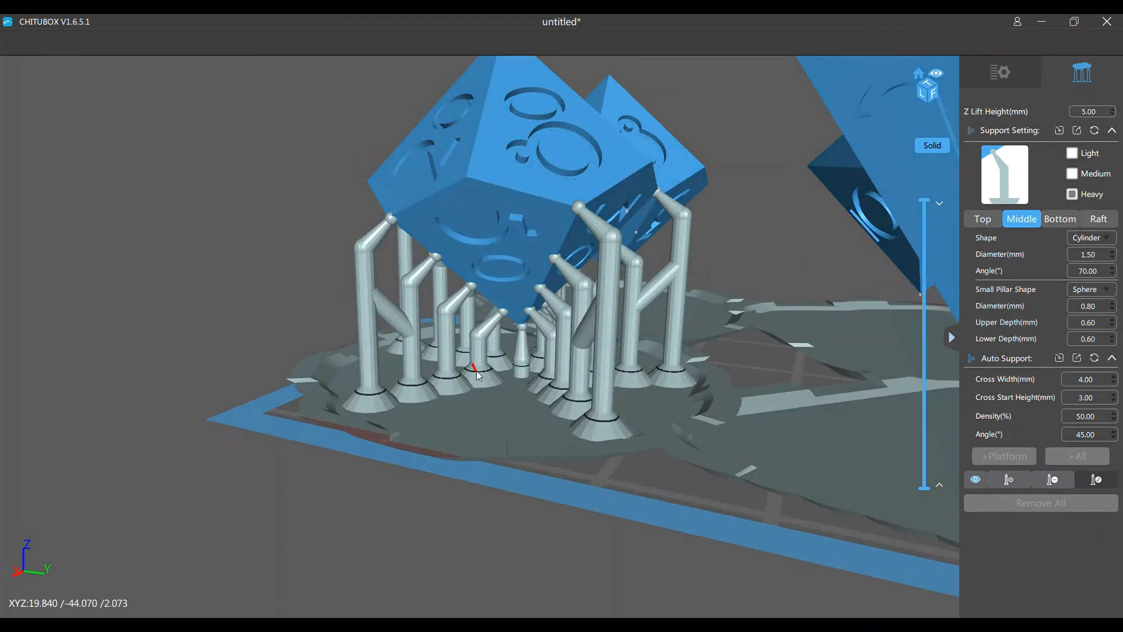
drag(476, 370, 398, 347)
Straighten the leaning support pillars along the next two lower edges of the percentile die
click(550, 355)
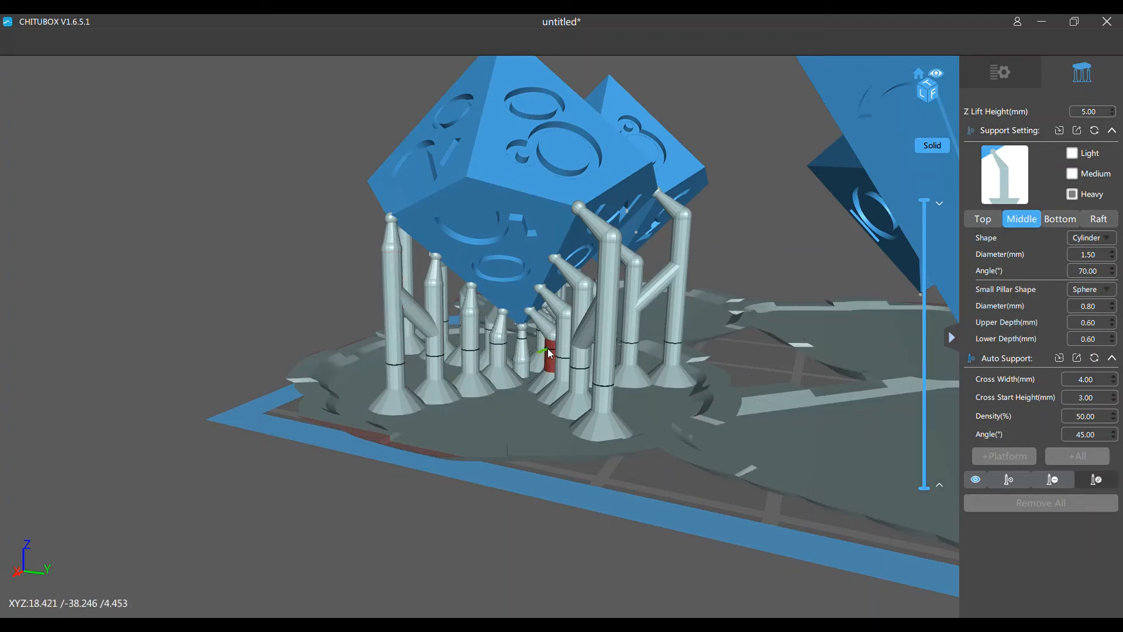
drag(550, 353, 575, 292)
right_drag(665, 398, 546, 461)
scroll(679, 395, up, 3)
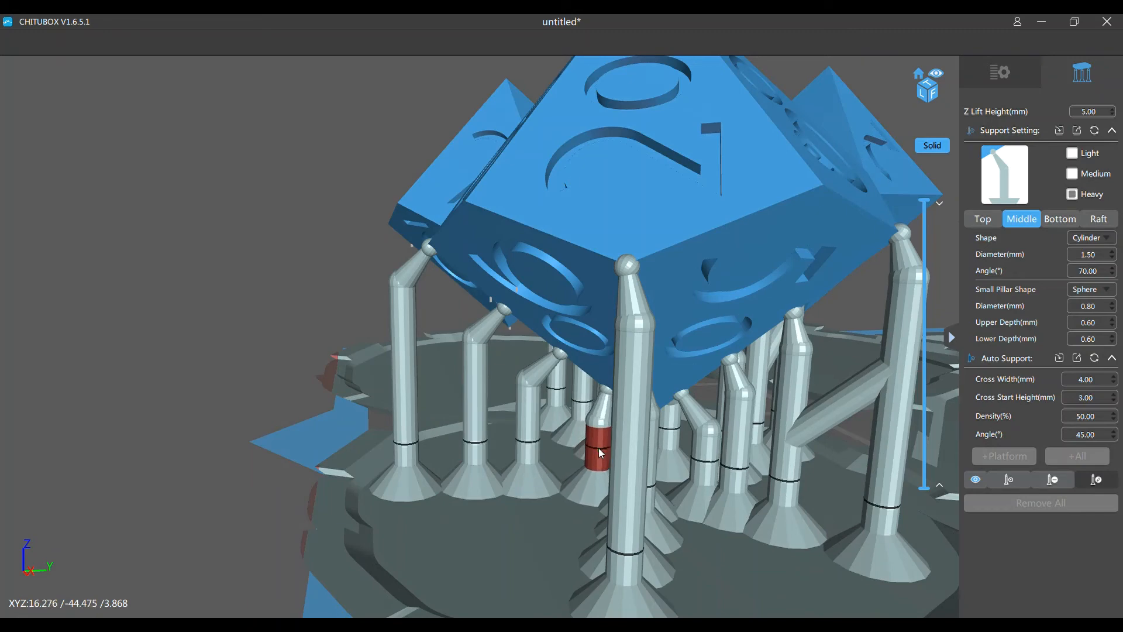
drag(532, 423, 559, 437)
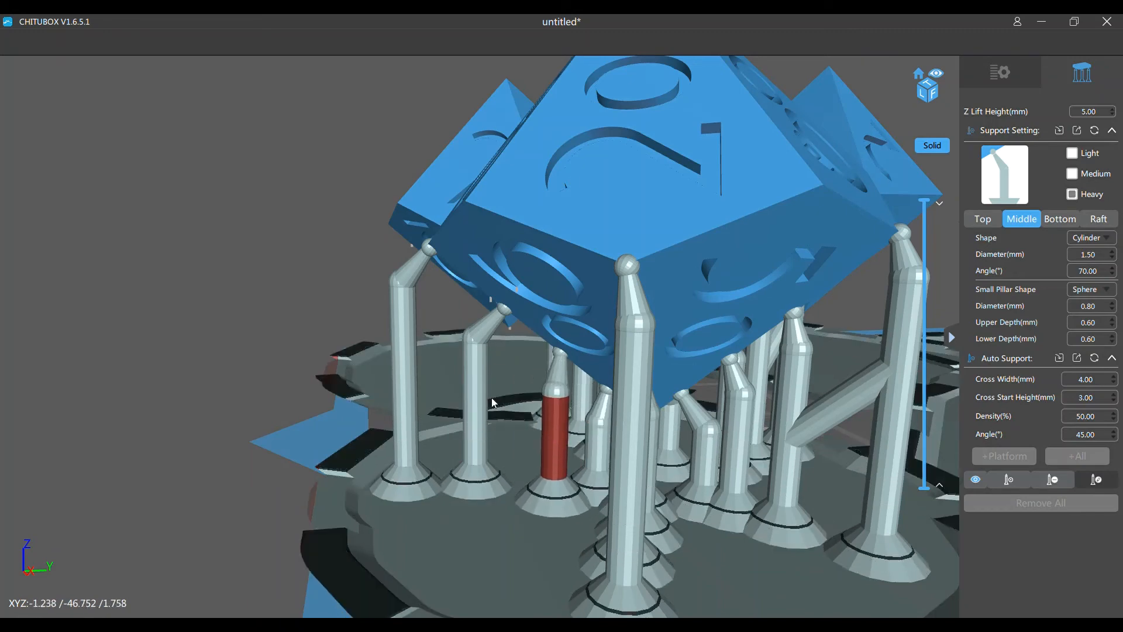
drag(492, 402, 503, 405)
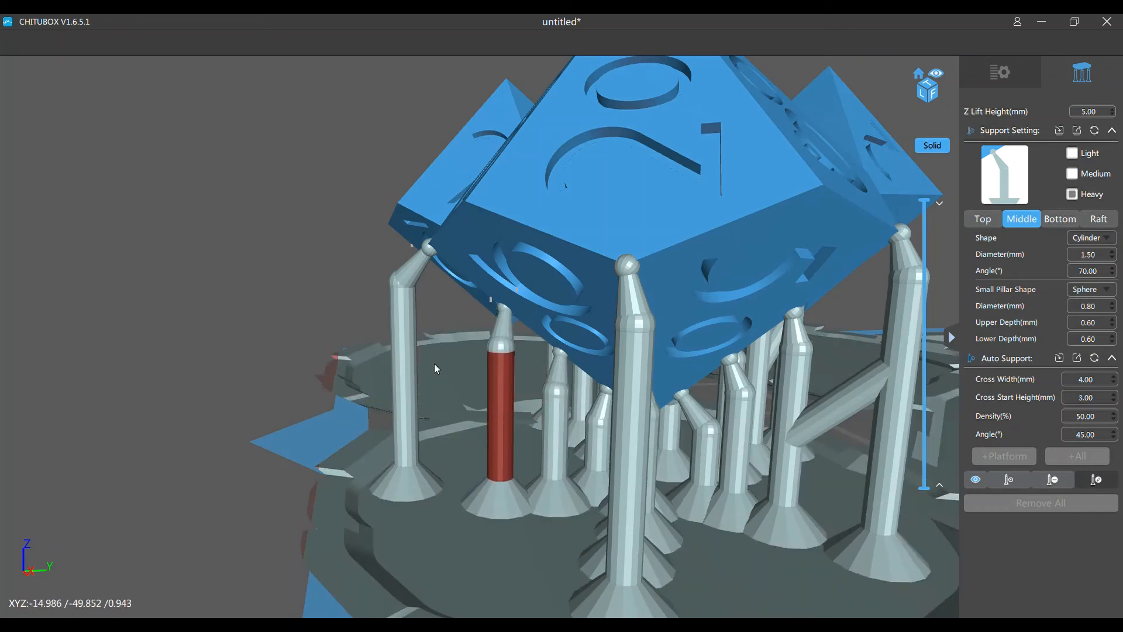
drag(414, 345, 439, 353)
scroll(465, 392, down, 3)
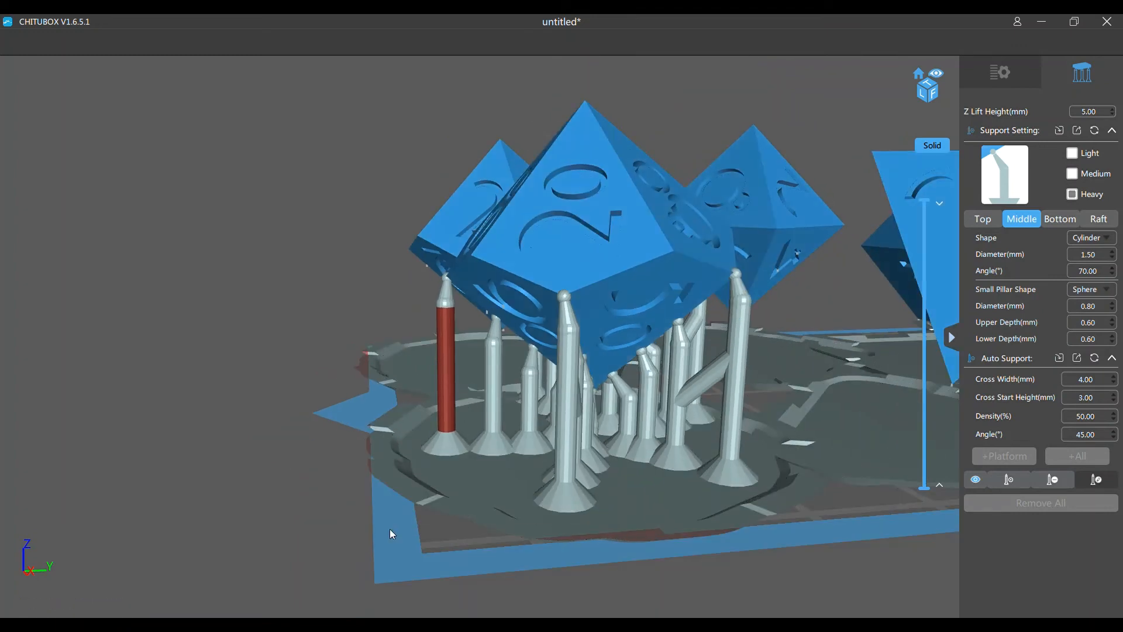
Straighten the four leaning supports along the percentile die's lower edge facing the neighbouring ten-sided die
drag(390, 529, 458, 496)
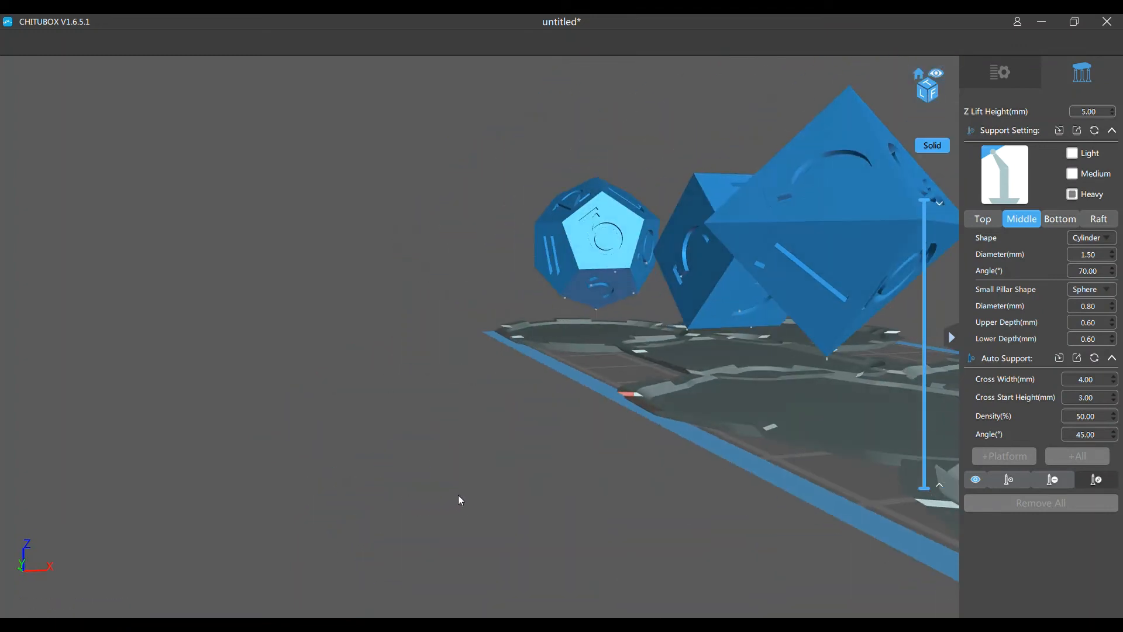
click(1012, 480)
right_drag(871, 563, 458, 546)
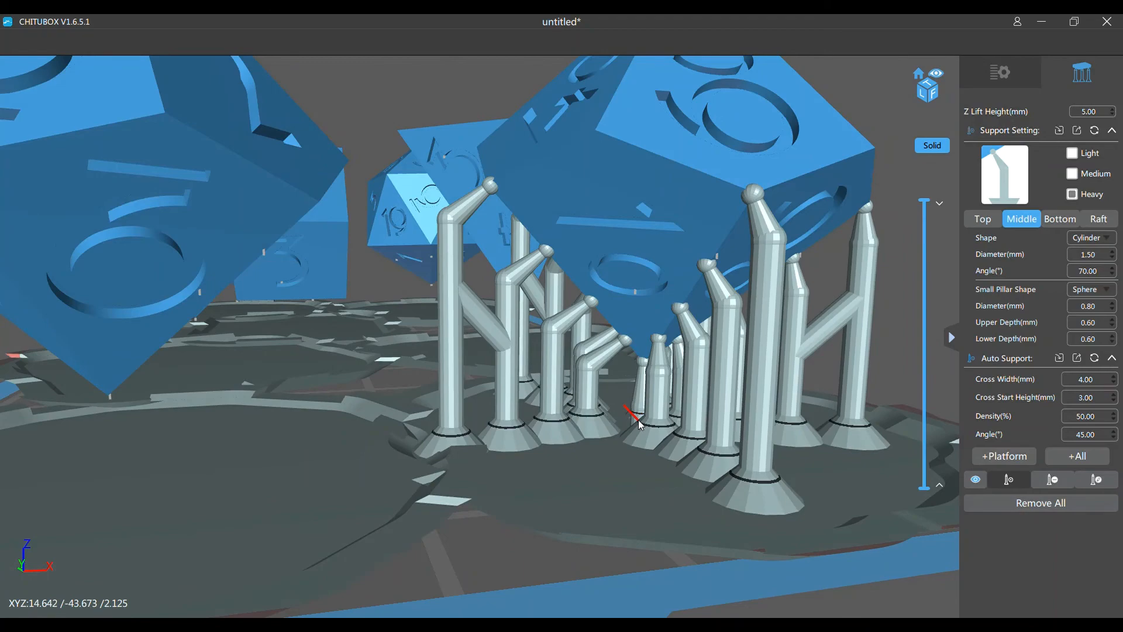
right_drag(518, 560, 729, 539)
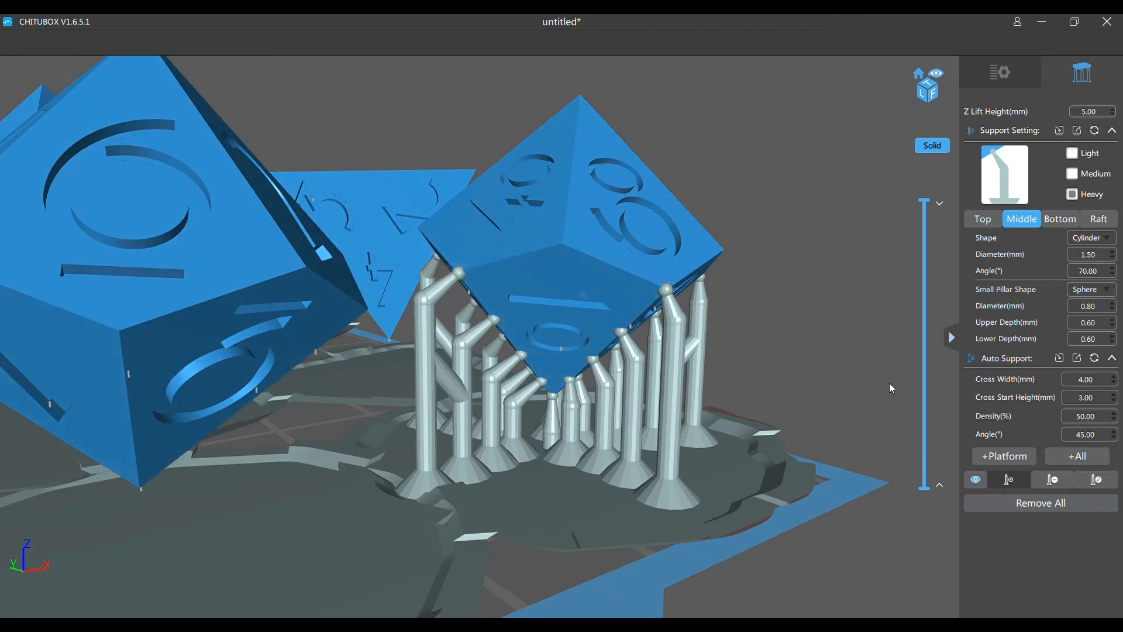
click(1097, 479)
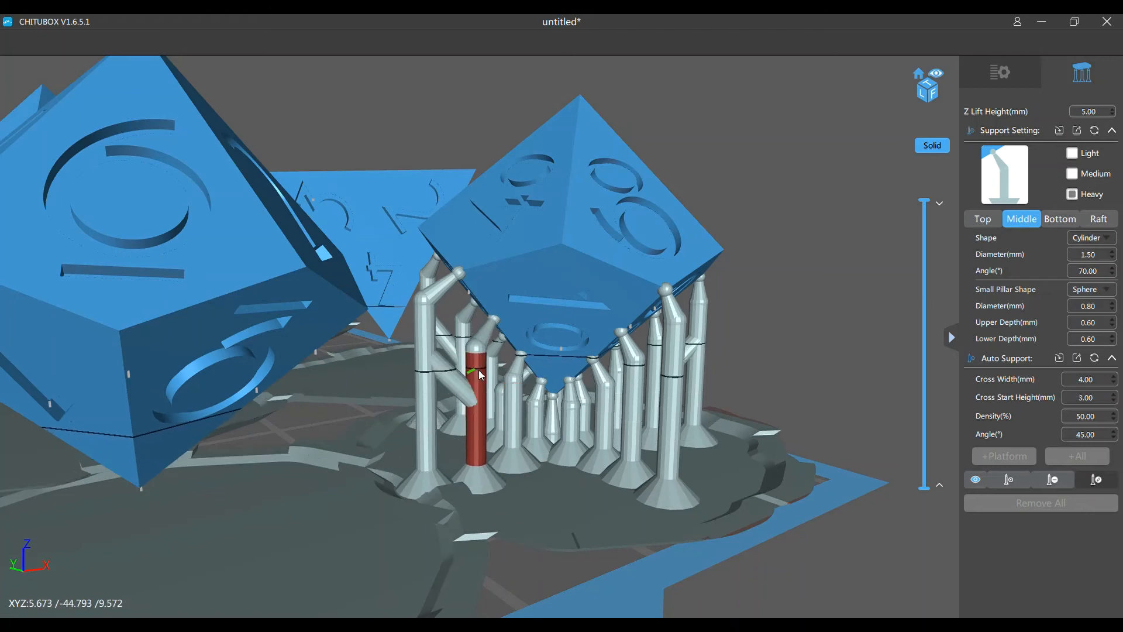
drag(479, 370, 451, 338)
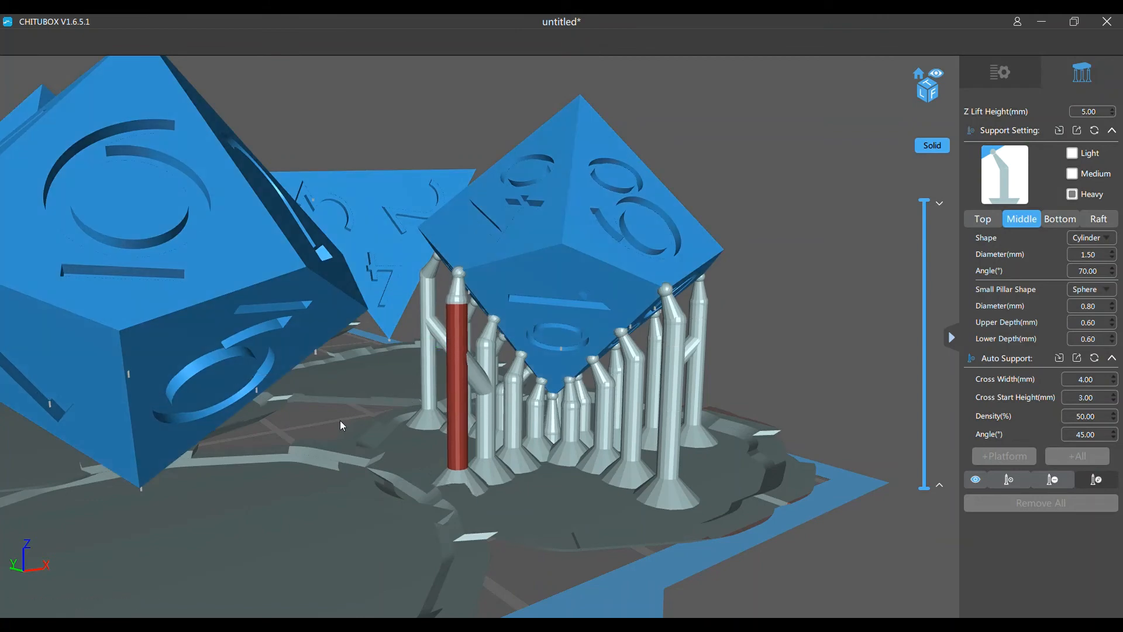
Move the four pillars along the last unedited lower edge of the percentile die upright beneath their contact points
right_drag(341, 420, 431, 441)
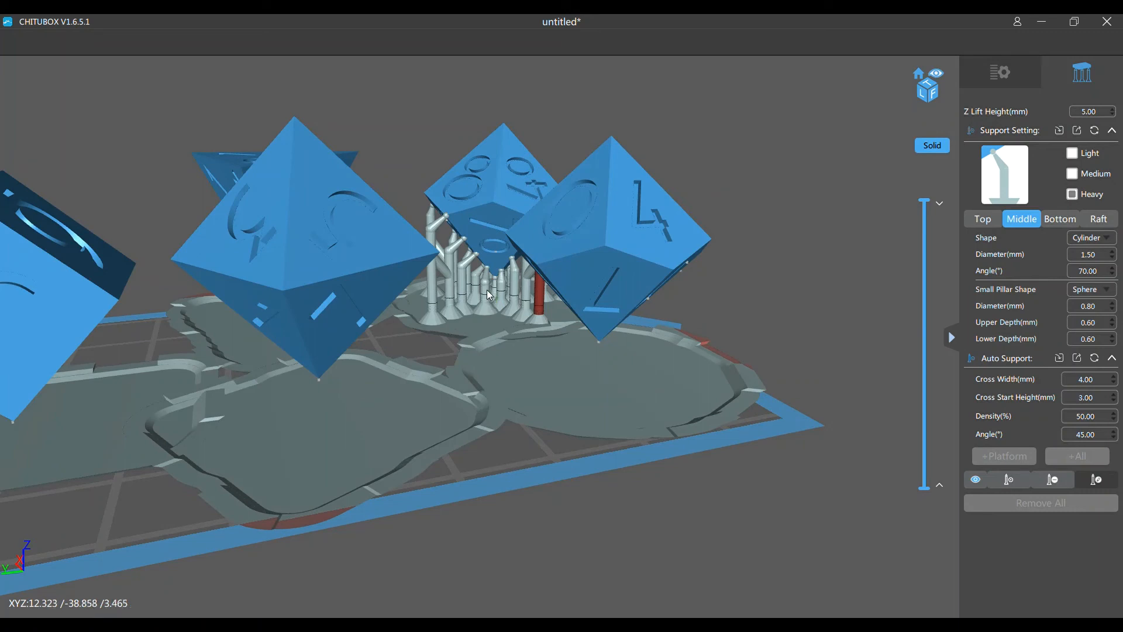
click(488, 292)
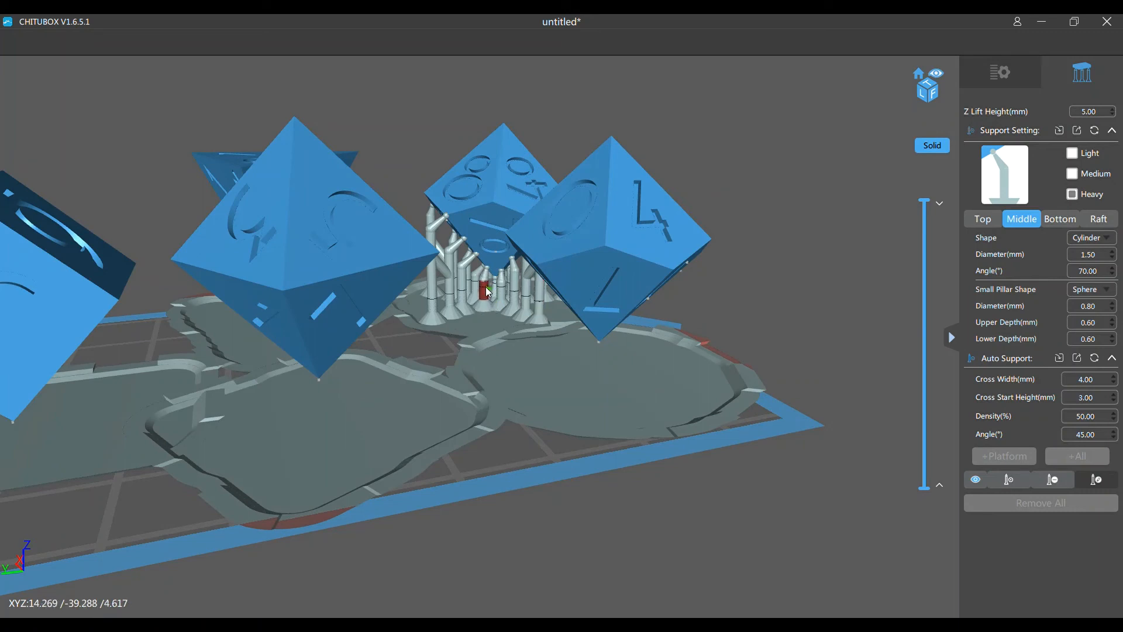
drag(464, 289, 478, 288)
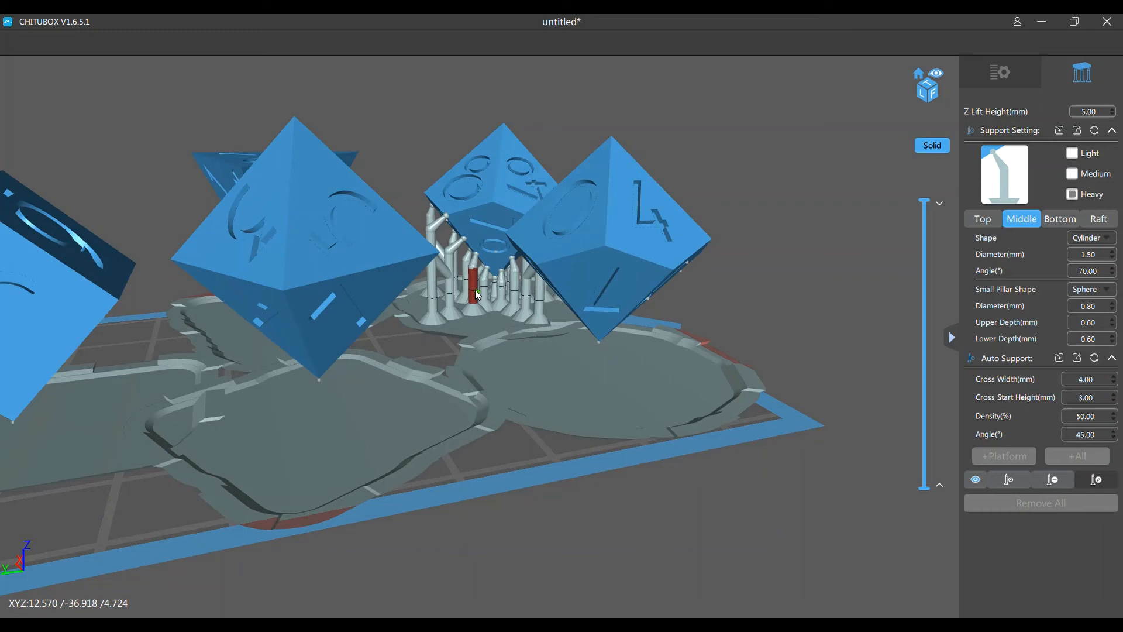
drag(475, 289, 445, 285)
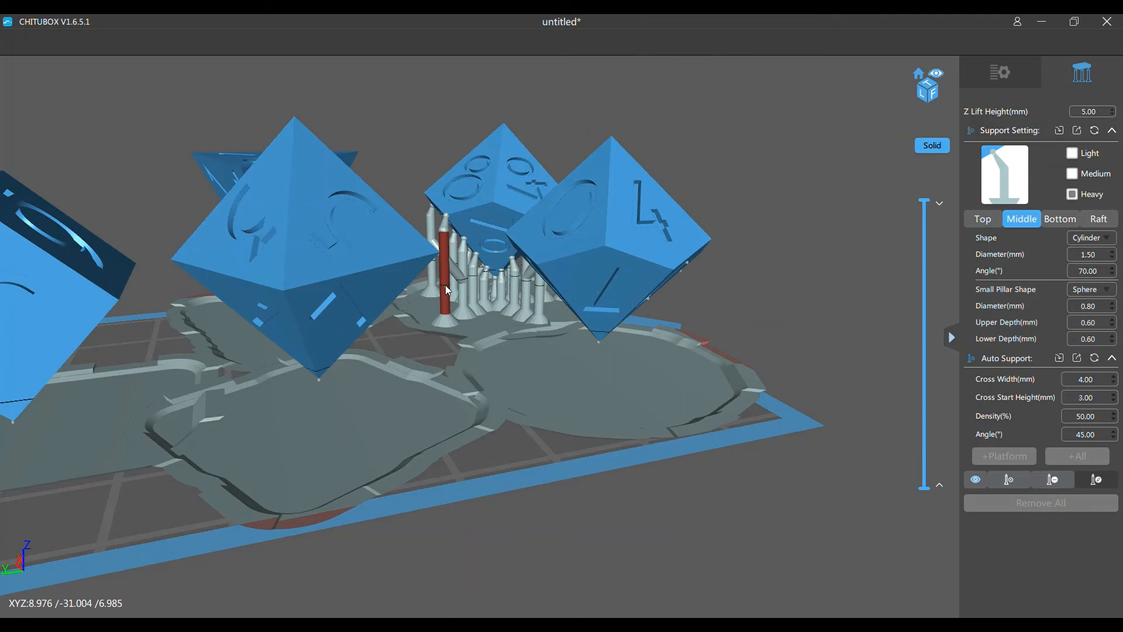
Add heavy supports along all five lower edges of the ten-sided die, from the tip out to each corner
click(1009, 479)
middle_drag(830, 327, 784, 328)
drag(784, 329, 768, 211)
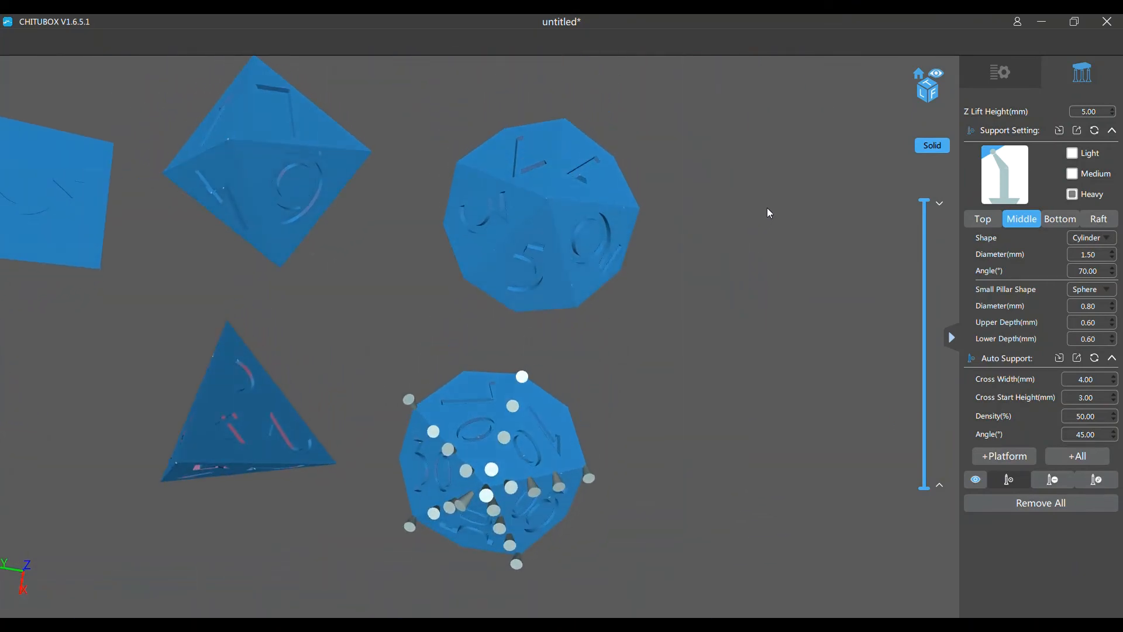
drag(602, 529, 612, 554)
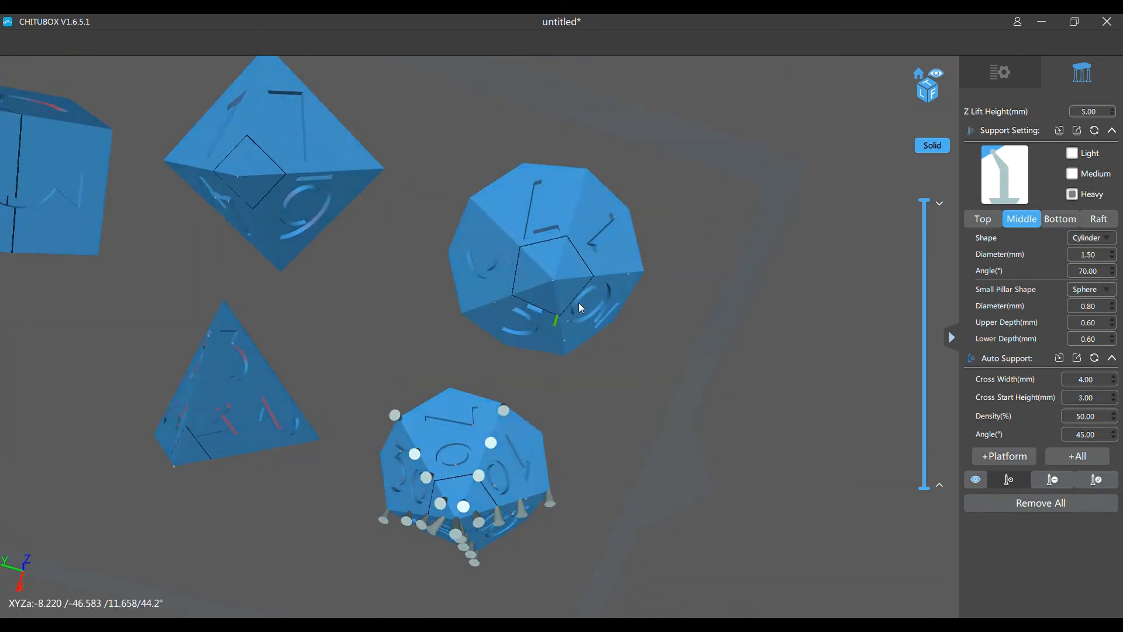
mouse_move(640, 399)
right_down()
mouse_move(635, 408)
mouse_move(637, 378)
right_up()
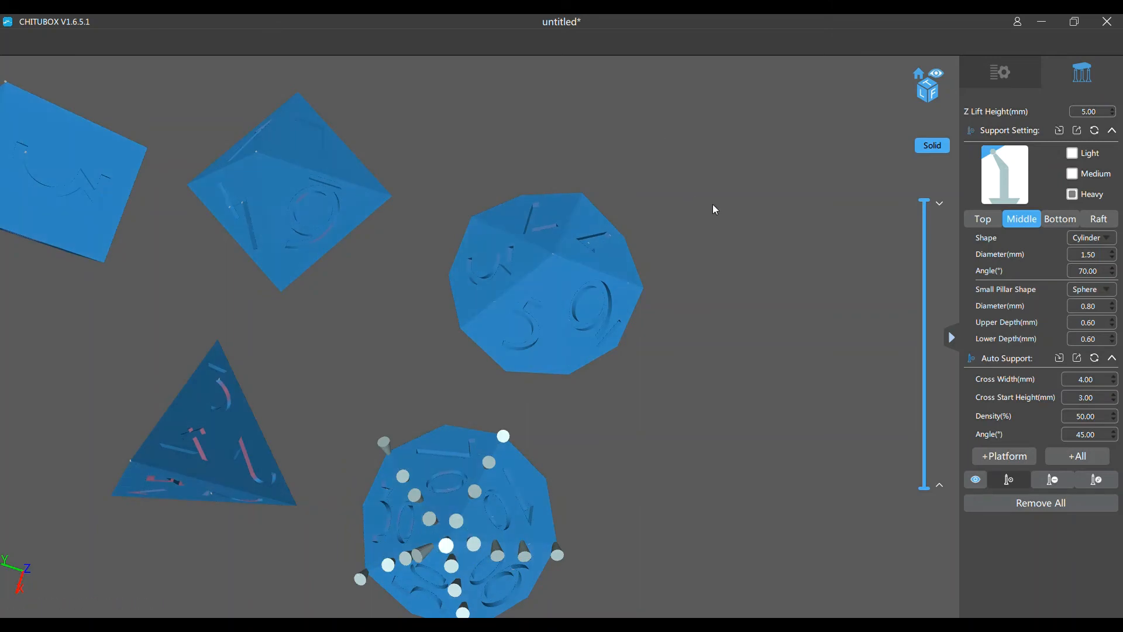
click(475, 232)
click(464, 342)
click(579, 196)
click(641, 285)
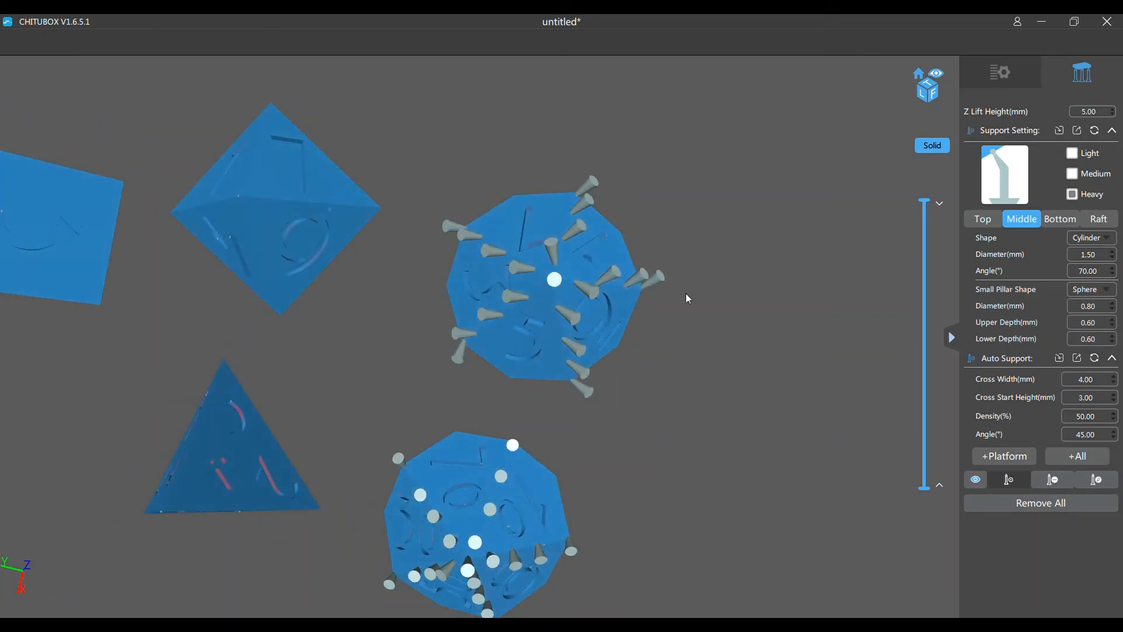
Edit the new supports under the ten-sided die so their pillars stand more upright
click(1096, 480)
click(465, 416)
right_drag(465, 416, 647, 451)
Add heavy supports at the tip and along the lower edges of the eight-sided die
click(1009, 480)
click(393, 370)
click(444, 306)
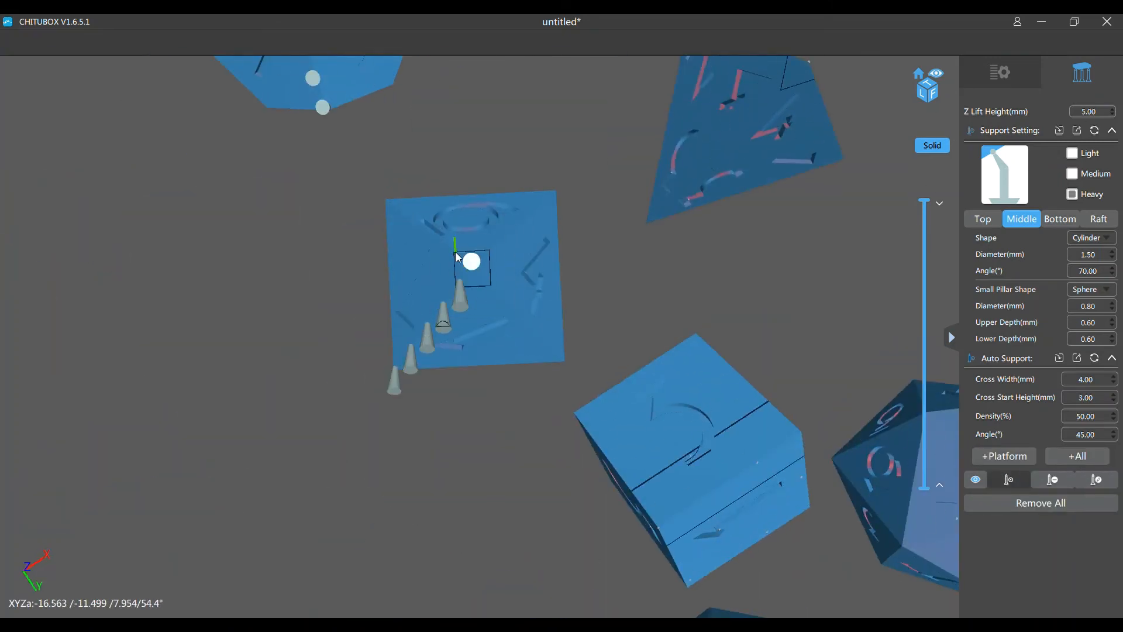
click(526, 302)
Edit the supports under the eight-sided die, shifting their pillars upright beneath the contact points
click(1096, 480)
click(550, 337)
right_drag(526, 321, 501, 468)
click(501, 529)
right_drag(501, 529, 576, 351)
click(576, 328)
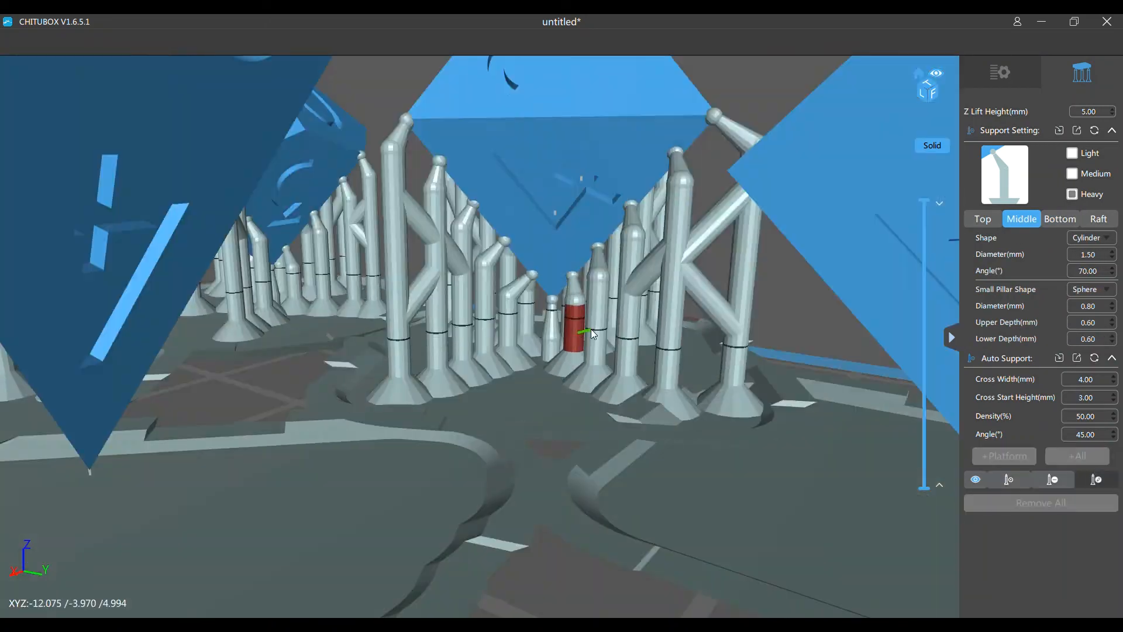
Add heavy supports at the tip and along the lower edges of the four-sided die
scroll(494, 362, down, 5)
click(1008, 480)
click(579, 231)
click(462, 218)
click(452, 198)
right_drag(452, 197, 483, 268)
click(454, 316)
click(441, 340)
Add heavy supports along the lower edges of the cube, the twelve-sided die and the twenty-sided die
click(481, 306)
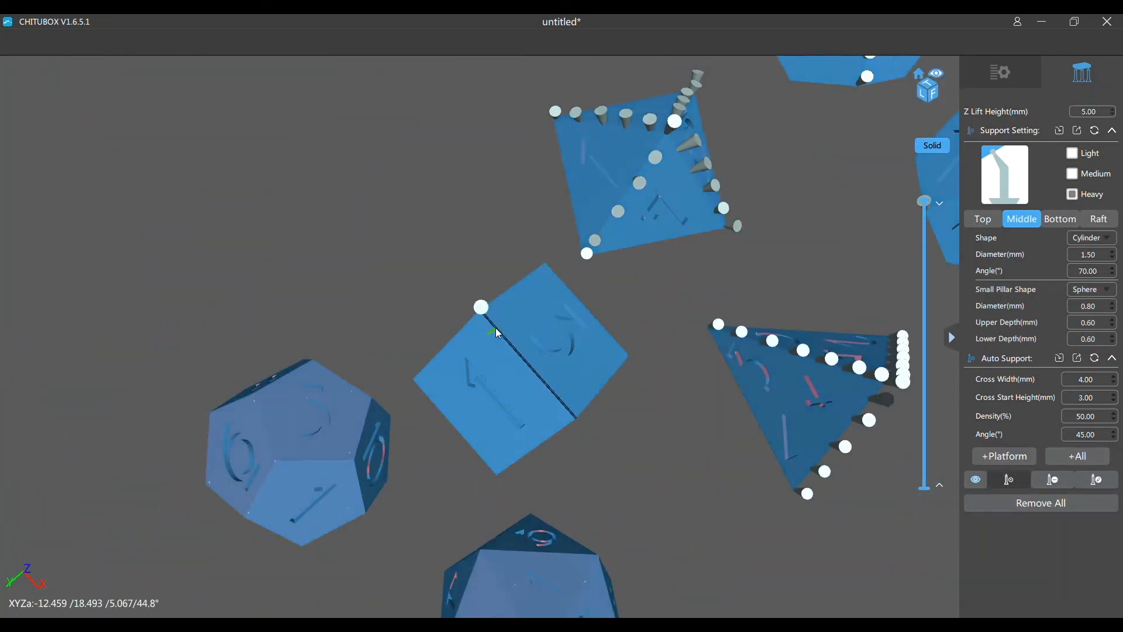
click(983, 219)
right_drag(496, 328, 238, 94)
click(648, 254)
click(578, 310)
click(581, 311)
click(606, 375)
scroll(606, 374, down, 5)
scroll(545, 325, up, 5)
click(545, 325)
click(419, 484)
click(444, 426)
click(456, 400)
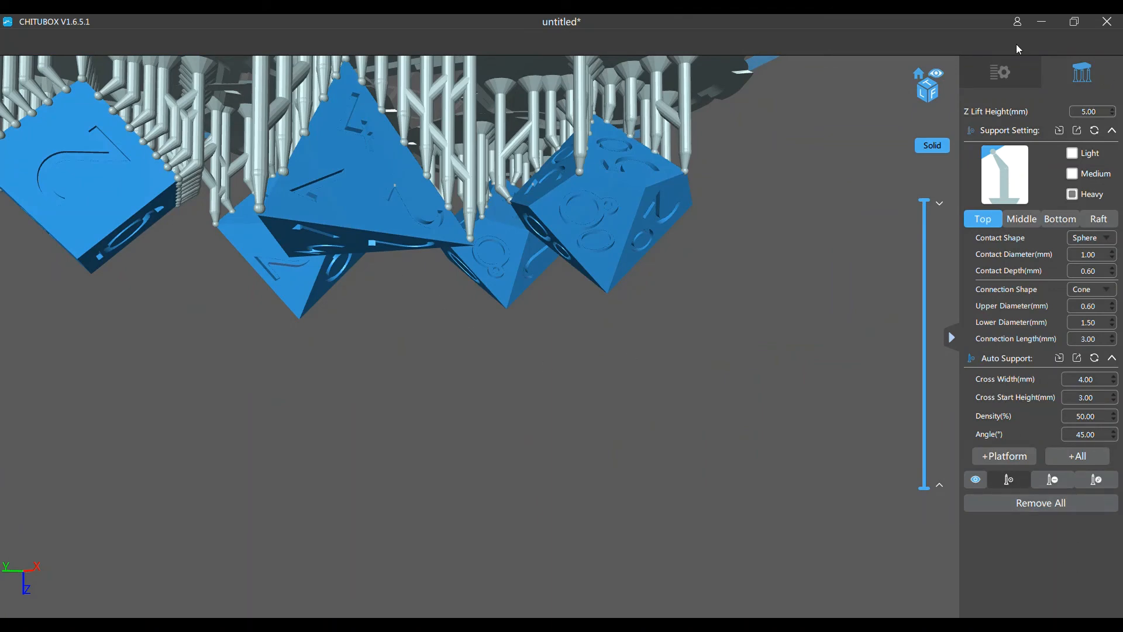
Leave and reopen the support settings, then switch the support type for new supports to Light
click(999, 73)
right_drag(183, 529, 694, 290)
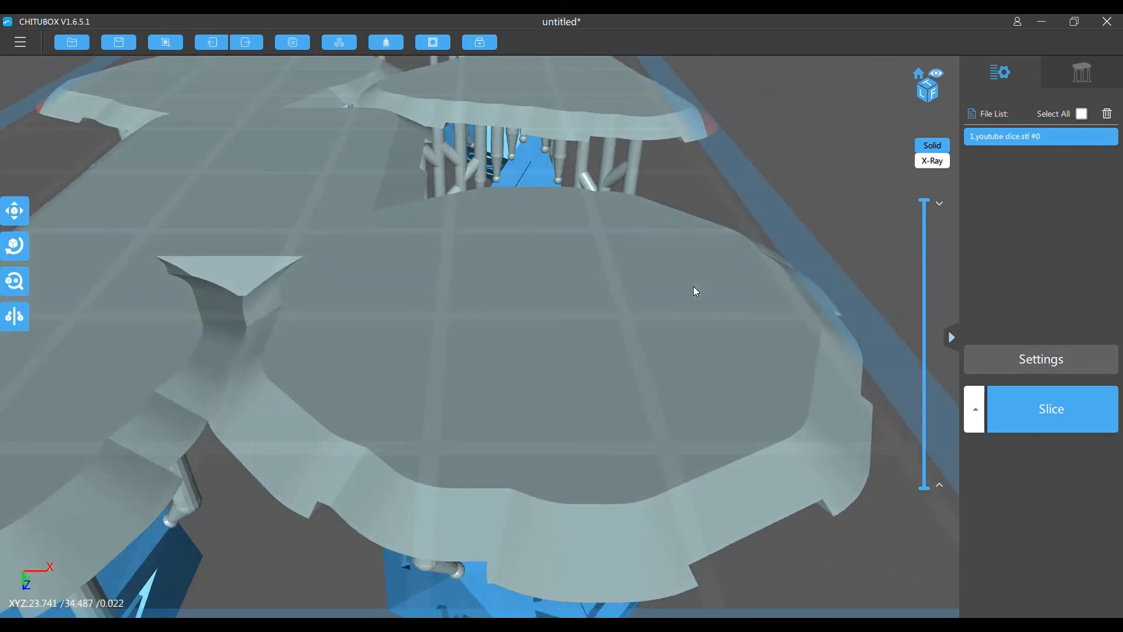
click(1095, 81)
click(1074, 154)
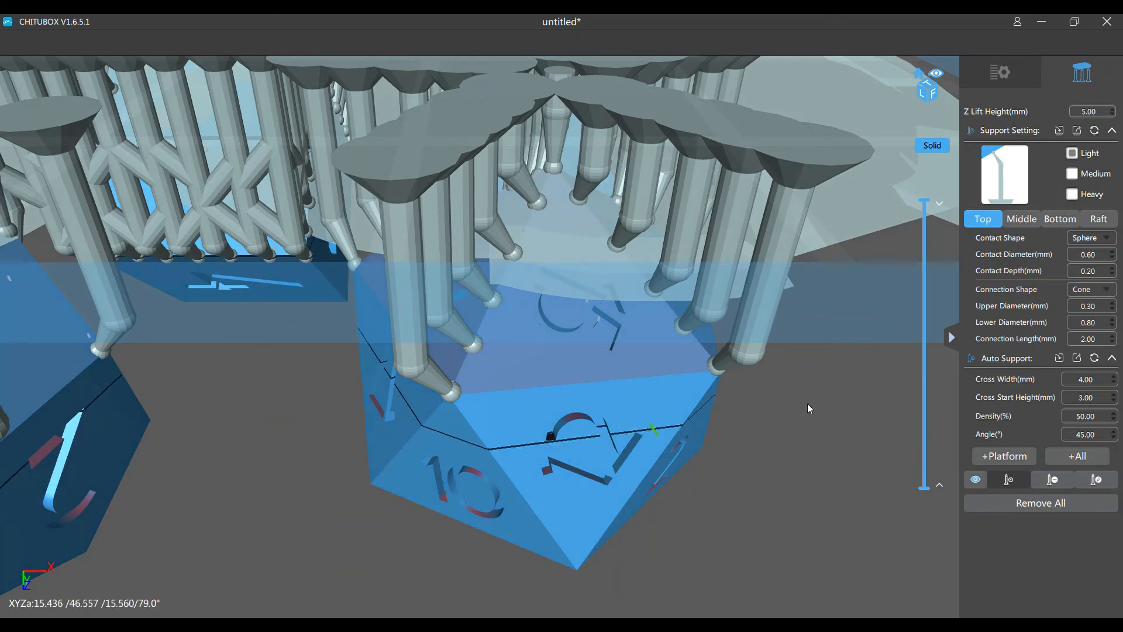
Examine the undersides of all the dice to review the heavy supports along their lower edges
mouse_move(801, 406)
middle_down()
mouse_move(822, 437)
mouse_move(730, 346)
mouse_move(806, 396)
middle_up()
right_drag(764, 372, 777, 404)
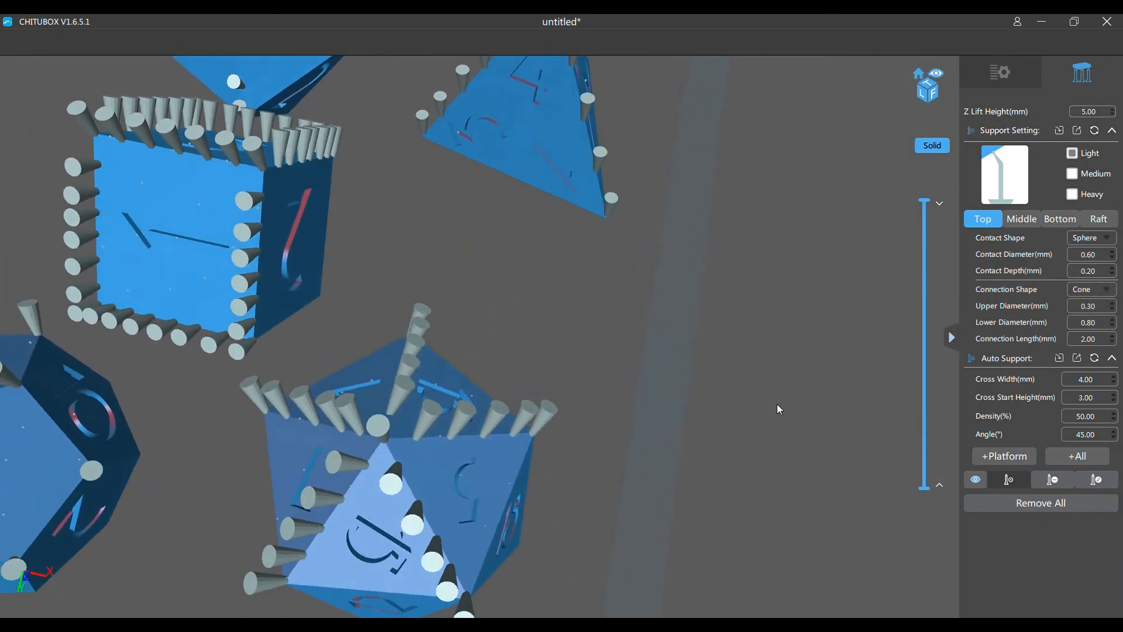
middle_drag(663, 288, 673, 400)
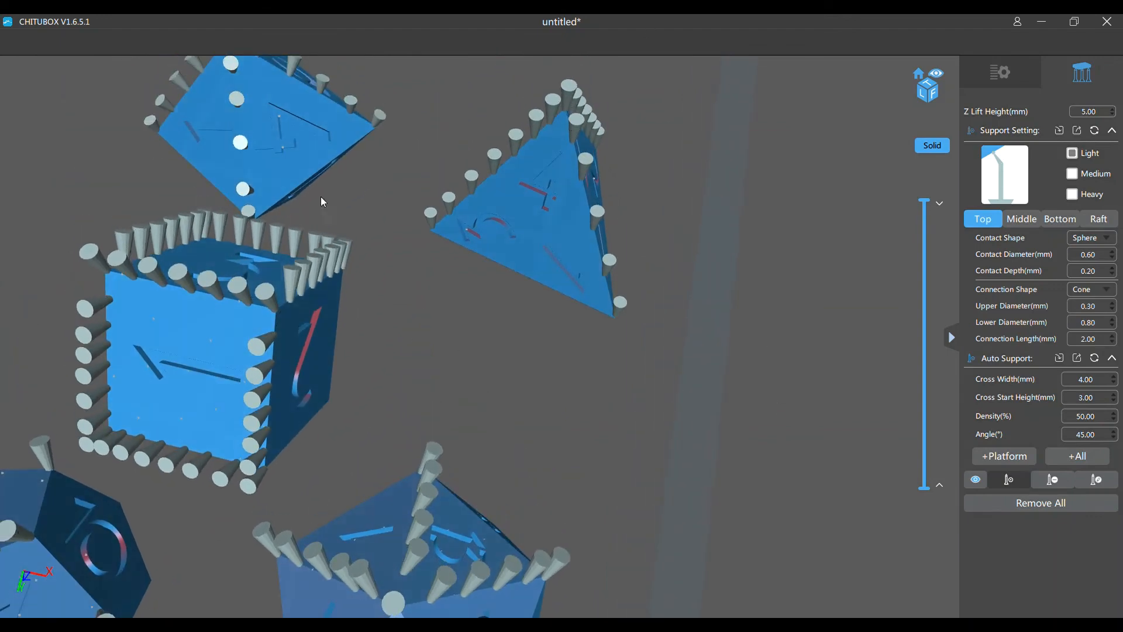
middle_drag(596, 363, 684, 466)
right_drag(555, 222, 577, 399)
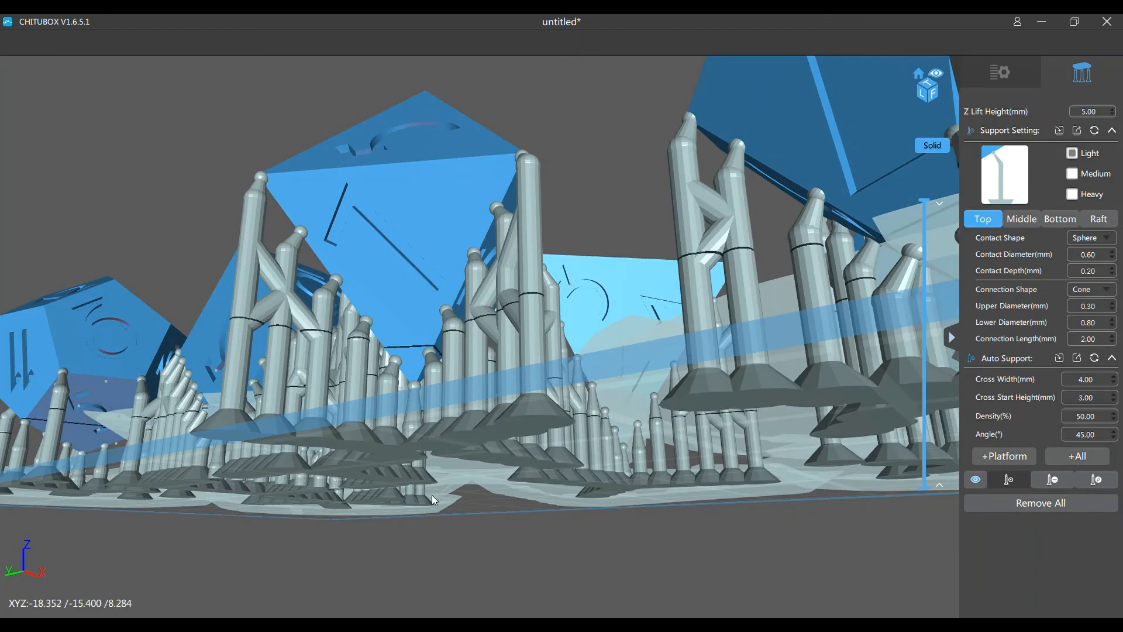
scroll(496, 464, down, 5)
right_drag(504, 486, 504, 310)
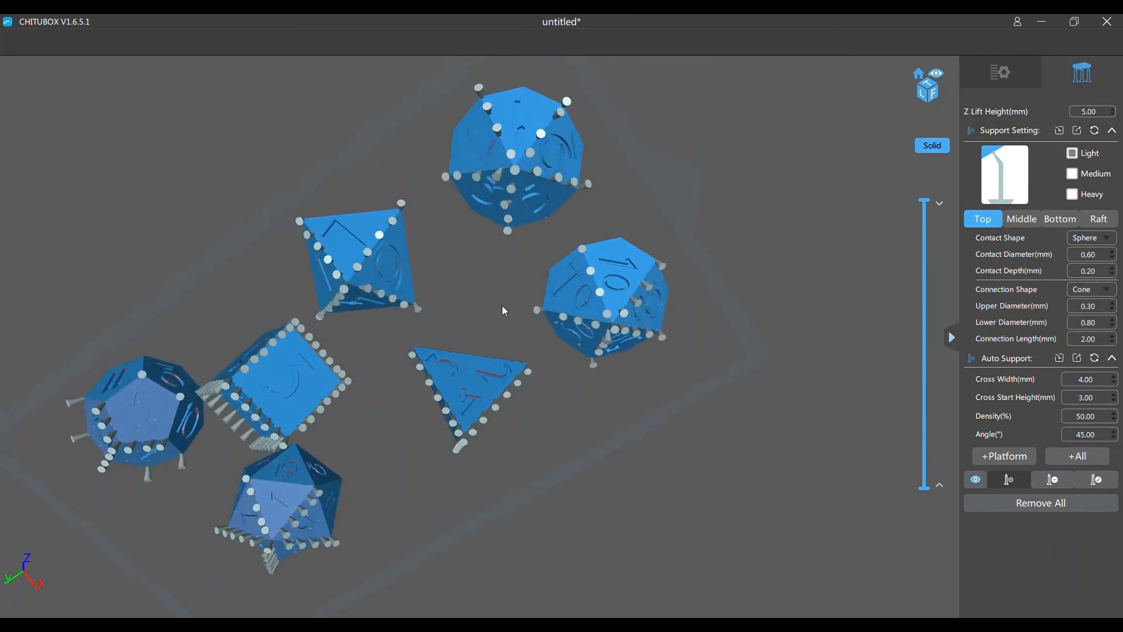
middle_drag(656, 168, 647, 456)
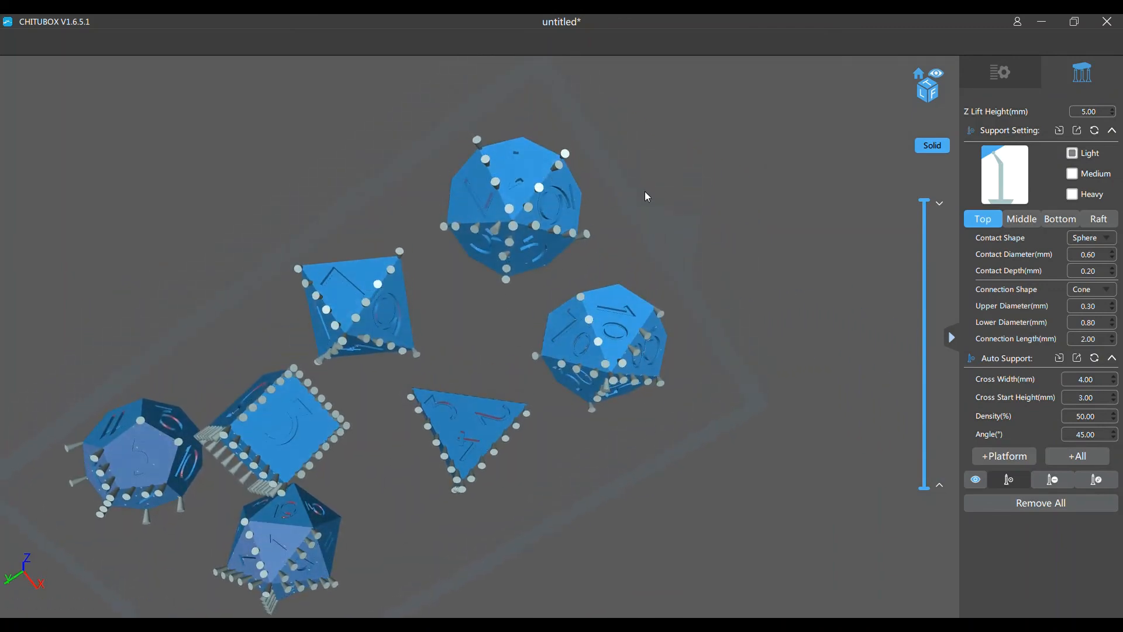
middle_drag(644, 192, 665, 361)
scroll(623, 251, up, 2)
scroll(624, 220, up, 3)
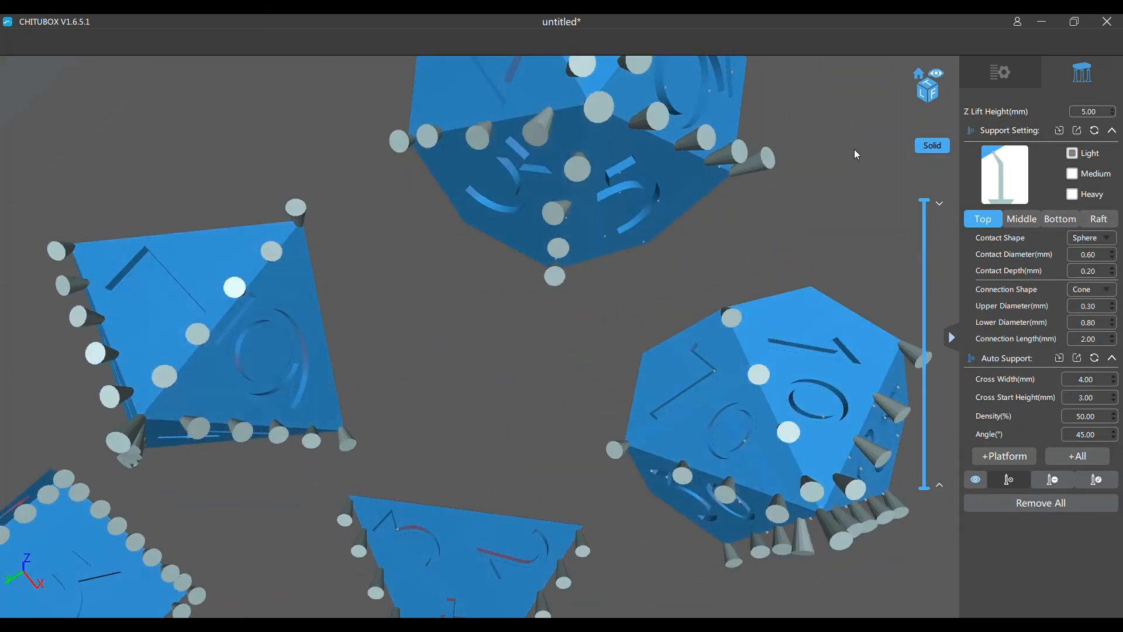
Clip the view to about layer 236 and add a light support where the straight engraved numeral starts on the ten-sided die's lower face
scroll(854, 148, up, 2)
middle_drag(778, 136, 712, 328)
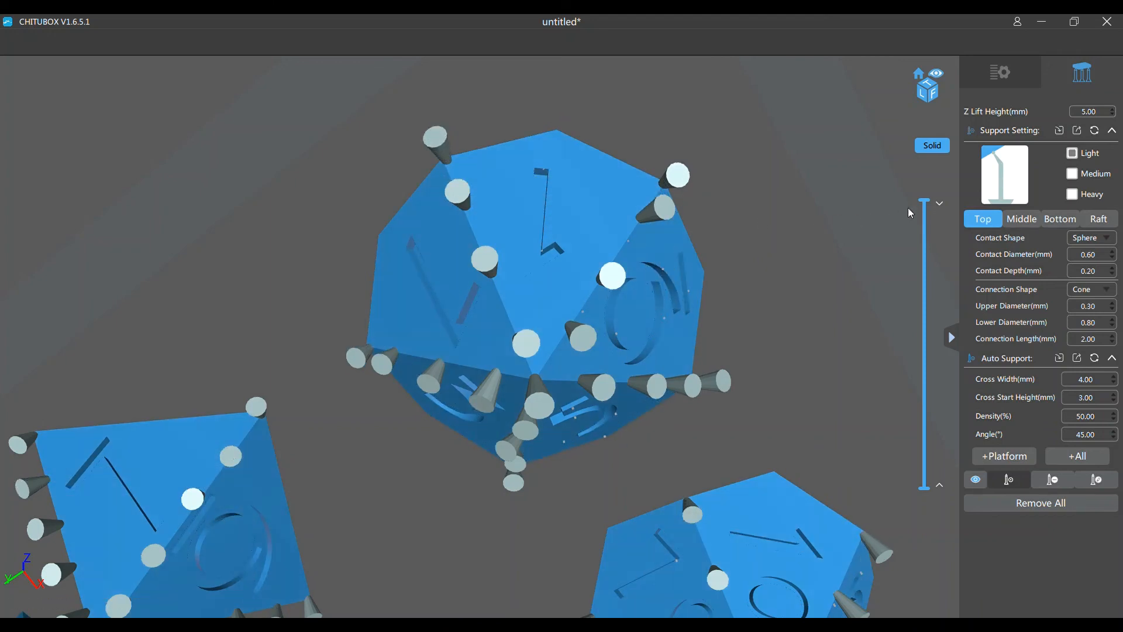
drag(927, 205, 943, 380)
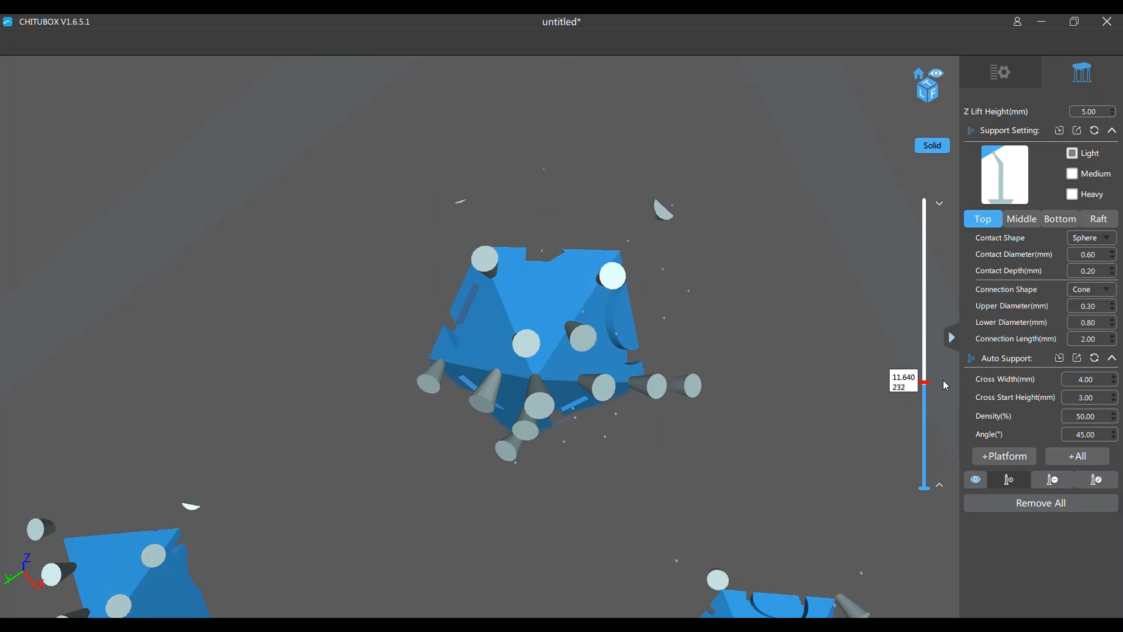
scroll(475, 237, up, 5)
scroll(475, 237, up, 2)
scroll(563, 213, down, 6)
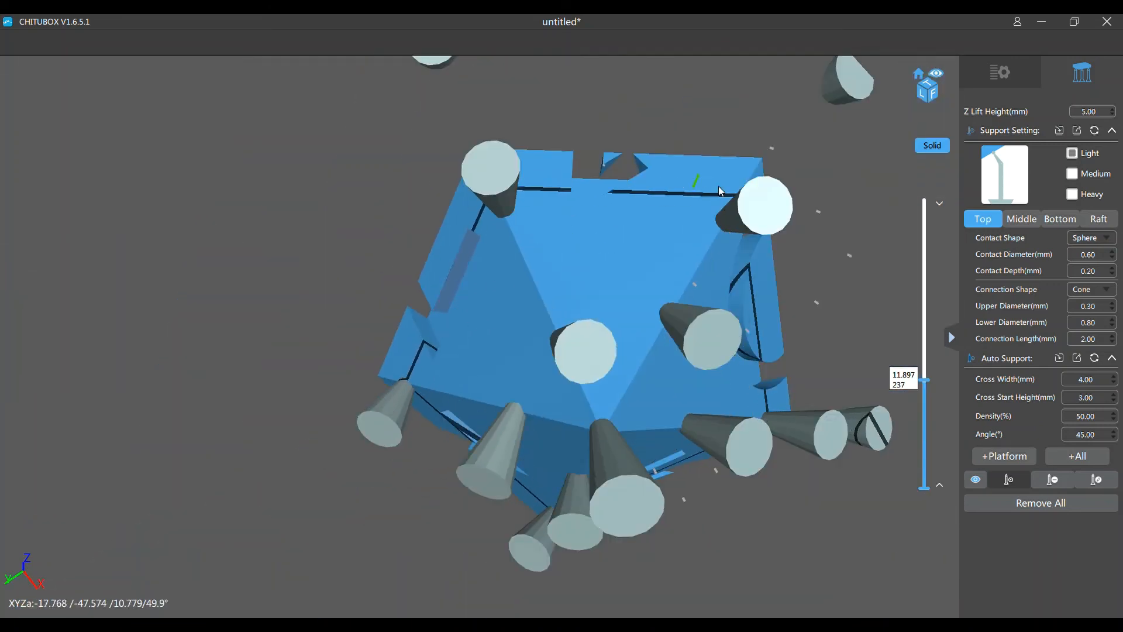
middle_drag(869, 188, 788, 316)
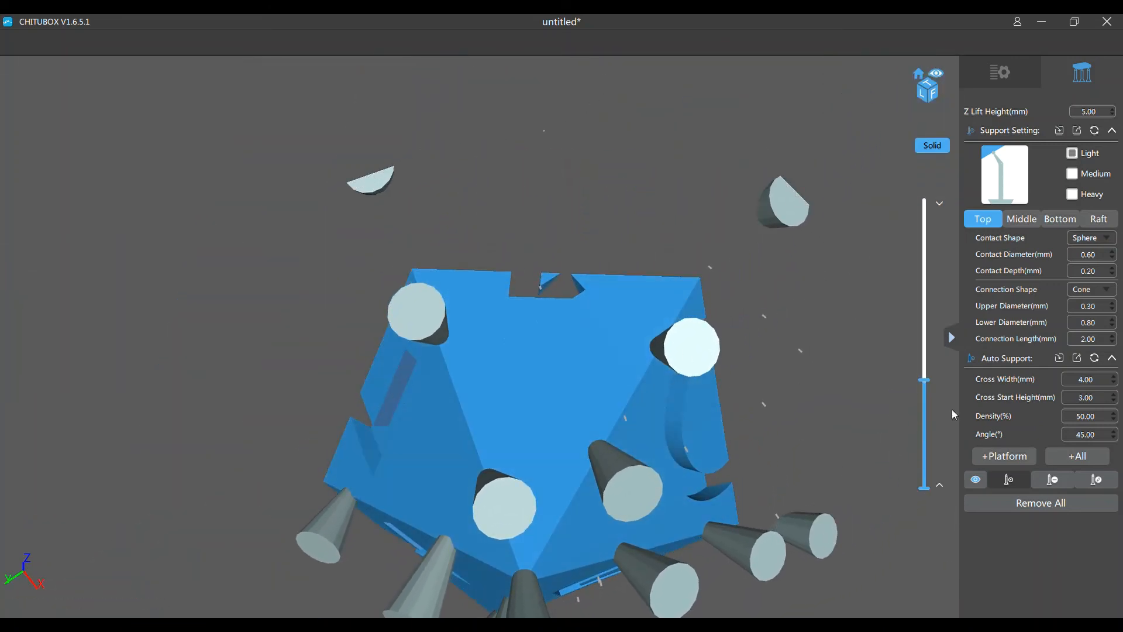
click(925, 382)
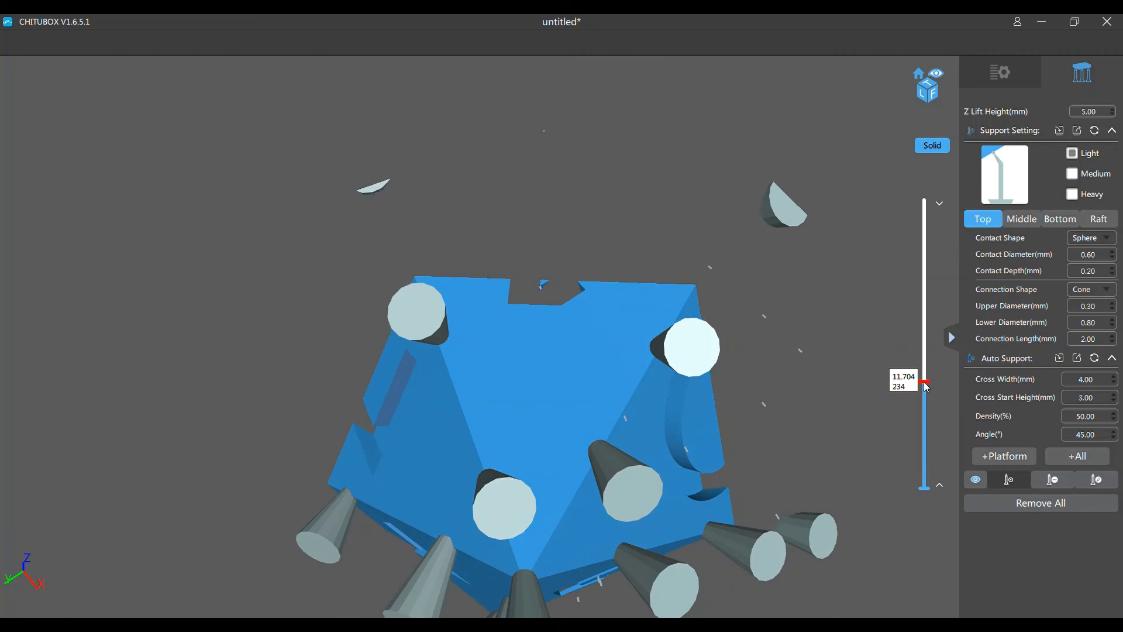
drag(927, 387, 929, 386)
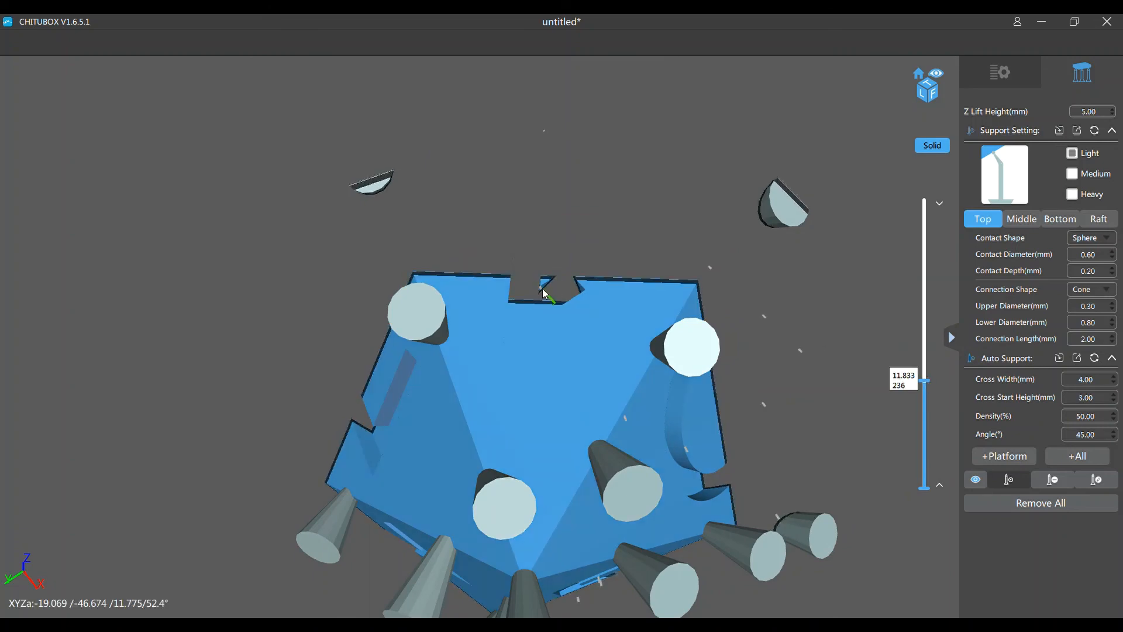
click(544, 288)
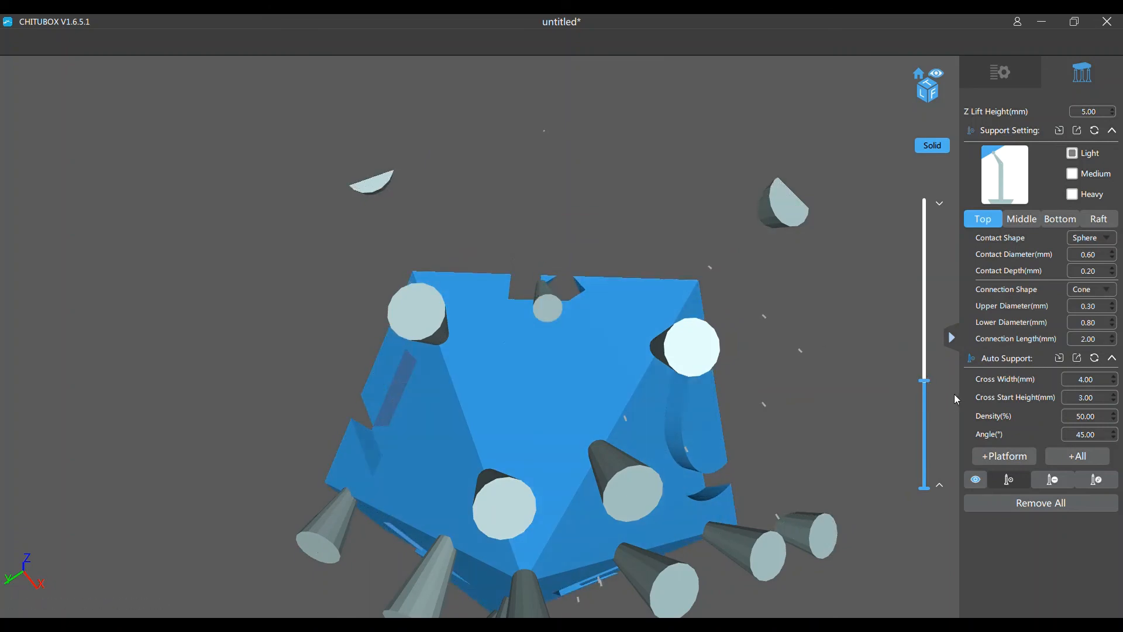
Add light supports at the same numeral's newly starting spots, checking around layer 243 and layer 348
drag(929, 386, 927, 383)
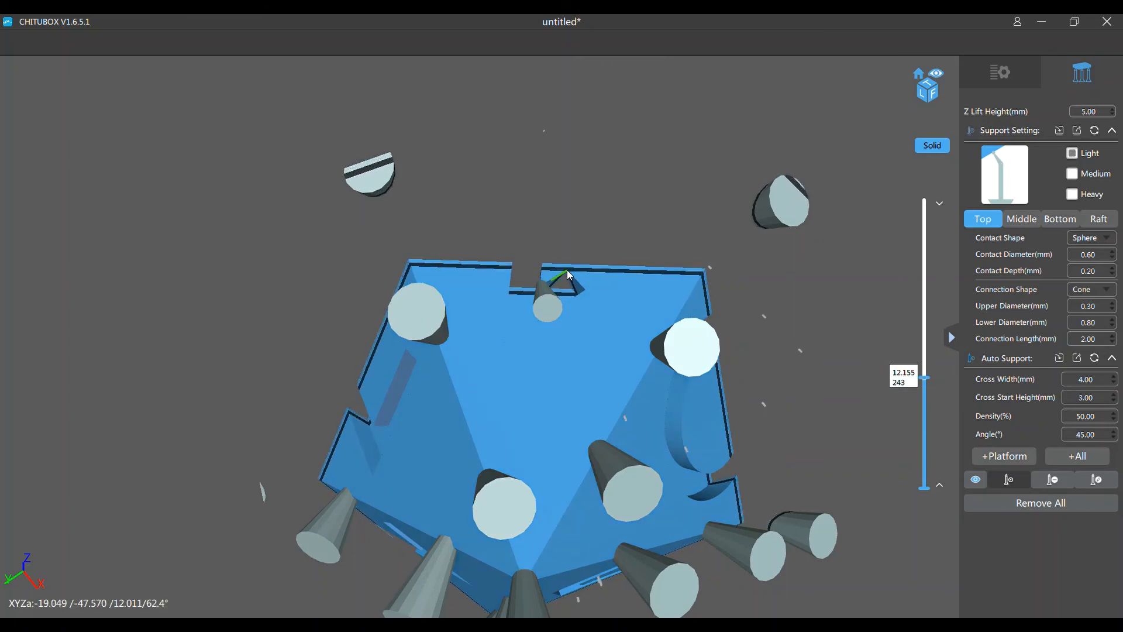
click(569, 270)
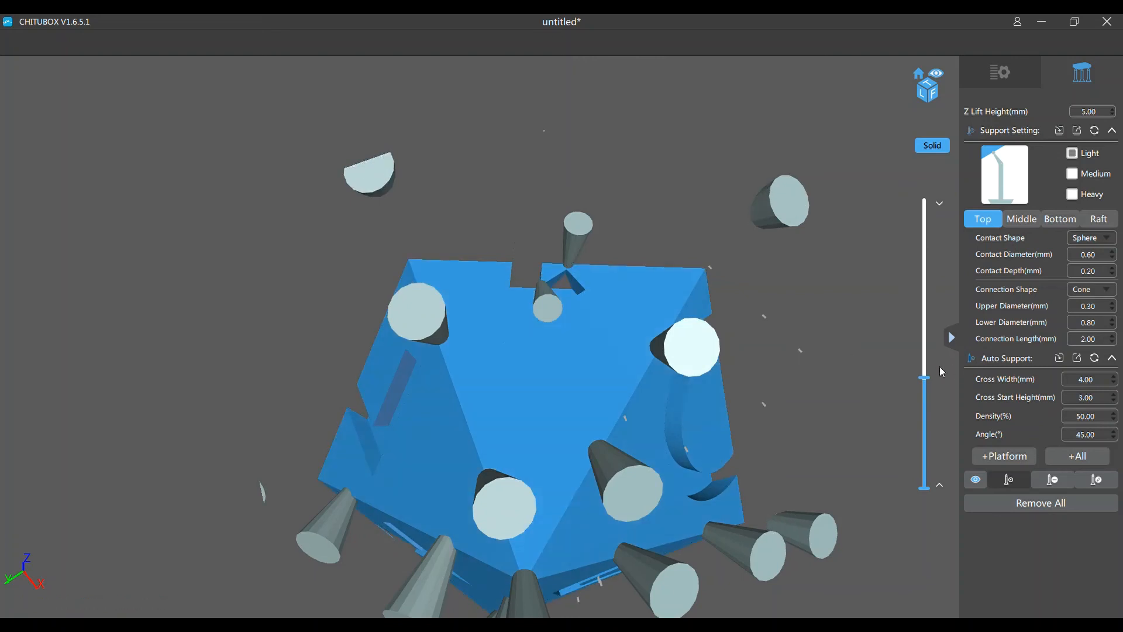
drag(923, 383, 925, 330)
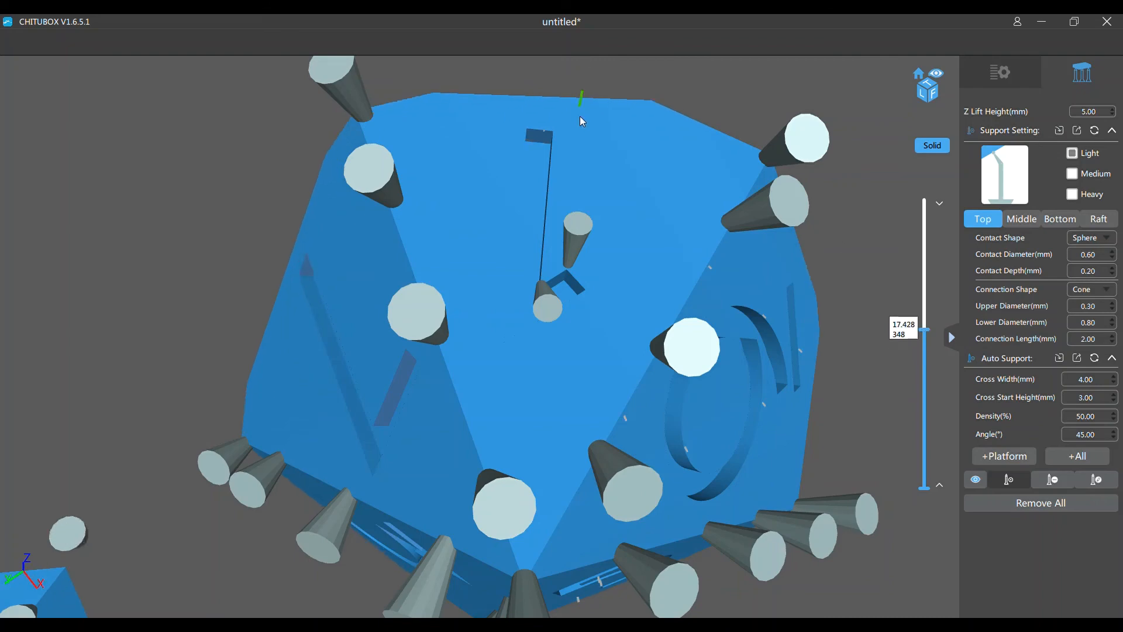
click(542, 130)
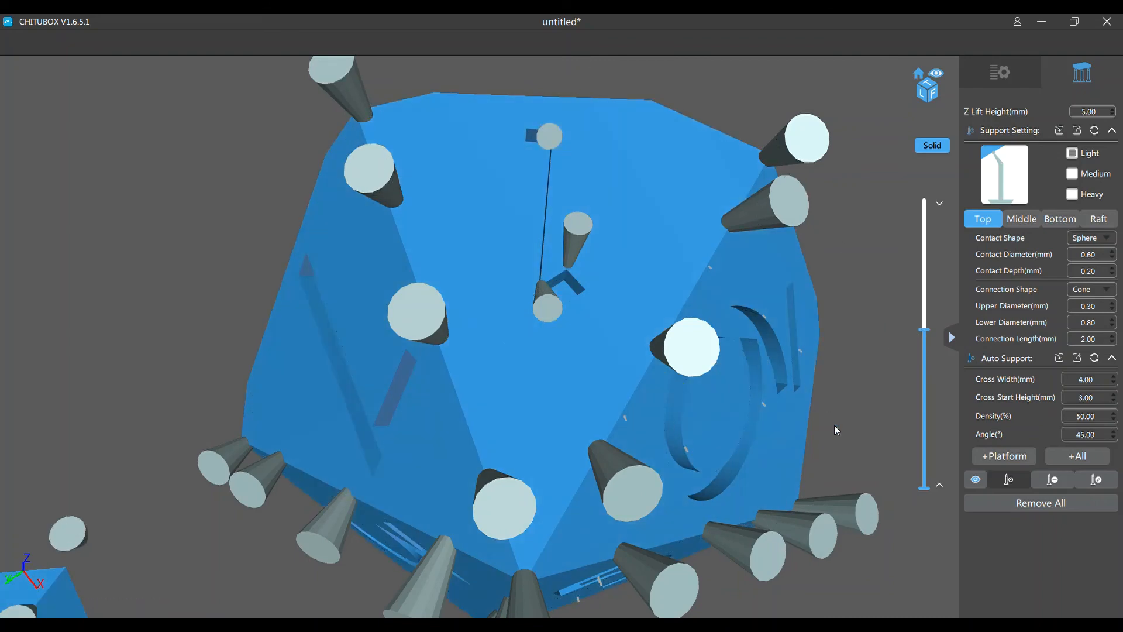
Add three light supports under the adjacent face's rounded numeral and its neighbouring mark, raising the layer clip from about layer 209 through 293
mouse_move(843, 476)
mouse_down()
mouse_move(823, 448)
mouse_move(830, 461)
mouse_up()
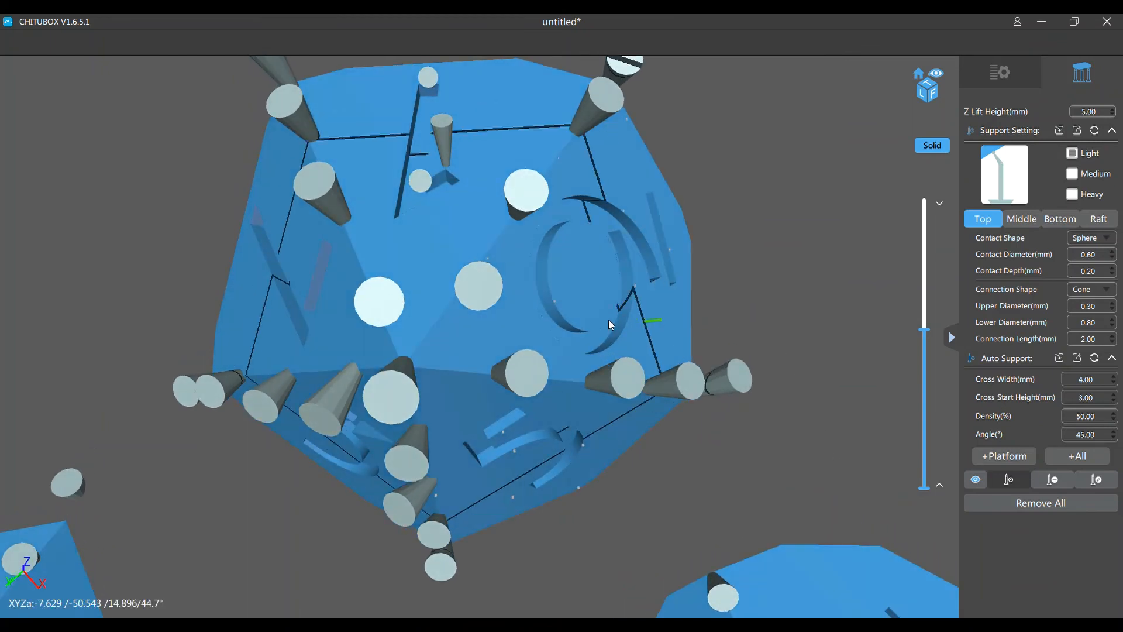
drag(928, 335, 978, 399)
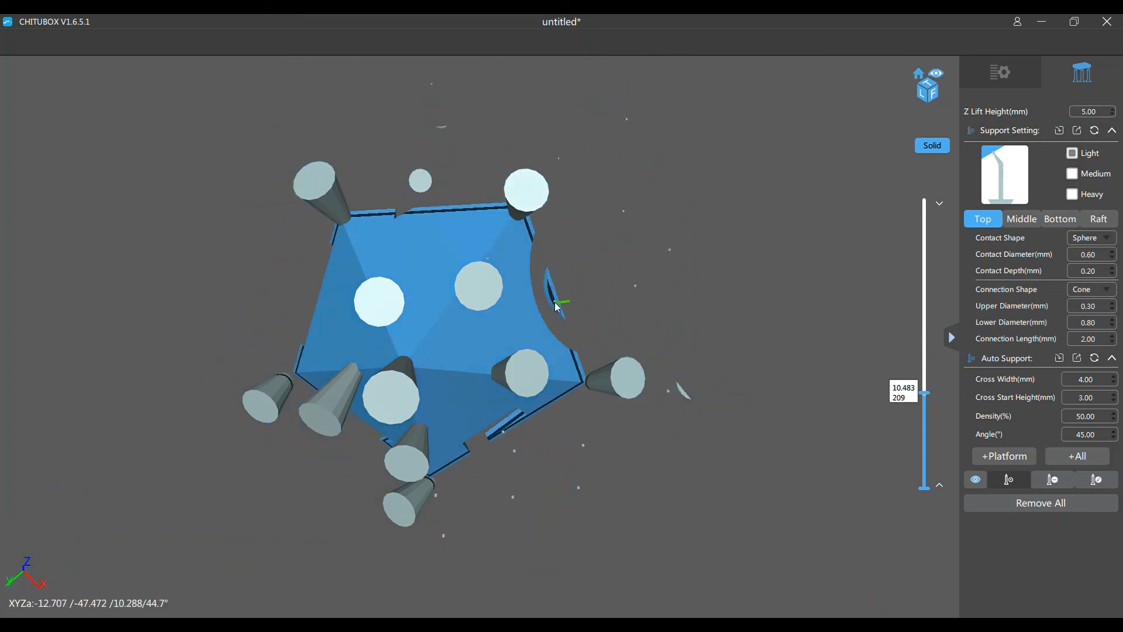
click(560, 317)
drag(928, 400, 908, 360)
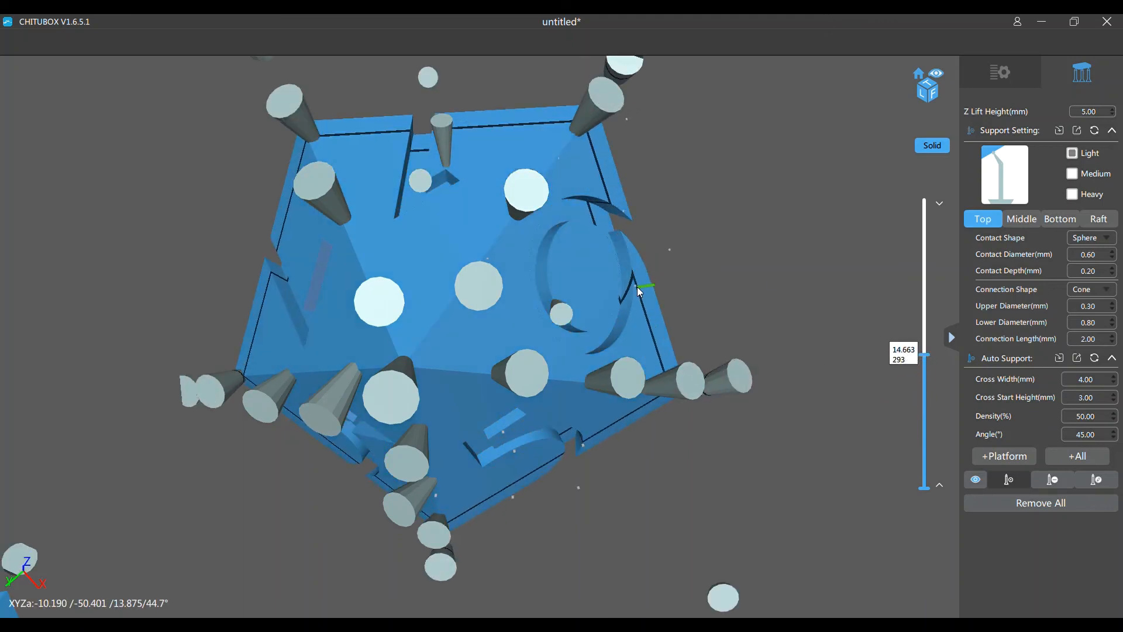
click(637, 286)
drag(923, 360, 924, 337)
click(660, 266)
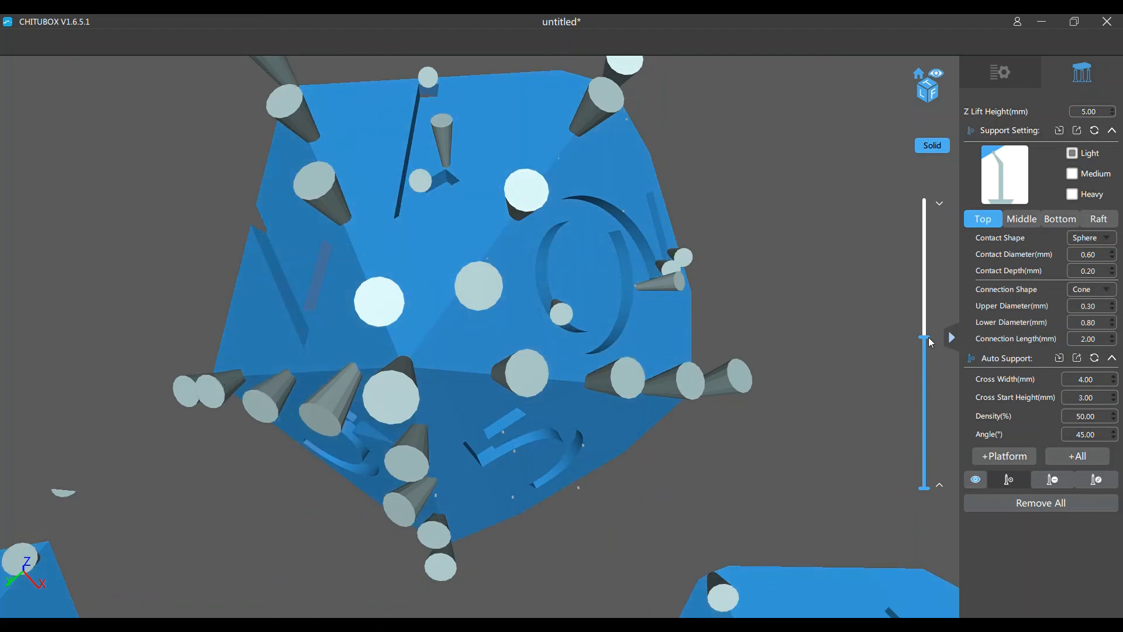
Add two light supports under the engraved number on the die's next lower face, one at about layer 226 and one higher up
drag(930, 339, 953, 384)
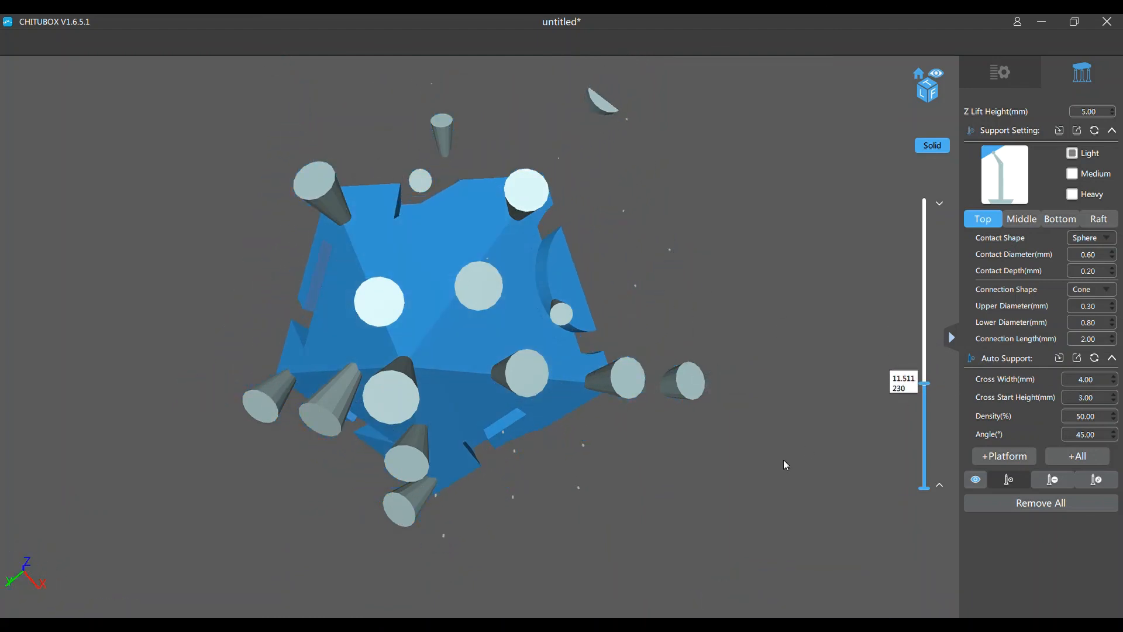
right_drag(784, 460, 802, 450)
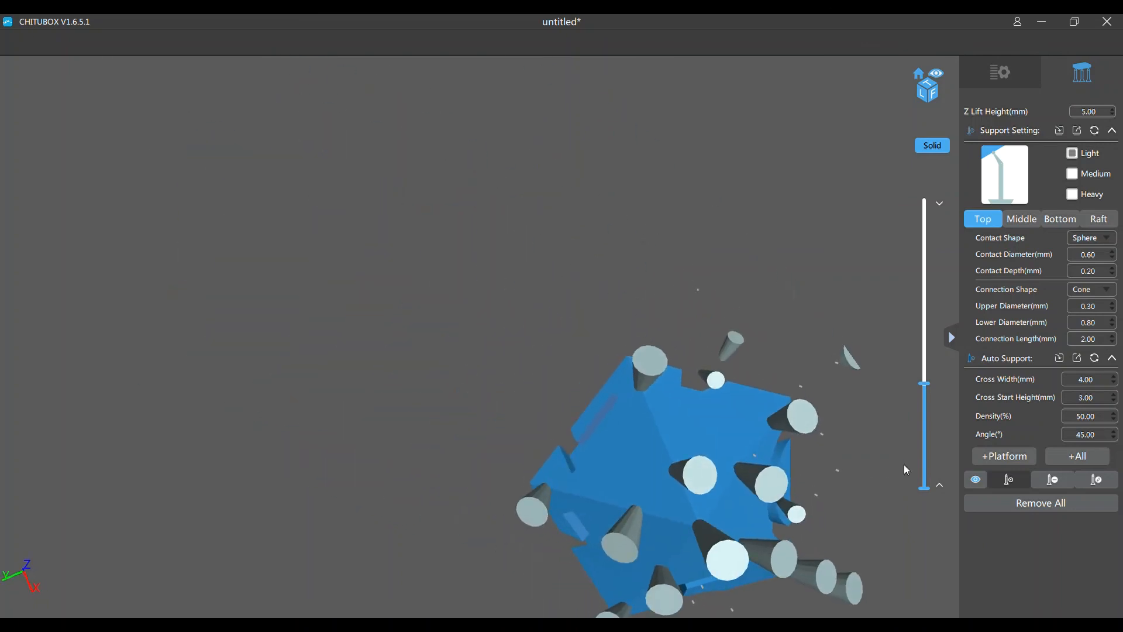
drag(927, 386, 925, 386)
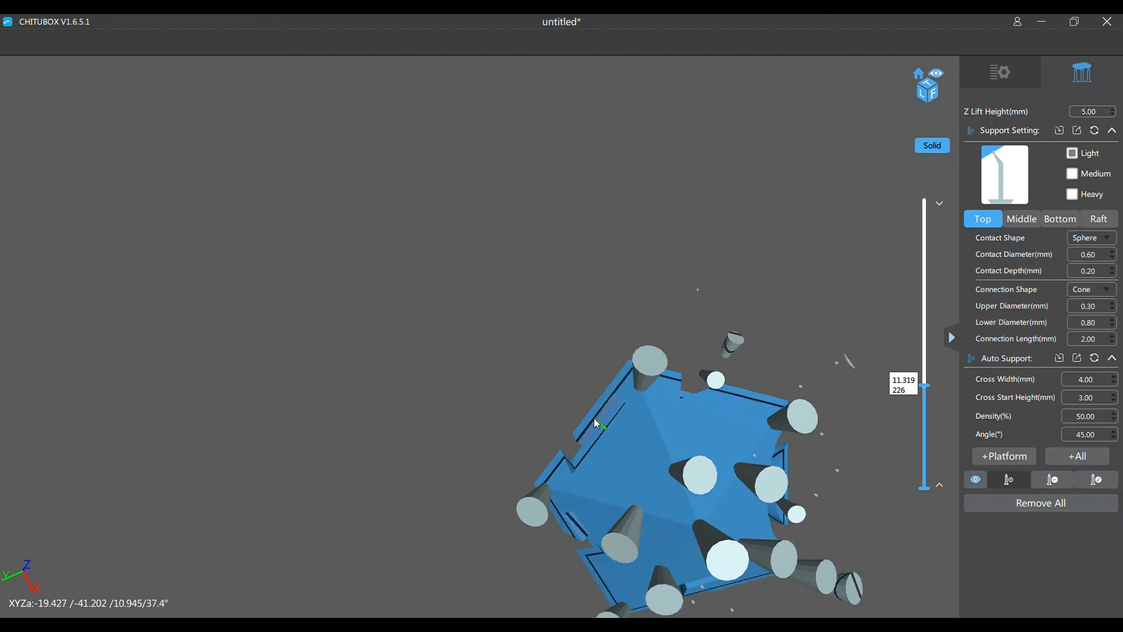
click(594, 418)
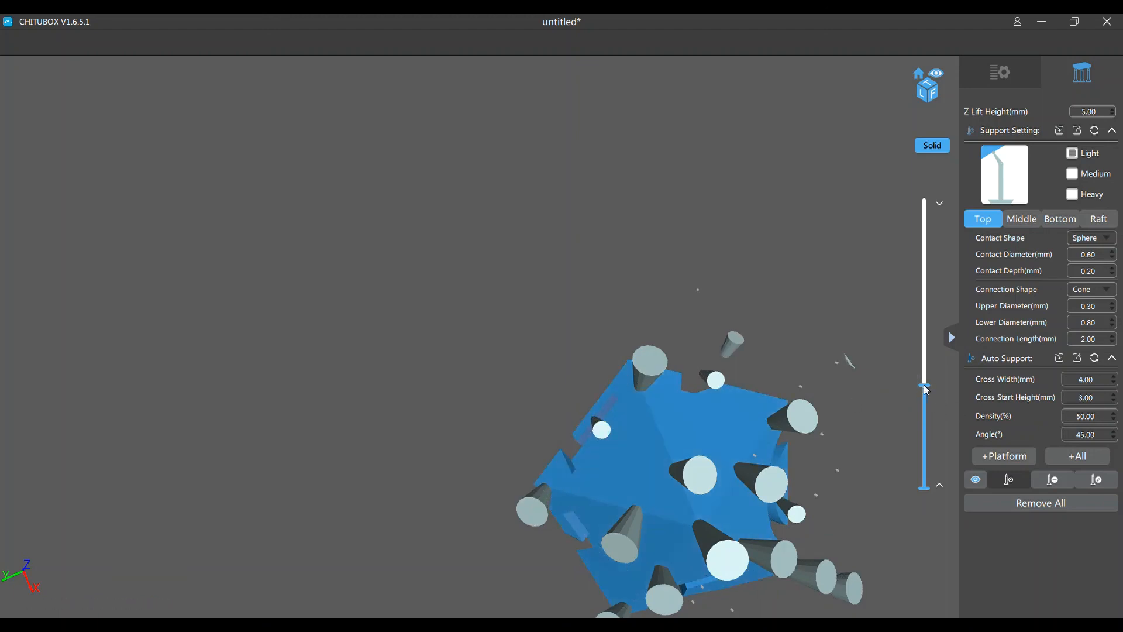
drag(926, 389, 889, 338)
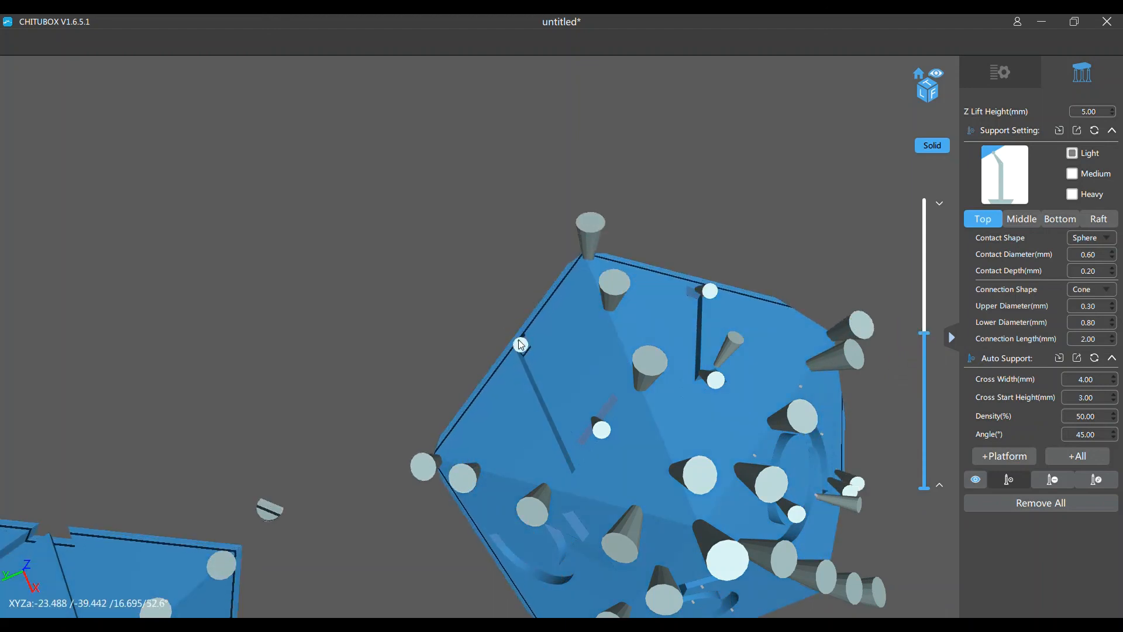
click(520, 340)
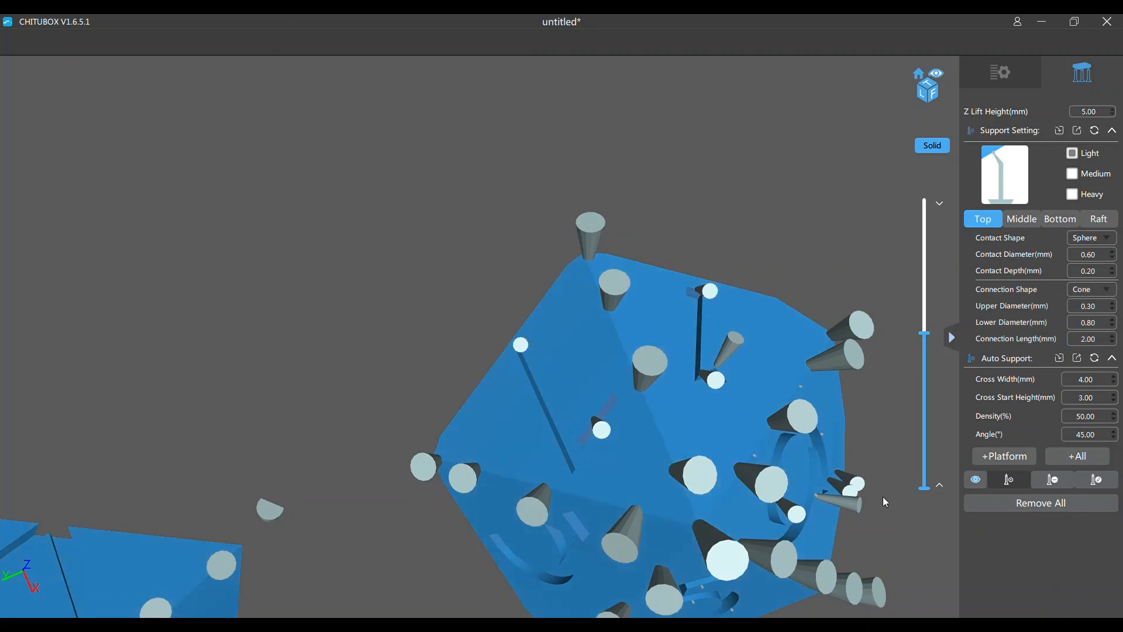
Continue the light supports on the die engraved with 10, placing one near the lower end of that face
right_drag(882, 528, 865, 344)
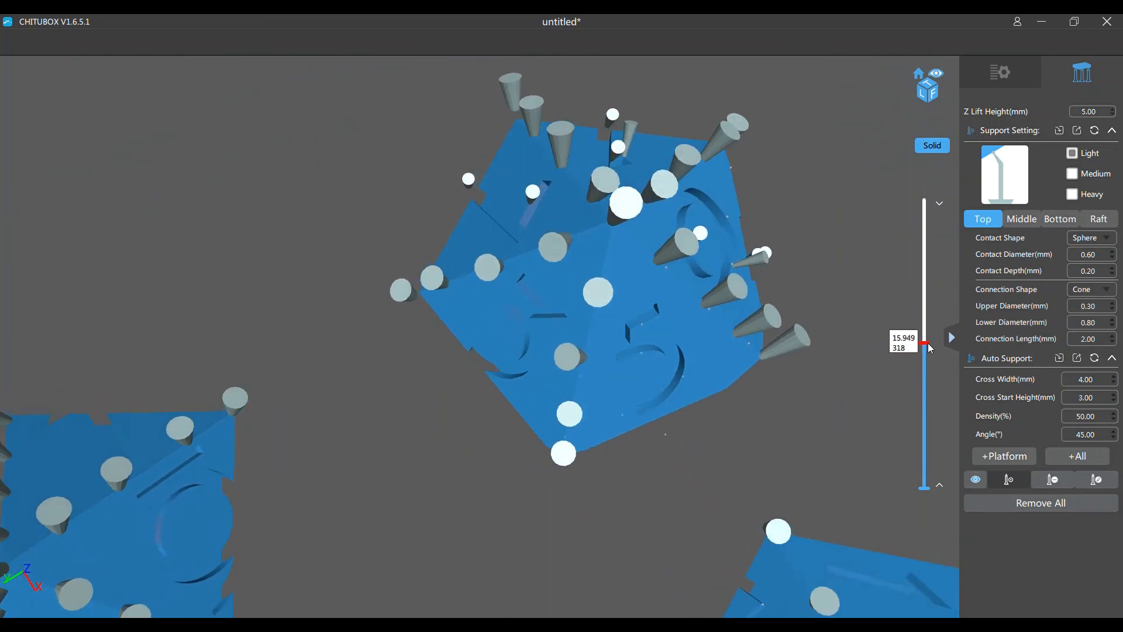
mouse_move(930, 348)
mouse_down()
mouse_move(925, 381)
mouse_move(926, 369)
mouse_up()
right_drag(585, 328, 507, 311)
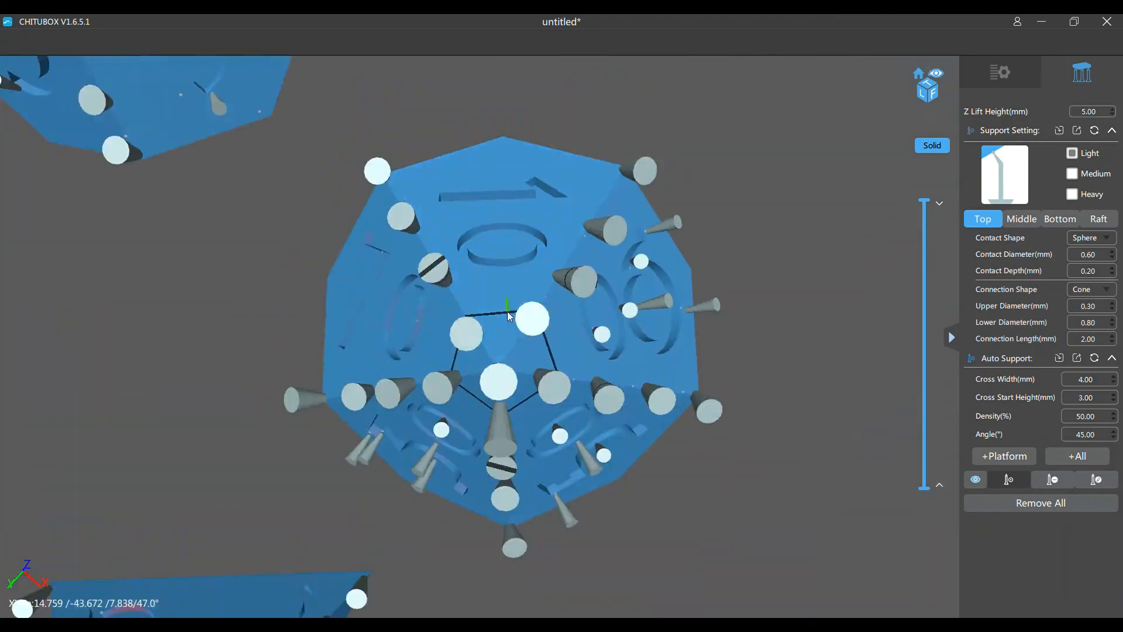
scroll(507, 316, down, 5)
scroll(496, 376, up, 4)
click(500, 314)
Add light supports under the engraved numerals on the four-sided die's overhanging faces, using the layer clip to find their starting spots
mouse_move(924, 201)
mouse_down()
mouse_move(924, 332)
mouse_move(924, 241)
mouse_up()
click(567, 246)
right_drag(437, 241, 445, 410)
click(433, 441)
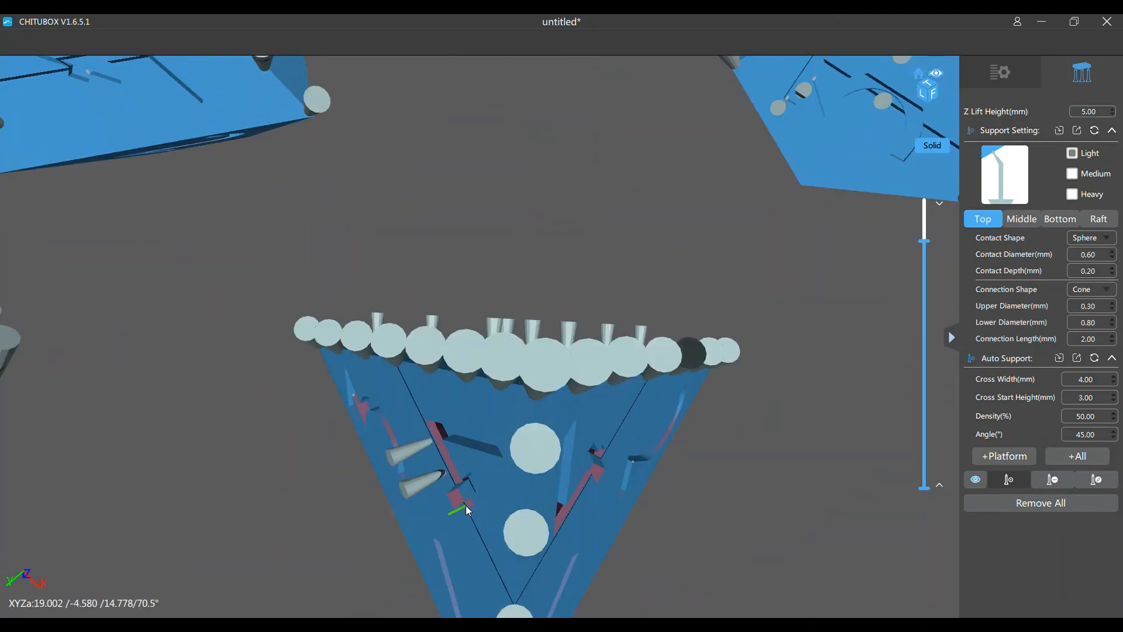
Add a light support beneath the remaining engraved numeral on the die with the pentagonal underside, finishing with the whole set in view
right_drag(466, 506, 440, 212)
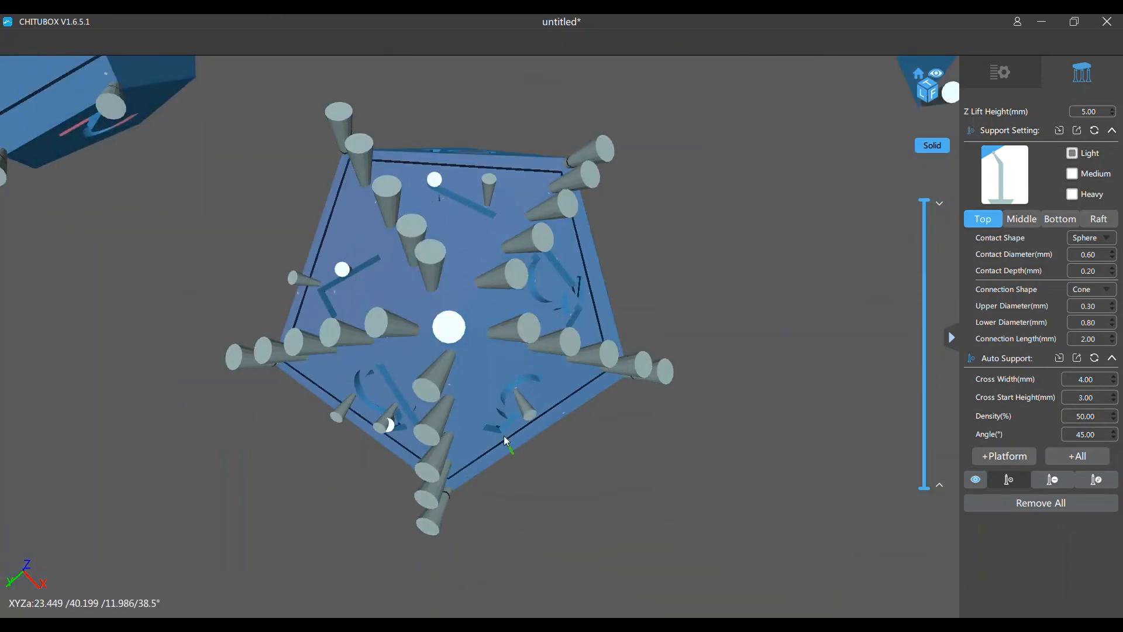
click(504, 435)
right_drag(503, 435, 239, 97)
scroll(475, 308, down, 5)
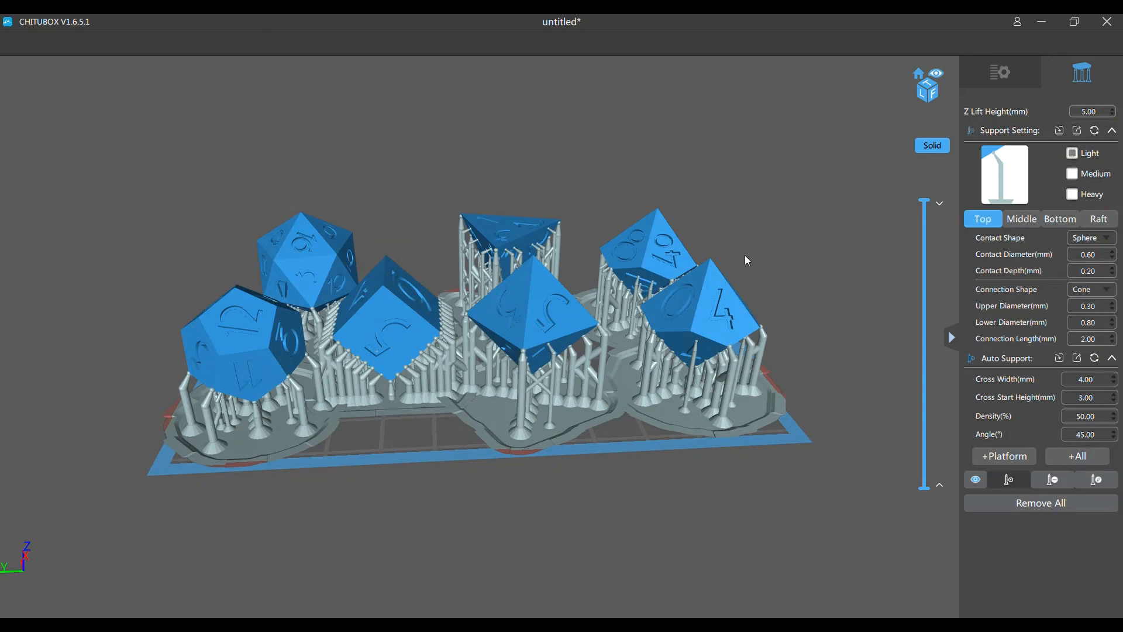
Leave support editing and slice the supported dice model, 1.youtube dice.stl
click(1013, 69)
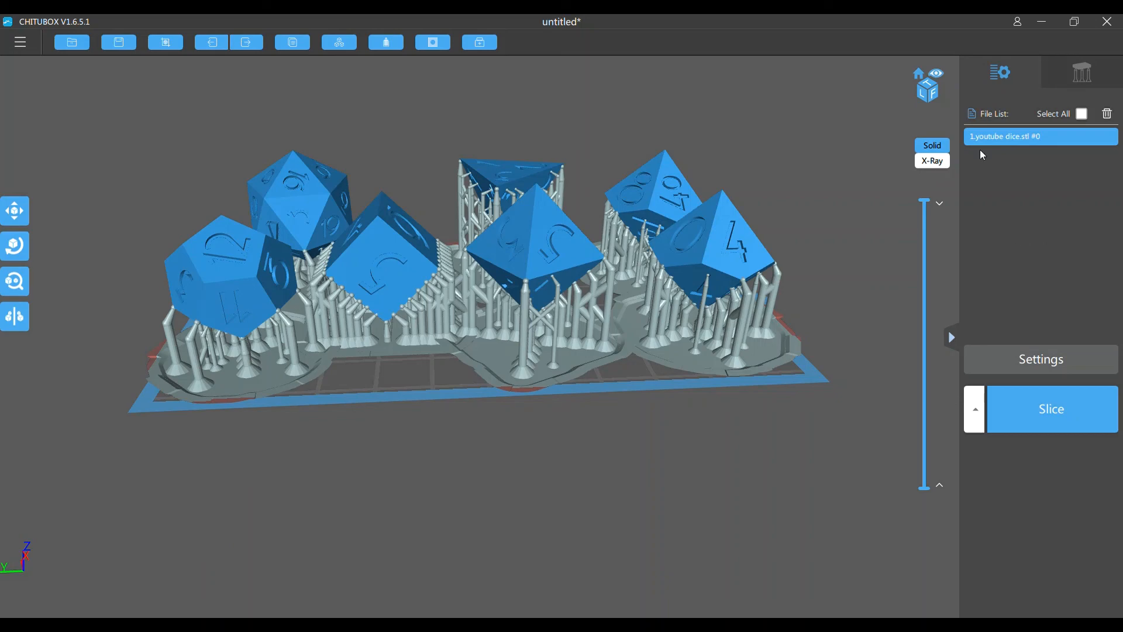
click(1079, 406)
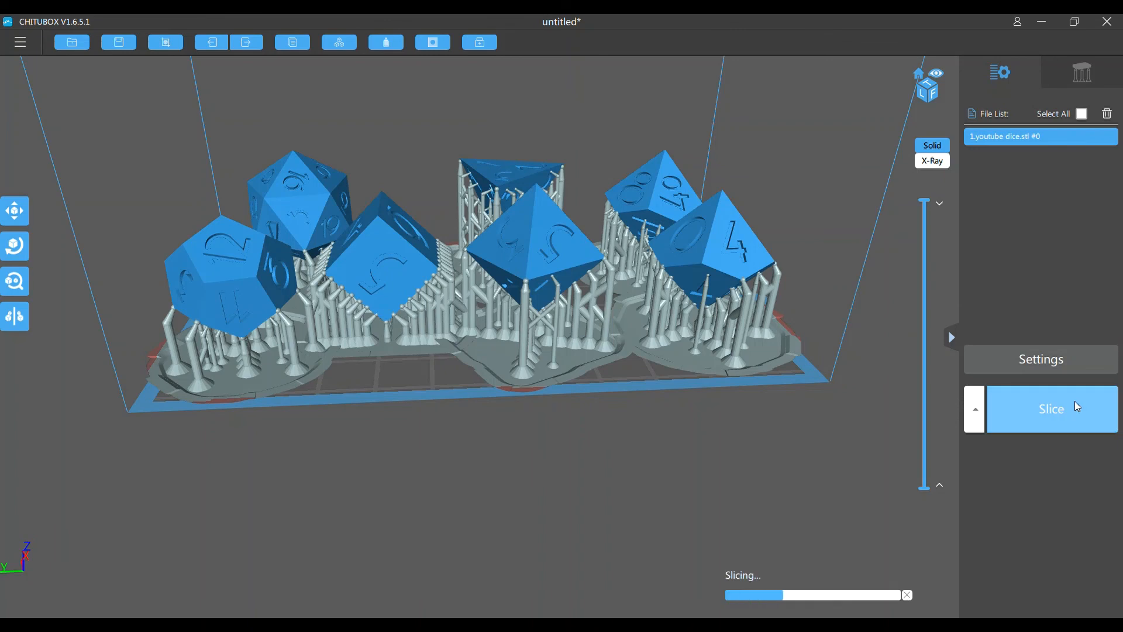